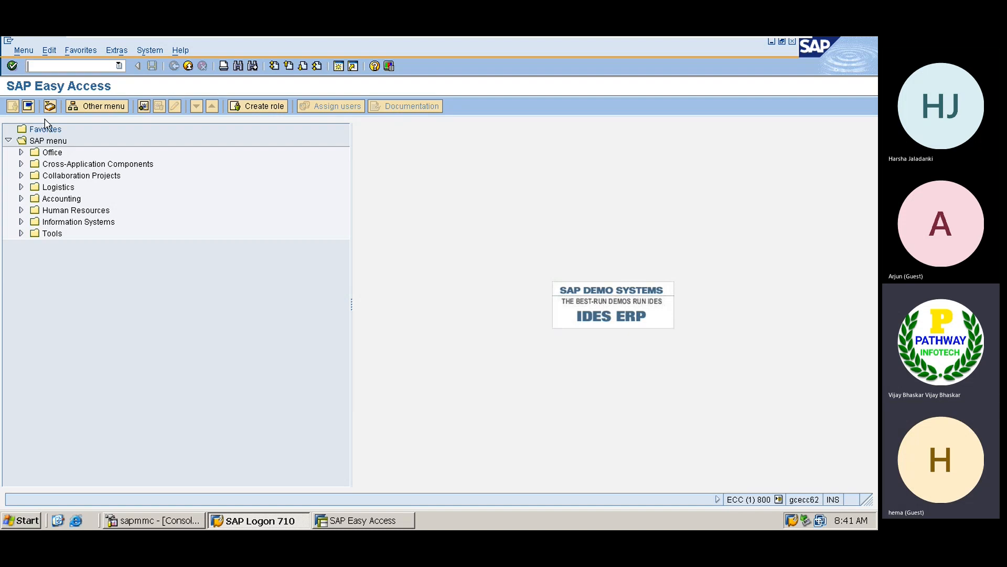
- Open the SAP Reference IMG through transaction spro
{"action": "type", "text": "spro"}
{"action": "key", "text": "Return"}
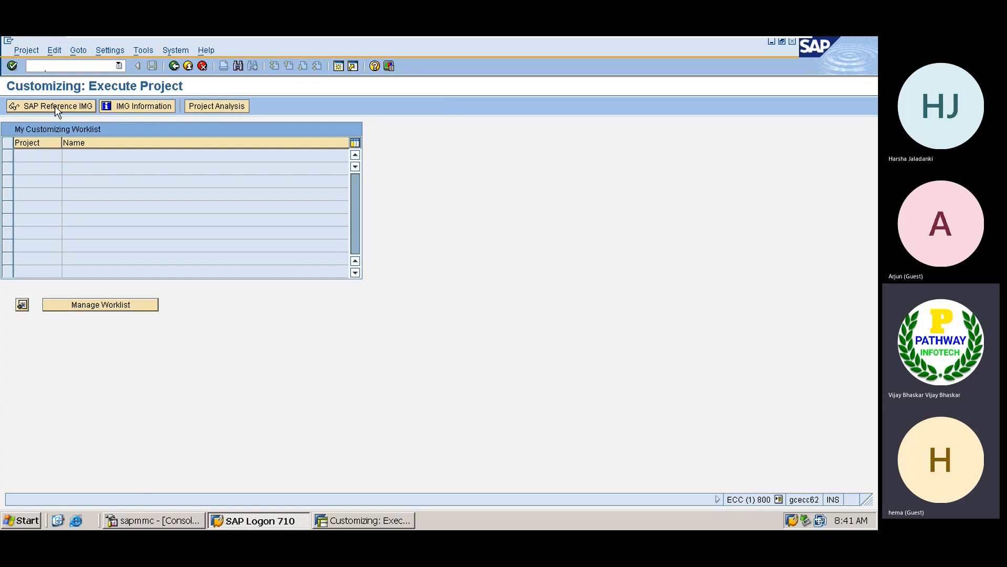
{"action": "left_click", "coordinate": [55, 105]}
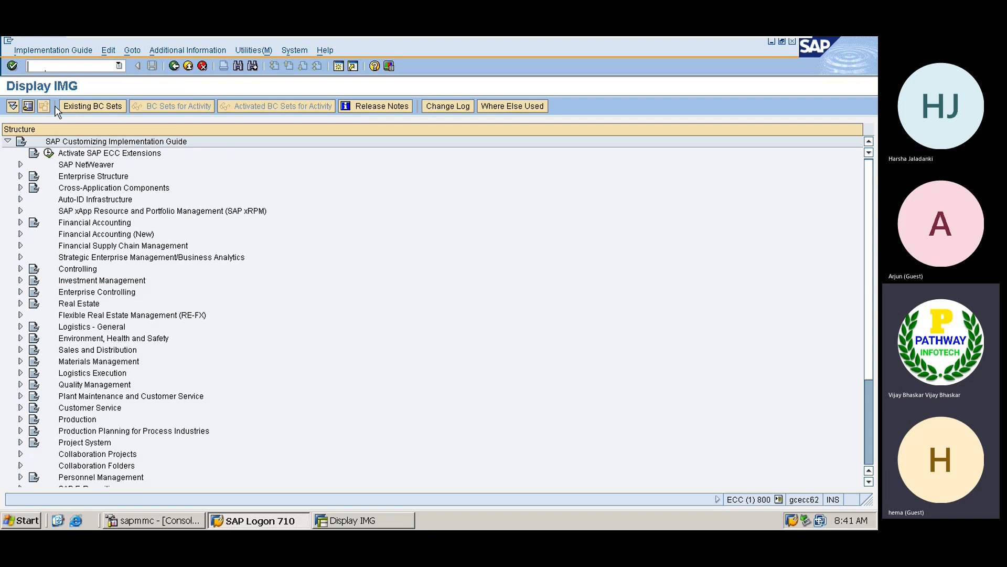
- Expand Financial Accounting and its Financial Accounting Global Settings node in the implementation guide
{"action": "left_click", "coordinate": [86, 226]}
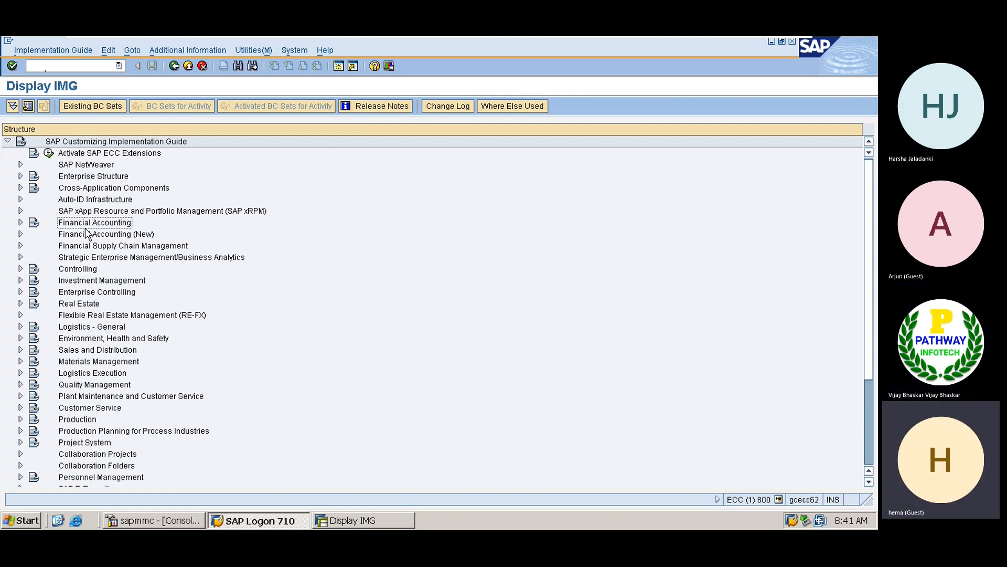
{"action": "double_click", "coordinate": [86, 230]}
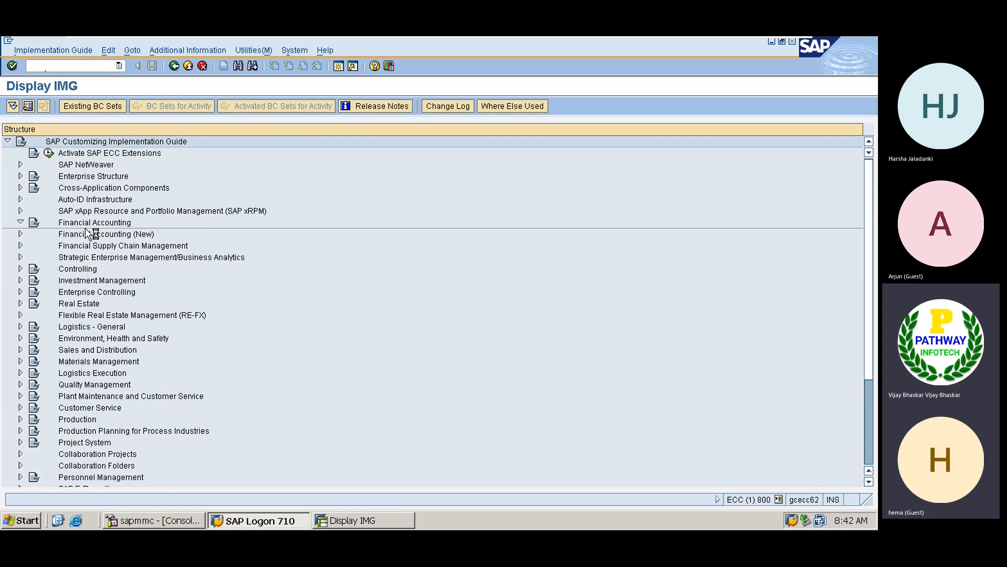
{"action": "key", "text": "Down"}
{"action": "key", "text": "Down"}
{"action": "key", "text": "Down"}
{"action": "key", "text": "Down"}
{"action": "key", "text": "Down"}
{"action": "key", "text": "Up"}
{"action": "key", "text": "Up"}
{"action": "key", "text": "Up"}
{"action": "key", "text": "Up"}
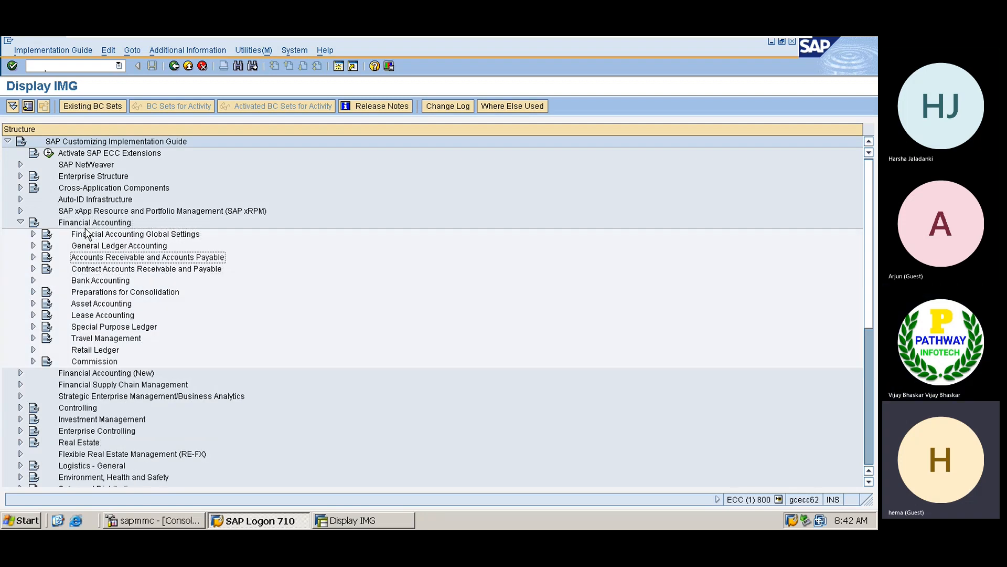
{"action": "double_click", "coordinate": [86, 234]}
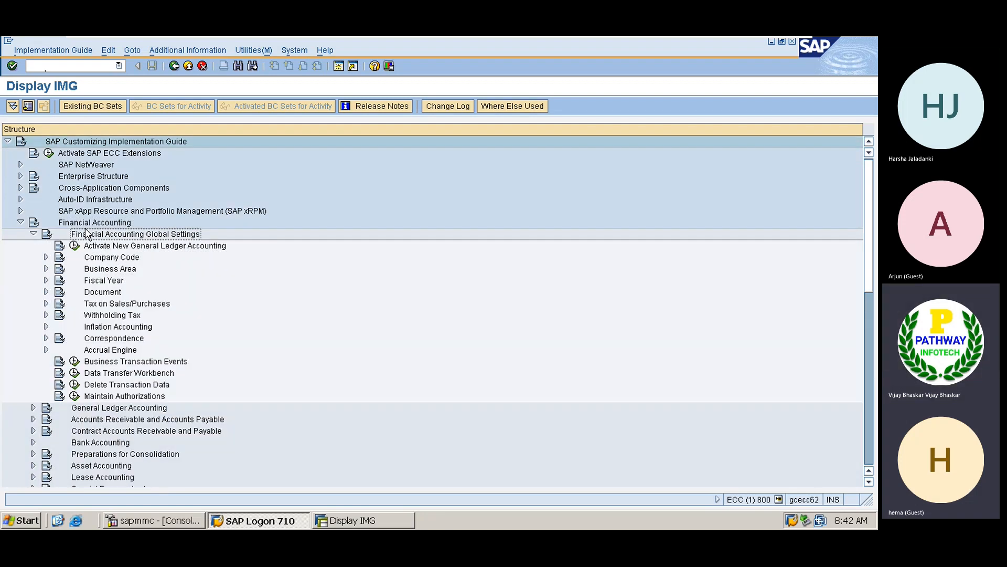
- Expand Withholding Tax and its Extended Withholding Tax node under Financial Accounting Global Settings
{"action": "key", "text": "Down"}
{"action": "key", "text": "Down"}
{"action": "key", "text": "Down"}
{"action": "key", "text": "Down"}
{"action": "key", "text": "Down"}
{"action": "key", "text": "Down"}
{"action": "key", "text": "Down"}
{"action": "key", "text": "Right"}
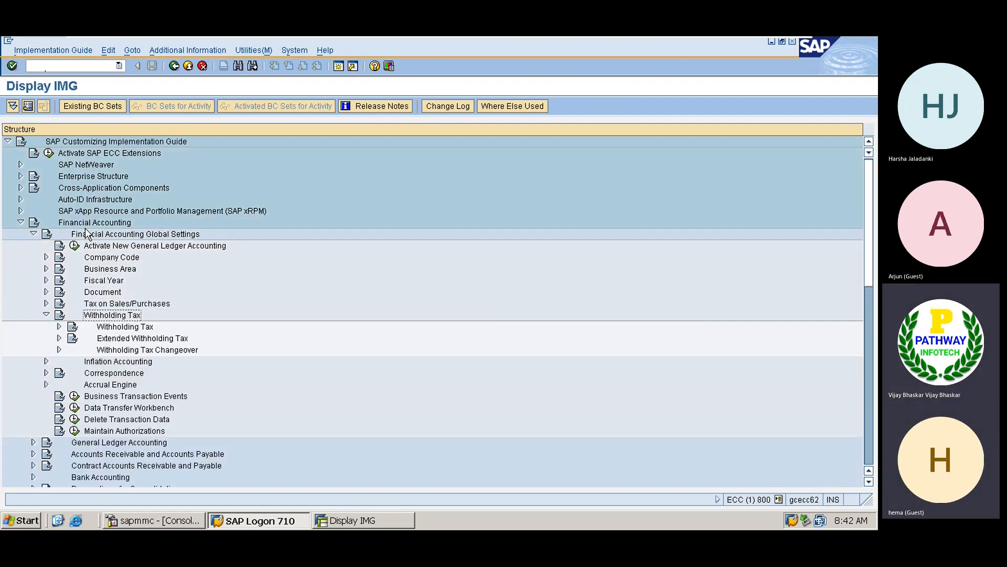
{"action": "key", "text": "Down"}
{"action": "key", "text": "Down"}
{"action": "key", "text": "Right"}
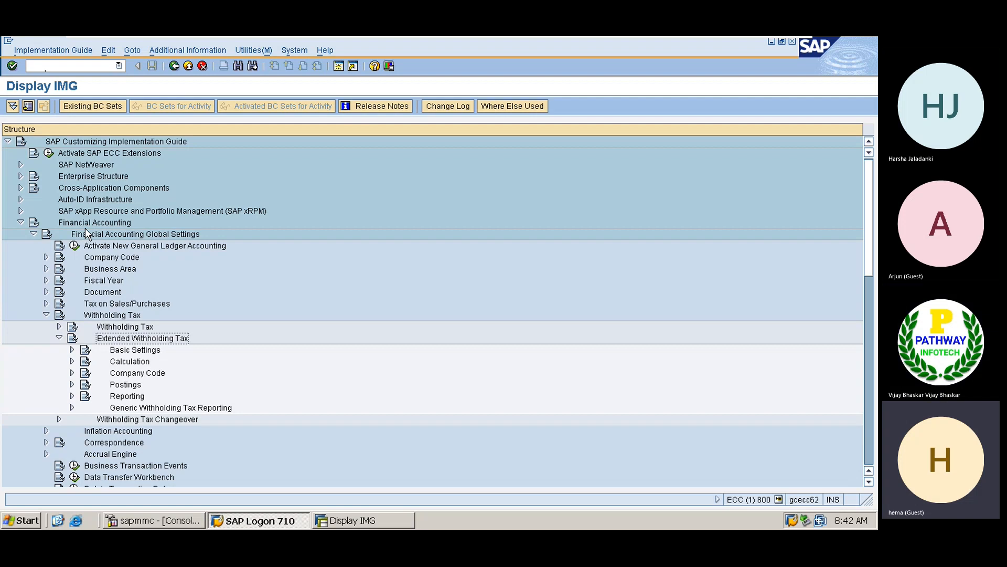
- Expand Calculation and its Withholding Tax Type node under Extended Withholding Tax
{"action": "key", "text": "Down"}
{"action": "key", "text": "Down"}
{"action": "key", "text": "Right"}
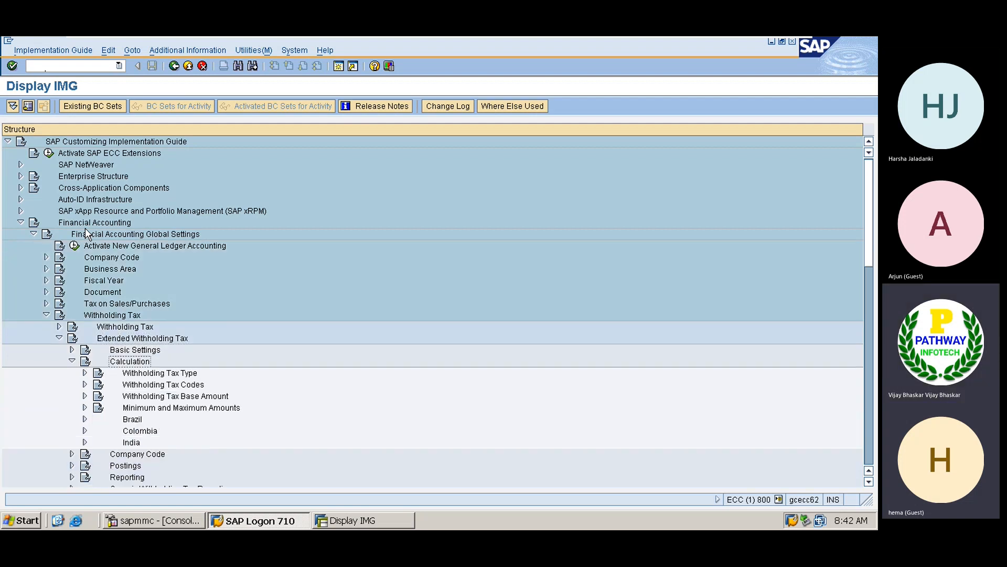
{"action": "key", "text": "Down"}
{"action": "key", "text": "Right"}
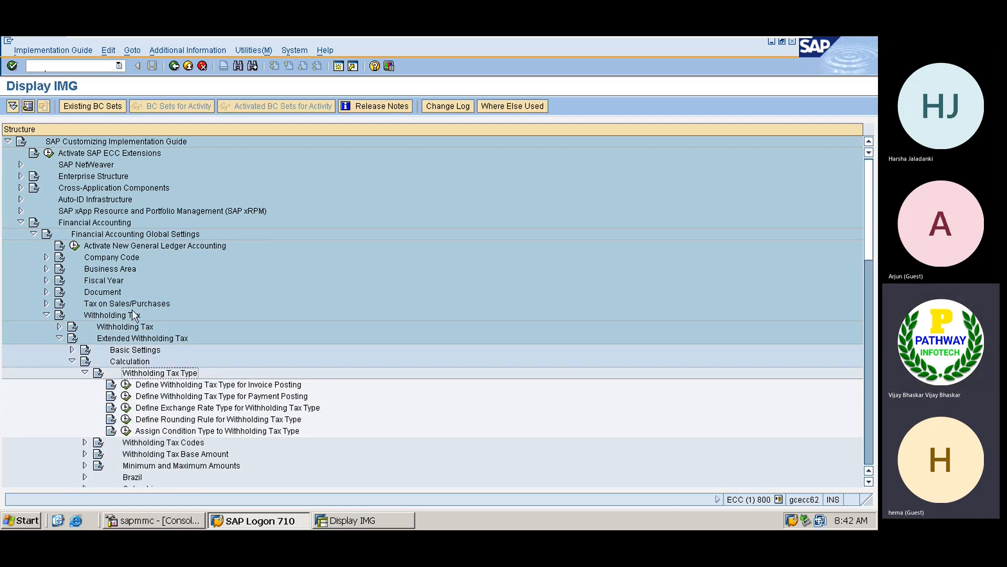
- Execute Define Withholding Tax Type for Invoice Posting with country key IN as the work area
{"action": "left_click", "coordinate": [194, 385]}
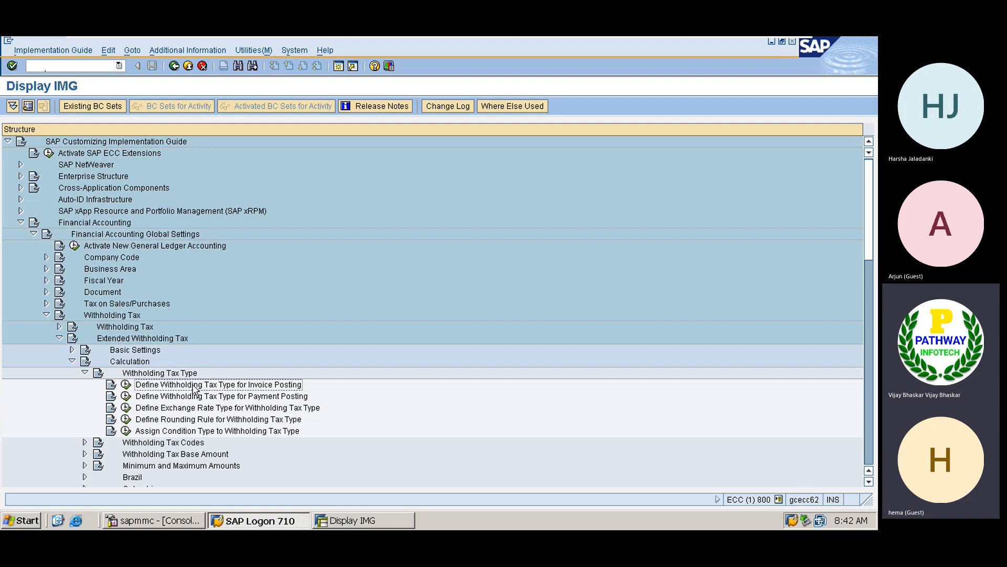
{"action": "left_click", "coordinate": [184, 400]}
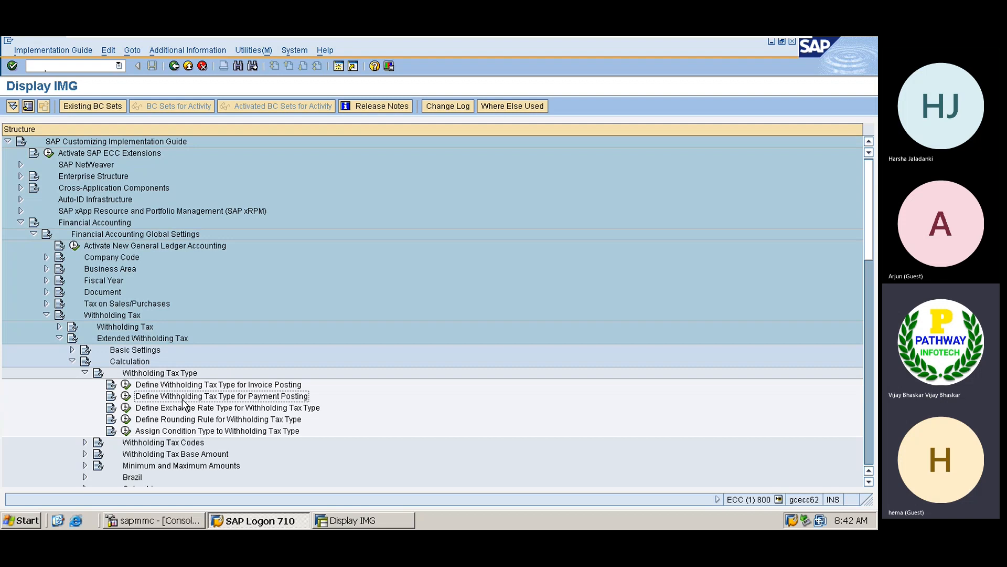
{"action": "left_click", "coordinate": [126, 385]}
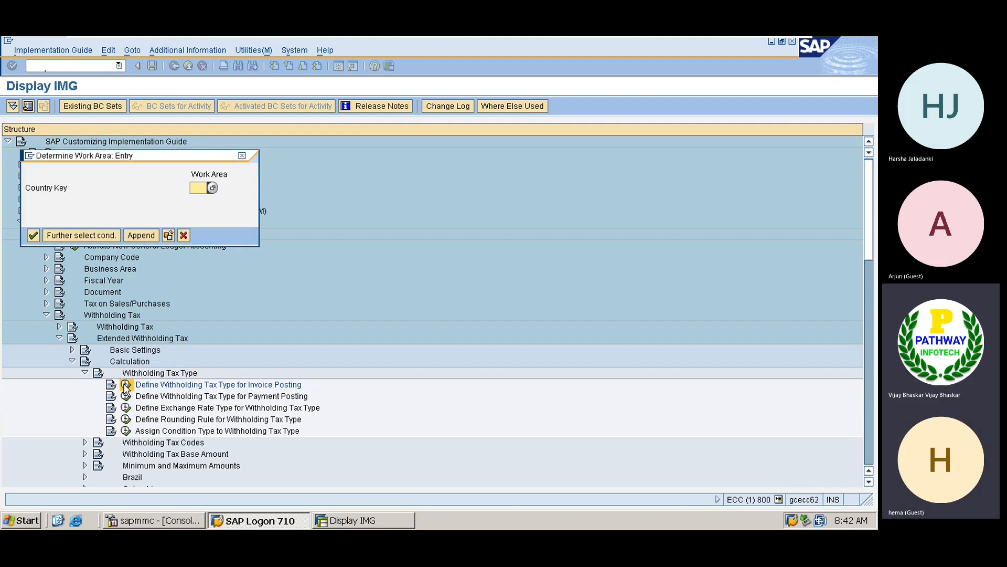
{"action": "type", "text": "In"}
{"action": "key", "text": "Return"}
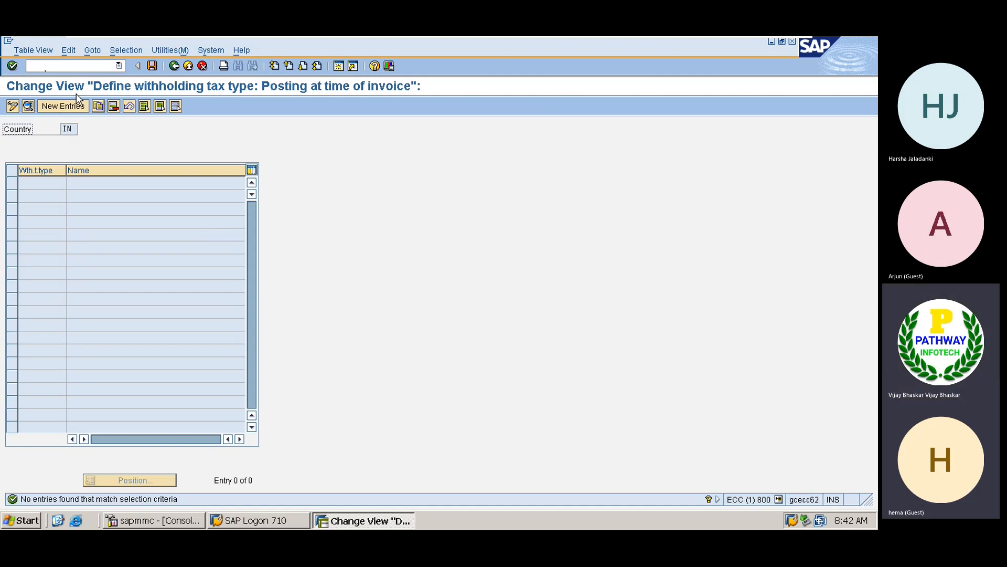
- Create a new entry for withholding tax type 61, described as "Section 194C Invoice Posting", with Gross amount as the base amount
{"action": "left_click", "coordinate": [62, 106]}
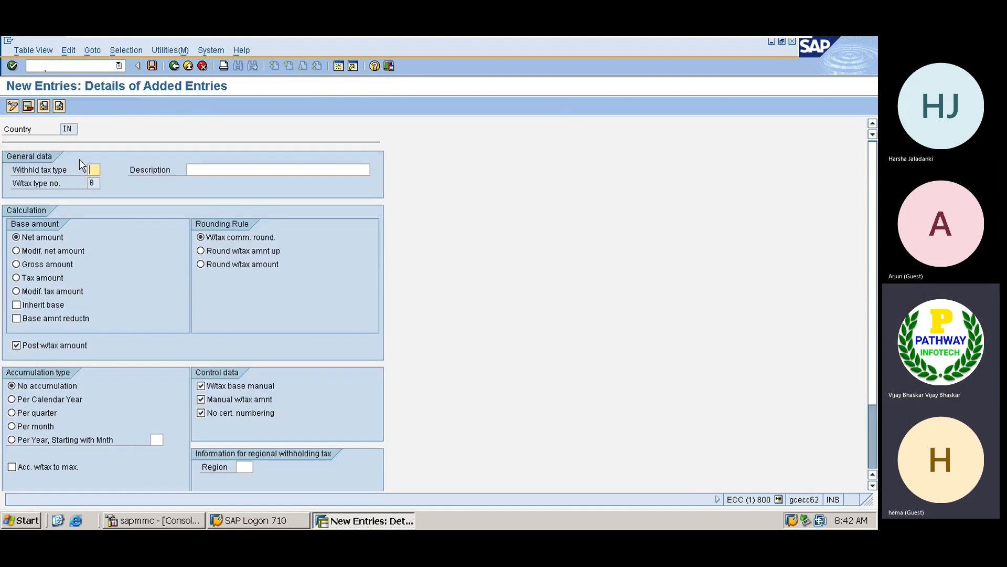
{"action": "type", "text": "61"}
{"action": "key", "text": "Tab"}
{"action": "type", "text": "S"}
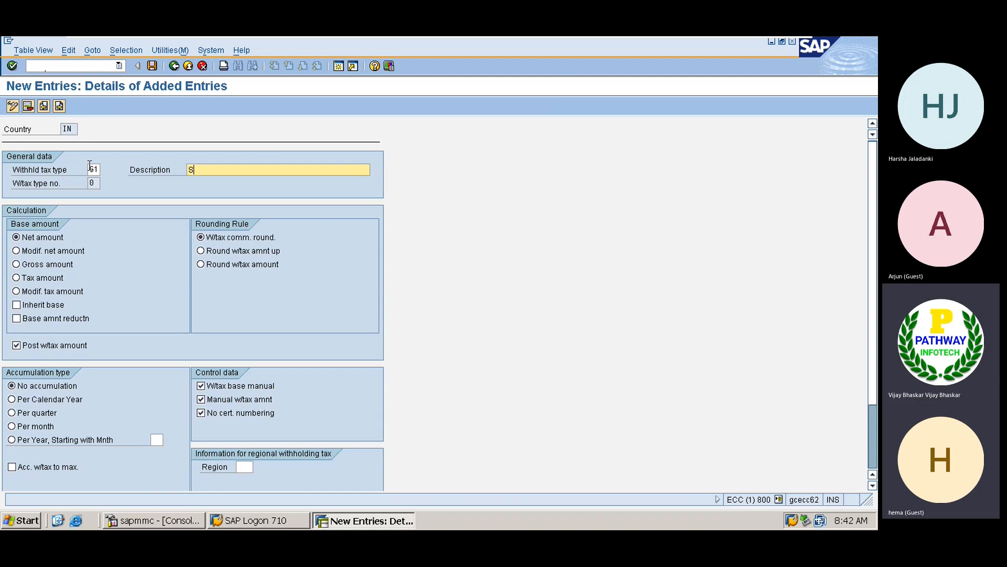
{"action": "type", "text": "ection"}
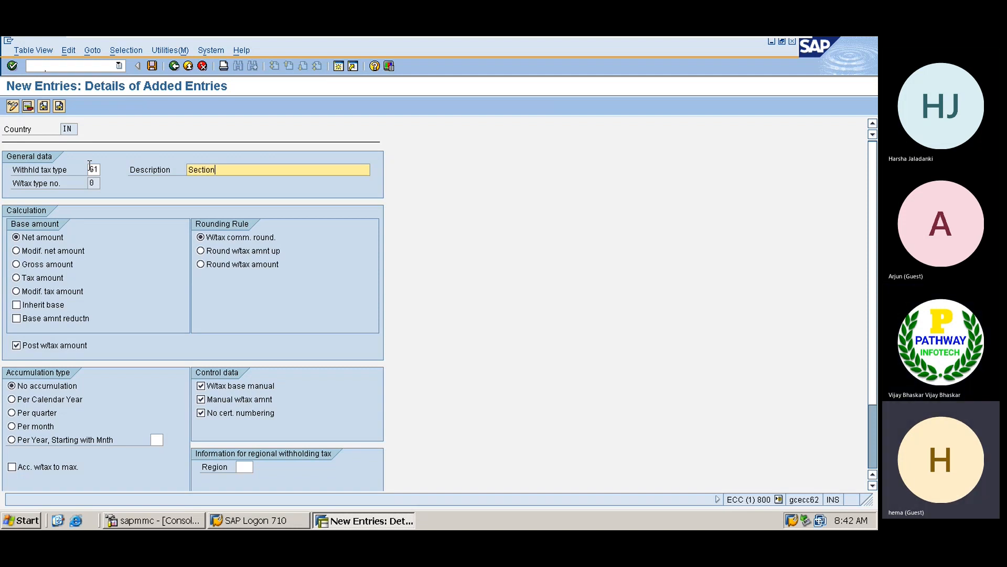
{"action": "type", "text": " 19"}
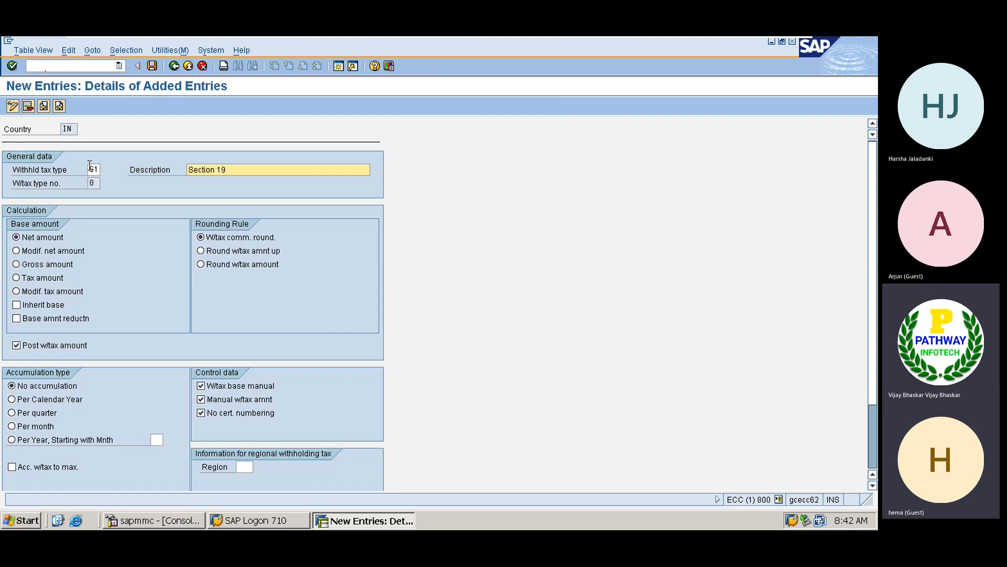
{"action": "type", "text": "4C"}
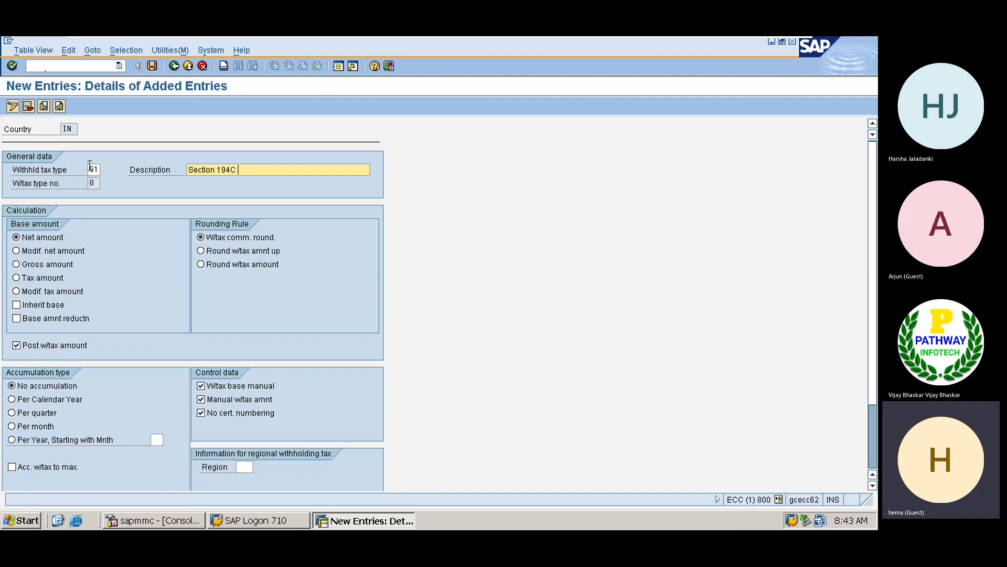
{"action": "type", "text": "In"}
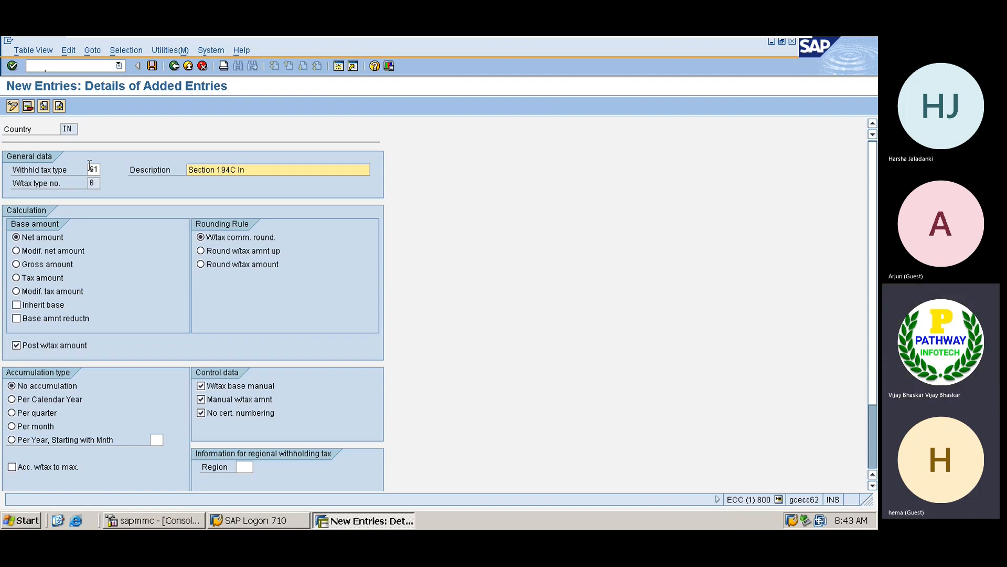
{"action": "type", "text": "voice"}
{"action": "key", "text": "BackSpace"}
{"action": "key", "text": "BackSpace"}
{"action": "key", "text": "BackSpace"}
{"action": "key", "text": "BackSpace"}
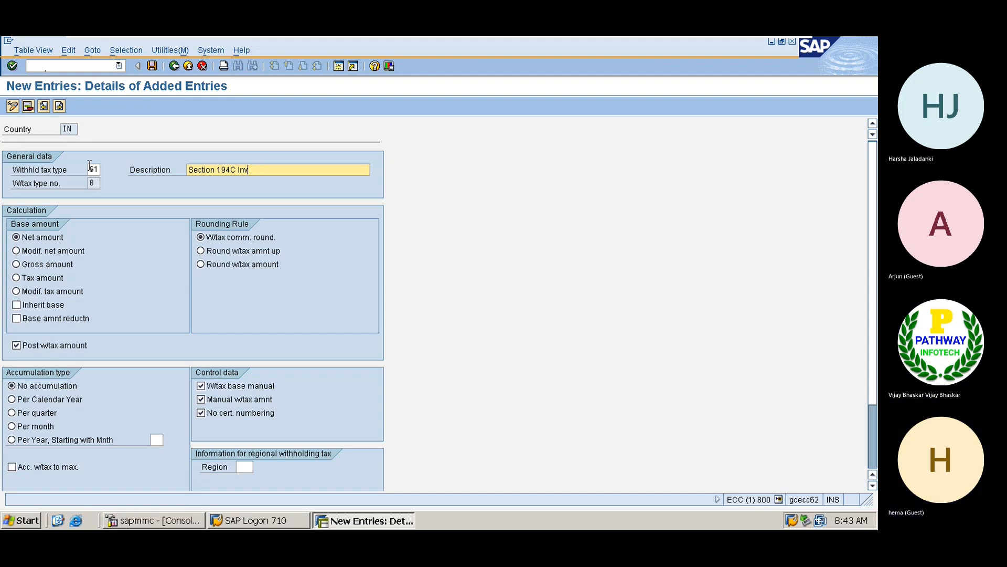
{"action": "type", "text": "oice Postin"}
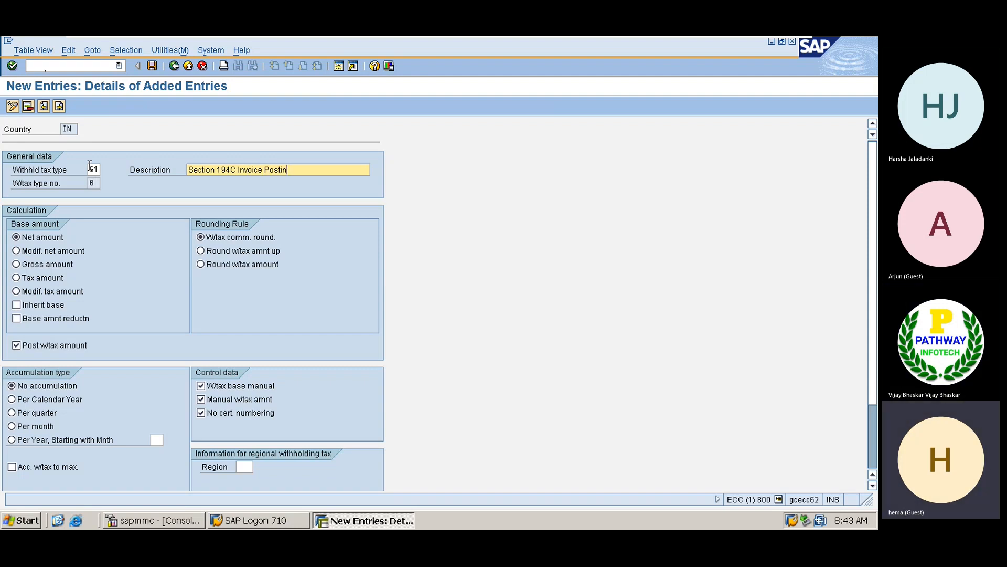
{"action": "type", "text": "g"}
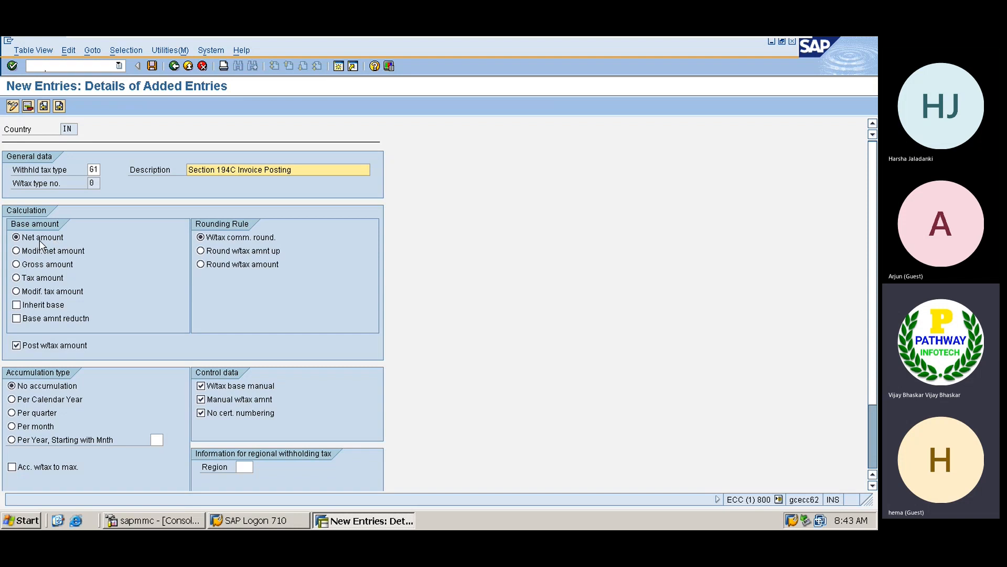
{"action": "left_click", "coordinate": [16, 265]}
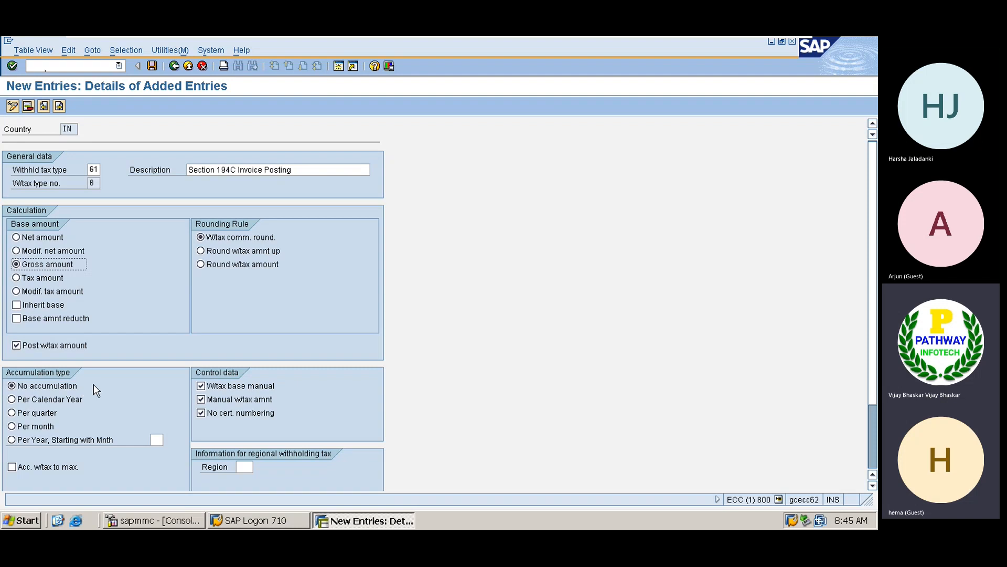
- Switch from the virtual machine to Excel on the host and create a blank workbook
{"action": "mouse_move", "coordinate": [570, 36]}
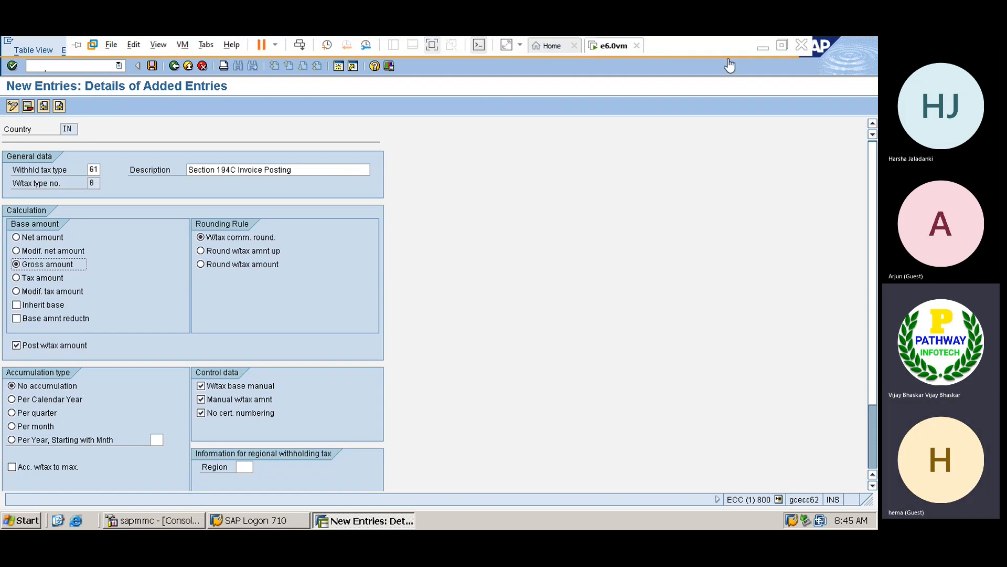
{"action": "left_click", "coordinate": [764, 47]}
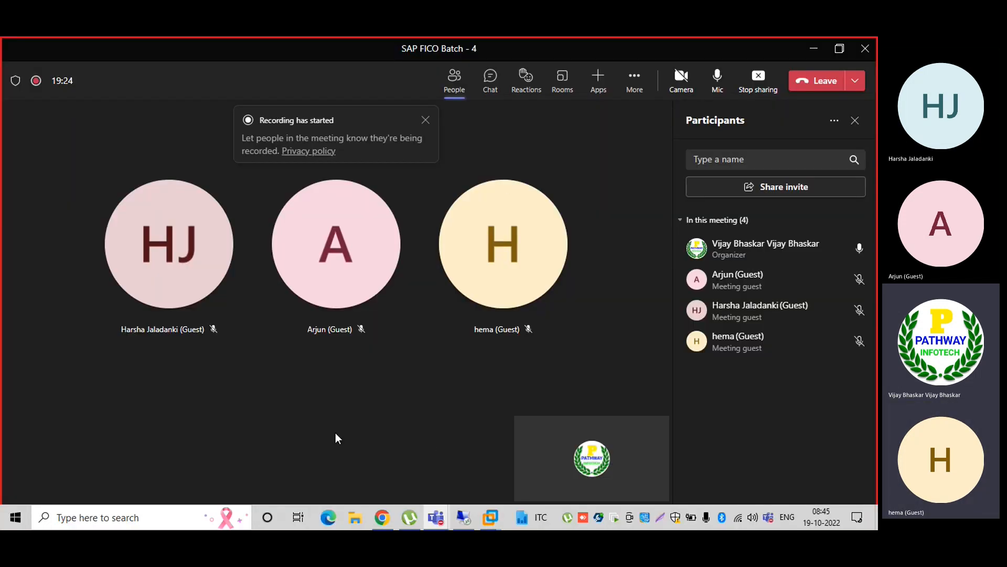
{"action": "key", "text": "super+r"}
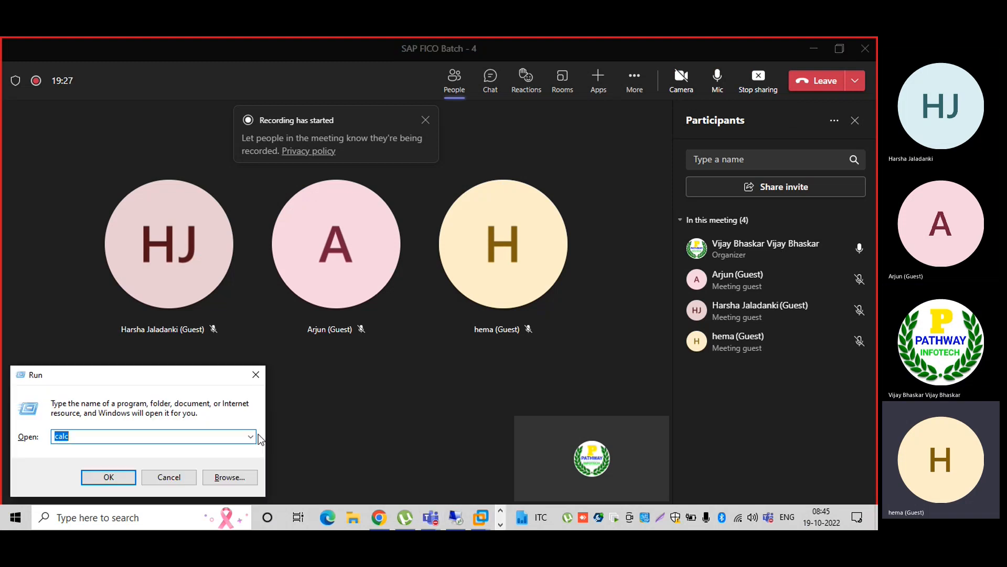
{"action": "type", "text": "excel"}
{"action": "key", "text": "Return"}
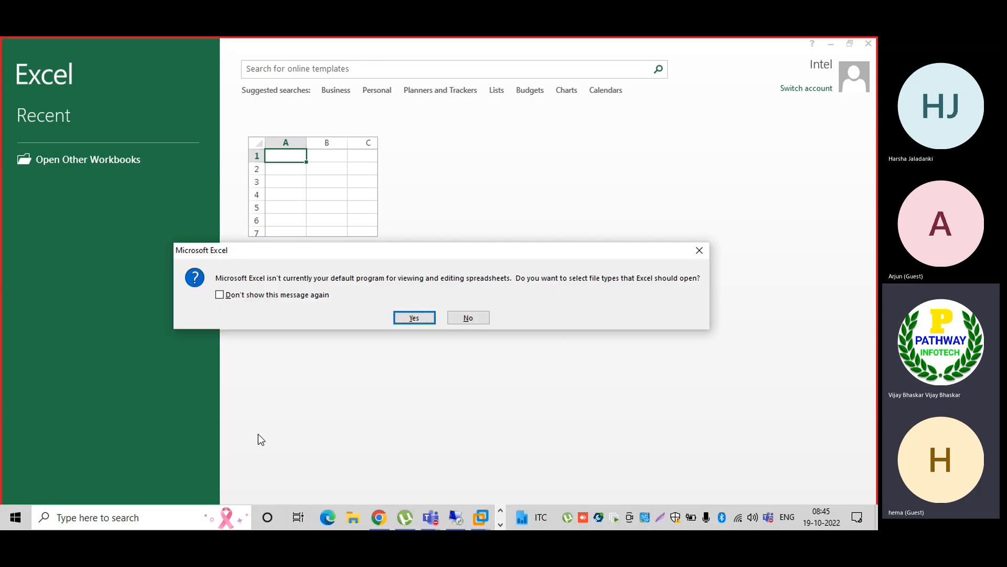
{"action": "left_click", "coordinate": [468, 317]}
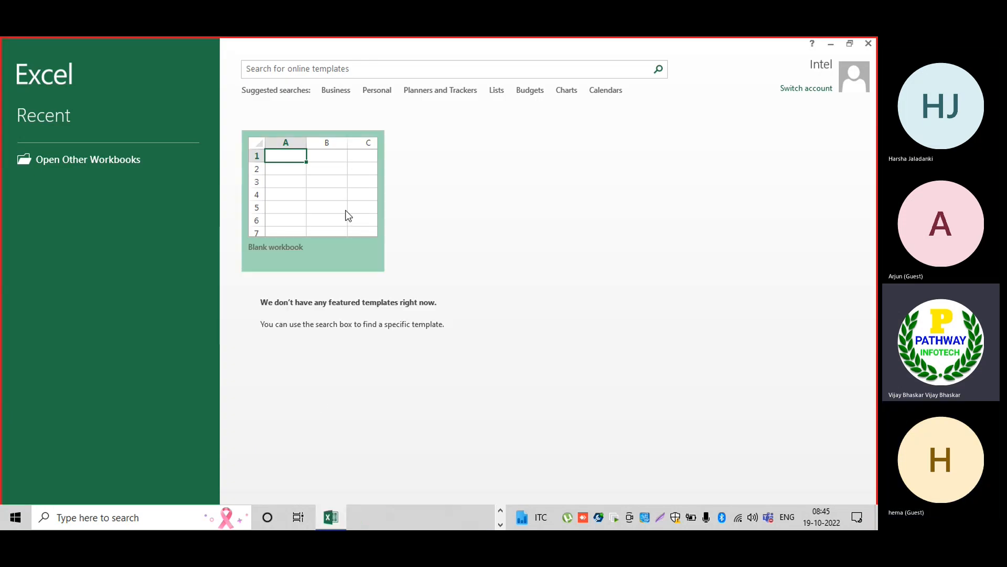
{"action": "left_click", "coordinate": [341, 213]}
- Enter the label "Advance to Vendor" in B3 and the amount 50000 in E3
{"action": "left_click", "coordinate": [70, 147]}
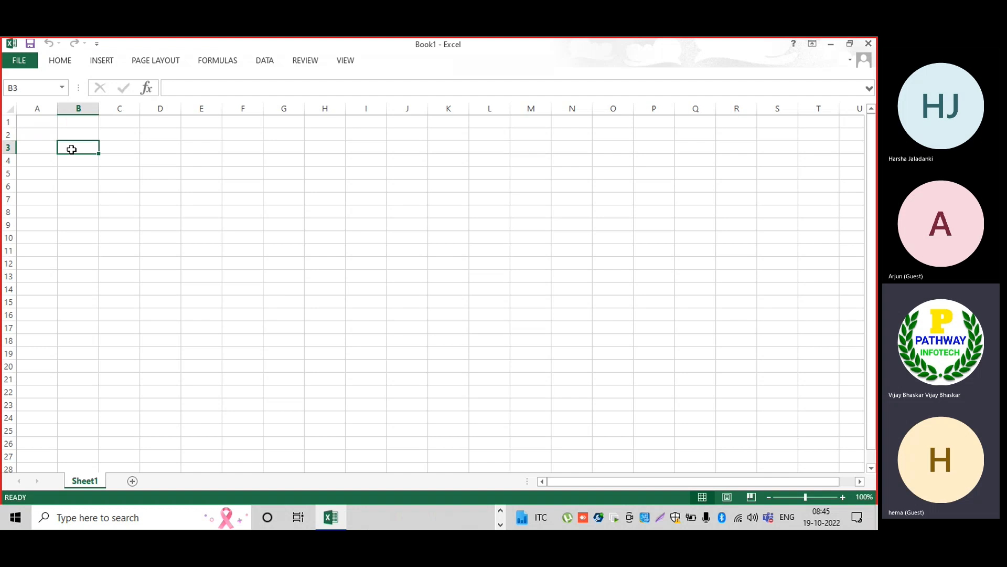
{"action": "type", "text": "Advance to "}
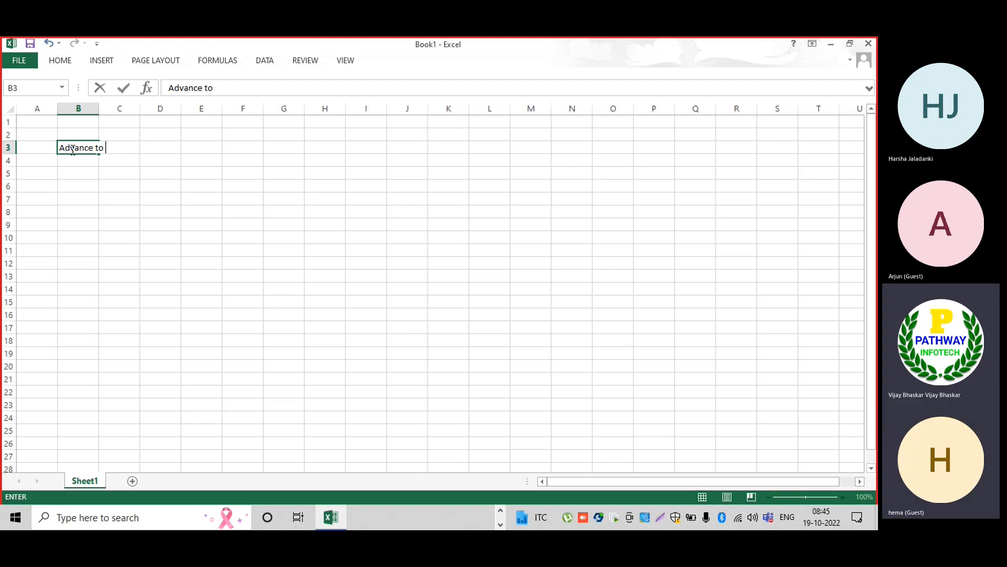
{"action": "type", "text": "Vendor"}
{"action": "key", "text": "Tab"}
{"action": "key", "text": "Tab"}
{"action": "key", "text": "Tab"}
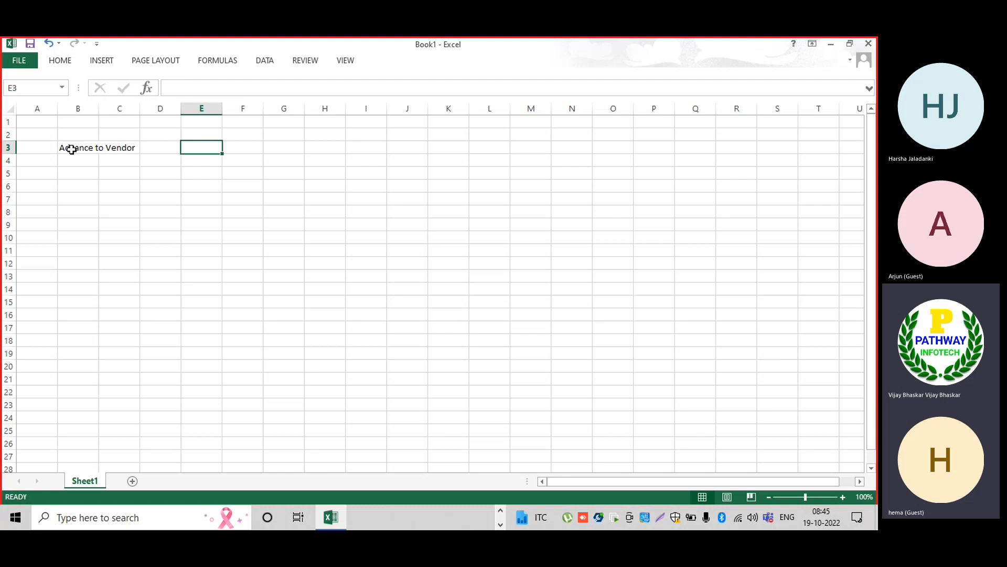
{"action": "type", "text": "50000"}
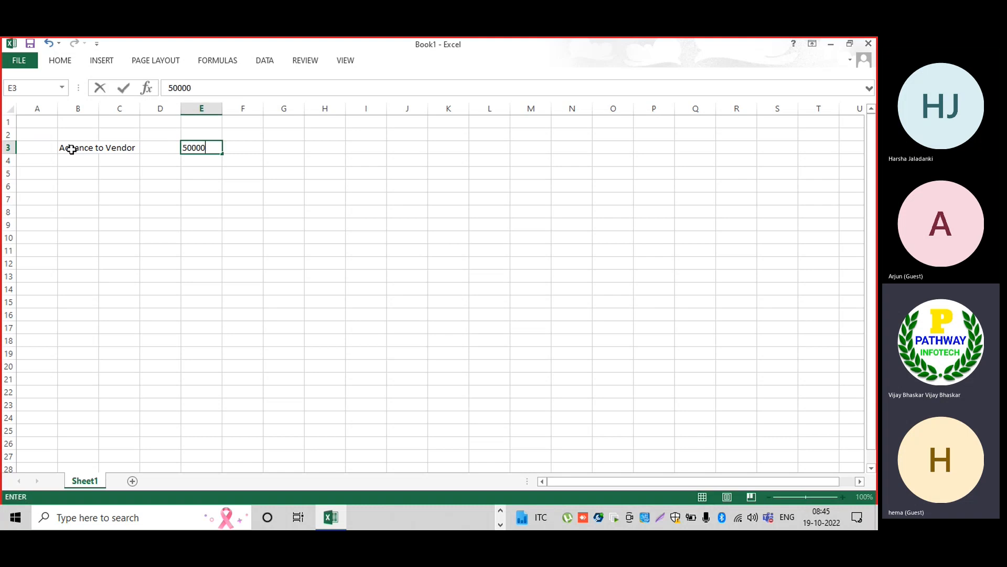
{"action": "key", "text": "Tab"}
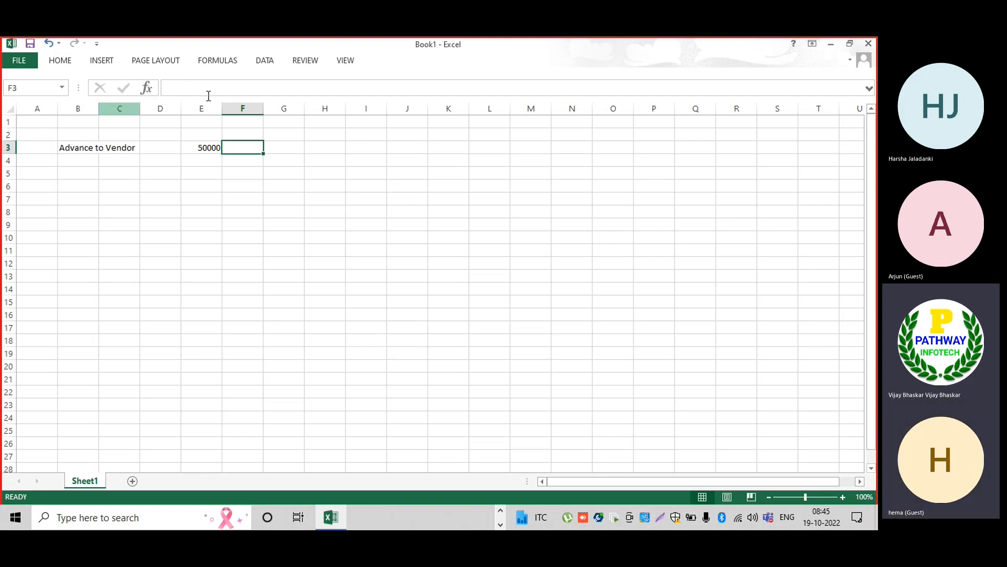
- Enter the 5% rate in F3 and calculate the advance's tax in G3 with =E3*F3
{"action": "double_click", "coordinate": [231, 150]}
{"action": "type", "text": "5%"}
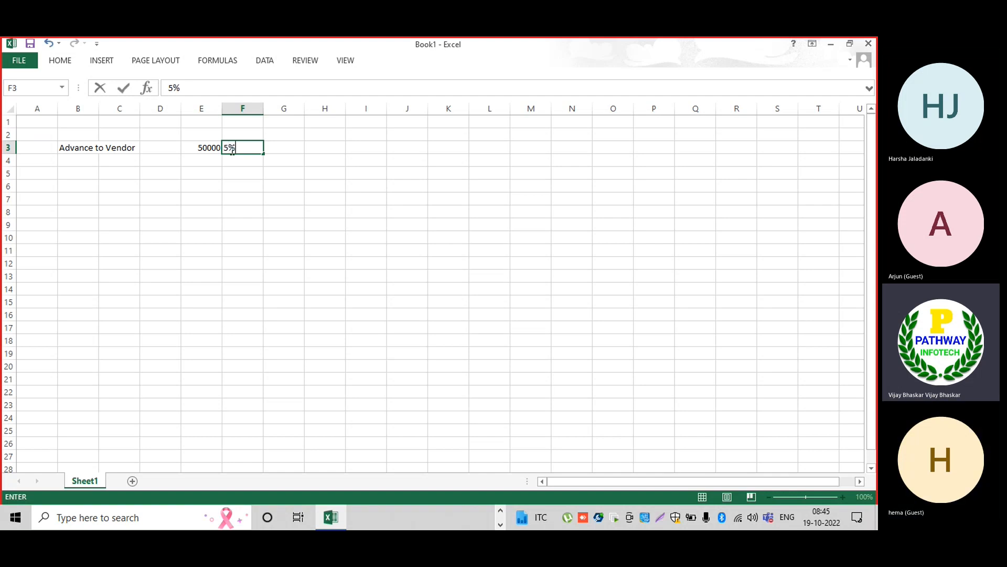
{"action": "key", "text": "Tab"}
{"action": "type", "text": "="}
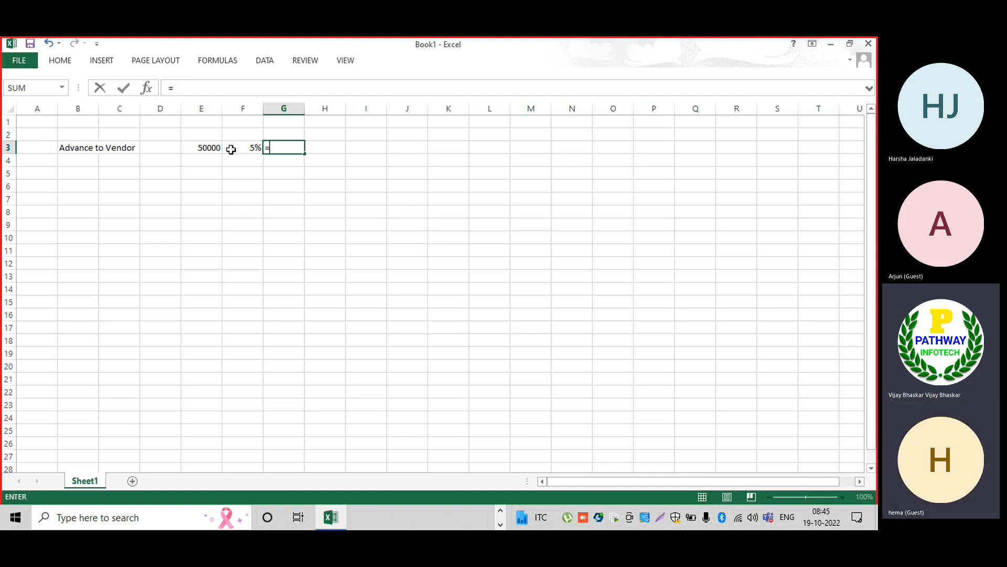
{"action": "key", "text": "Left"}
{"action": "key", "text": "Left"}
{"action": "type", "text": "*"}
{"action": "key", "text": "Left"}
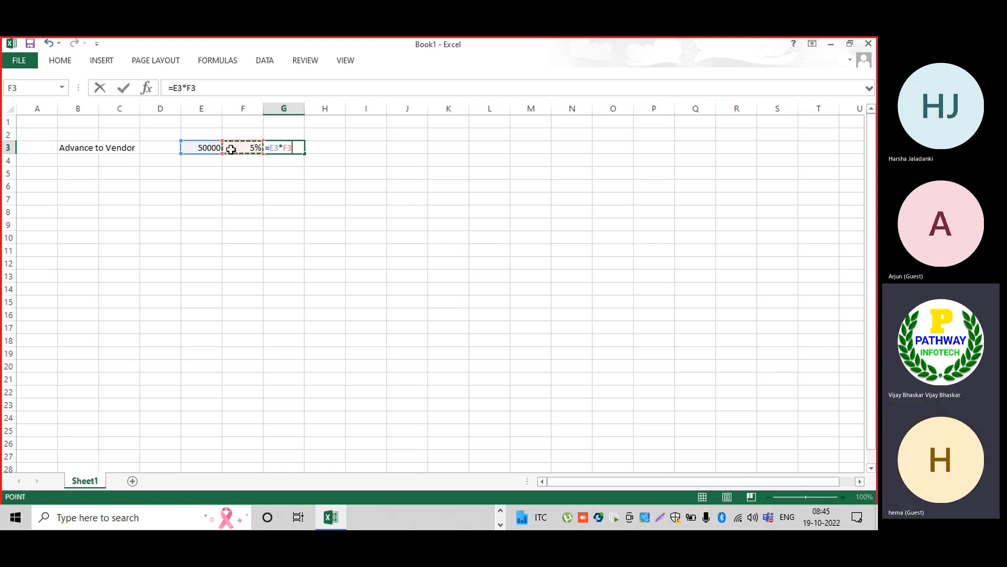
{"action": "key", "text": "Return"}
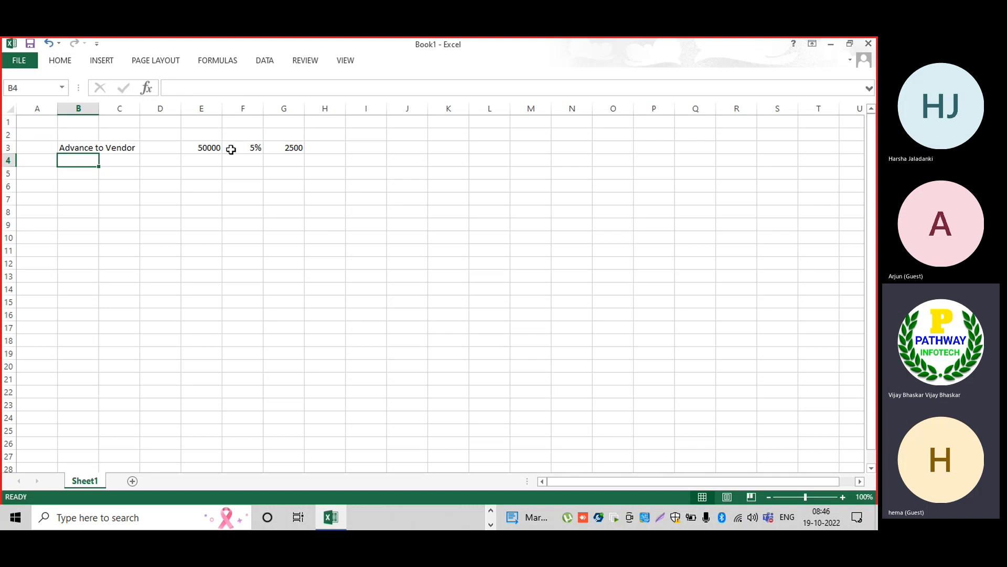
- Enter the label "Invoice Posting" in B4 and the amount 100000 in E4
{"action": "type", "text": "Make"}
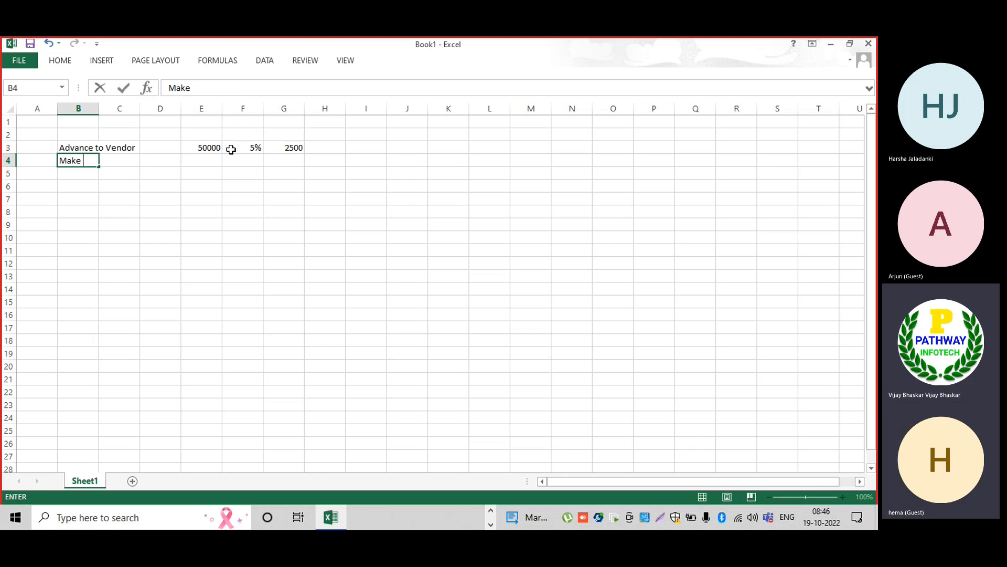
{"action": "key", "text": "BackSpace"}
{"action": "key", "text": "BackSpace"}
{"action": "key", "text": "BackSpace"}
{"action": "key", "text": "BackSpace"}
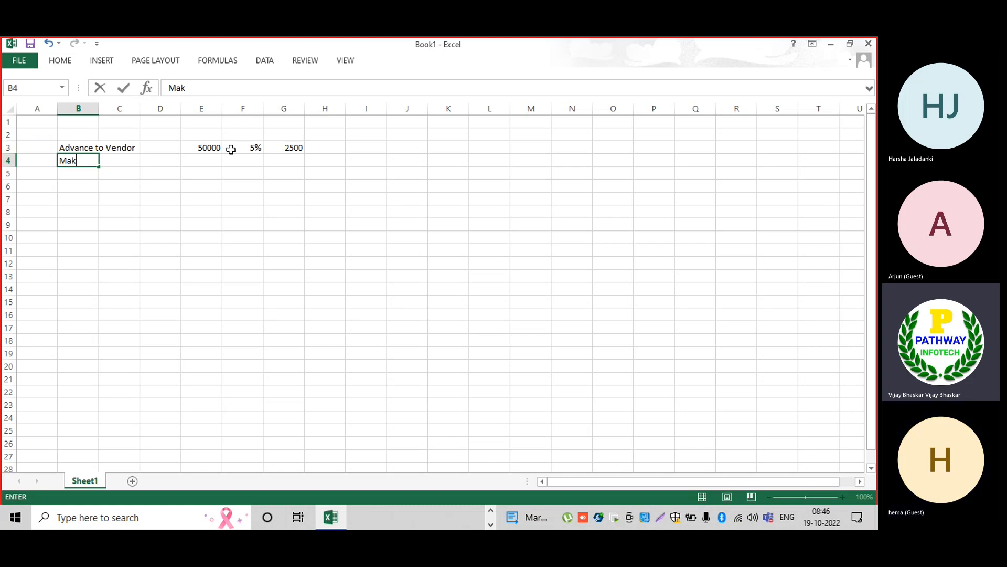
{"action": "type", "text": "Invoice Posting"}
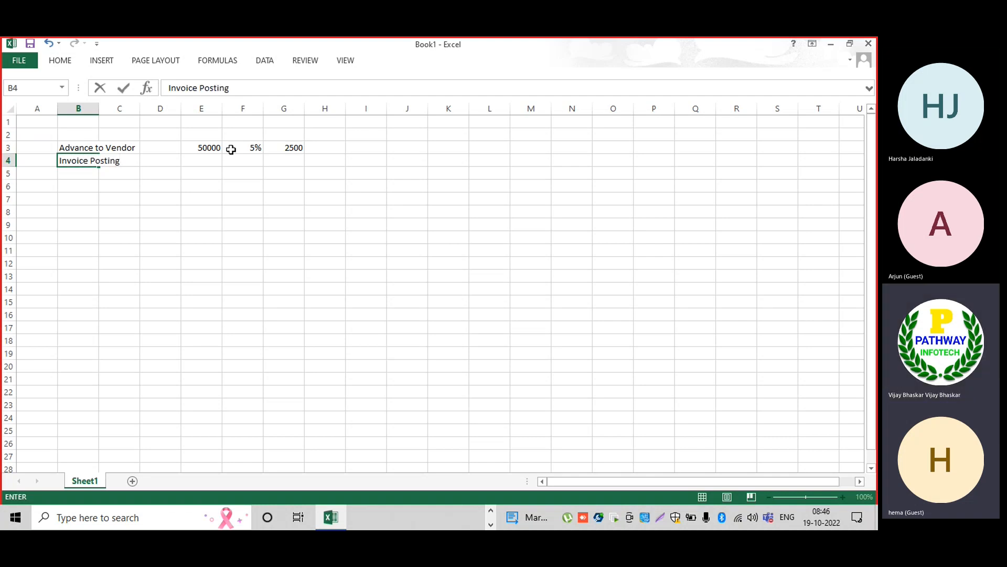
{"action": "key", "text": "Tab"}
{"action": "key", "text": "Tab"}
{"action": "key", "text": "Tab"}
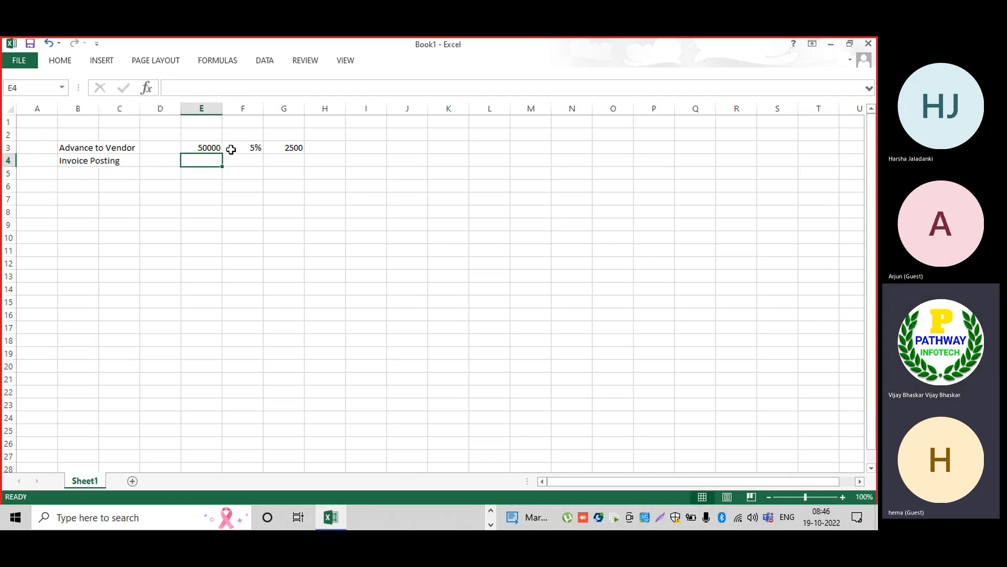
{"action": "type", "text": "10000"}
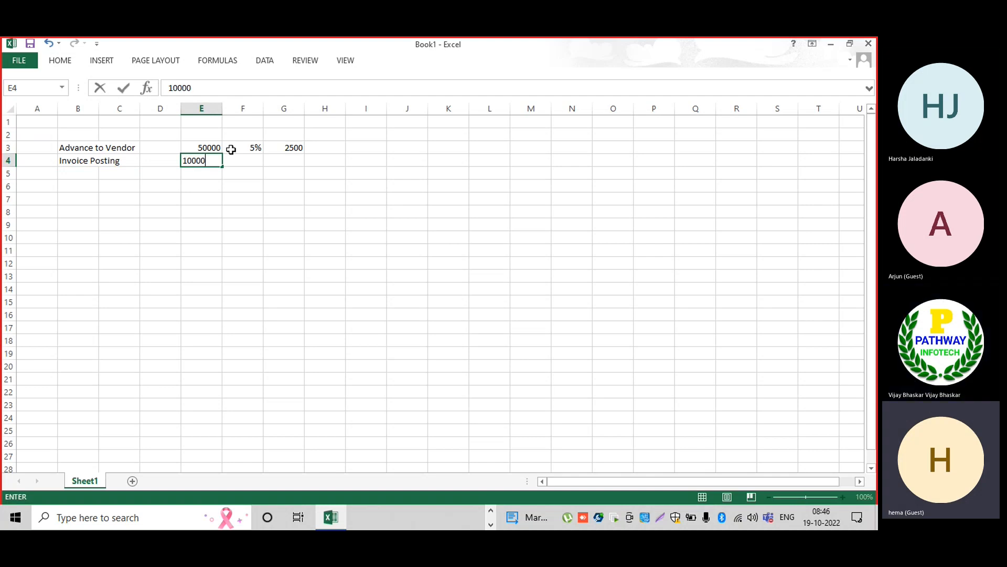
{"action": "type", "text": "0"}
{"action": "key", "text": "Tab"}
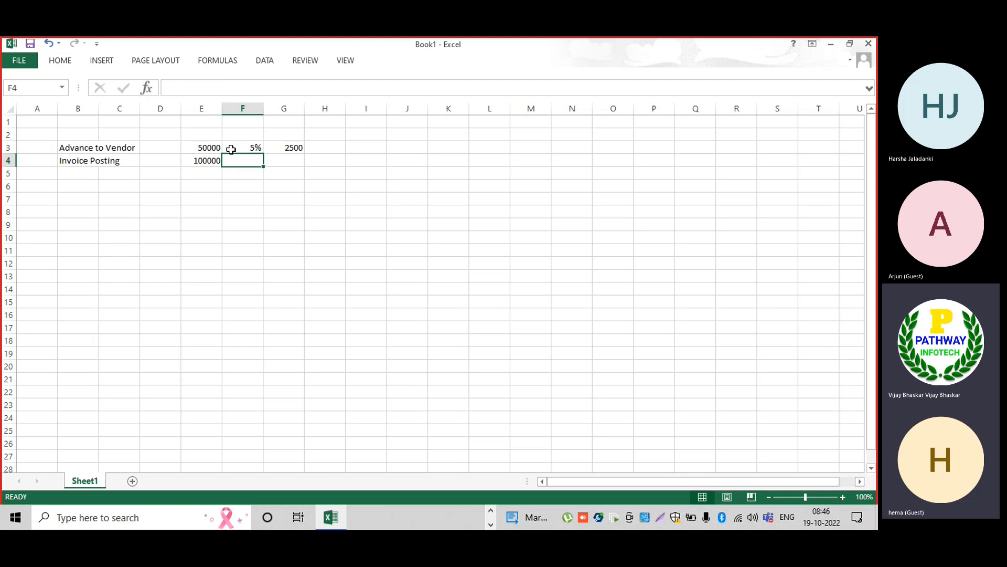
- Enter the 5% rate in F4 and copy the tax formula from G3 down into G4
{"action": "type", "text": "5%"}
{"action": "key", "text": "Tab"}
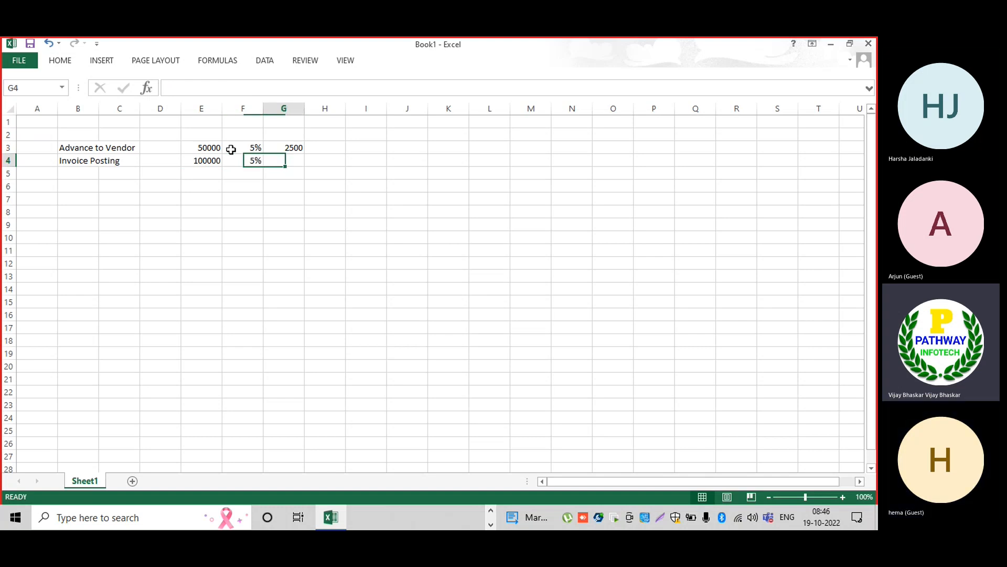
{"action": "key", "text": "ctrl+d"}
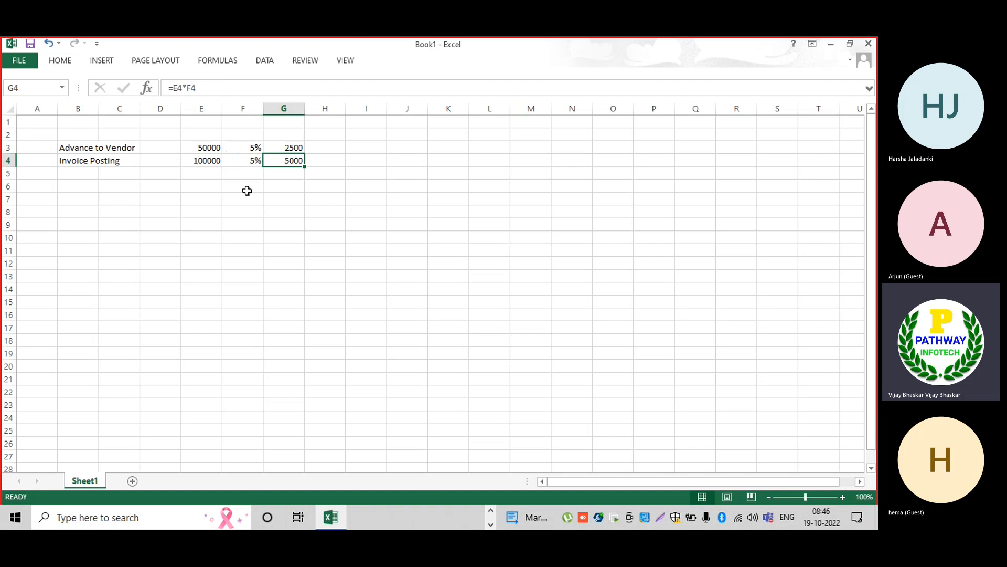
- Change the vendor advance in E3 to -50000 and check the net sum of the advance and invoice amounts
{"action": "left_click", "coordinate": [195, 161]}
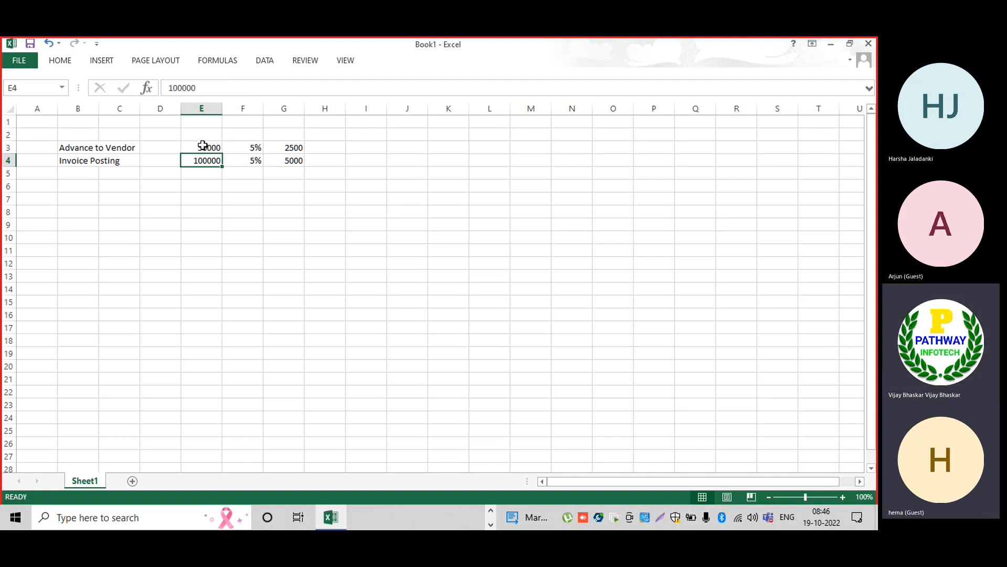
{"action": "double_click", "coordinate": [198, 147]}
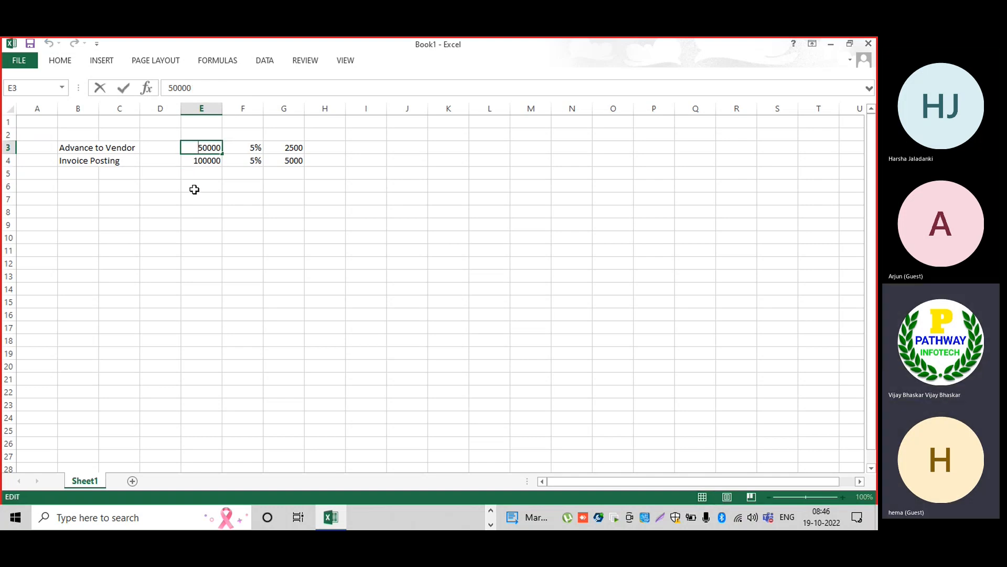
{"action": "type", "text": "-"}
{"action": "key", "text": "Return"}
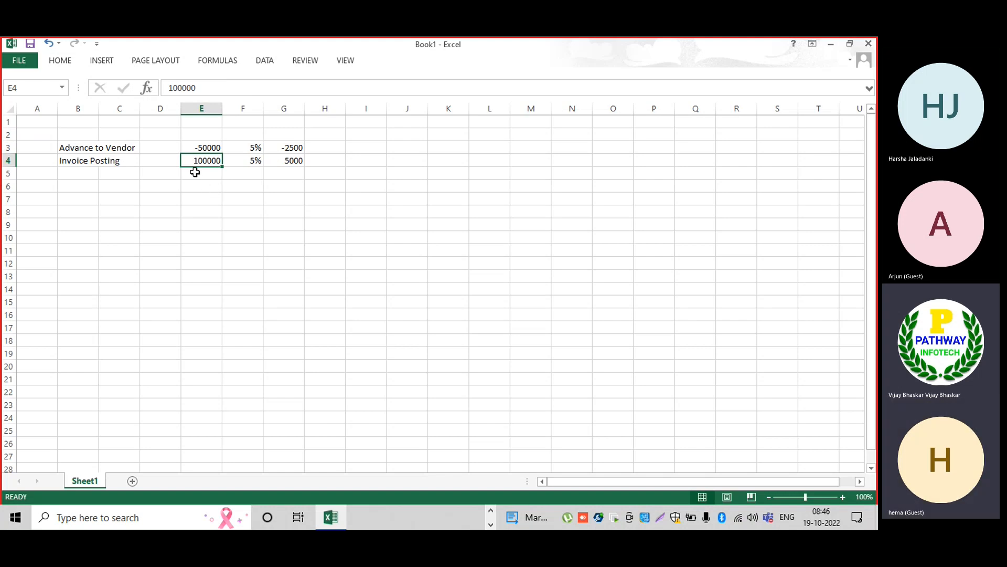
{"action": "left_click", "coordinate": [195, 172]}
{"action": "key", "text": "shift+Up"}
{"action": "key", "text": "shift+Up"}
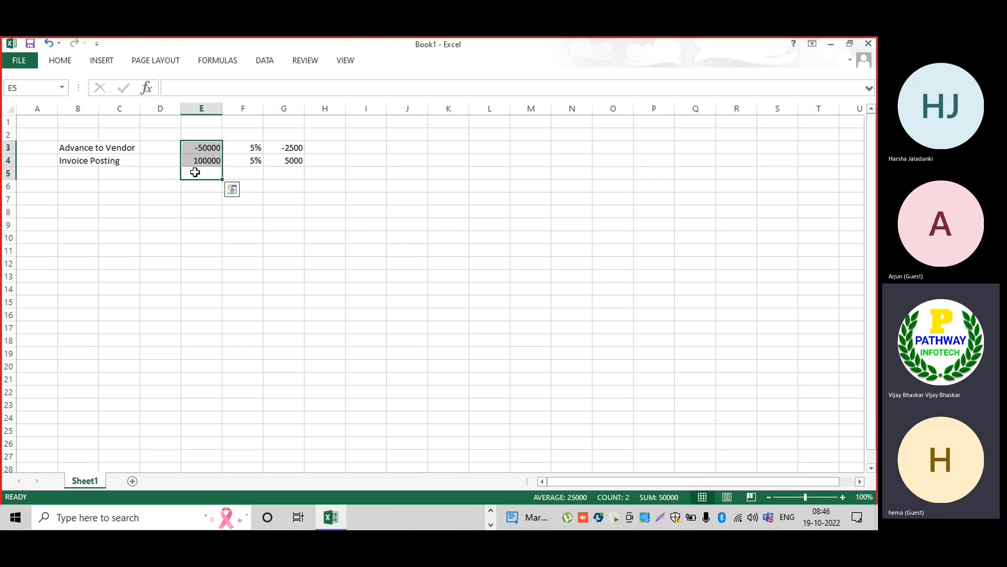
- Enter the label "Paybale value to vendor" in B6 and the amount 50000 in E6
{"action": "left_click", "coordinate": [68, 177]}
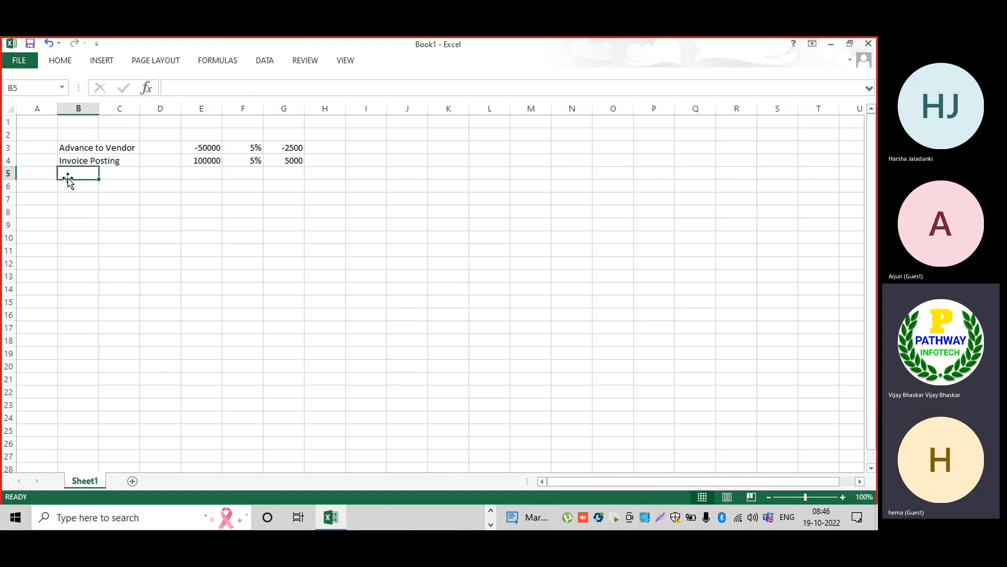
{"action": "key", "text": "Down"}
{"action": "type", "text": "P"}
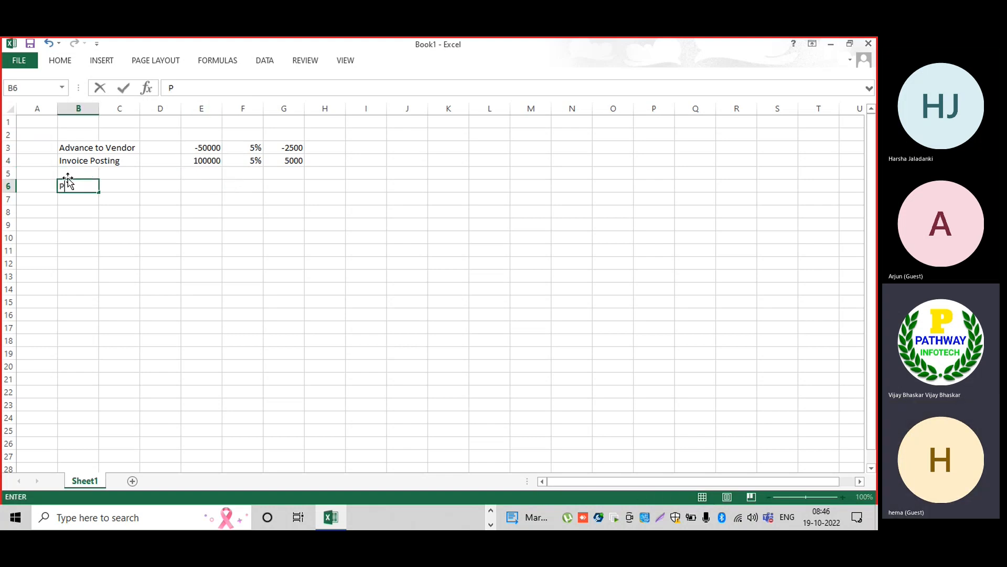
{"action": "type", "text": "aybale valu"}
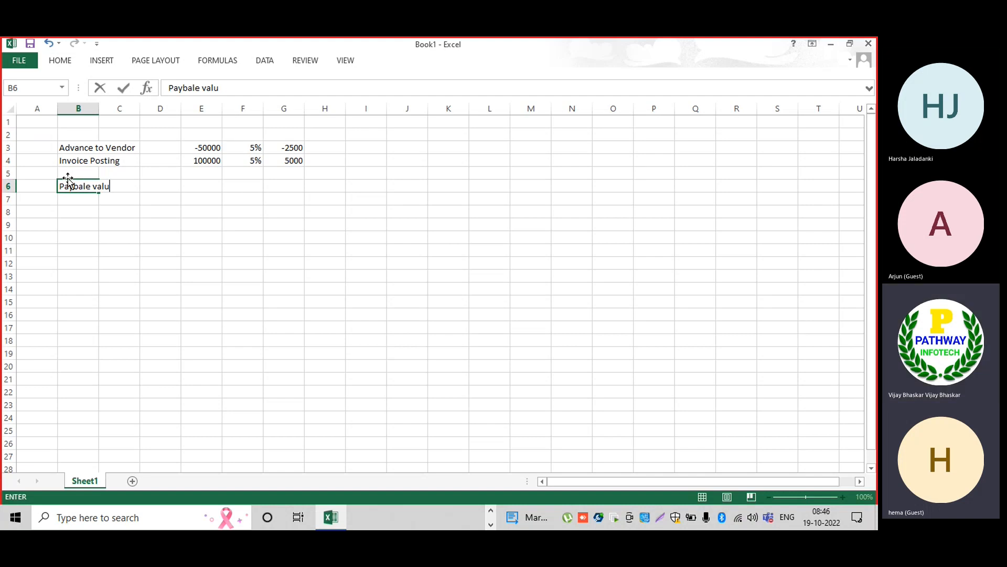
{"action": "type", "text": "e to vendor"}
{"action": "key", "text": "Tab"}
{"action": "key", "text": "Tab"}
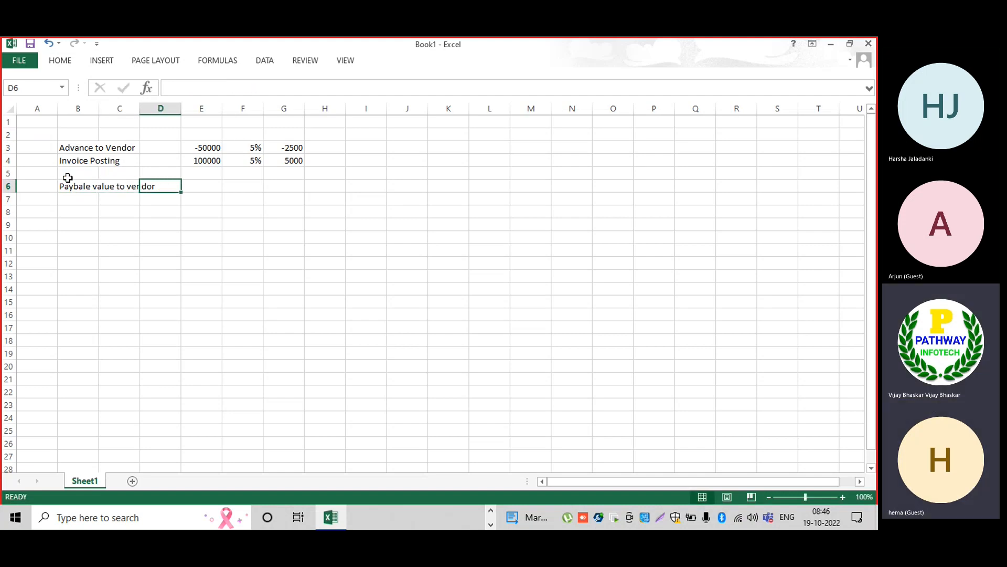
{"action": "key", "text": "Tab"}
{"action": "type", "text": "50"}
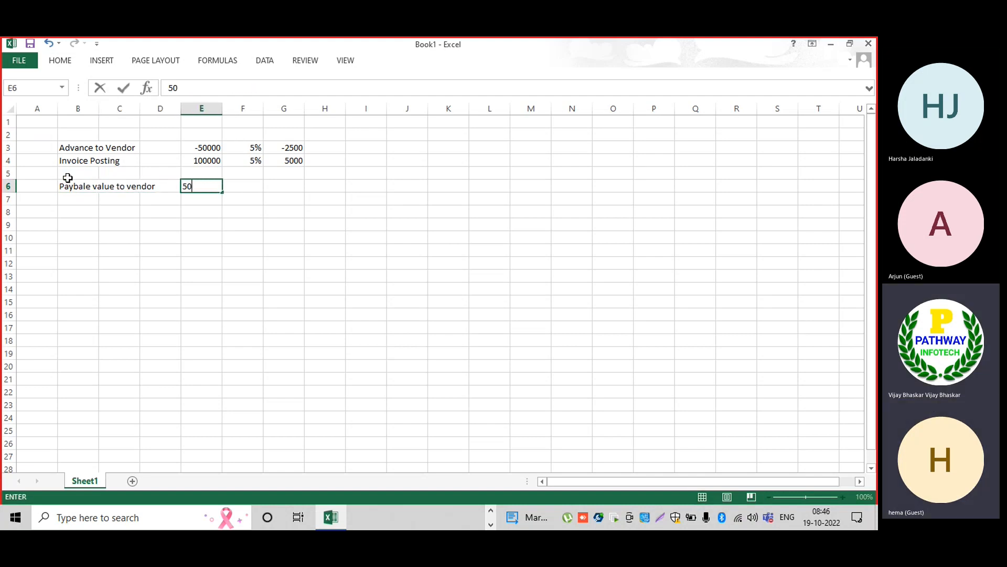
{"action": "type", "text": "000"}
{"action": "key", "text": "Tab"}
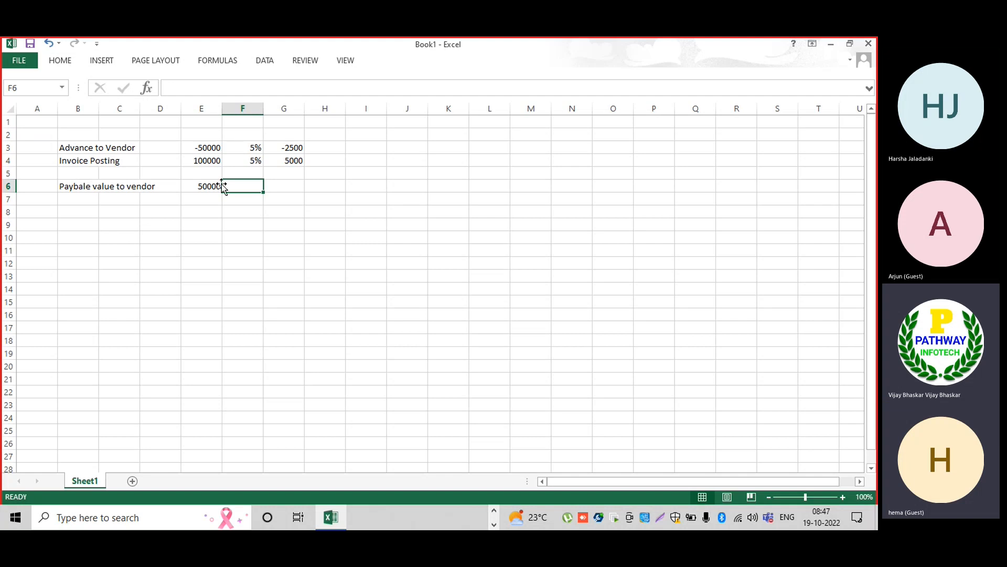
- Compare the advance and invoice amounts in E3 and E4 and check the sum of their taxes in G3:G4
{"action": "left_click", "coordinate": [194, 161]}
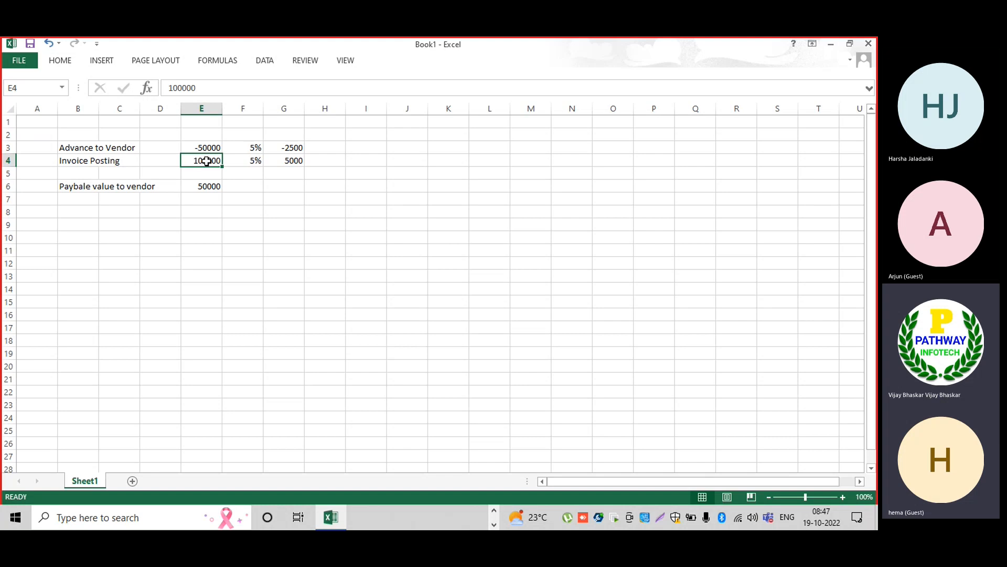
{"action": "left_click", "coordinate": [206, 147]}
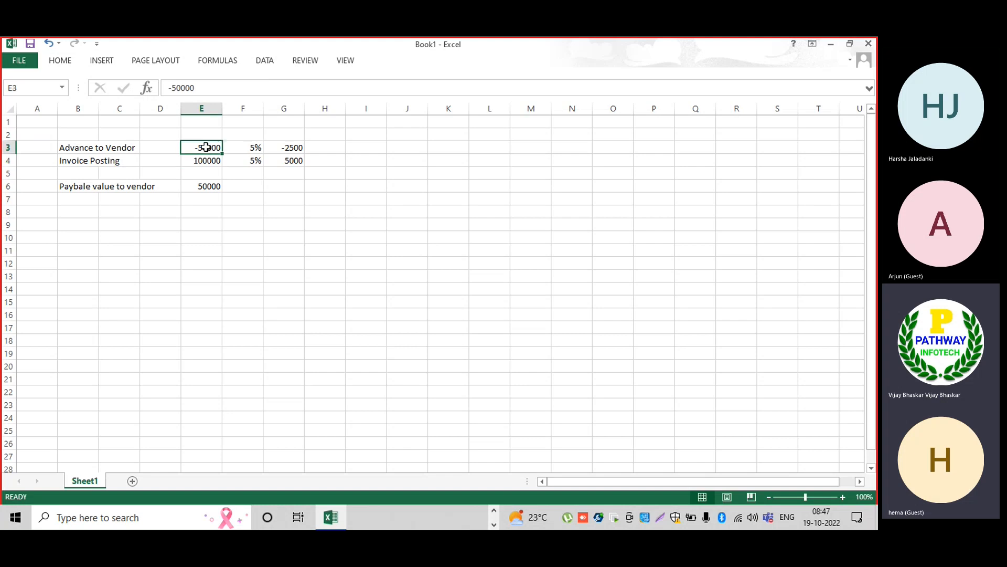
{"action": "left_click", "coordinate": [205, 161]}
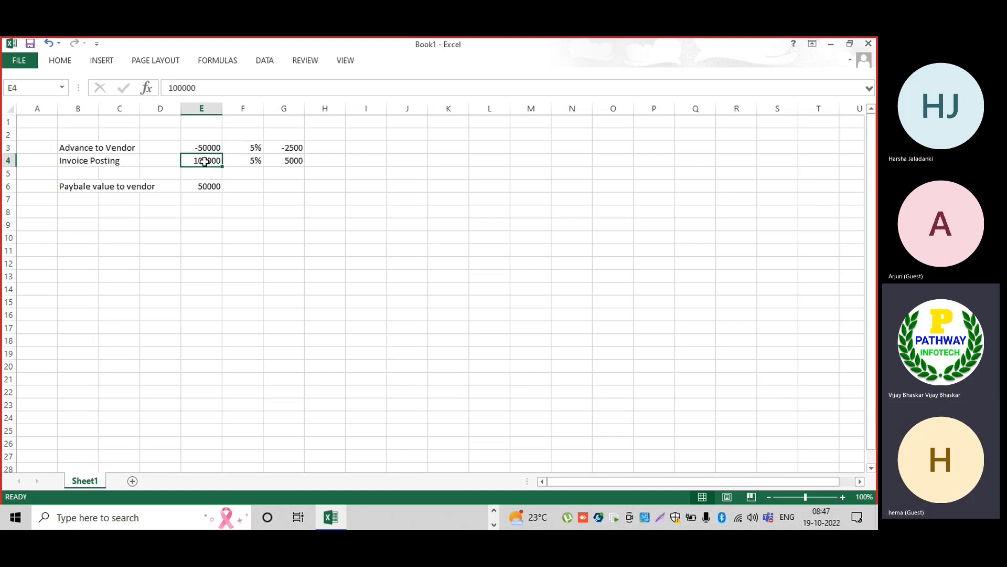
{"action": "left_click", "coordinate": [278, 147]}
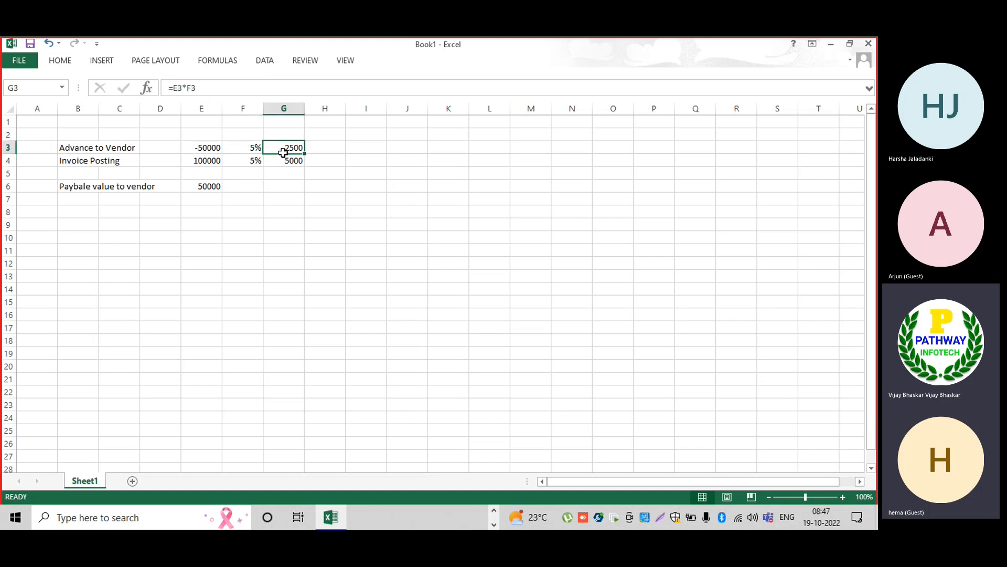
{"action": "left_click_drag", "start_coordinate": [283, 153], "coordinate": [282, 162]}
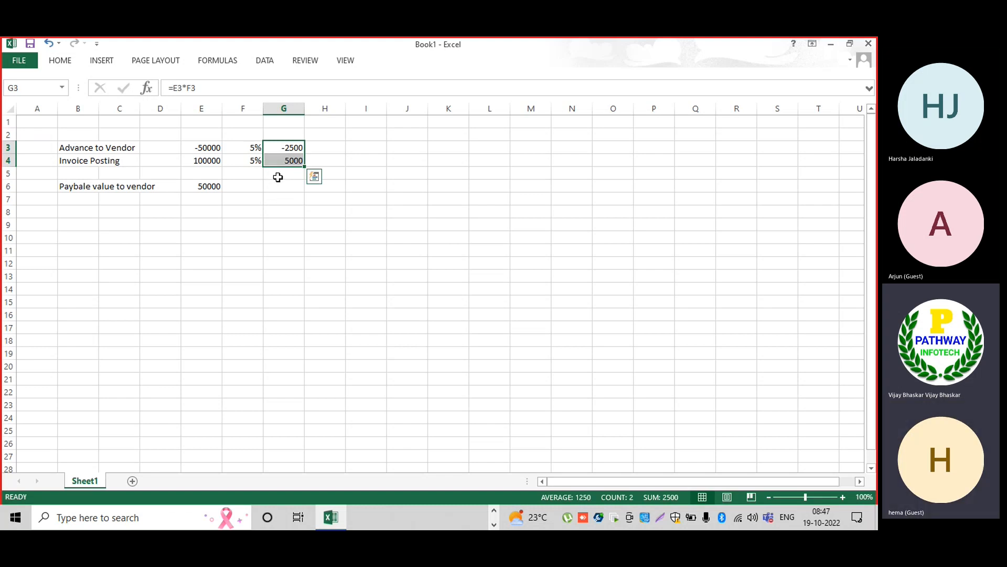
- Remove the minus sign from the vendor advance in E3, making it 50000
{"action": "left_click", "coordinate": [207, 150]}
{"action": "key", "text": "F2"}
{"action": "key", "text": "Home"}
{"action": "key", "text": "Delete"}
{"action": "key", "text": "Tab"}
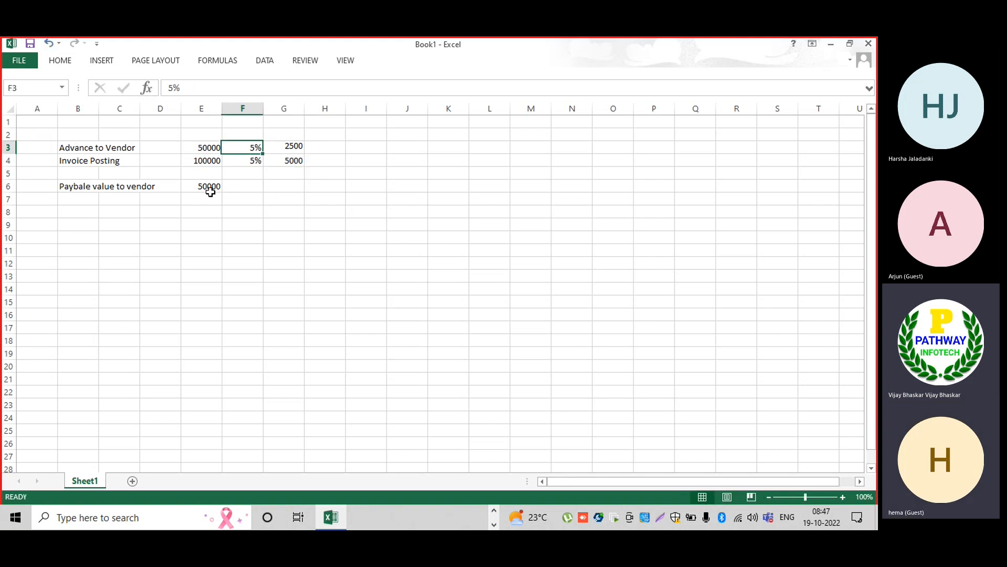
- Total the advance and invoice tax amounts of G3:G4 in G5 with AutoSum
{"action": "left_click_drag", "start_coordinate": [288, 148], "coordinate": [287, 173]}
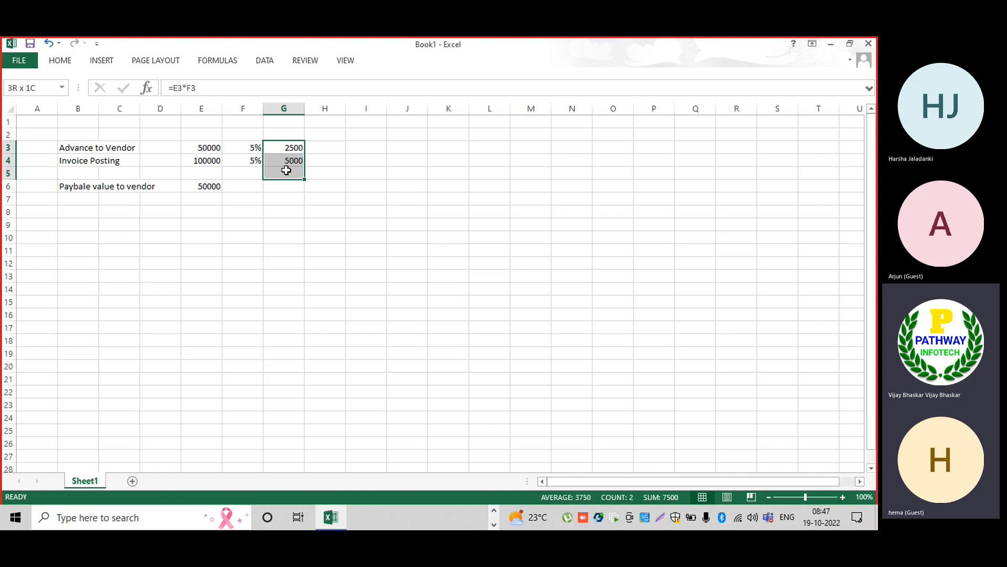
{"action": "left_click", "coordinate": [62, 64]}
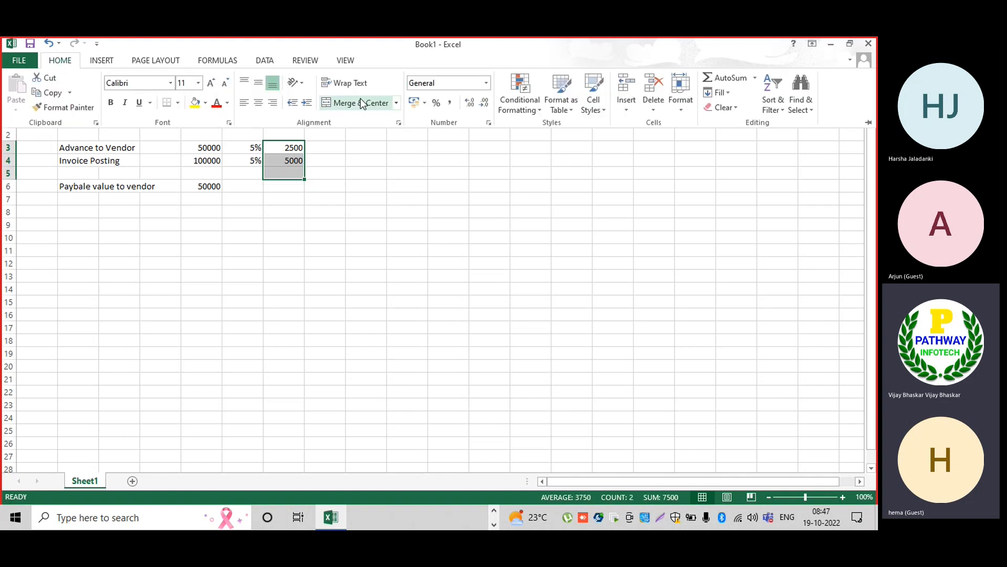
{"action": "left_click", "coordinate": [724, 78]}
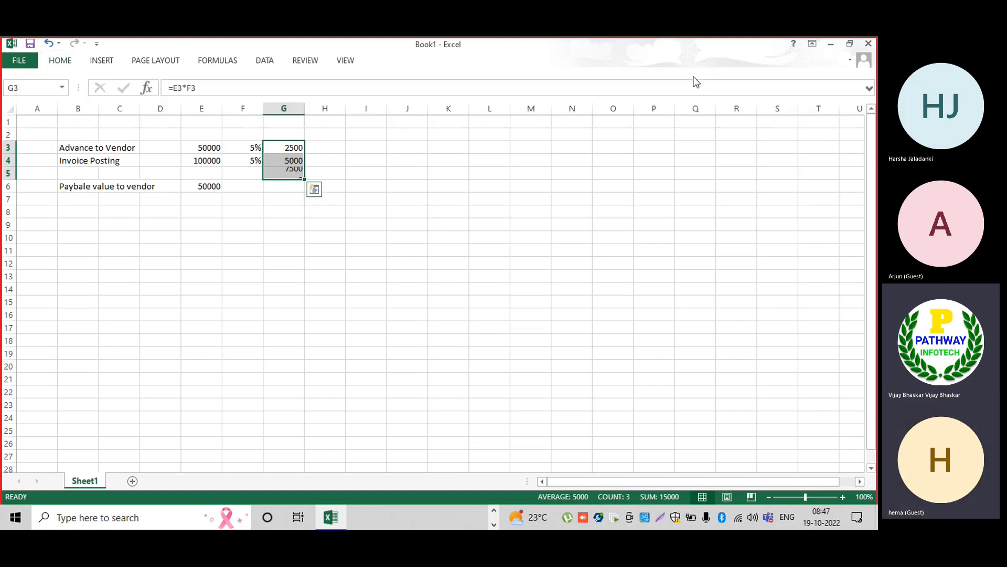
{"action": "left_click", "coordinate": [282, 187]}
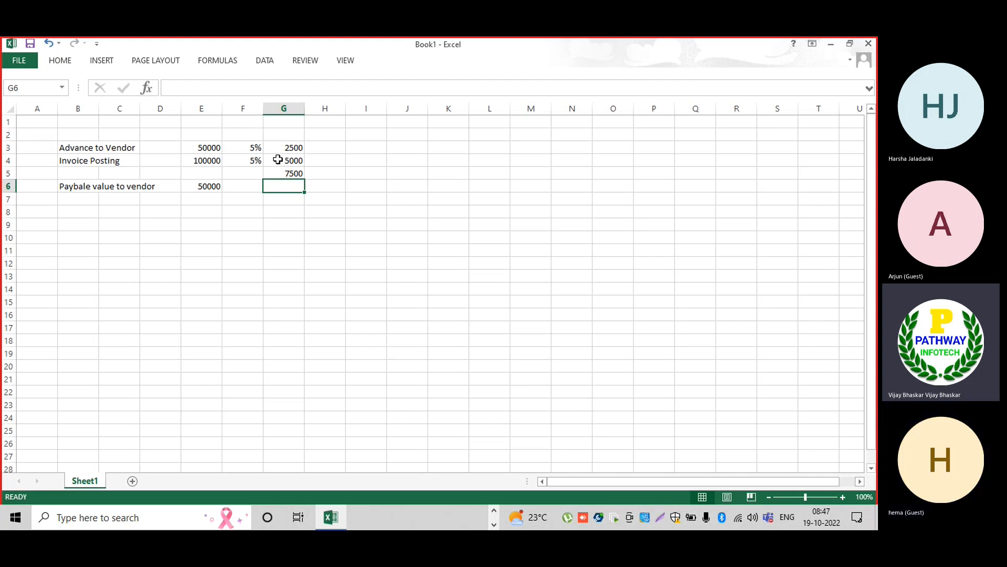
- Compare the invoice amount in E4 and the advance row E3:G3 with the payable value to the vendor in row 6
{"action": "left_click", "coordinate": [197, 160]}
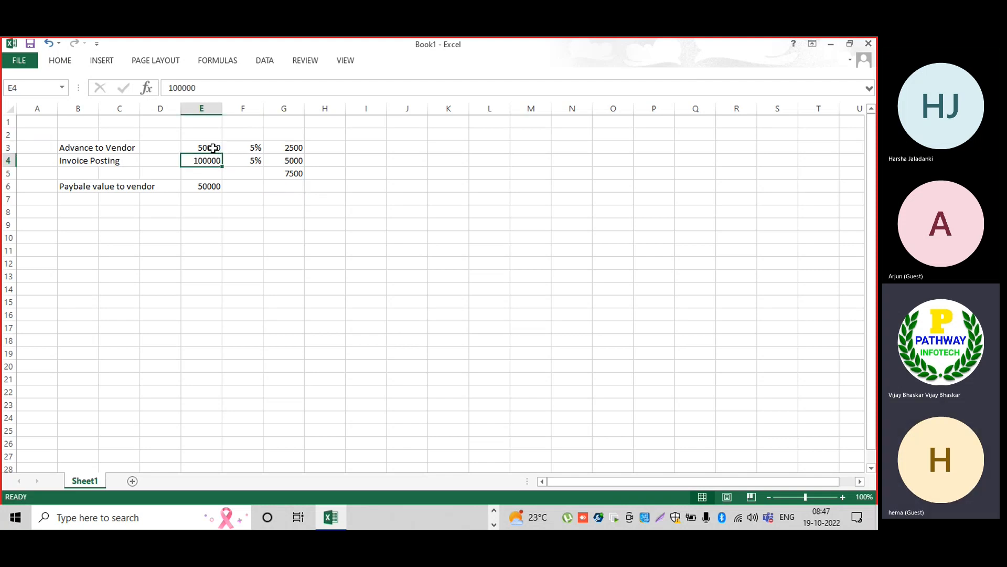
{"action": "left_click", "coordinate": [212, 148]}
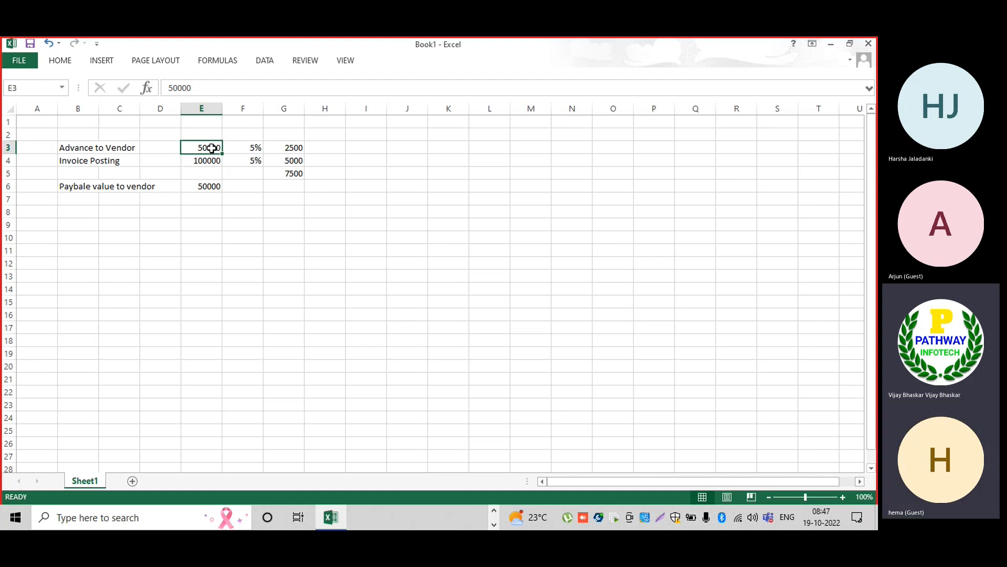
{"action": "left_click", "coordinate": [190, 187]}
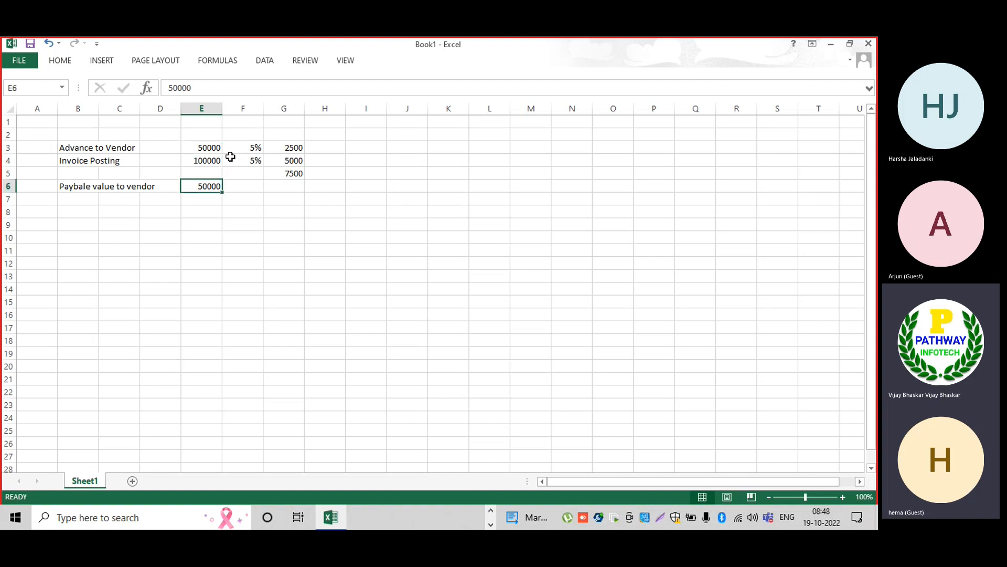
{"action": "left_click_drag", "start_coordinate": [204, 148], "coordinate": [291, 147]}
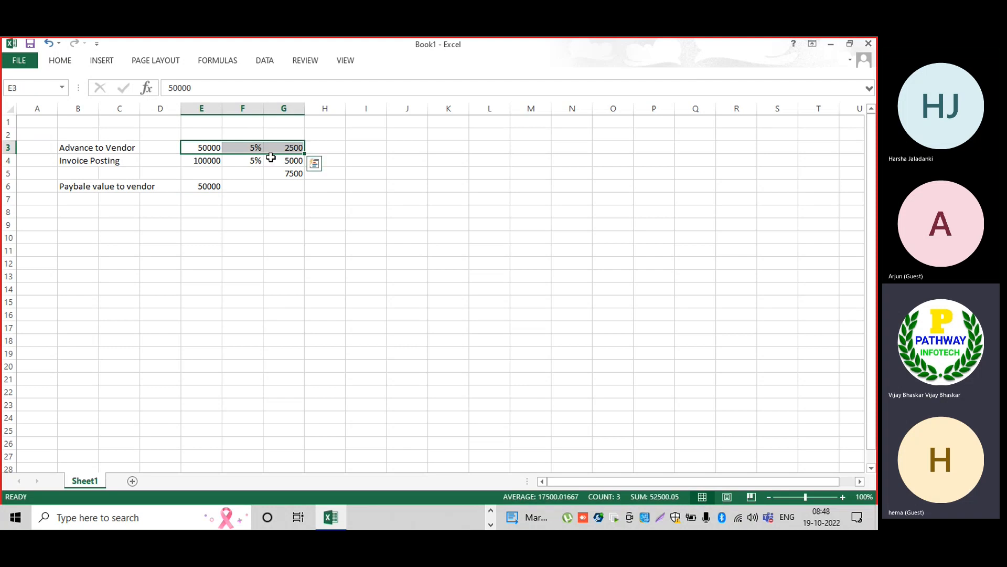
{"action": "left_click", "coordinate": [197, 187]}
{"action": "left_click_drag", "start_coordinate": [197, 187], "coordinate": [276, 187]}
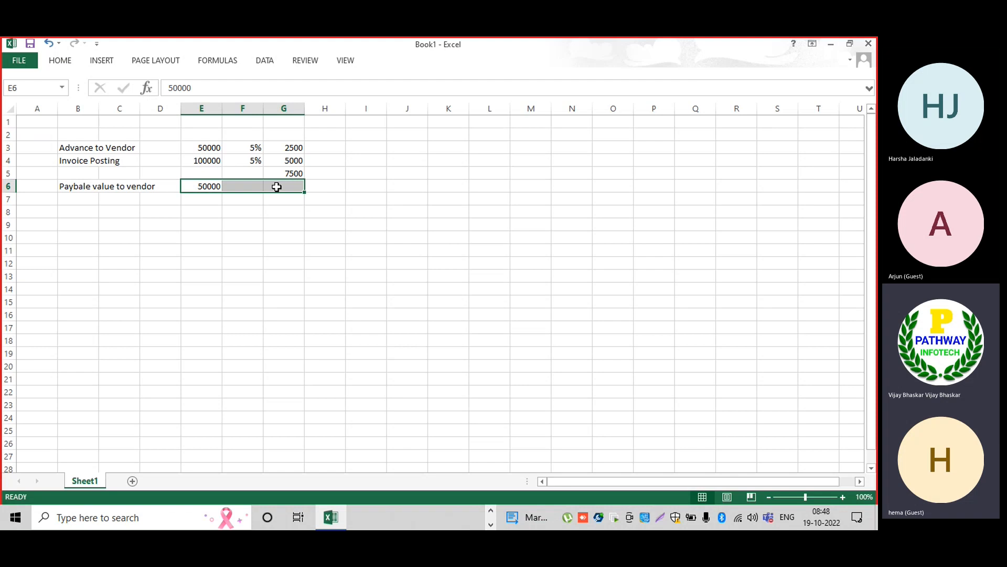
{"action": "left_click", "coordinate": [195, 162]}
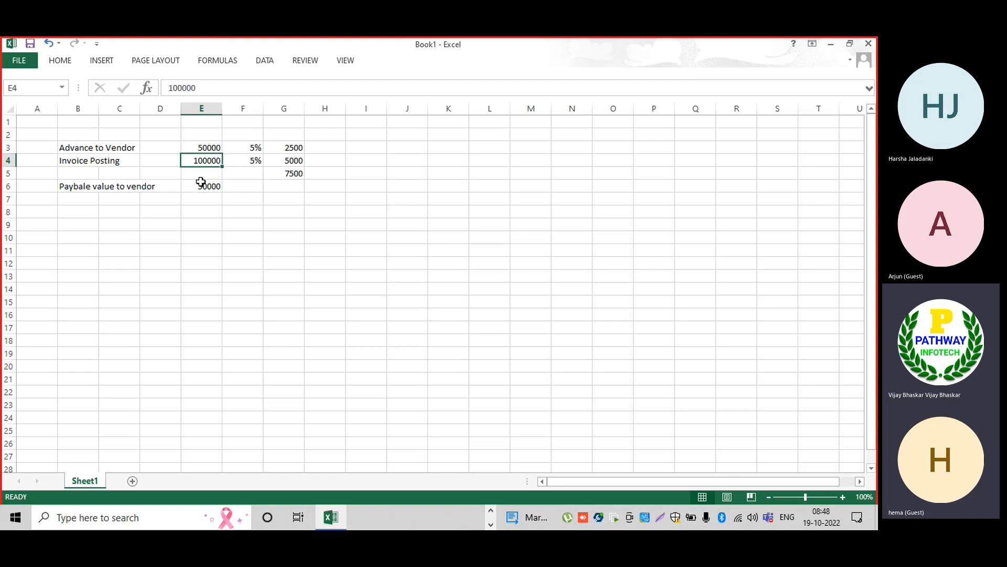
{"action": "left_click", "coordinate": [201, 186]}
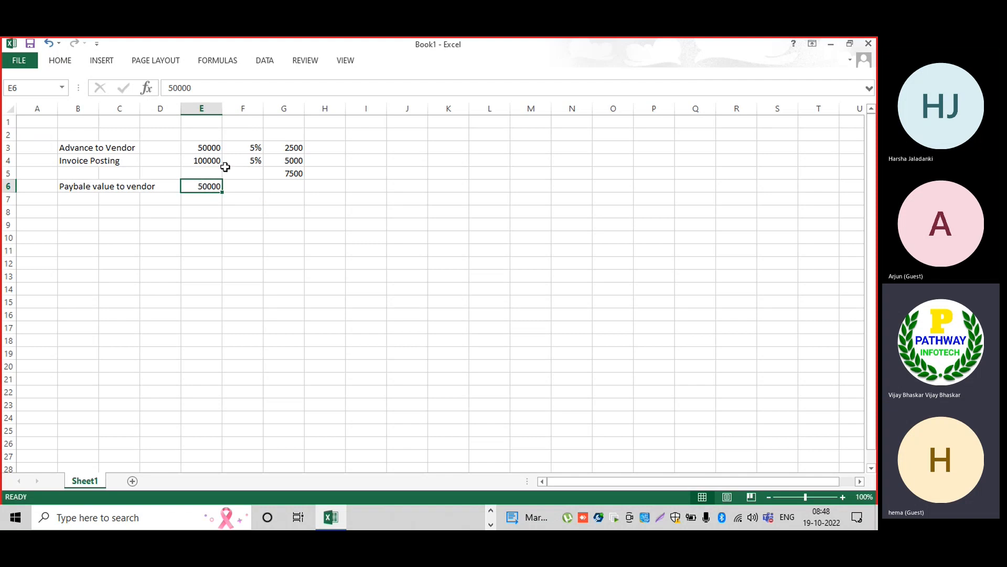
- Clear the tax total from cell G5 below the two tax amounts
{"action": "left_click_drag", "start_coordinate": [294, 147], "coordinate": [295, 157]}
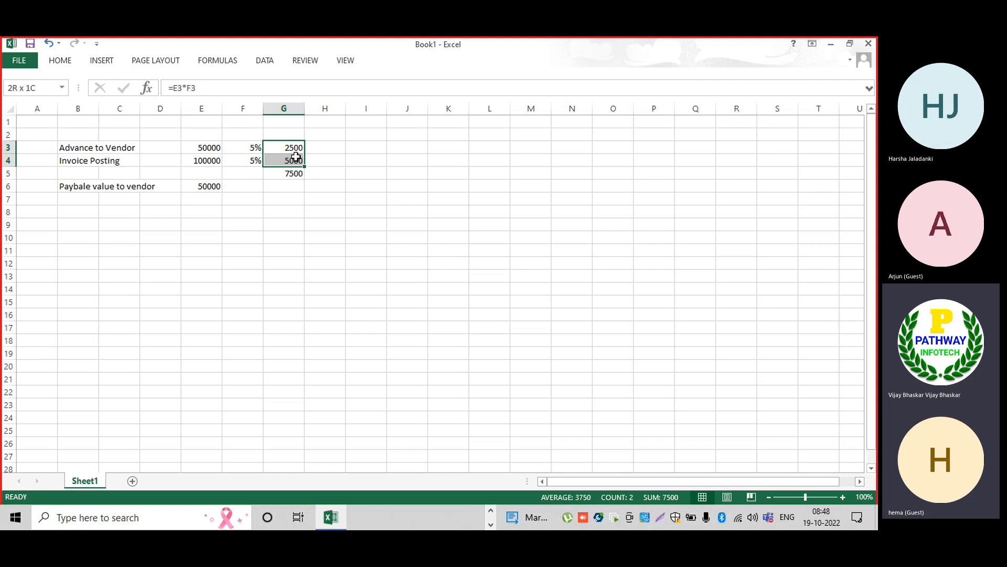
{"action": "left_click", "coordinate": [295, 173]}
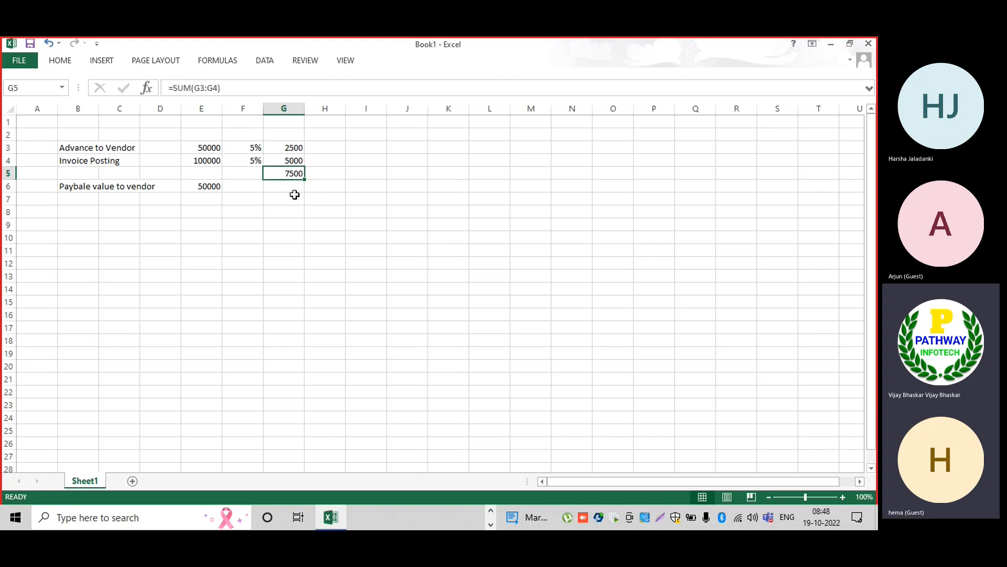
{"action": "key", "text": "Delete"}
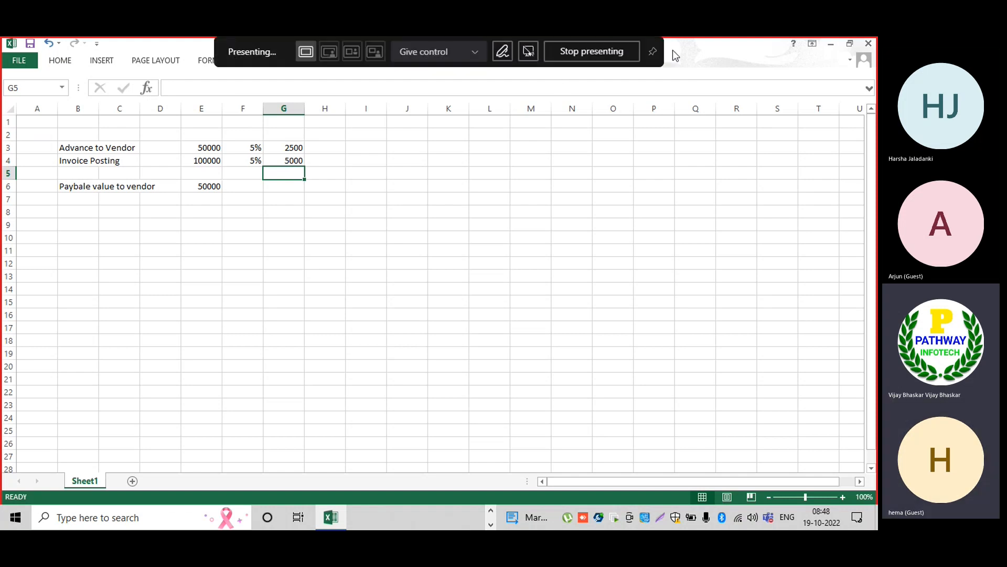
- Switch to the SAP system in the e6.0vm virtual machine and validate the new Section 194C Invoice Posting entry
{"action": "left_click", "coordinate": [491, 509]}
{"action": "mouse_move", "coordinate": [474, 507]}
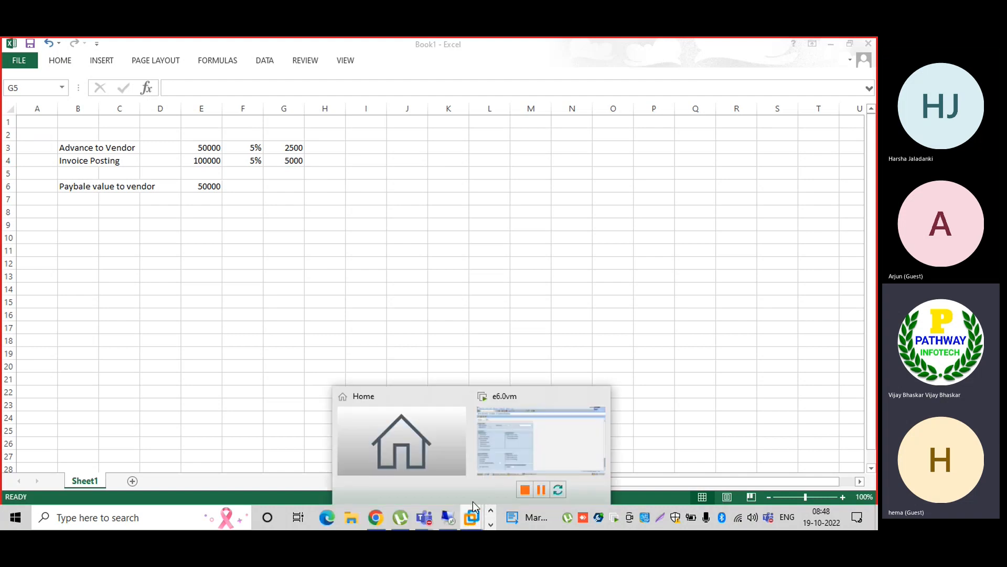
{"action": "left_click", "coordinate": [490, 449]}
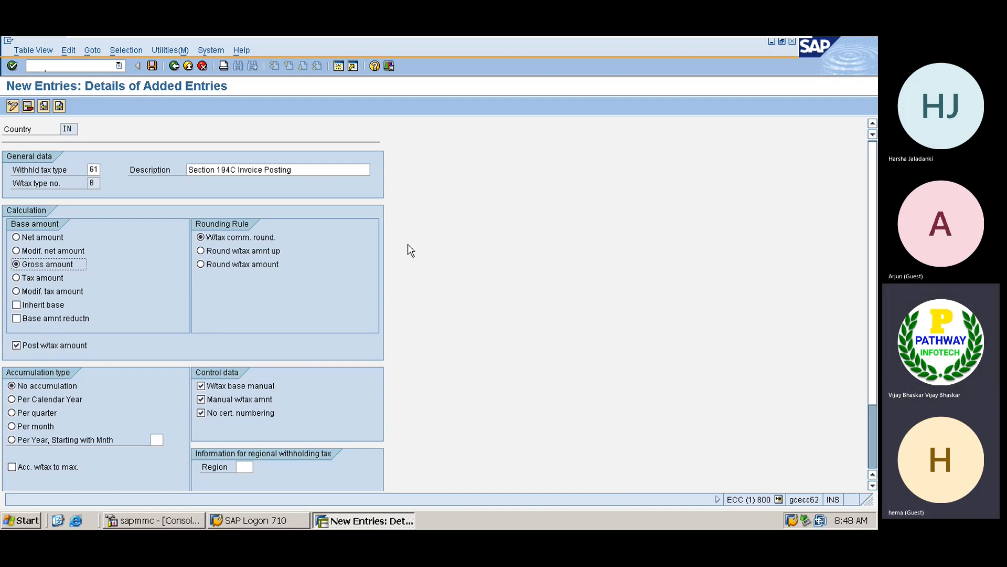
{"action": "key", "text": "Return"}
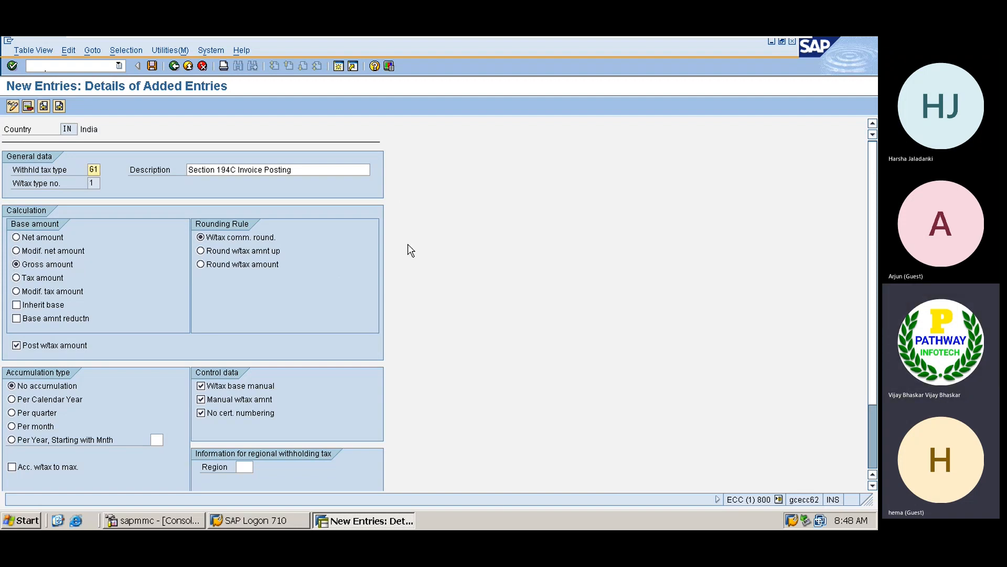
- Save withholding tax type G1, choosing the customizing request from the user's own requests
{"action": "left_click", "coordinate": [153, 66]}
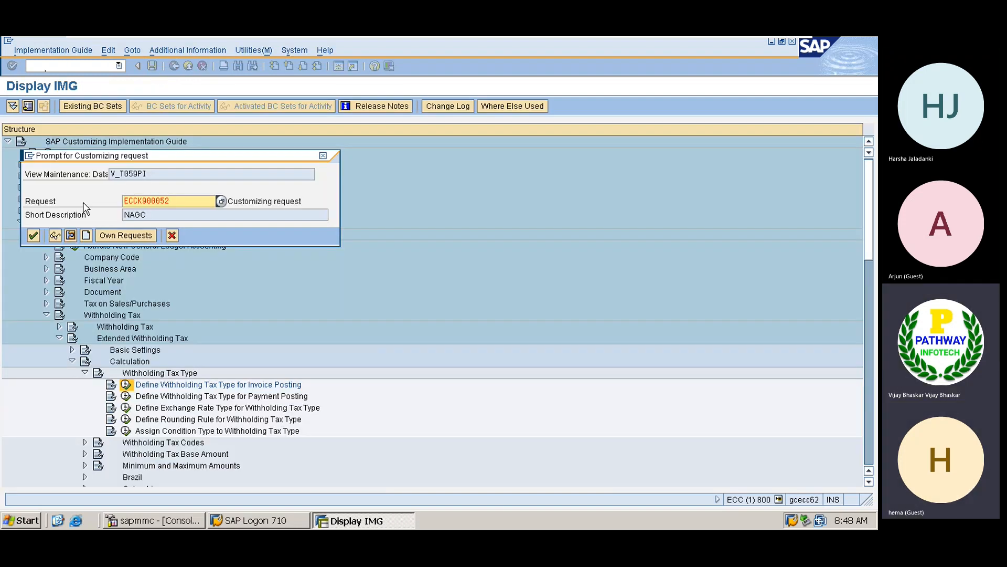
{"action": "left_click", "coordinate": [221, 201]}
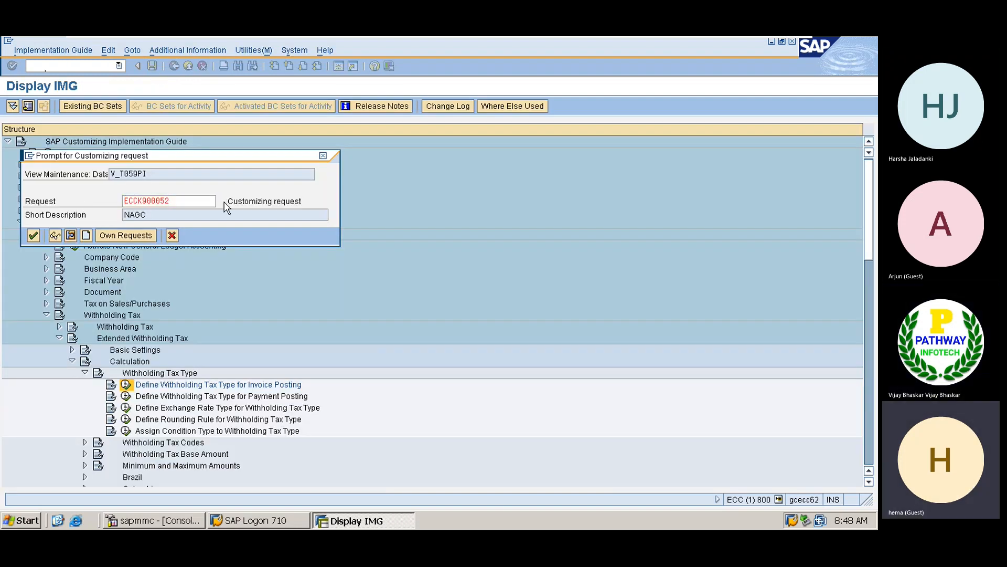
{"action": "double_click", "coordinate": [122, 246]}
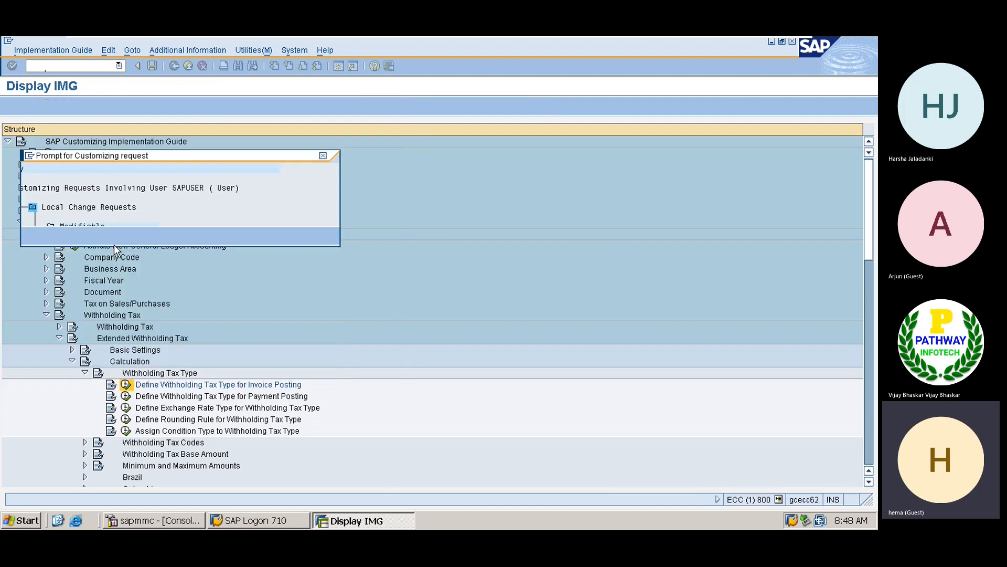
{"action": "left_click", "coordinate": [32, 236]}
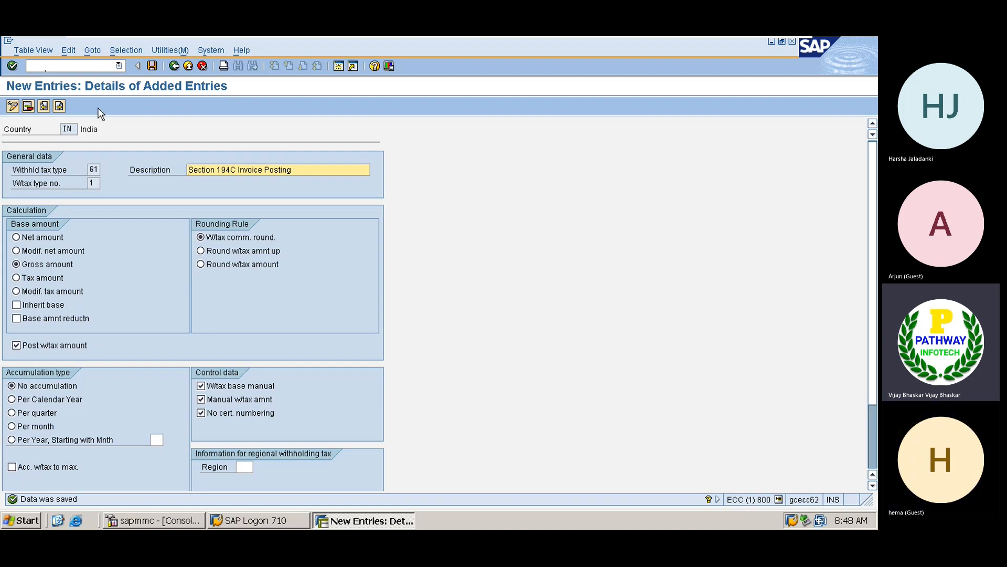
- Start the next new entry with withholding tax type GA and the description "Section 194C Advance Posting"
{"action": "left_click", "coordinate": [60, 105]}
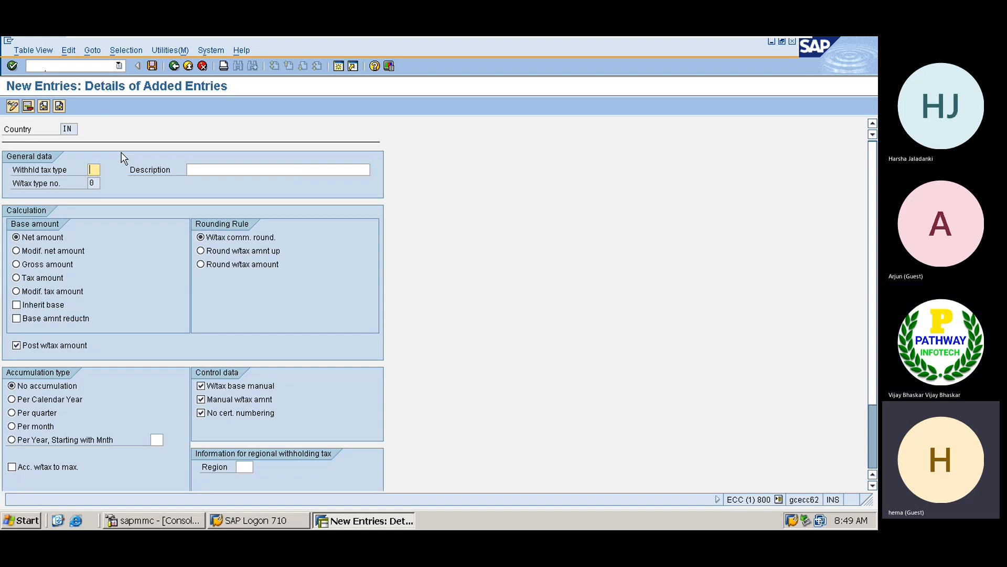
{"action": "type", "text": "GA"}
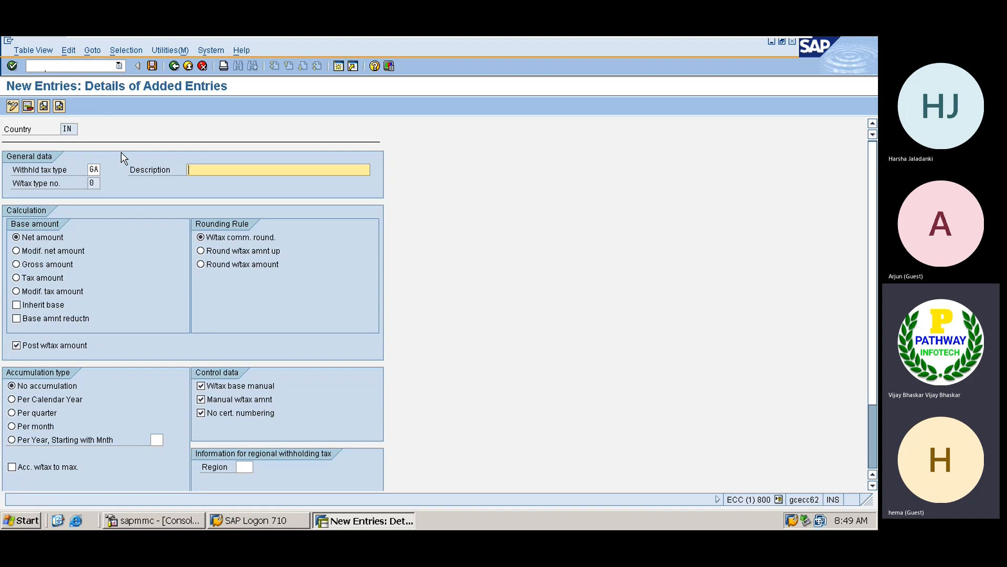
{"action": "type", "text": "S"}
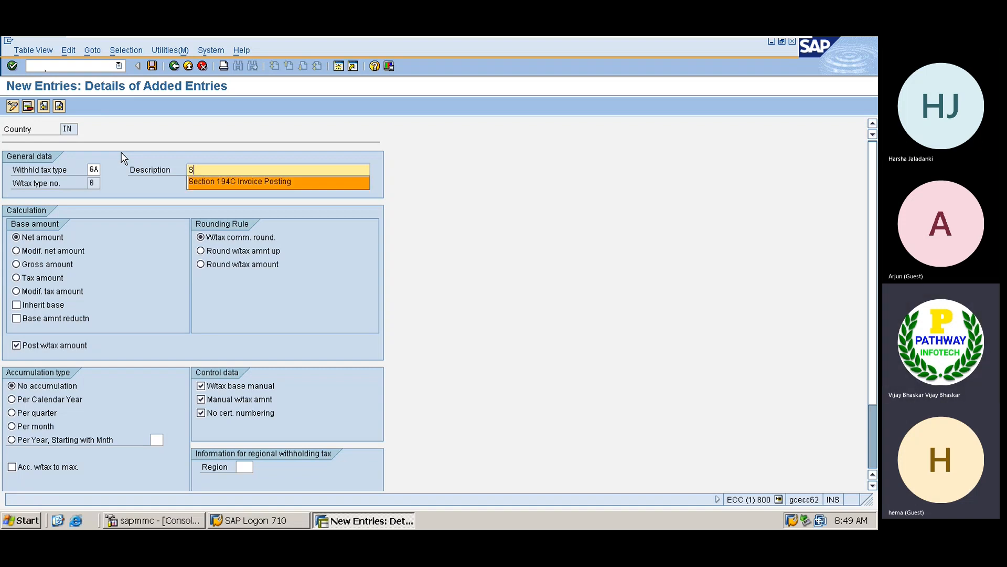
{"action": "key", "text": "Return"}
{"action": "key", "text": "BackSpace"}
{"action": "key", "text": "BackSpace"}
{"action": "key", "text": "BackSpace"}
{"action": "key", "text": "BackSpace"}
{"action": "key", "text": "BackSpace"}
{"action": "key", "text": "BackSpace"}
{"action": "key", "text": "BackSpace"}
{"action": "key", "text": "BackSpace"}
{"action": "key", "text": "BackSpace"}
{"action": "key", "text": "BackSpace"}
{"action": "key", "text": "BackSpace"}
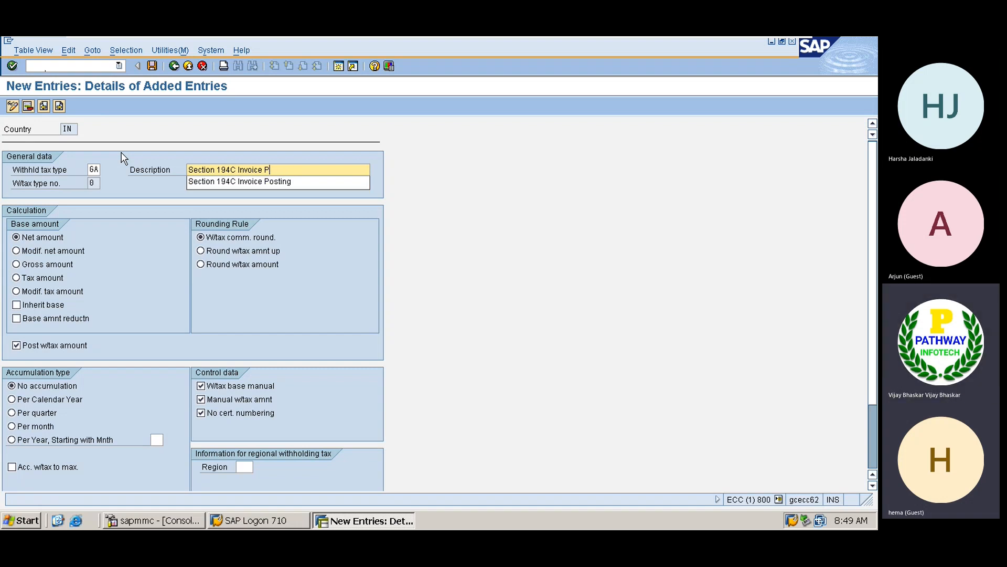
{"action": "key", "text": "BackSpace"}
{"action": "key", "text": "BackSpace"}
{"action": "key", "text": "BackSpace"}
{"action": "key", "text": "BackSpace"}
{"action": "key", "text": "BackSpace"}
{"action": "type", "text": "Advance"}
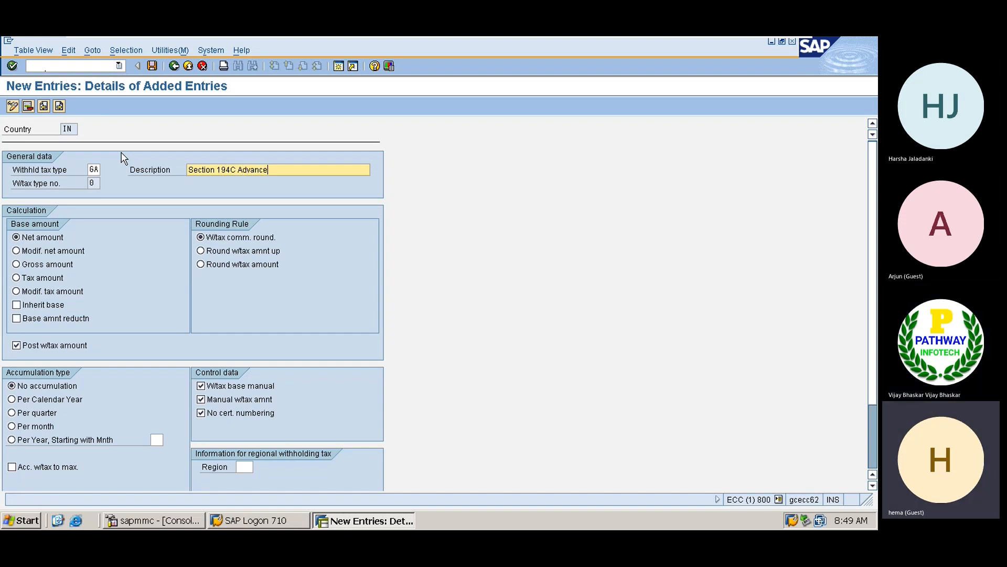
{"action": "type", "text": " Posting"}
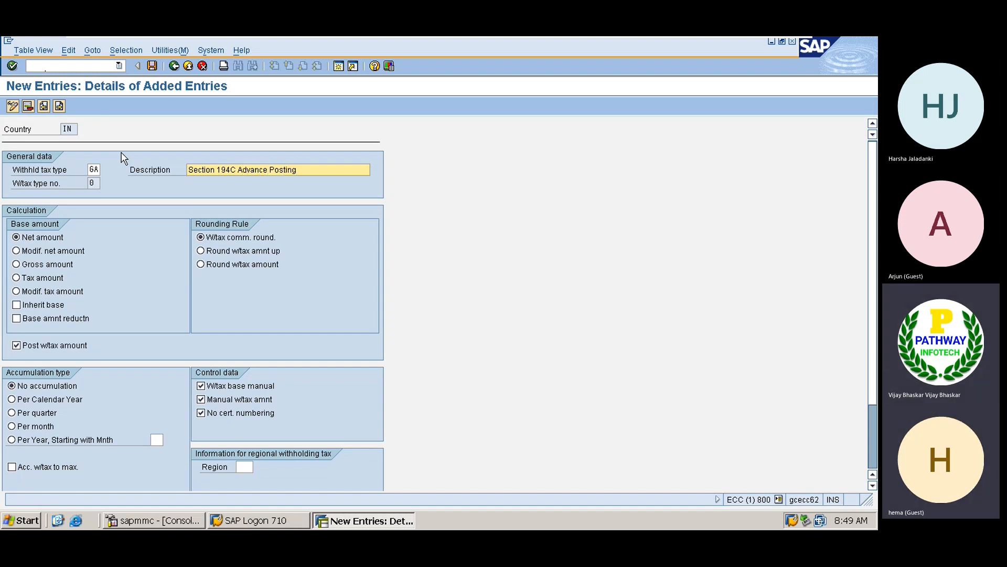
- Set the base amount of tax type GA to Gross amount and review its accumulation, control and minimum/maximum amount settings
{"action": "left_click", "coordinate": [39, 269]}
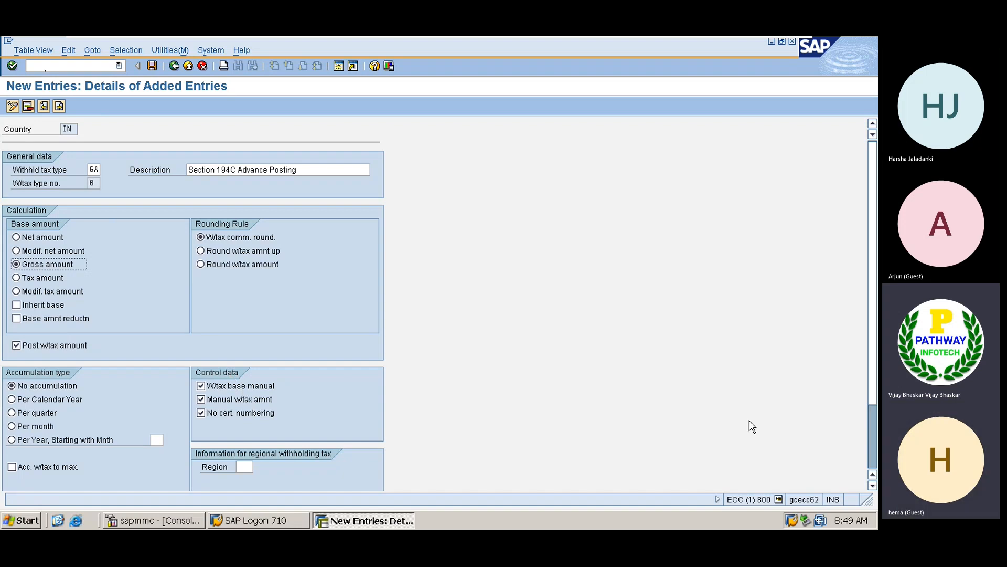
{"action": "left_click", "coordinate": [872, 484]}
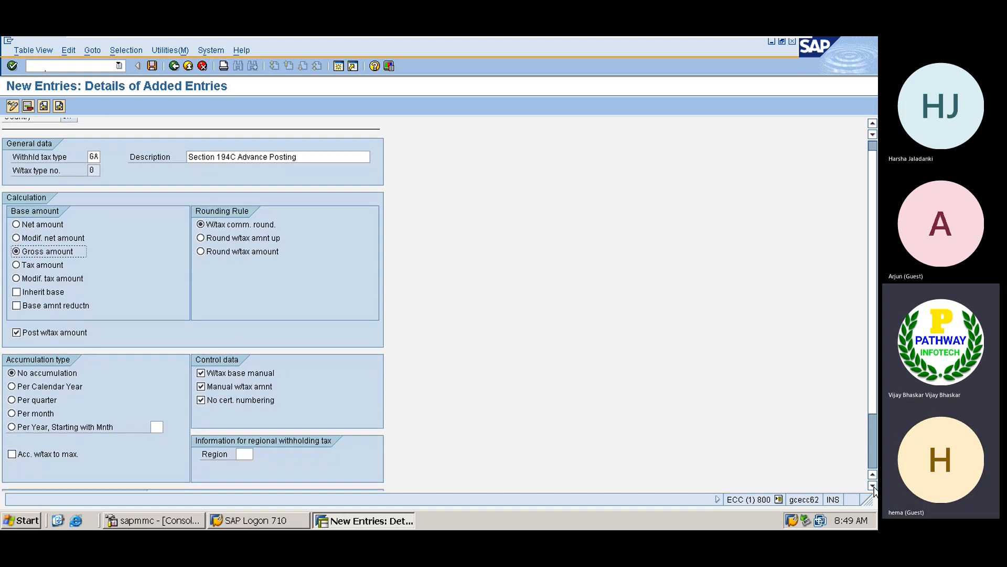
{"action": "left_click", "coordinate": [872, 485]}
{"action": "left_click", "coordinate": [872, 485]}
{"action": "left_click", "coordinate": [872, 485]}
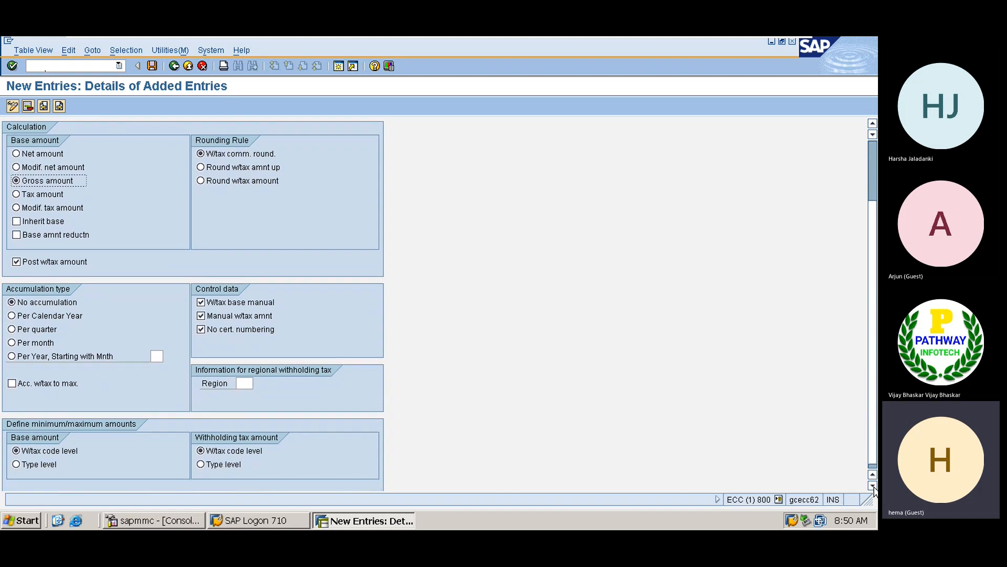
{"action": "left_click", "coordinate": [872, 484]}
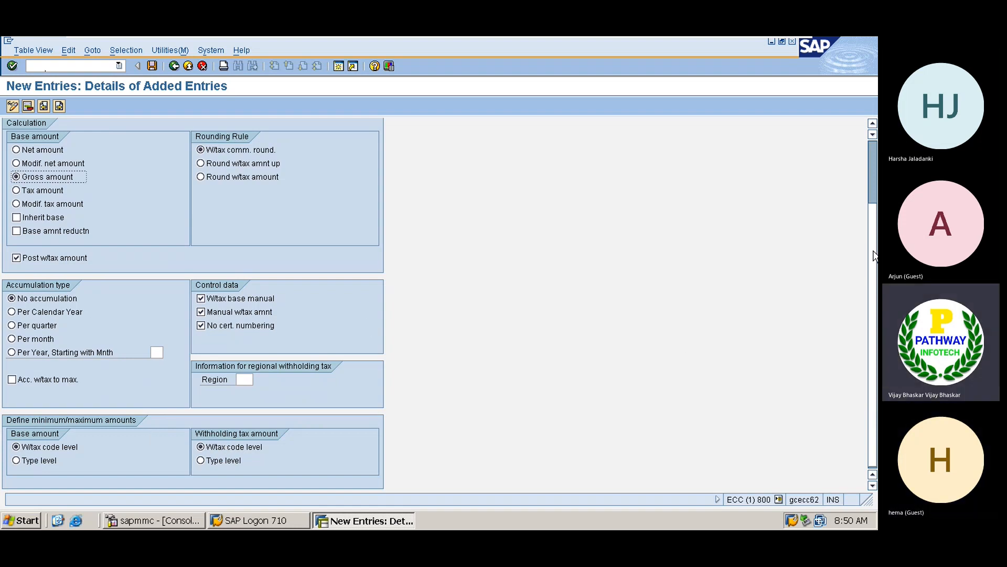
- Save withholding tax type GA and return to the overview of added entries
{"action": "scroll", "coordinate": [864, 216], "scroll_direction": "up", "scroll_amount": 3}
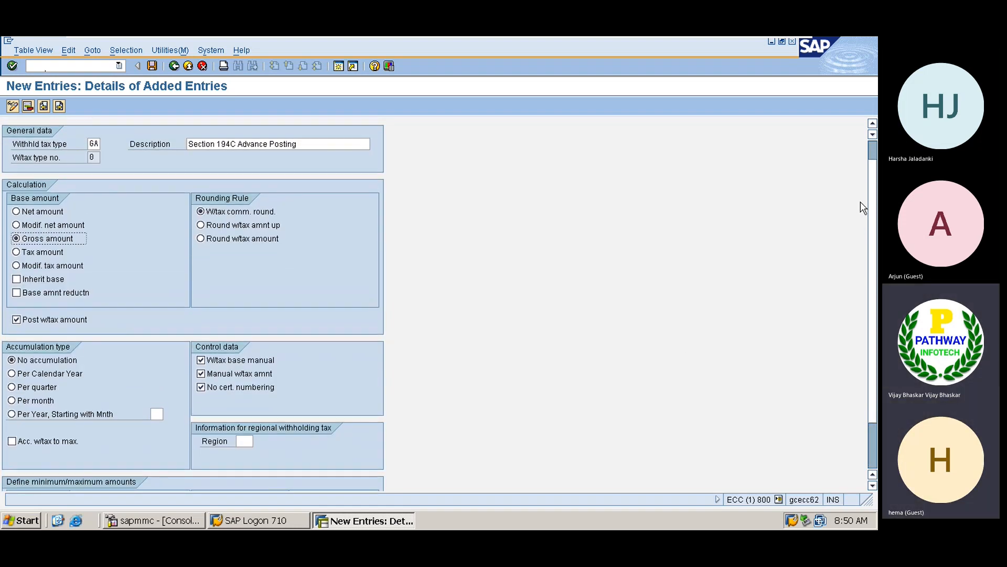
{"action": "scroll", "coordinate": [861, 202], "scroll_direction": "up", "scroll_amount": 1}
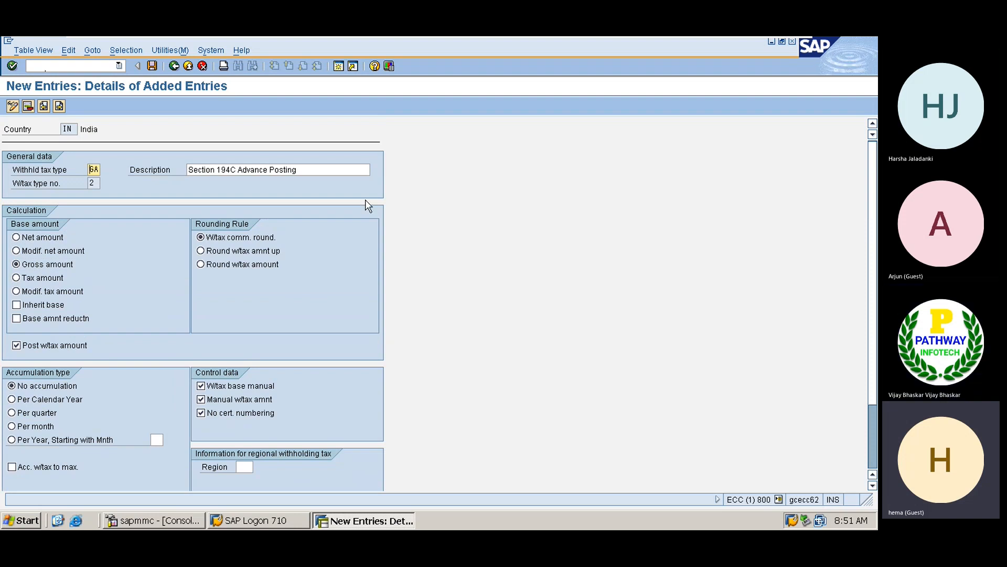
{"action": "left_click", "coordinate": [152, 65]}
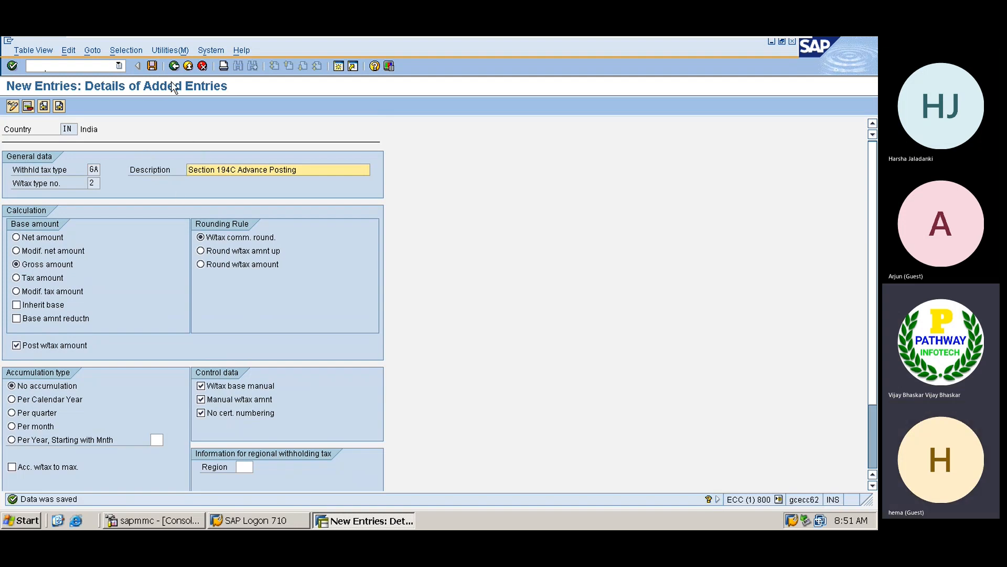
{"action": "left_click", "coordinate": [176, 66]}
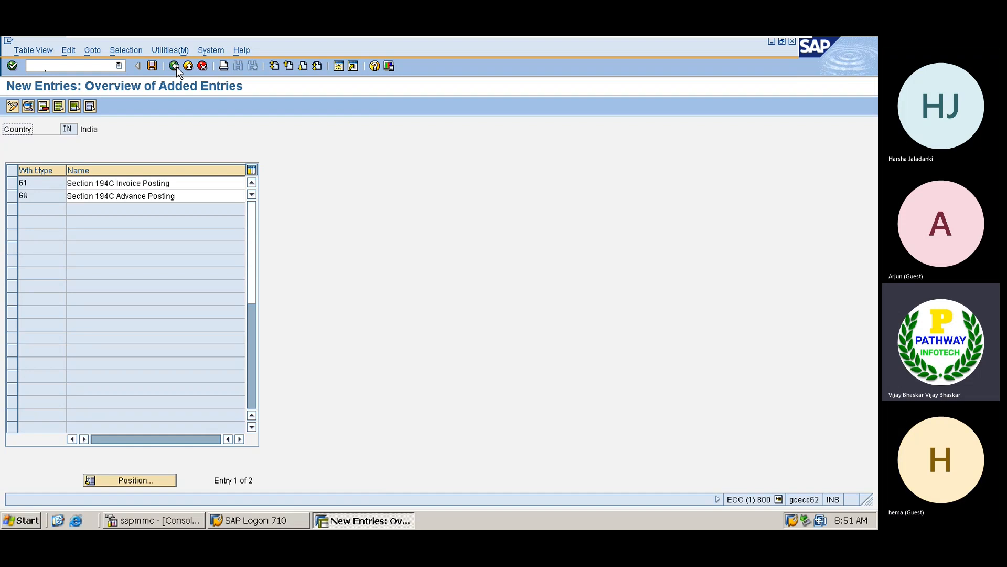
- Reopen the invoice-posting withholding tax types for country IN and review the settings of tax type GA
{"action": "left_click", "coordinate": [176, 66]}
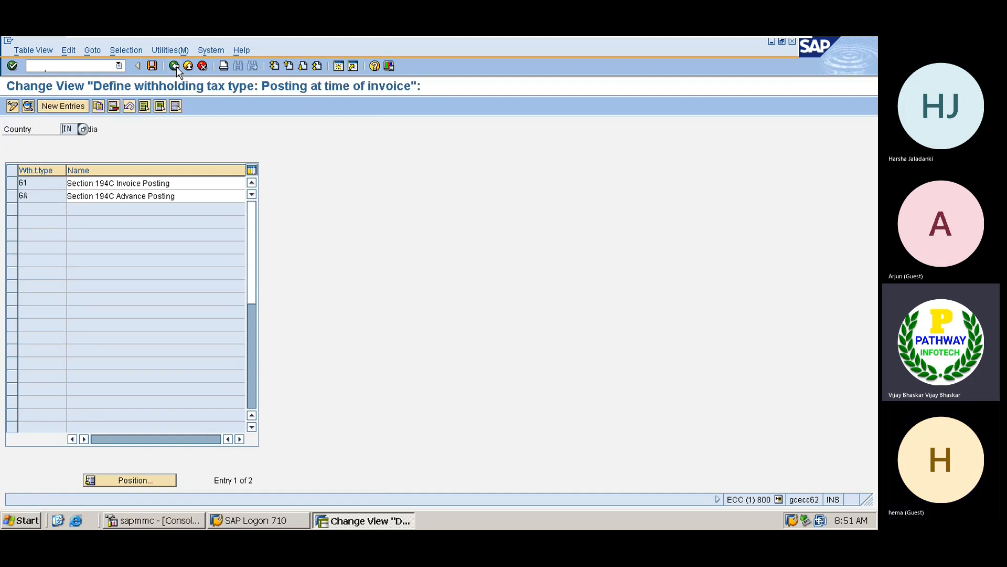
{"action": "left_click", "coordinate": [176, 67]}
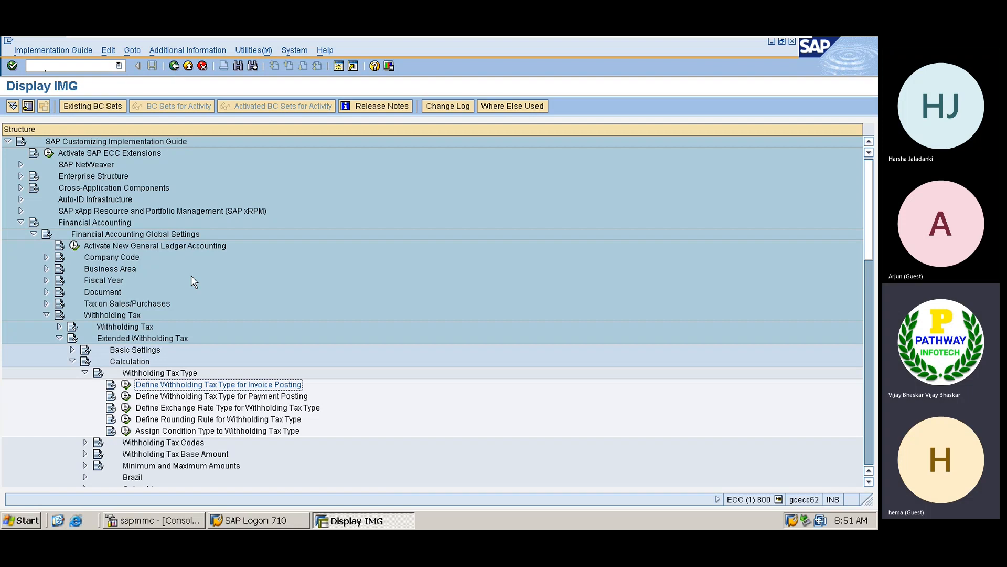
{"action": "left_click", "coordinate": [126, 384]}
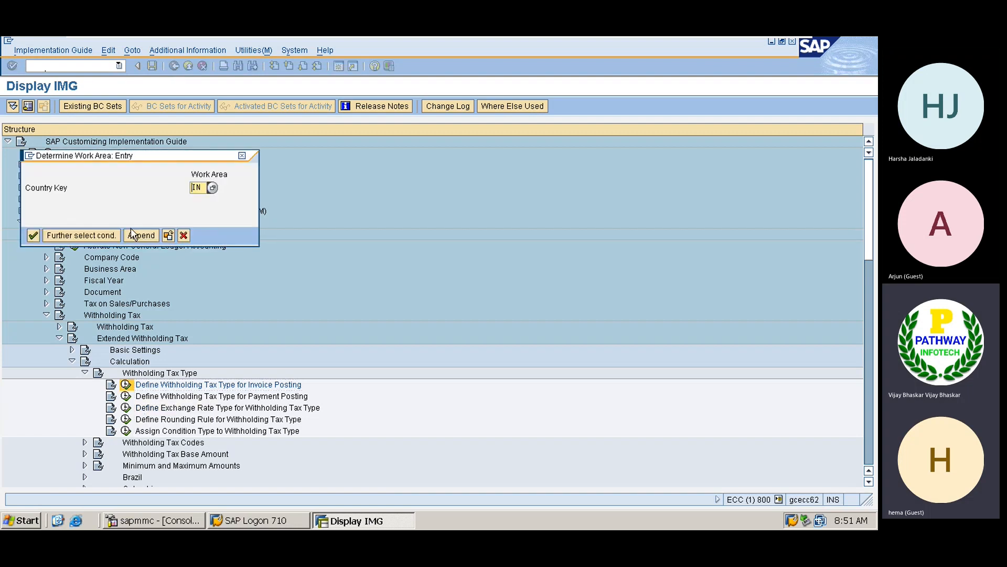
{"action": "key", "text": "Return"}
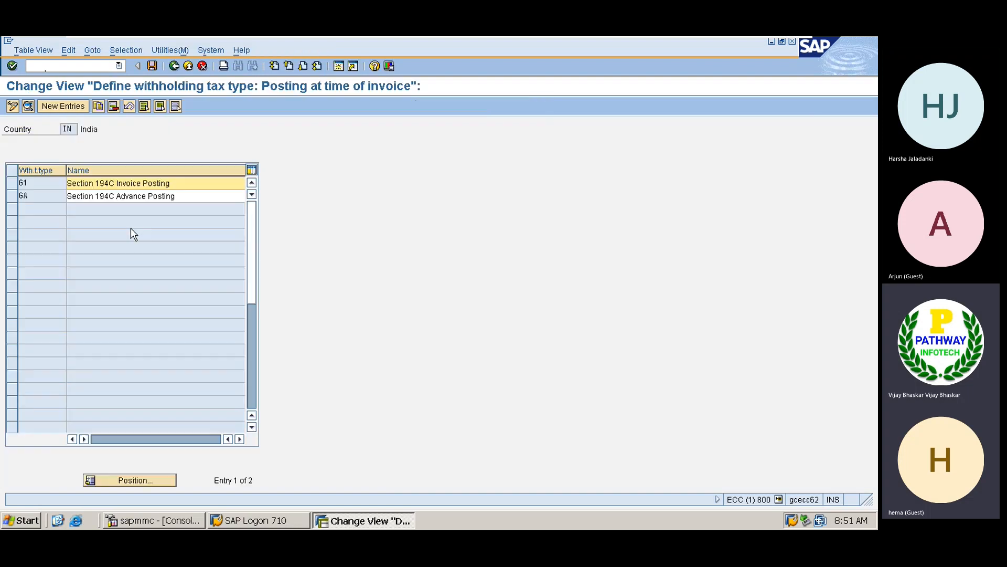
{"action": "double_click", "coordinate": [44, 198]}
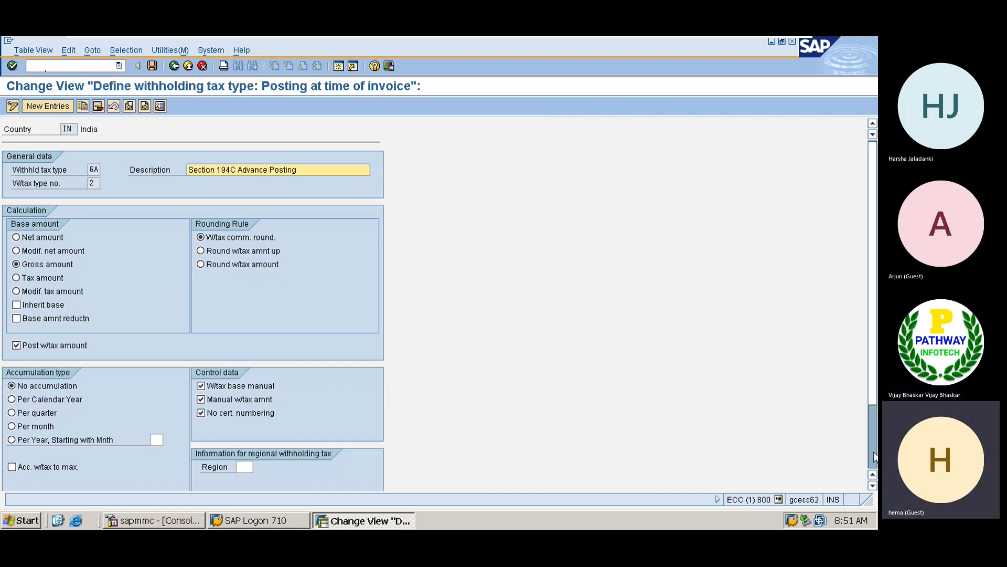
{"action": "scroll", "coordinate": [872, 466], "scroll_direction": "down", "scroll_amount": 3}
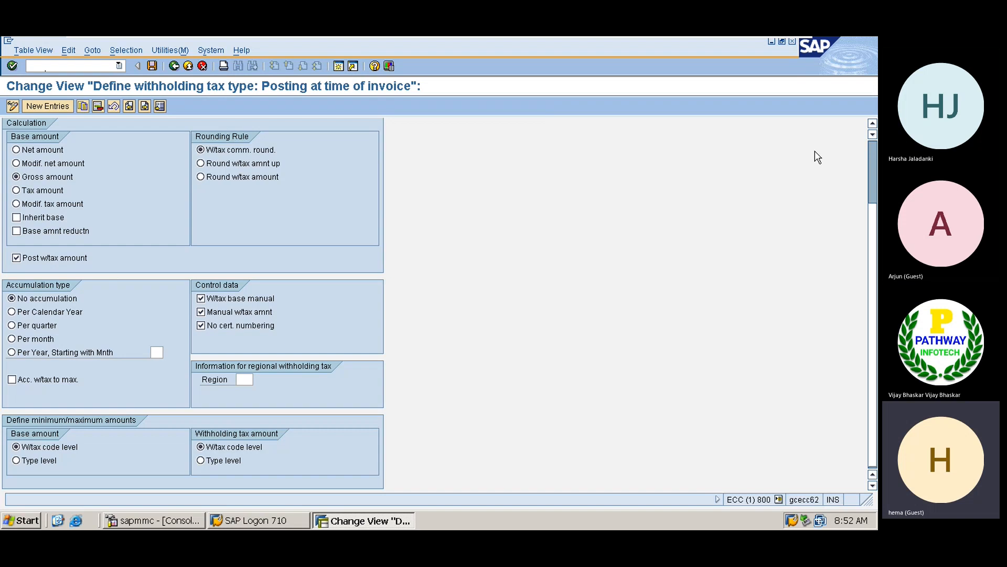
{"action": "scroll", "coordinate": [869, 153], "scroll_direction": "up", "scroll_amount": 3}
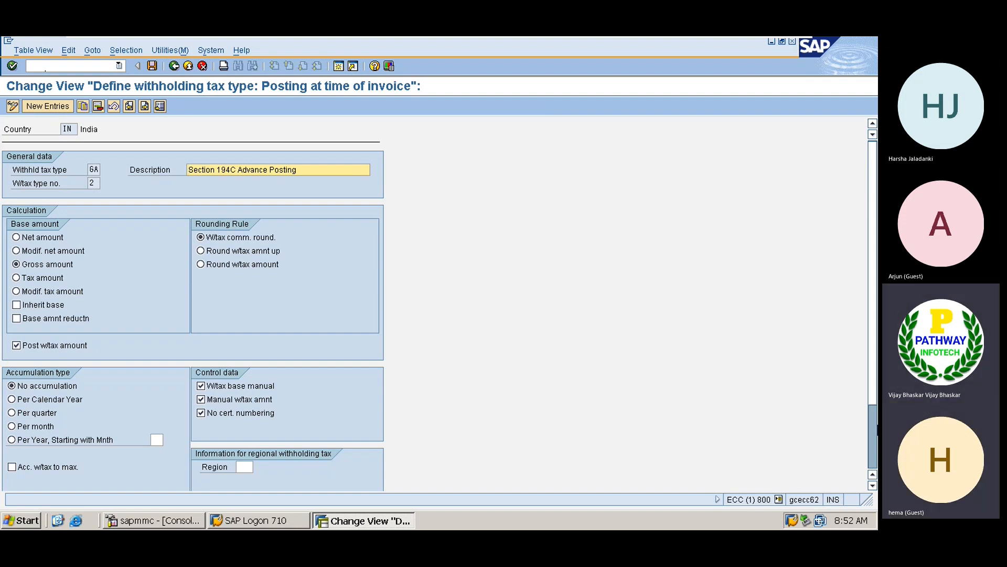
{"action": "scroll", "coordinate": [870, 443], "scroll_direction": "down", "scroll_amount": 3}
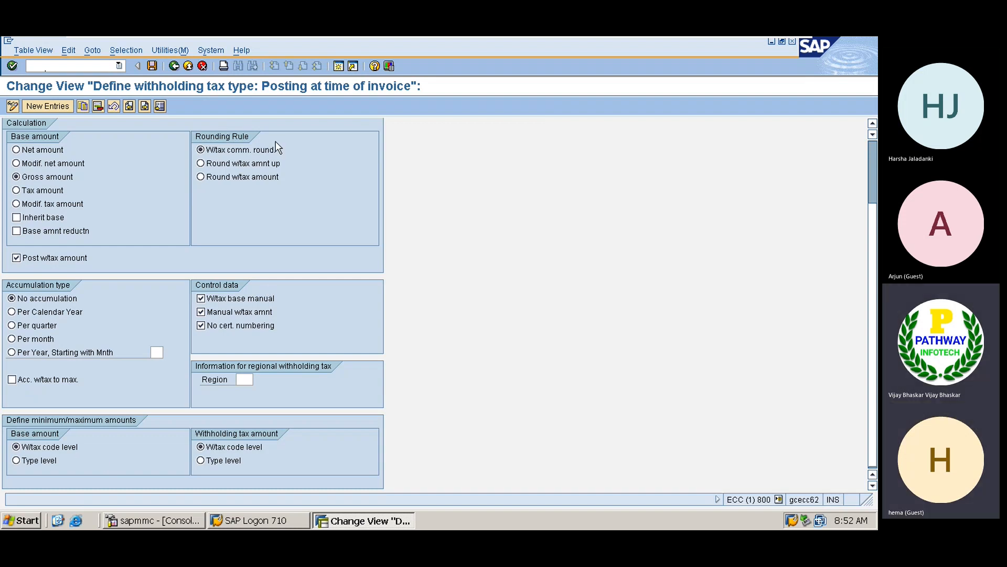
{"action": "left_click", "coordinate": [174, 66]}
{"action": "left_click", "coordinate": [175, 65]}
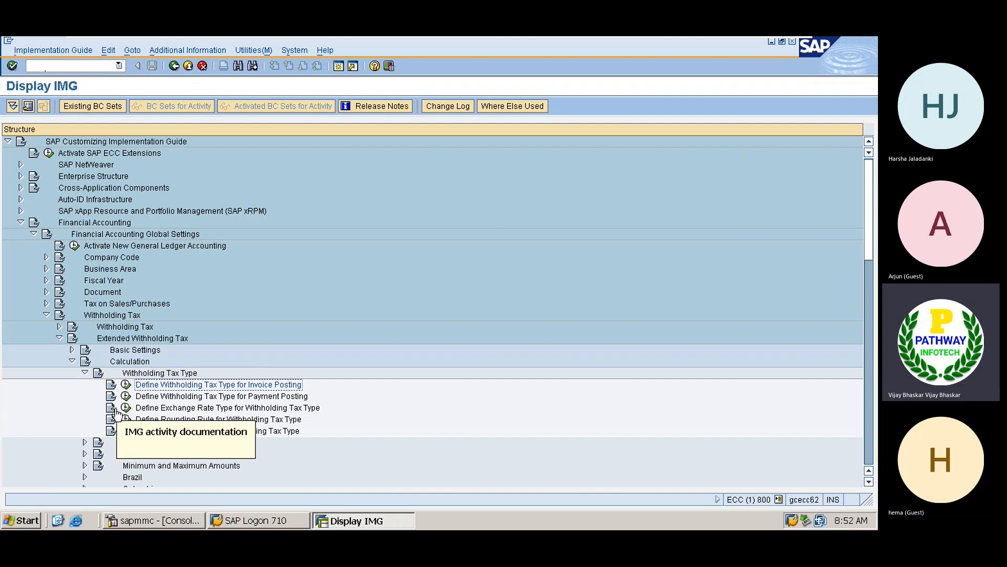
- Check which withholding tax types for payment posting exist for country IN, and return to the implementation guide
{"action": "left_click", "coordinate": [163, 401]}
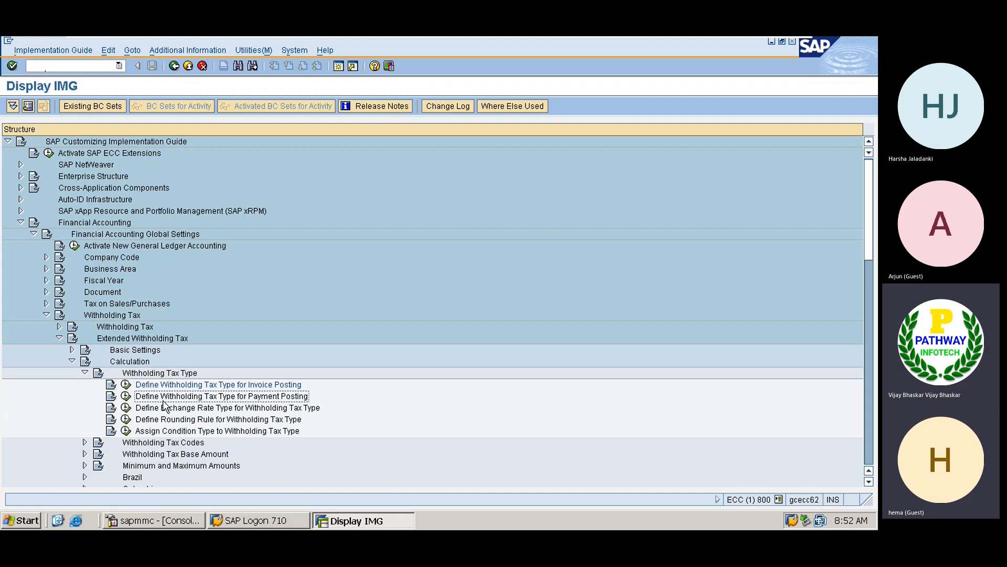
{"action": "left_click", "coordinate": [127, 397]}
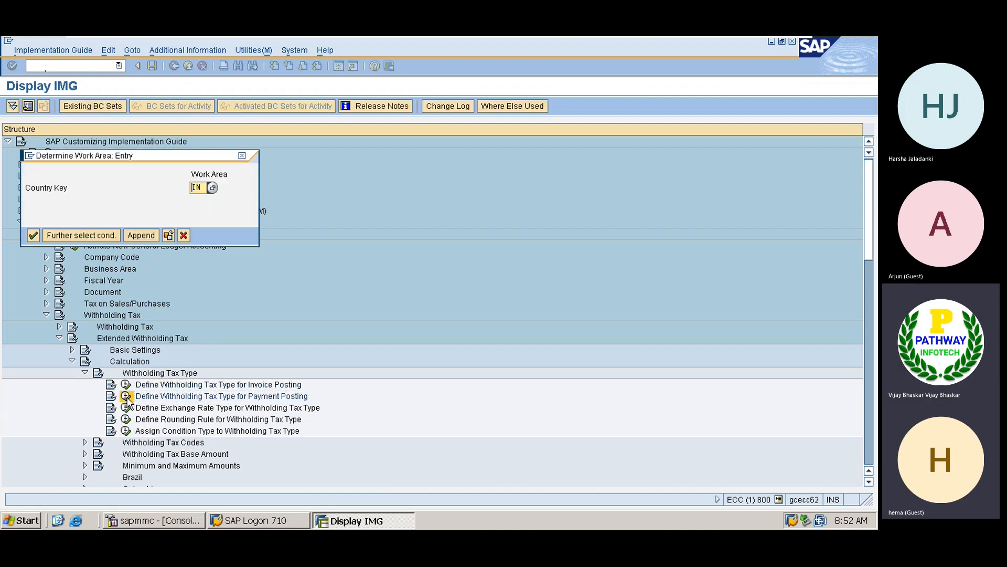
{"action": "type", "text": "IN"}
{"action": "key", "text": "Return"}
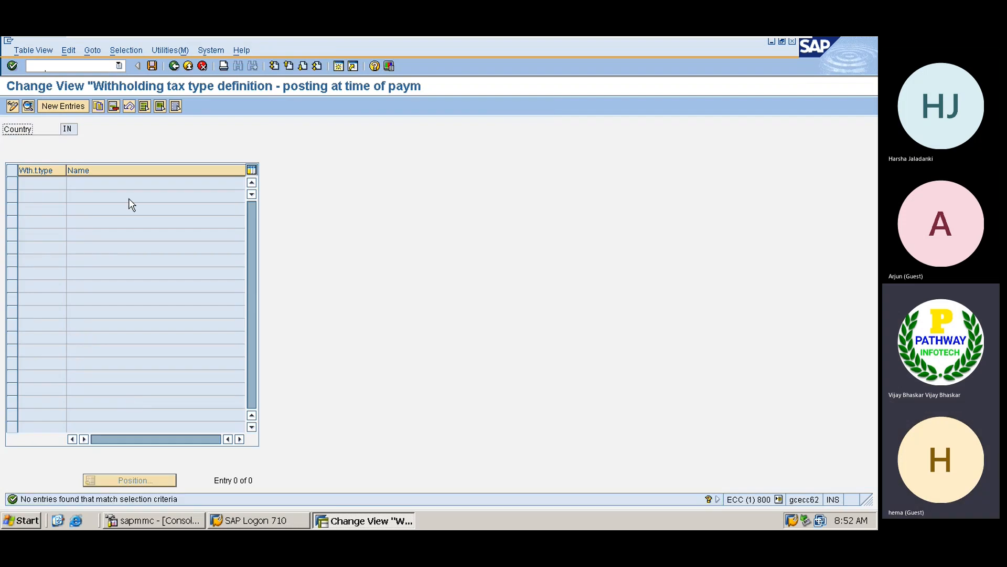
{"action": "left_click", "coordinate": [171, 66]}
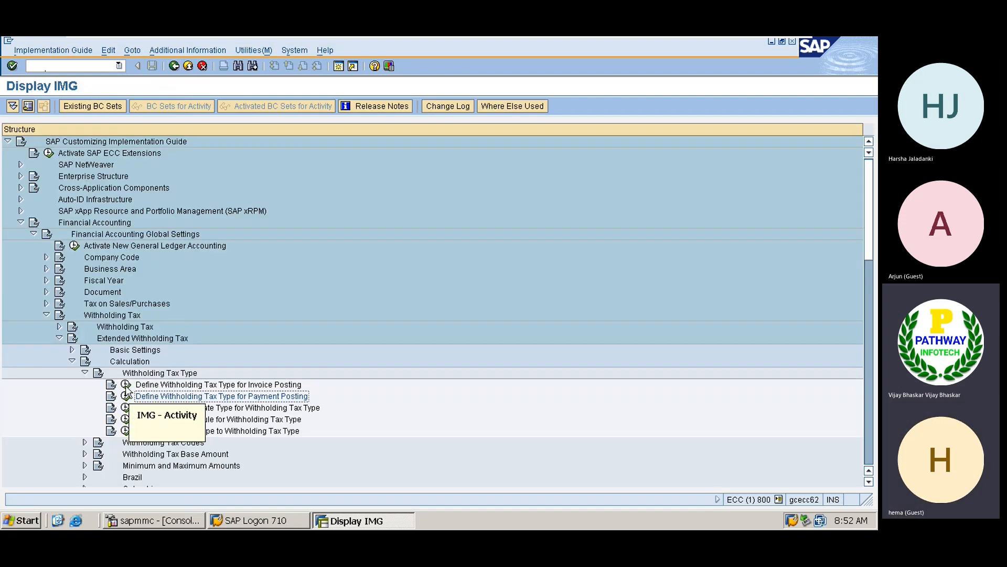
- Delete withholding tax type GA from the invoice-posting types for country IN and save the deletion
{"action": "left_click", "coordinate": [126, 384]}
{"action": "left_click", "coordinate": [133, 234]}
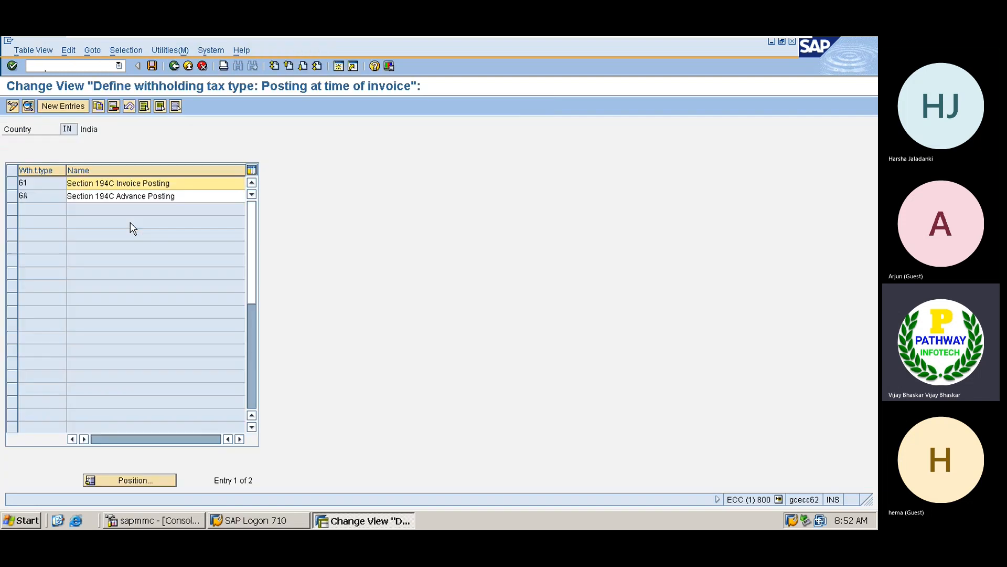
{"action": "left_click", "coordinate": [11, 197]}
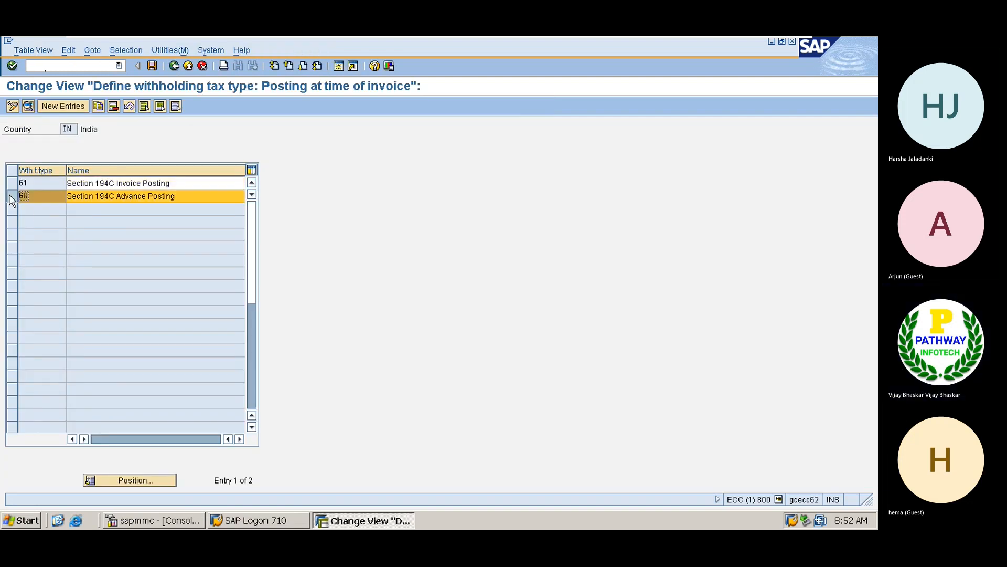
{"action": "left_click", "coordinate": [115, 106]}
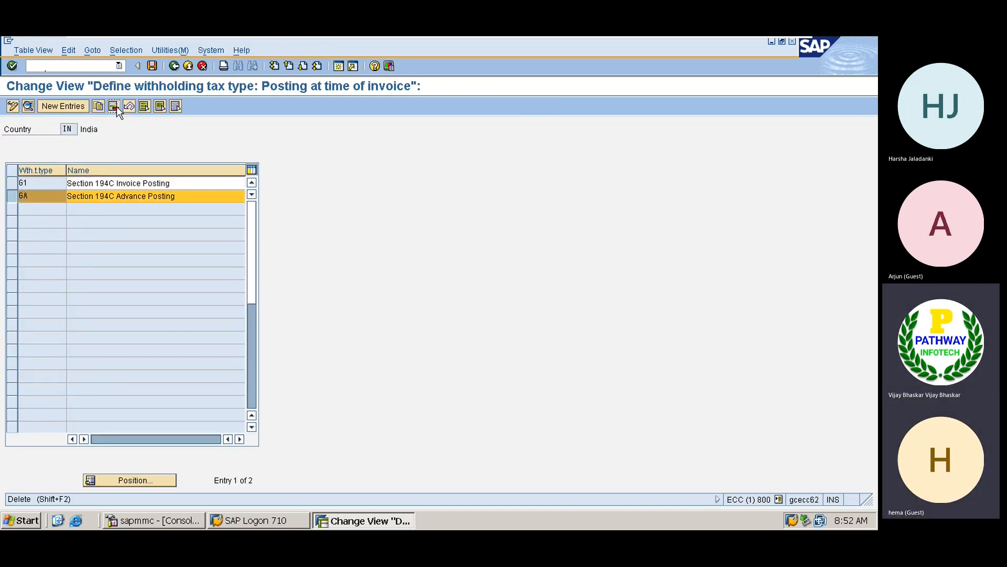
{"action": "left_click", "coordinate": [152, 66]}
{"action": "left_click", "coordinate": [174, 66]}
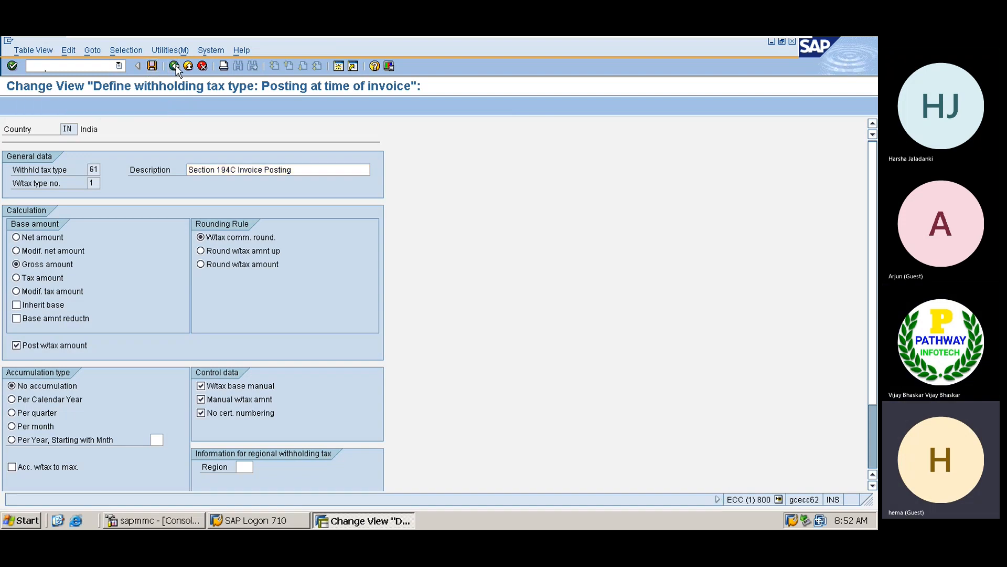
{"action": "left_click", "coordinate": [173, 66]}
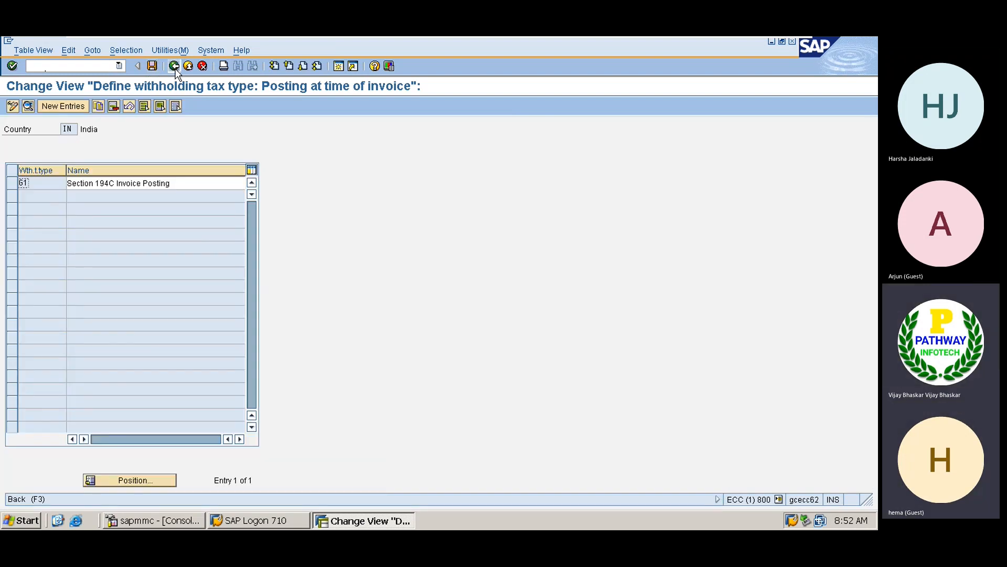
- Start a new withholding tax type GA under payment posting for country IN
{"action": "left_click", "coordinate": [126, 396]}
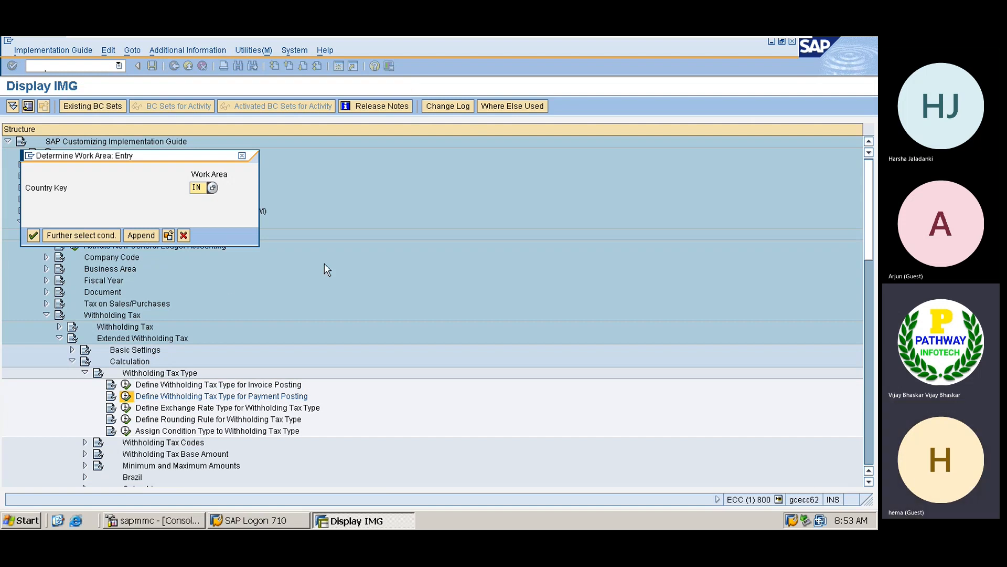
{"action": "key", "text": "Return"}
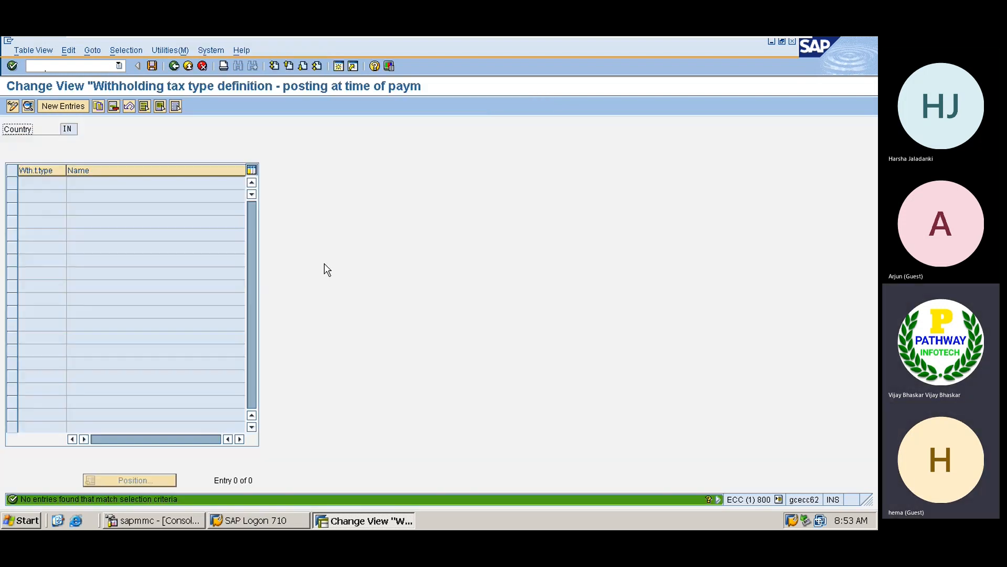
{"action": "left_click", "coordinate": [64, 105]}
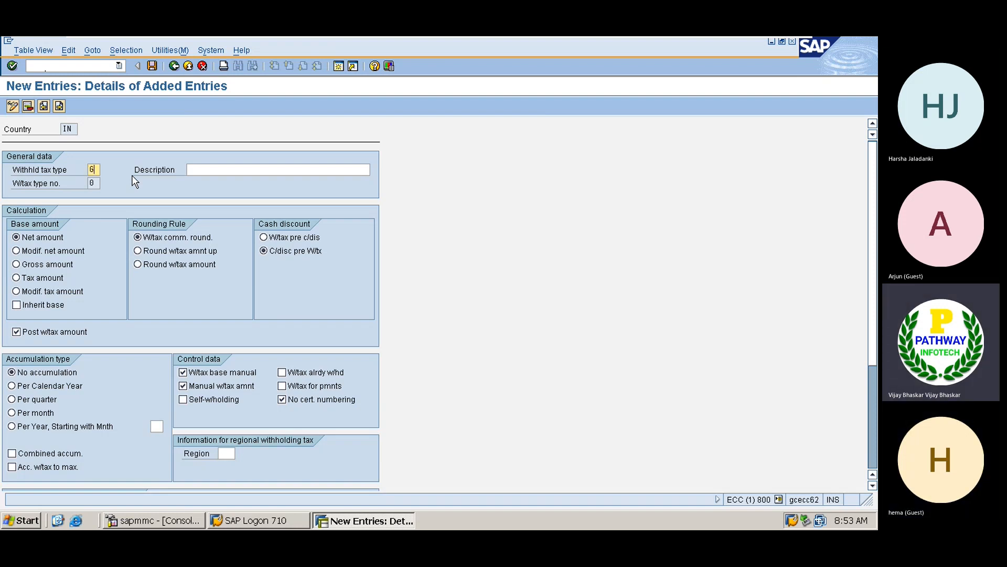
{"action": "type", "text": "A"}
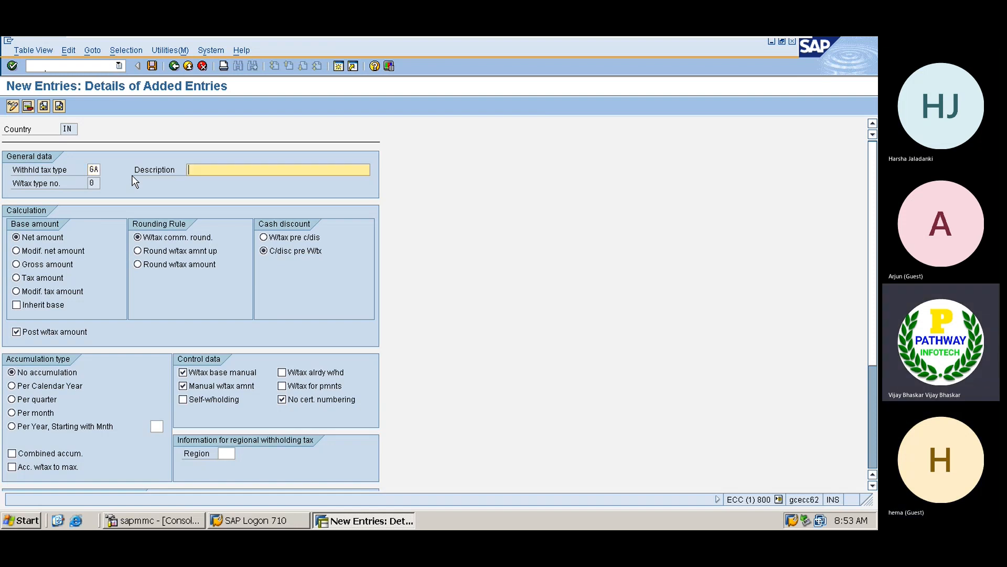
- Enter the description "Sec 194C Advance Posting" for payment-posting tax type GA
{"action": "type", "text": "Se"}
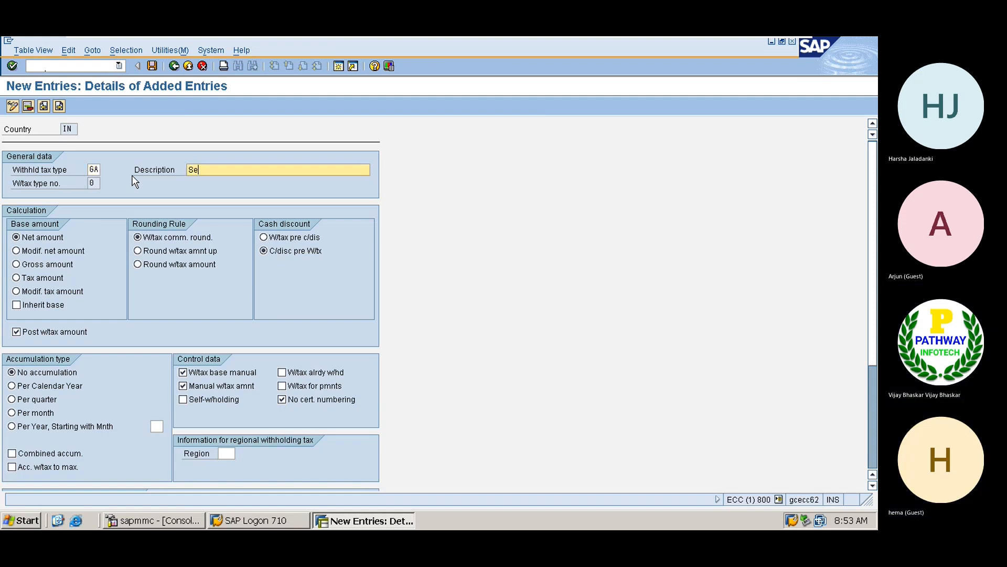
{"action": "type", "text": "c "}
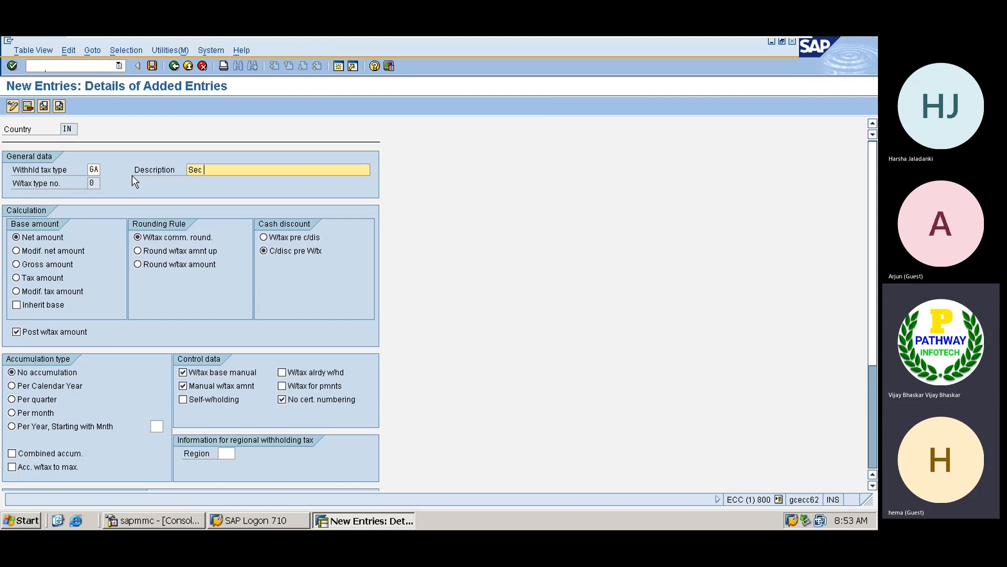
{"action": "type", "text": "194C"}
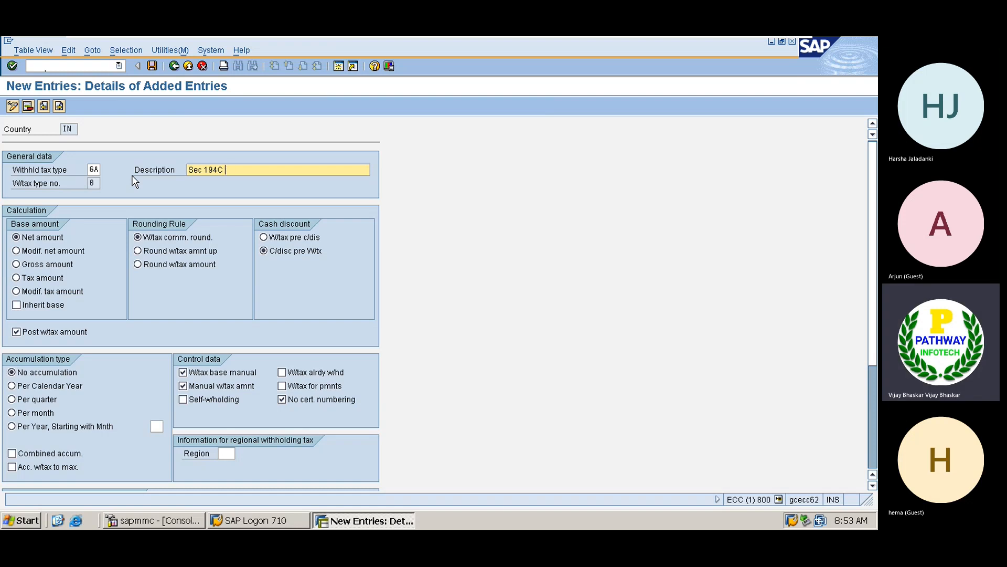
{"action": "type", "text": "Advabce"}
{"action": "key", "text": "BackSpace"}
{"action": "key", "text": "BackSpace"}
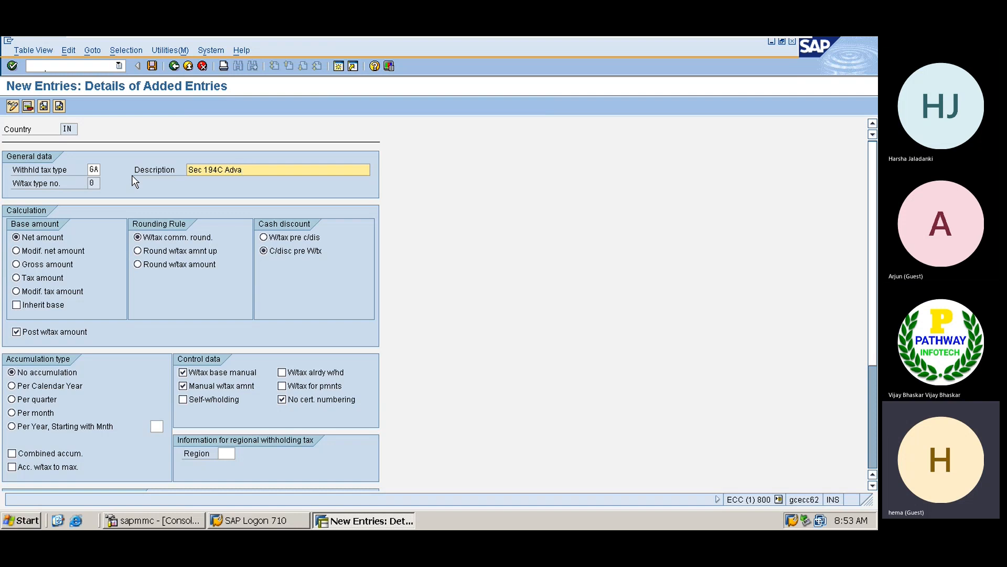
{"action": "type", "text": "ce Posrting"}
{"action": "key", "text": "BackSpace"}
{"action": "key", "text": "BackSpace"}
{"action": "key", "text": "BackSpace"}
{"action": "type", "text": "ting"}
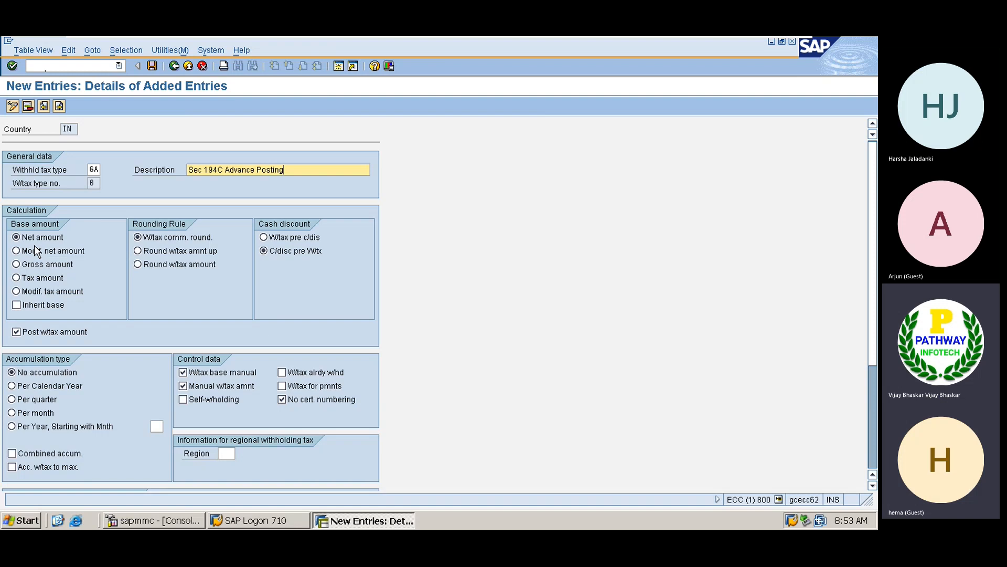
- Set the base amount of tax type GA to Gross amount and its central invoice option to Central inv. prop
{"action": "left_click", "coordinate": [30, 264]}
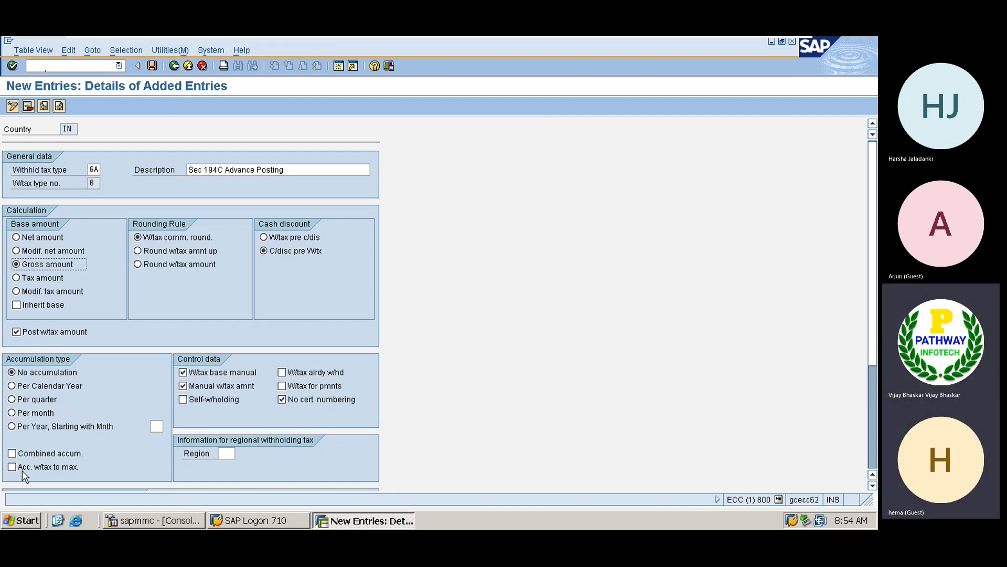
{"action": "left_click", "coordinate": [873, 457]}
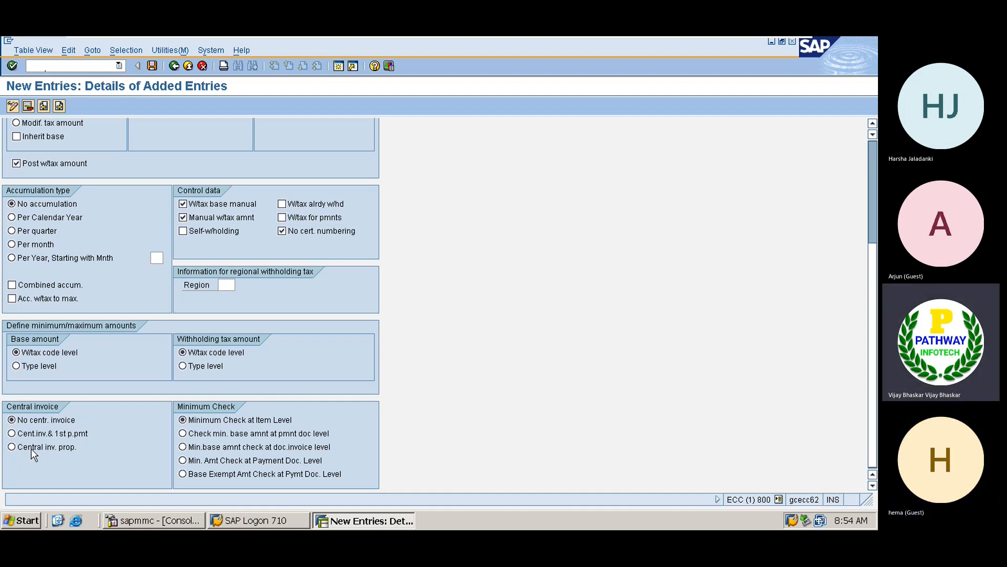
{"action": "left_click", "coordinate": [12, 447]}
- Switch to the Excel example and examine the amounts and calculated taxes of the vendor advance and invoice posting
{"action": "mouse_move", "coordinate": [606, 42]}
{"action": "left_click", "coordinate": [763, 48]}
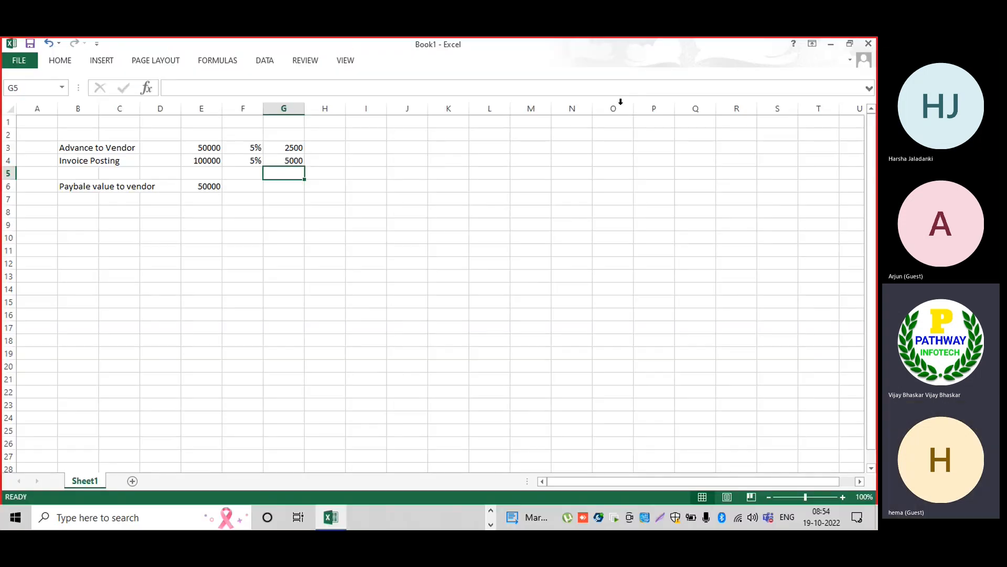
{"action": "left_click", "coordinate": [205, 149]}
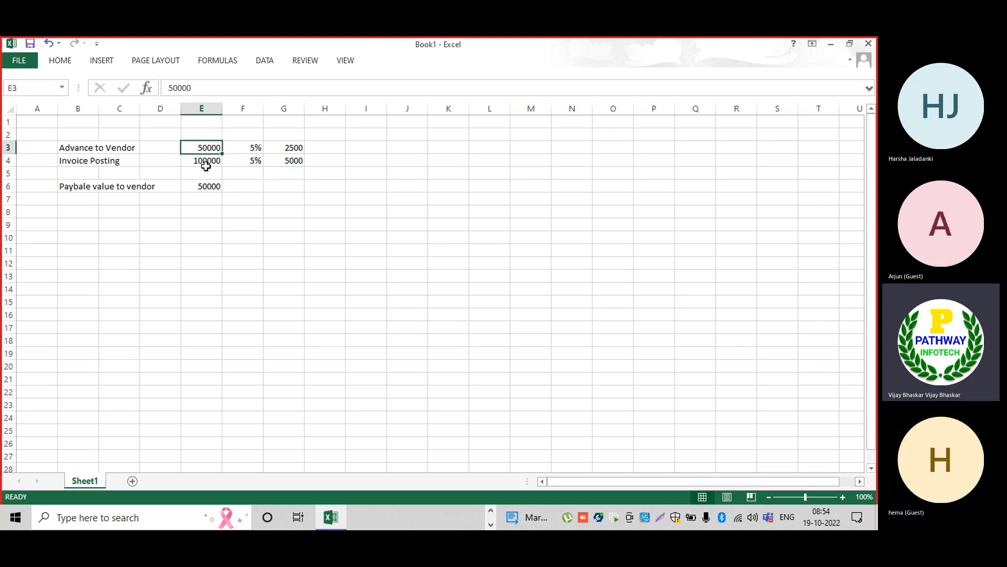
{"action": "left_click", "coordinate": [205, 166]}
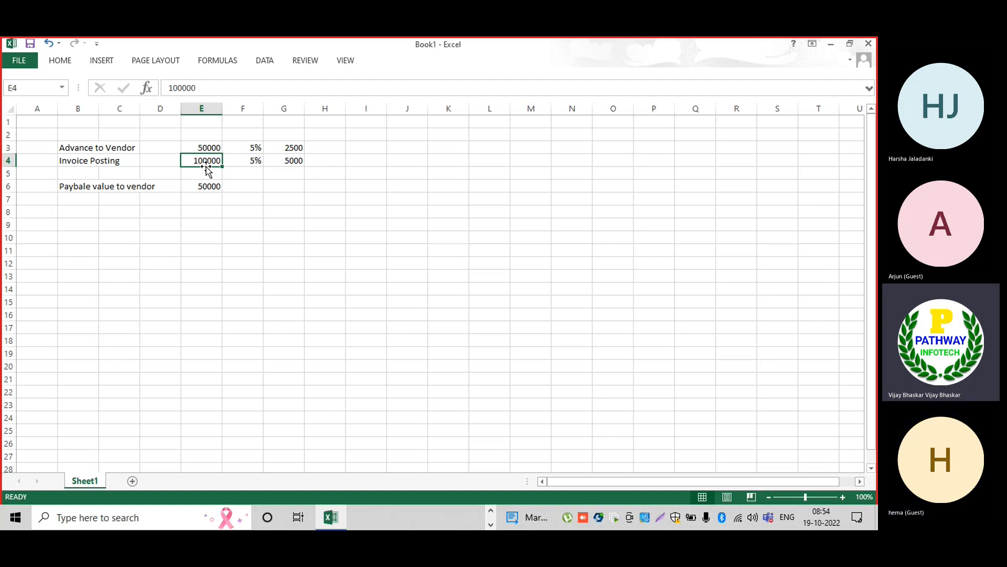
{"action": "left_click", "coordinate": [281, 148]}
{"action": "left_click", "coordinate": [282, 163]}
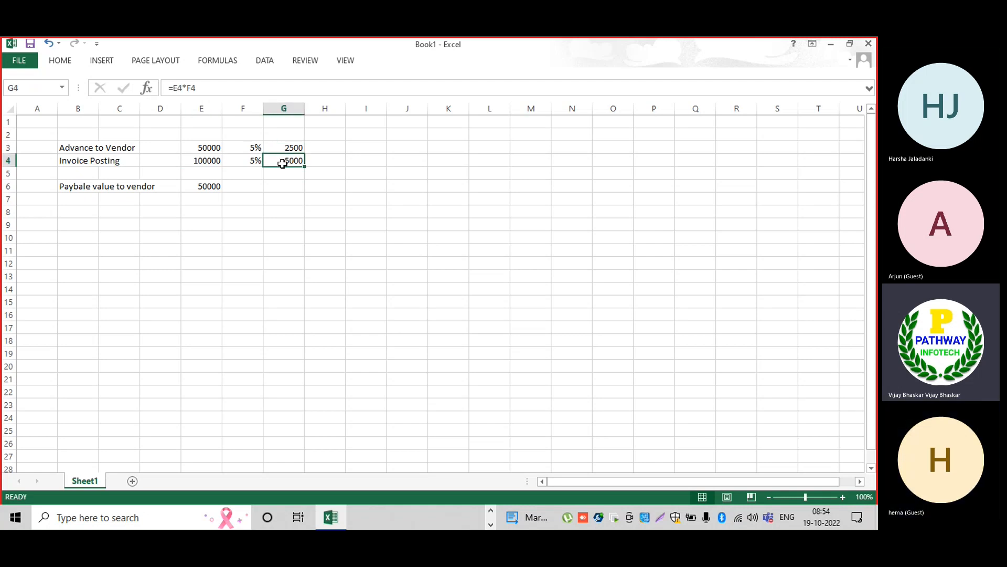
{"action": "left_click", "coordinate": [202, 163]}
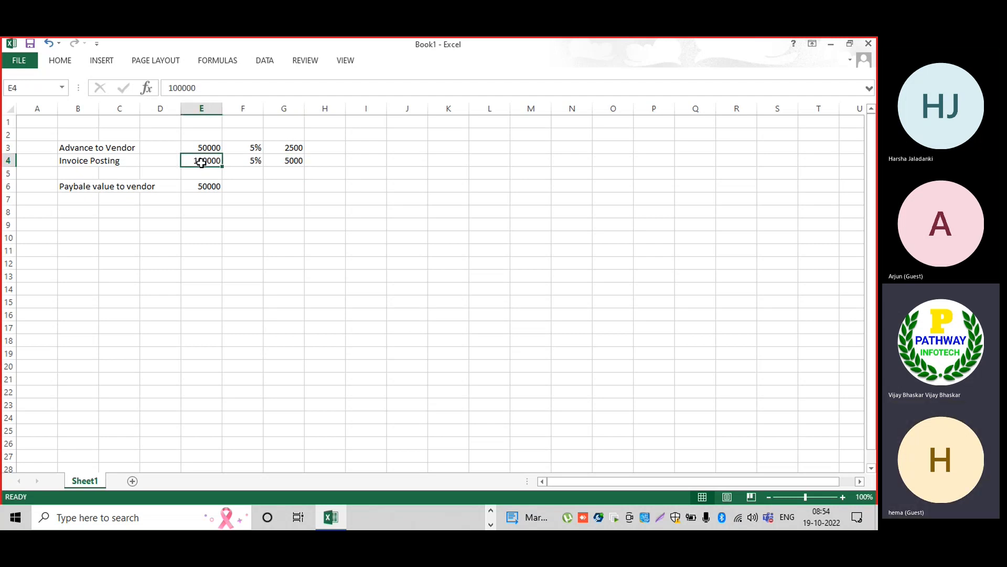
{"action": "left_click", "coordinate": [296, 161]}
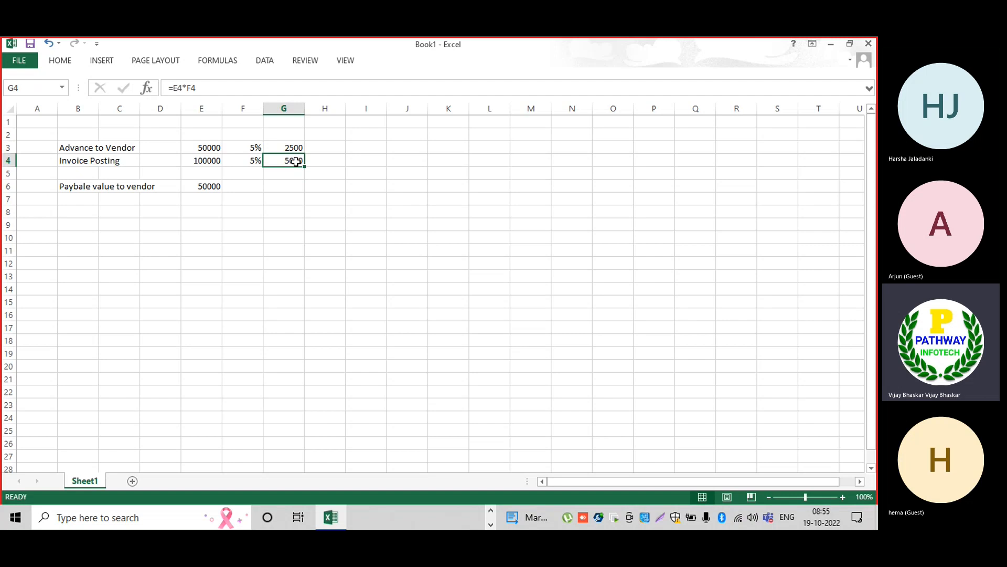
- Compare the two calculated tax amounts in Excel with tax type GA's settings in SAP and return to the Excel example
{"action": "left_click_drag", "start_coordinate": [285, 147], "coordinate": [284, 161]}
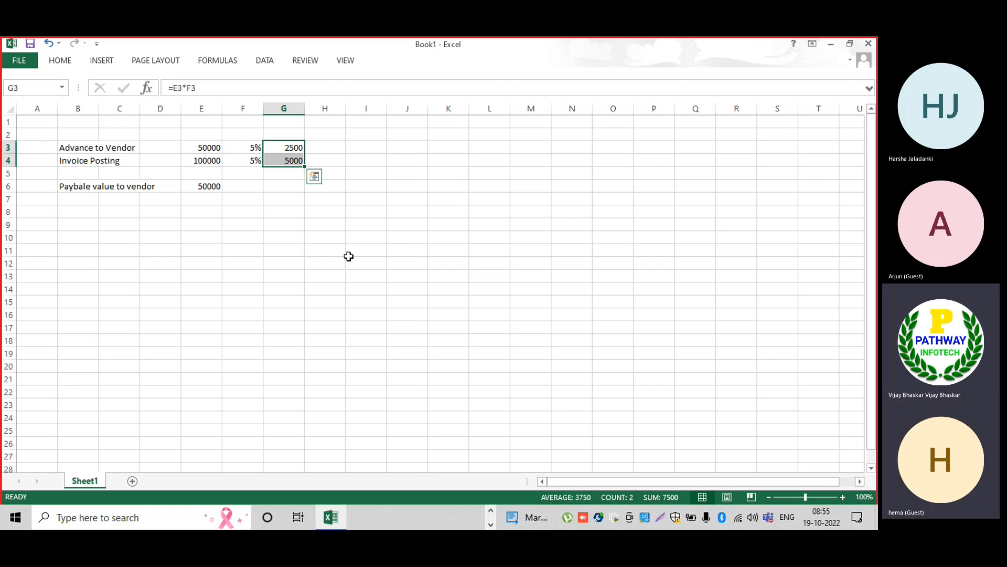
{"action": "key", "text": "alt+Tab"}
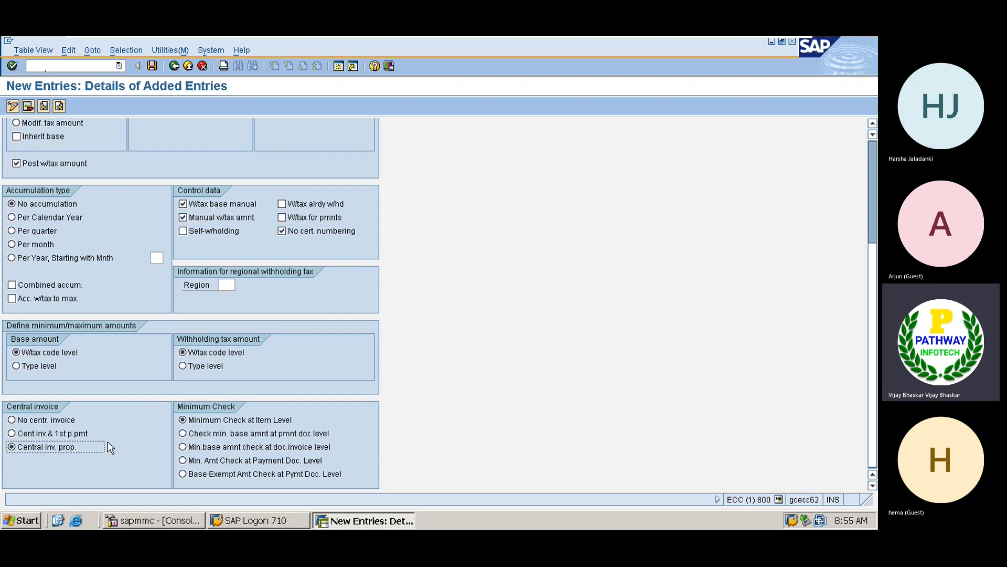
{"action": "key", "text": "alt+Tab"}
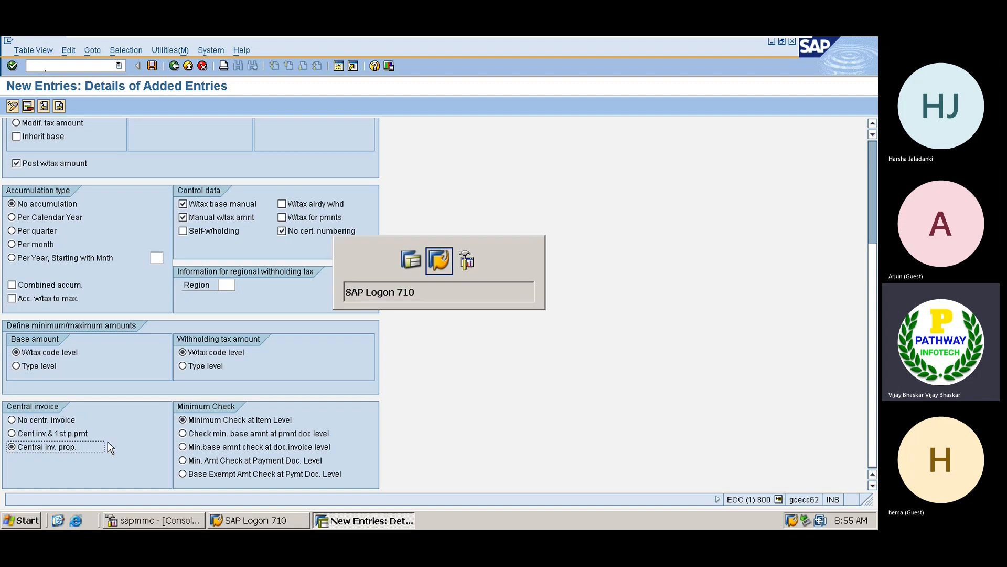
{"action": "key", "text": "alt+Tab"}
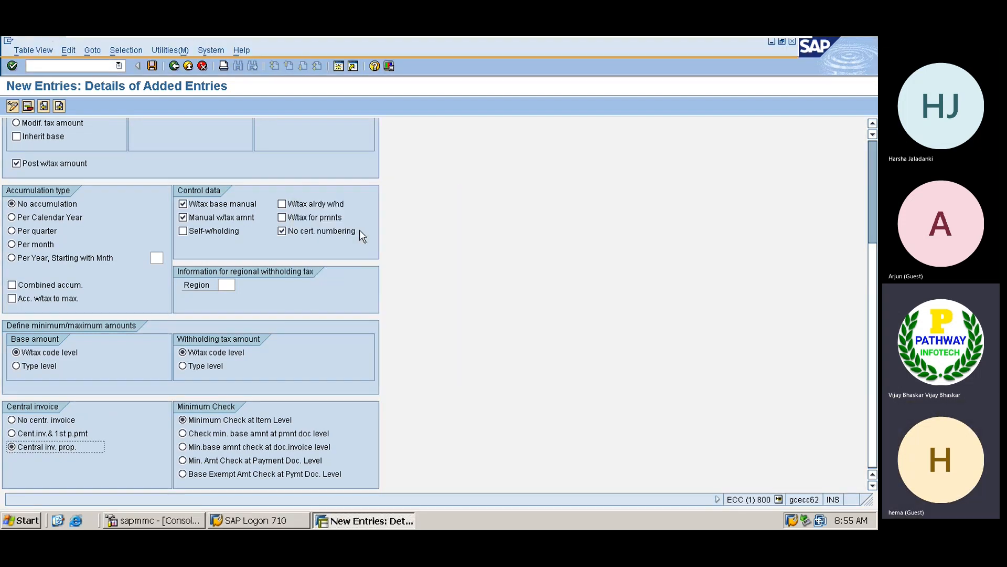
{"action": "mouse_move", "coordinate": [664, 36]}
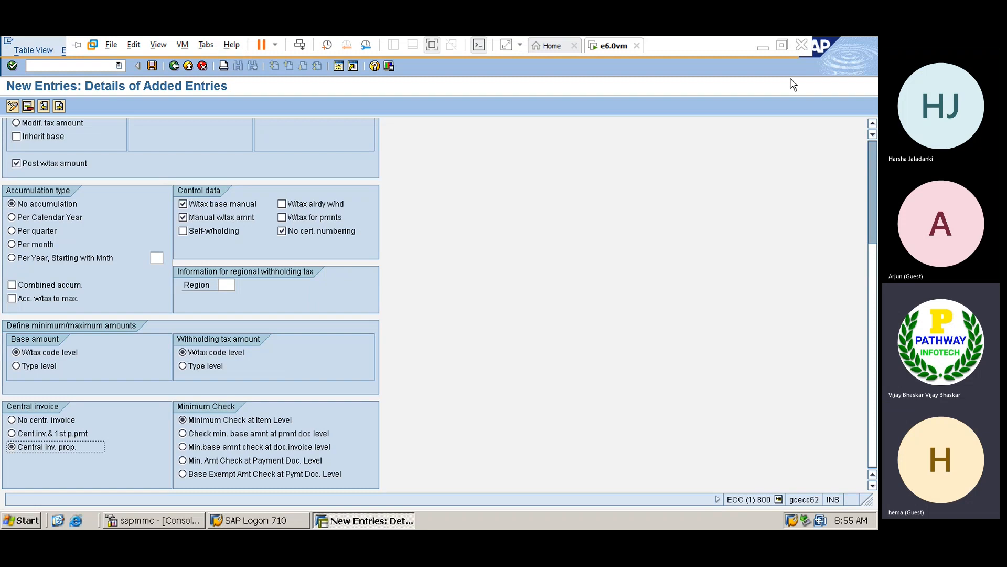
{"action": "left_click", "coordinate": [763, 51]}
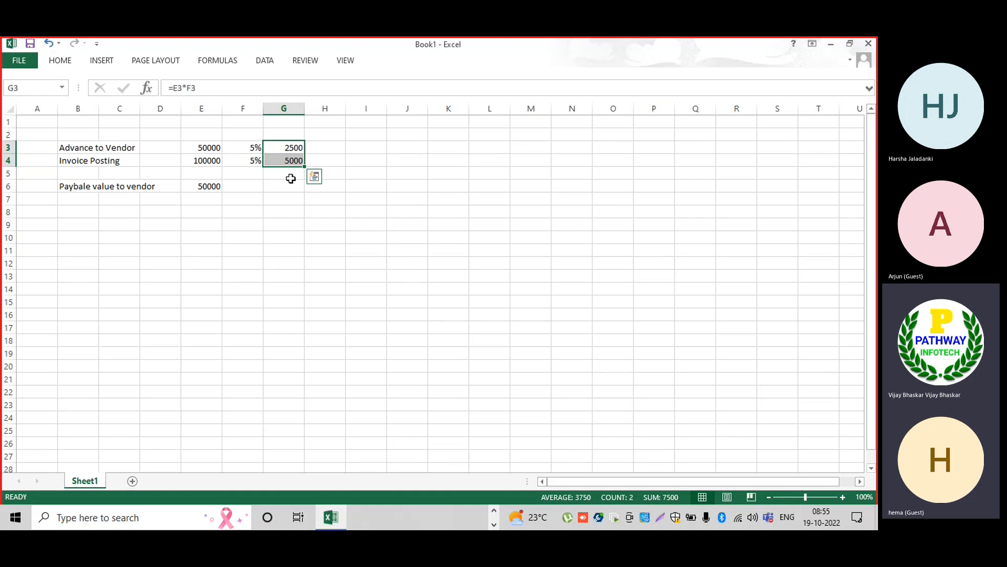
- Change the vendor advance amount in cell E3 to -50000
{"action": "left_click", "coordinate": [196, 146]}
{"action": "double_click", "coordinate": [195, 147]}
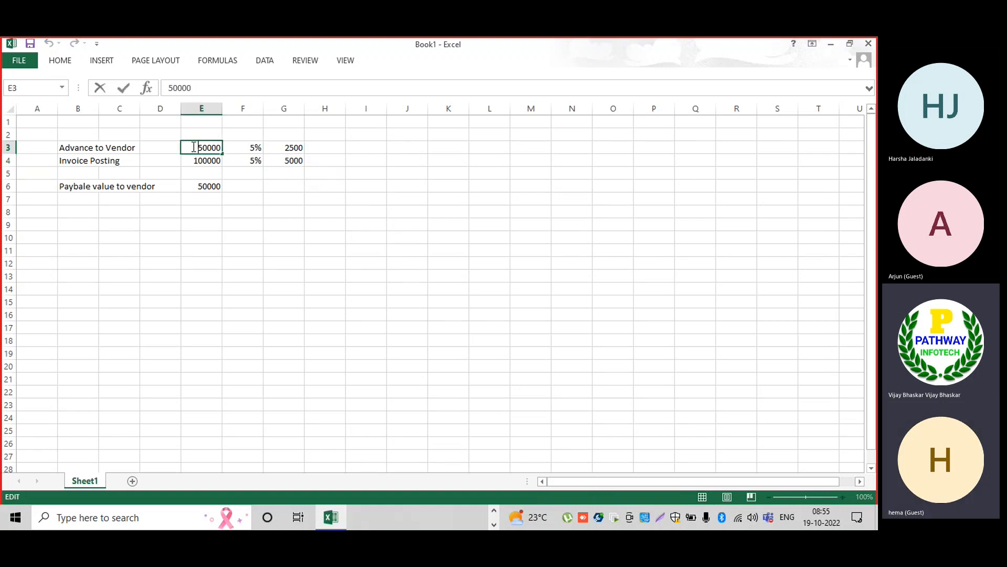
{"action": "type", "text": "-"}
{"action": "key", "text": "Return"}
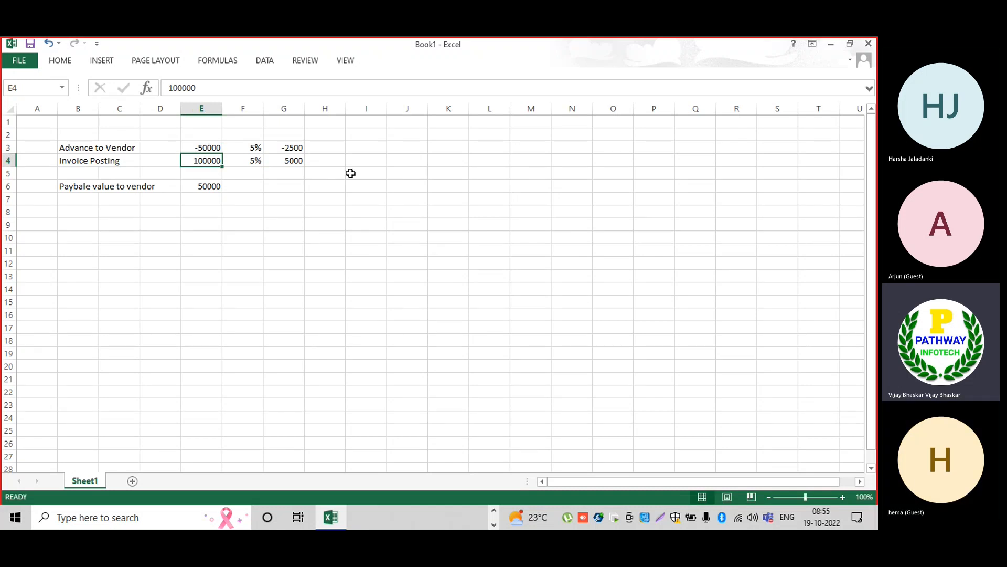
- Total the calculated tax amounts of the advance and the invoice in cell G5 with AutoSum
{"action": "left_click", "coordinate": [292, 175]}
{"action": "left_click_drag", "start_coordinate": [288, 146], "coordinate": [286, 170]}
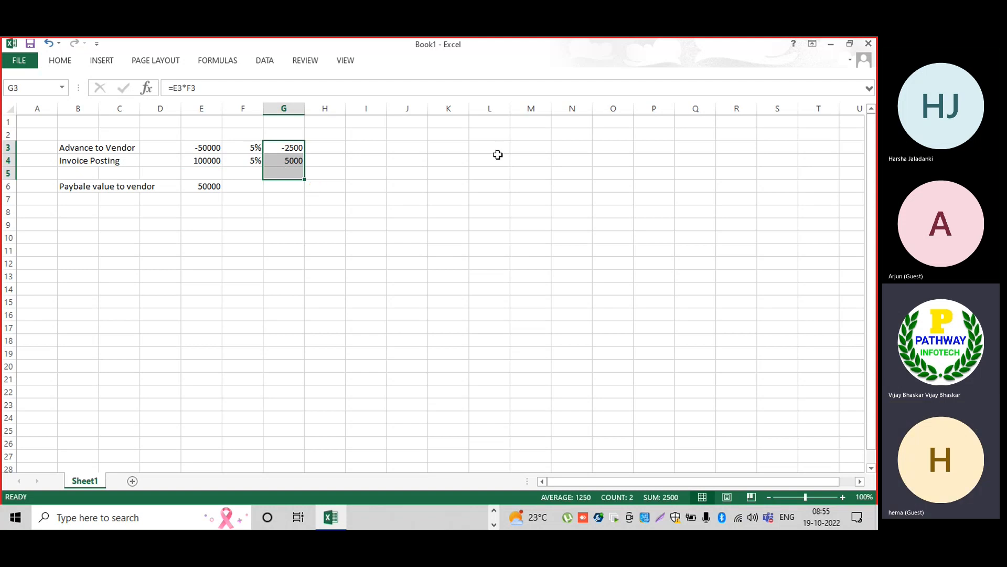
{"action": "left_click", "coordinate": [60, 61]}
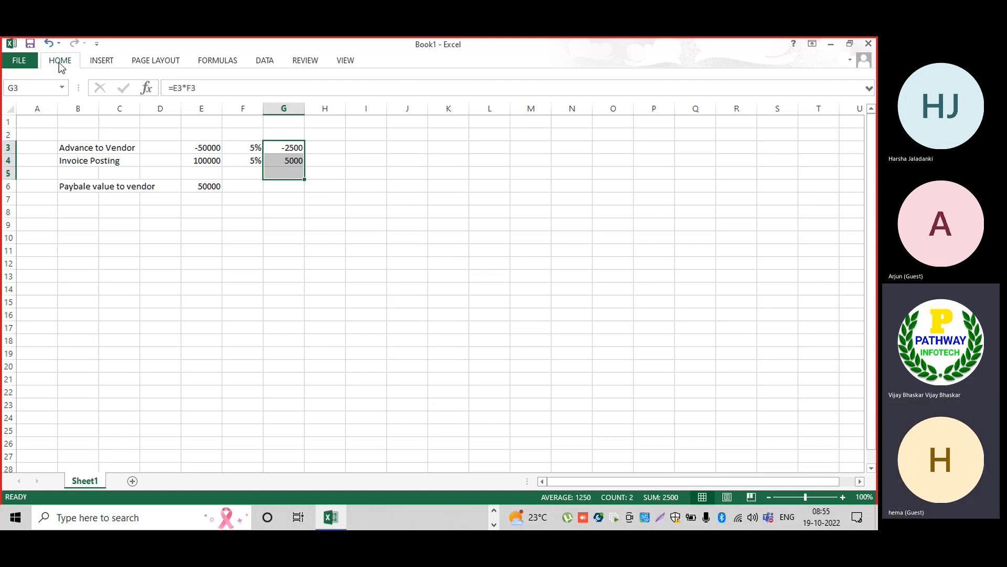
{"action": "left_click", "coordinate": [724, 77]}
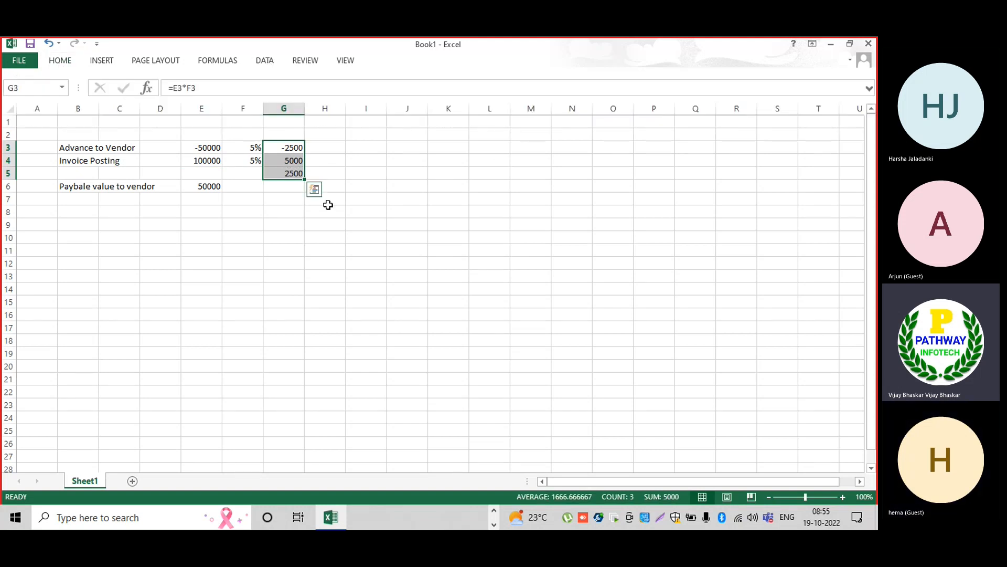
- Enter 2500 in cell G6 on the payable value row and select it together with the tax total above
{"action": "left_click", "coordinate": [284, 189]}
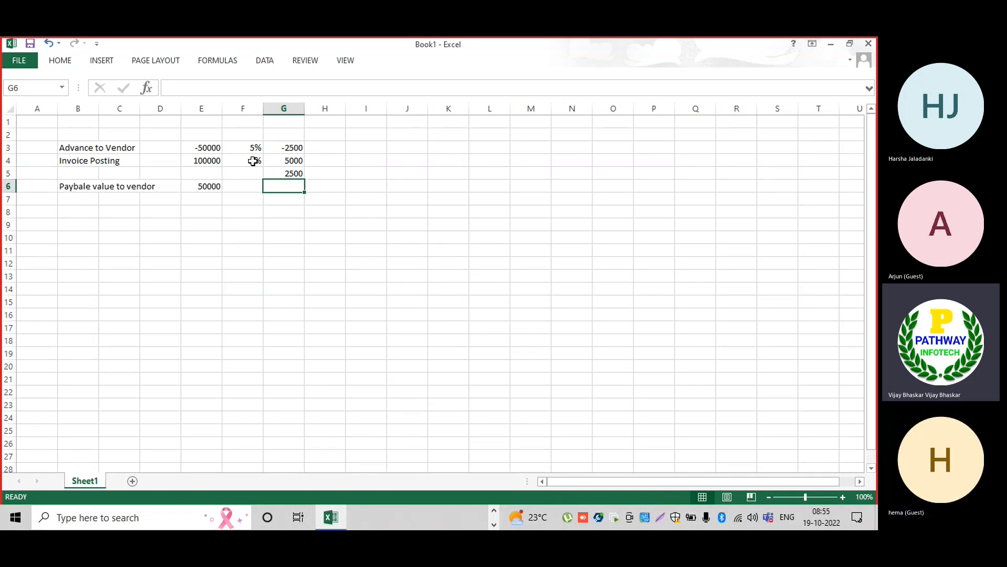
{"action": "type", "text": "25000"}
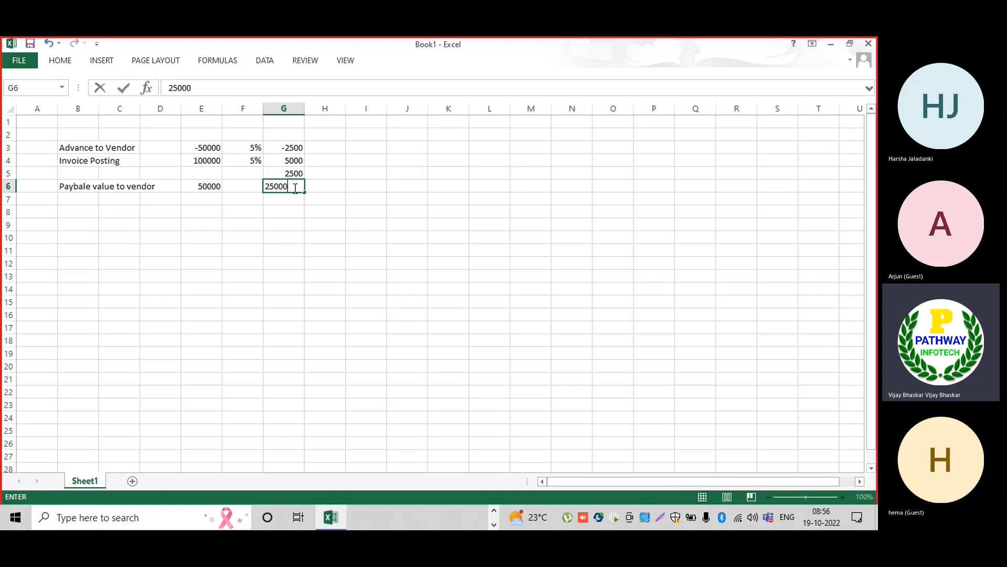
{"action": "key", "text": "BackSpace"}
{"action": "key", "text": "Return"}
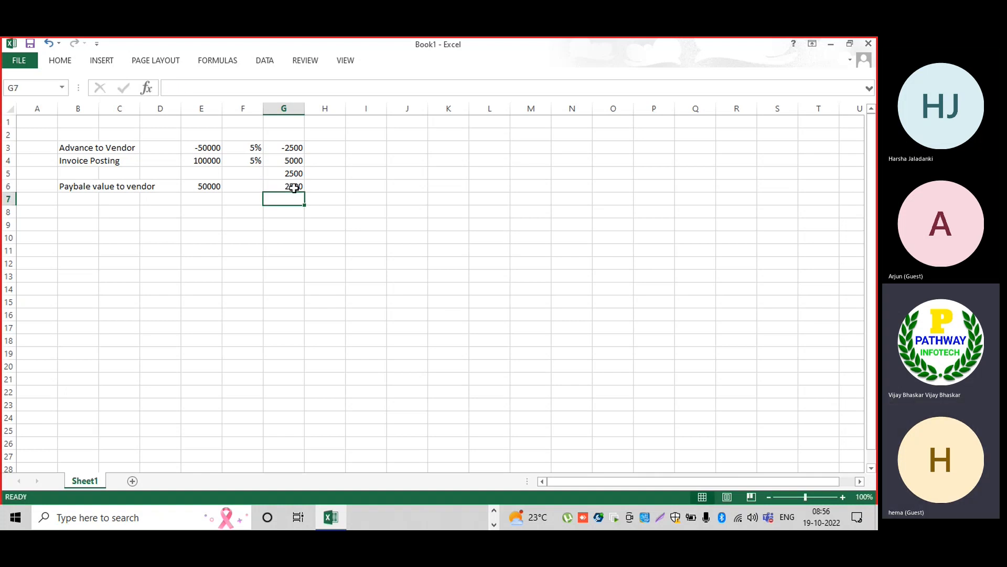
{"action": "key", "text": "shift+Up"}
{"action": "key", "text": "shift+Up"}
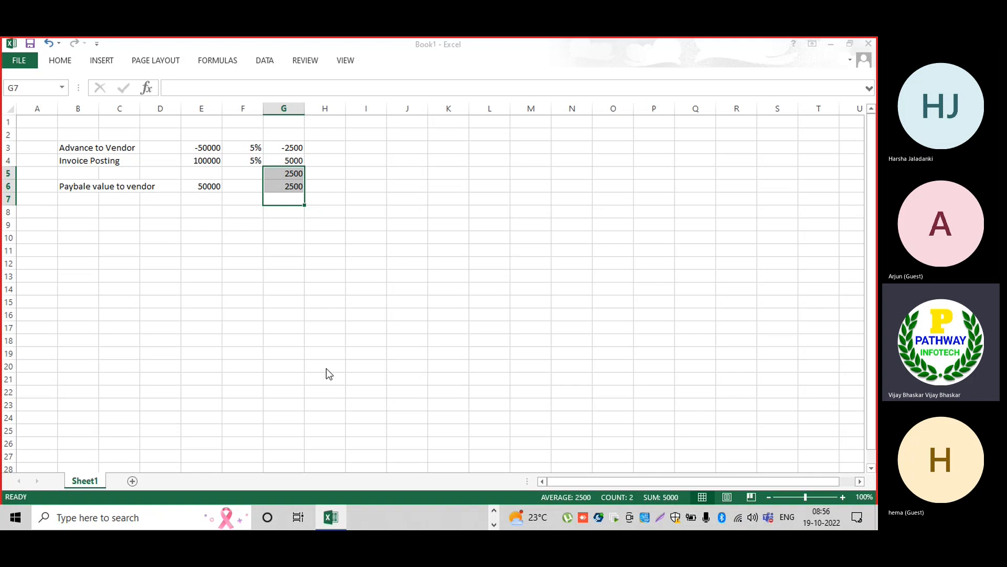
- Switch to SAP, save withholding tax type GA under the proposed customizing request and return to the implementation guide
{"action": "key", "text": "alt+Tab"}
{"action": "key", "text": "ctrl+s"}
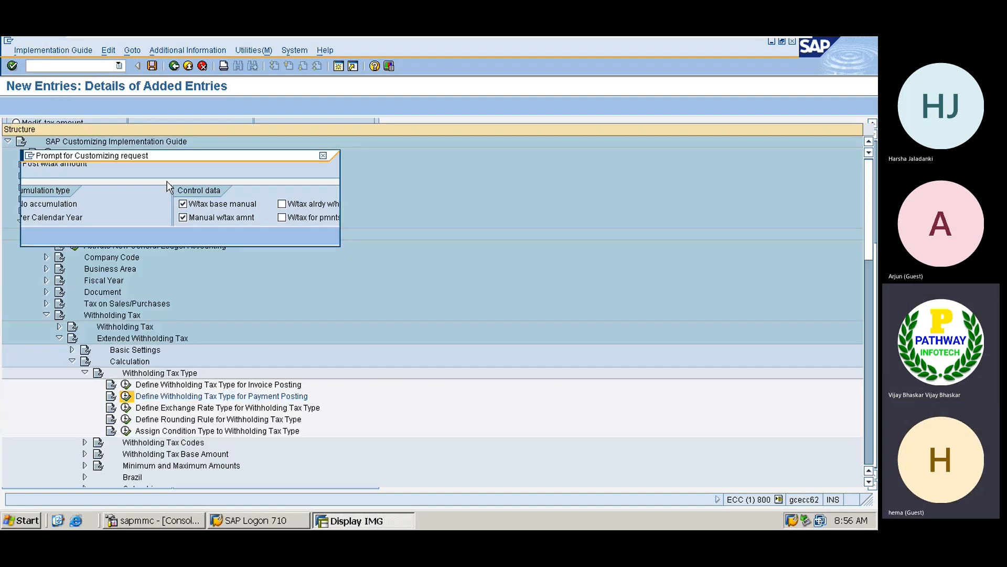
{"action": "key", "text": "Return"}
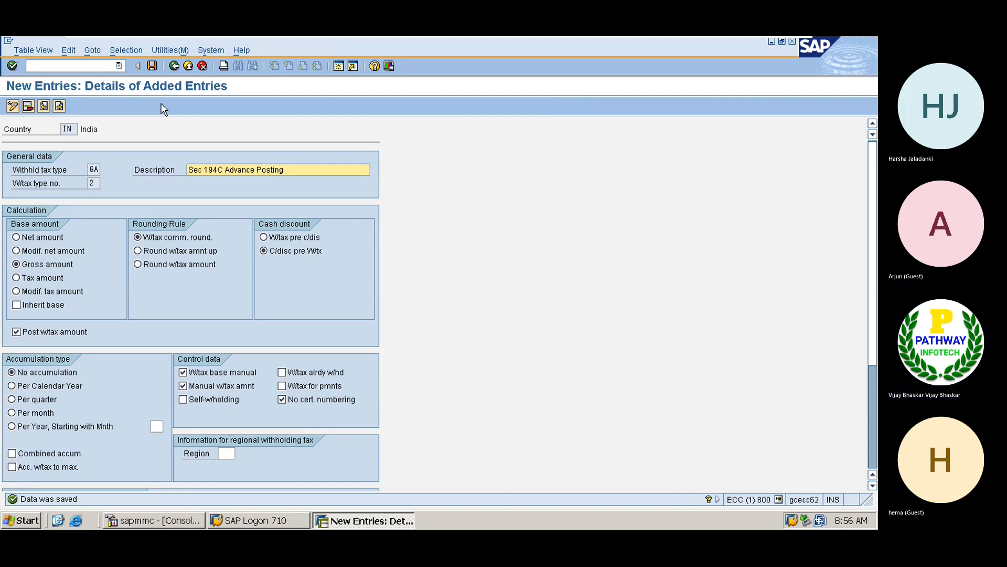
{"action": "left_click", "coordinate": [174, 66]}
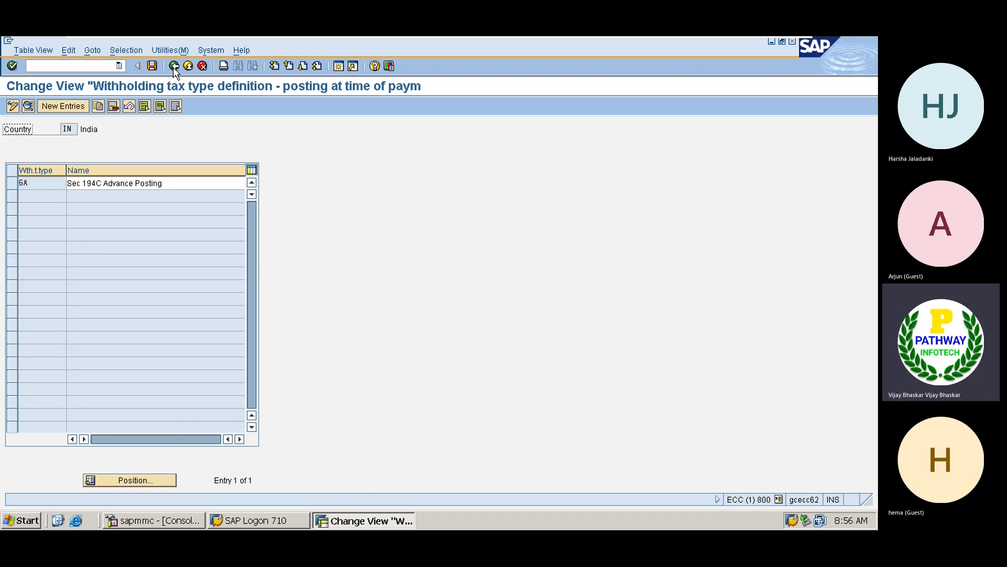
{"action": "left_click", "coordinate": [173, 66]}
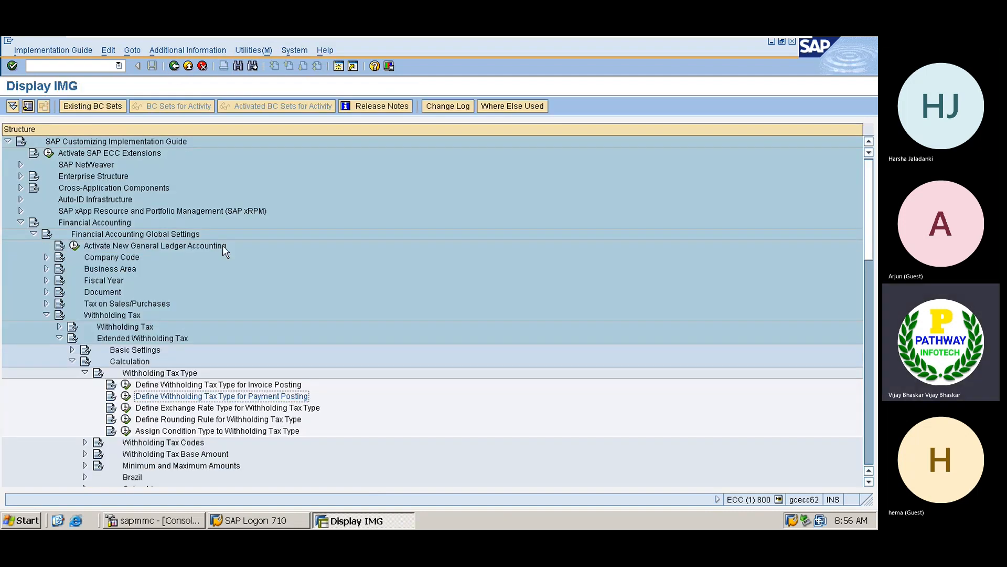
- Open the Define Withholding Tax Codes activity for country IN and start a new entry
{"action": "left_click", "coordinate": [132, 375]}
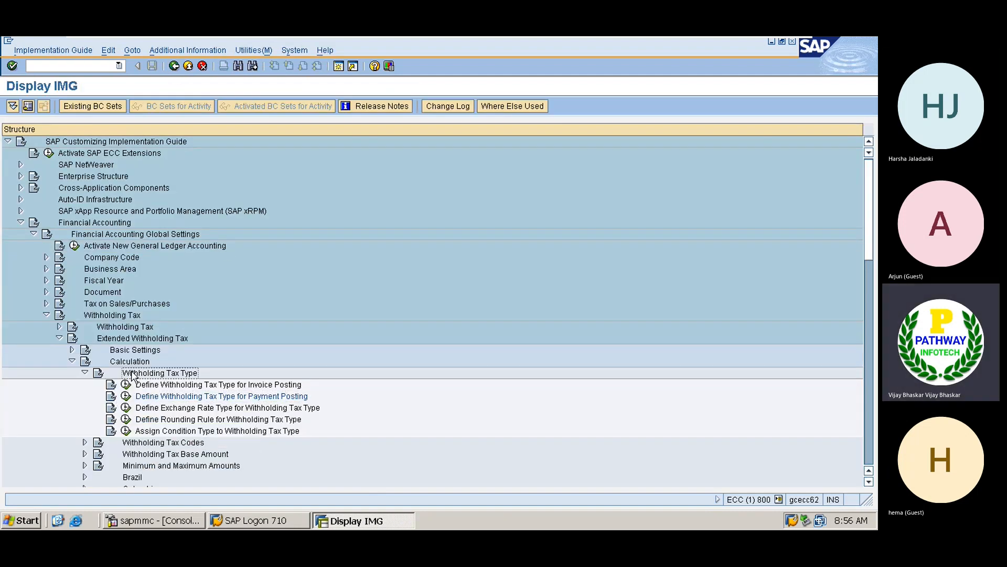
{"action": "double_click", "coordinate": [132, 375]}
{"action": "double_click", "coordinate": [135, 384]}
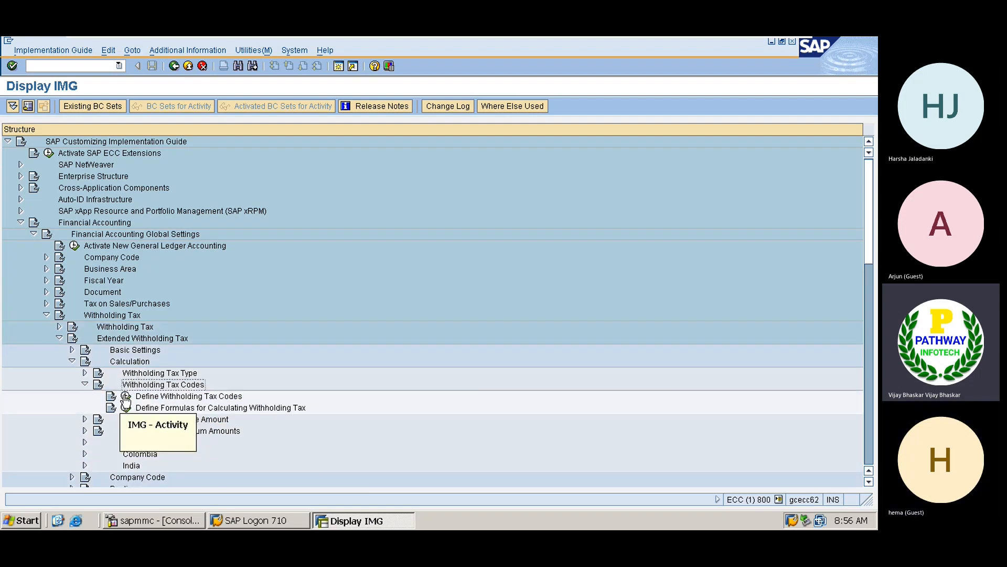
{"action": "left_click", "coordinate": [126, 397]}
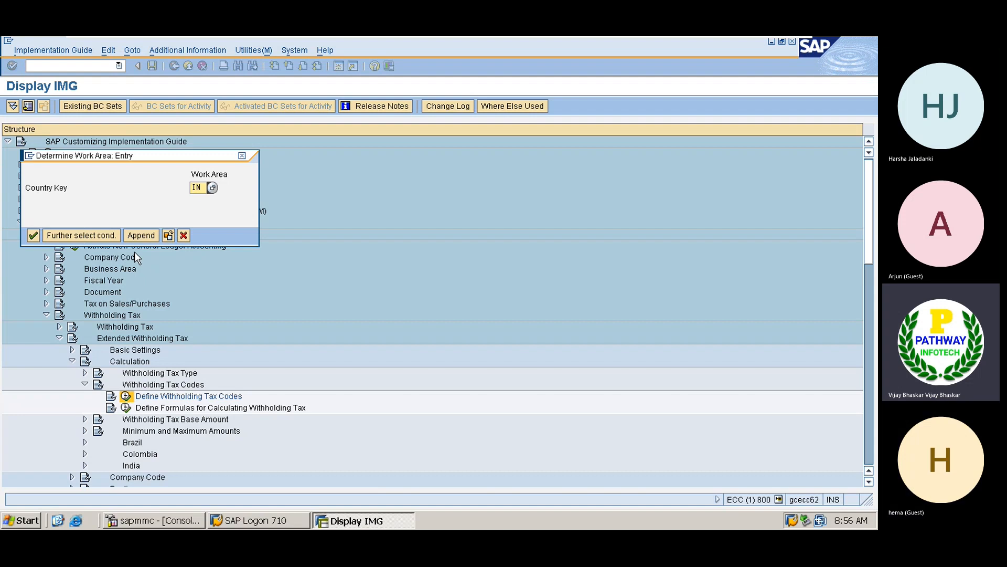
{"action": "key", "text": "Return"}
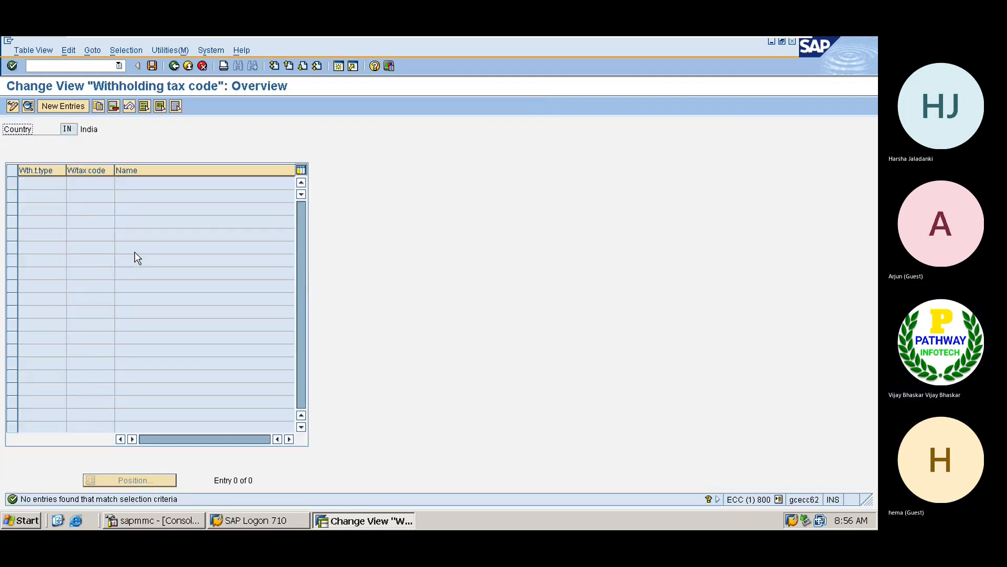
{"action": "left_click", "coordinate": [59, 106]}
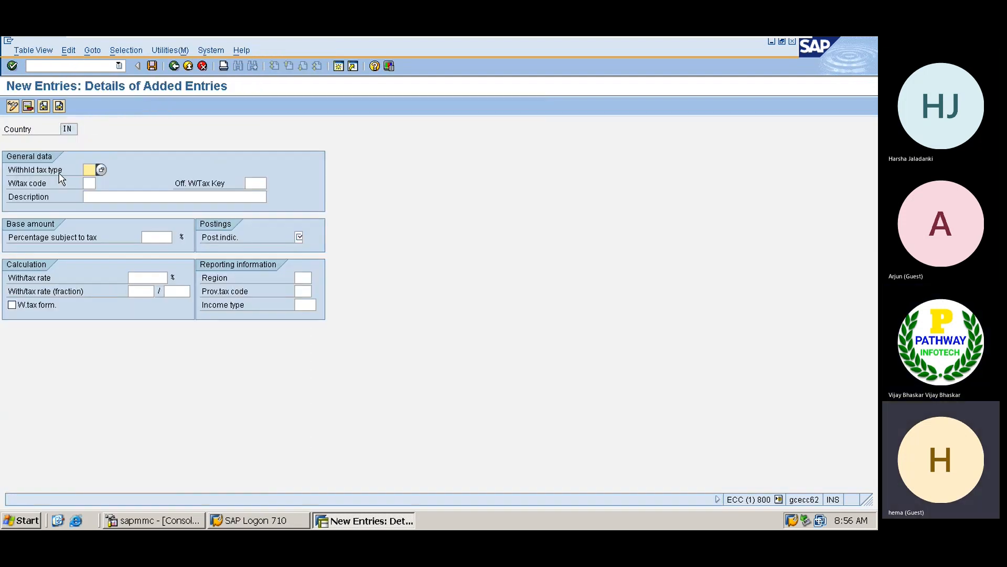
- Give the new tax code entry withholding tax type G1, tax code G1 and the description "Sec 194C Invoice"
{"action": "left_click", "coordinate": [100, 170]}
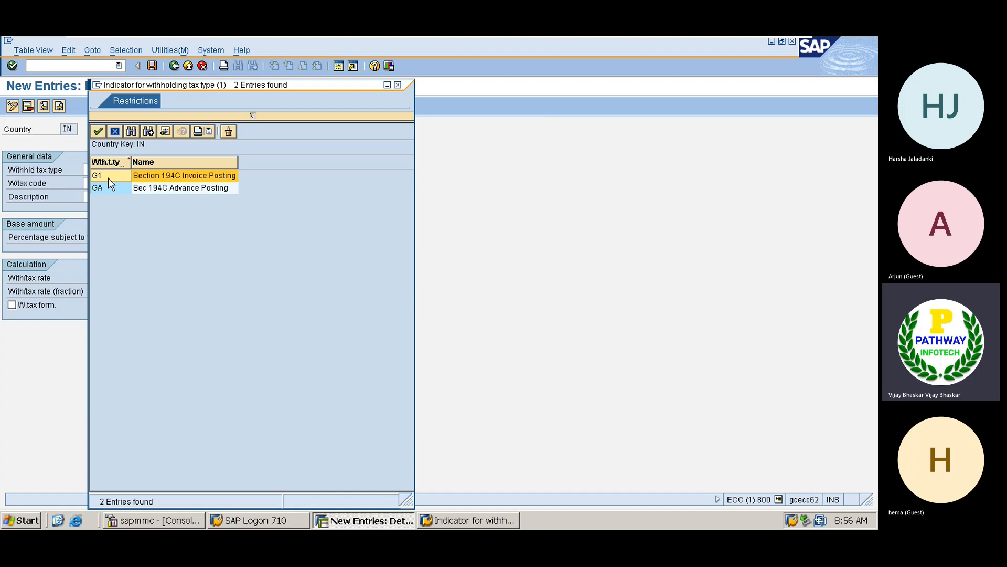
{"action": "double_click", "coordinate": [101, 176]}
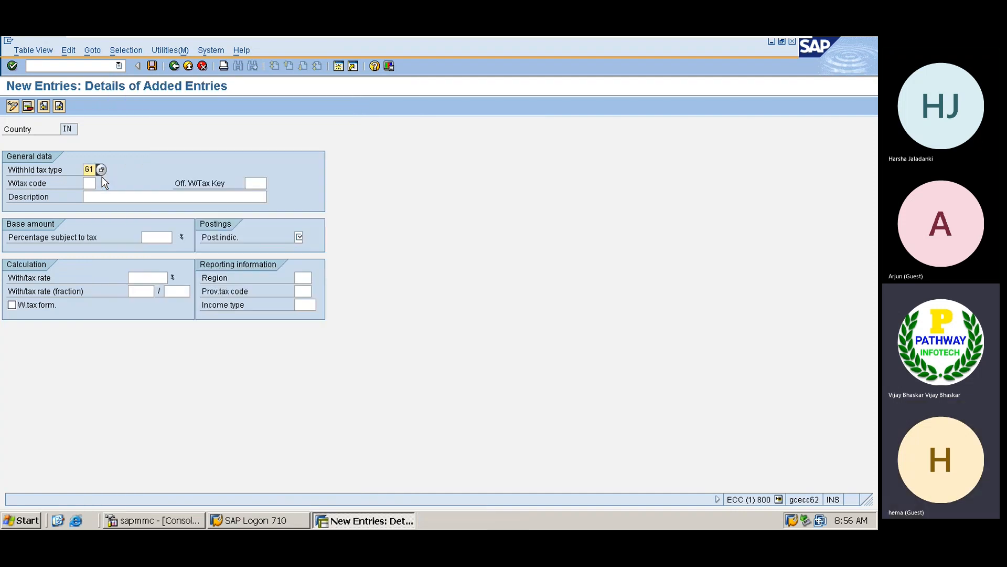
{"action": "left_click", "coordinate": [88, 183]}
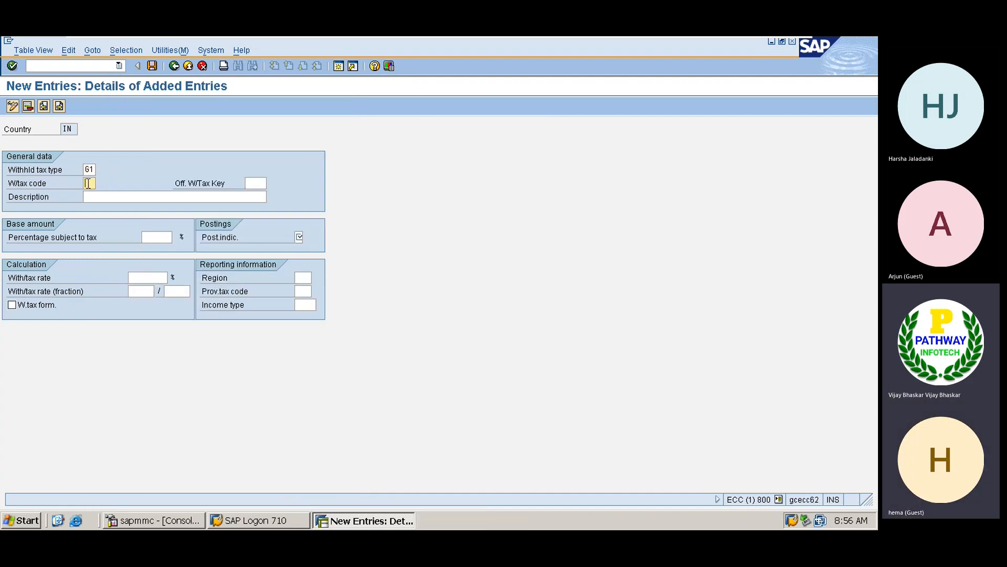
{"action": "type", "text": "61"}
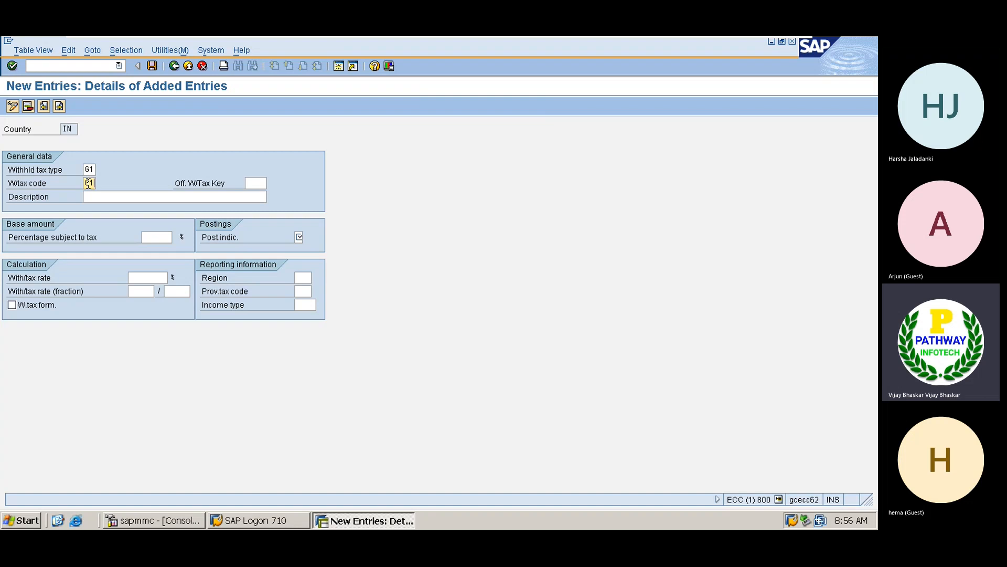
{"action": "key", "text": "Tab"}
{"action": "type", "text": "Sec "}
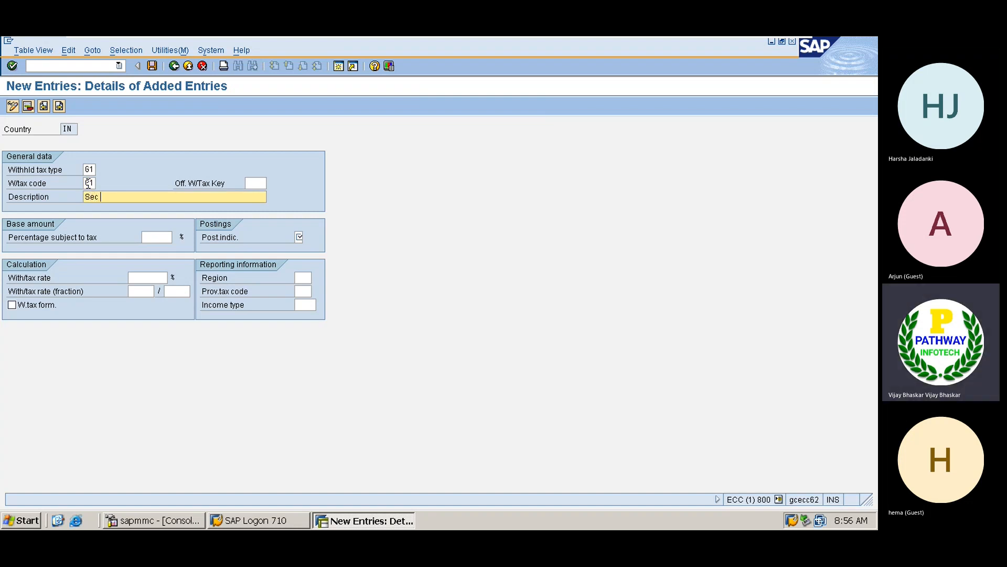
{"action": "type", "text": "194C"}
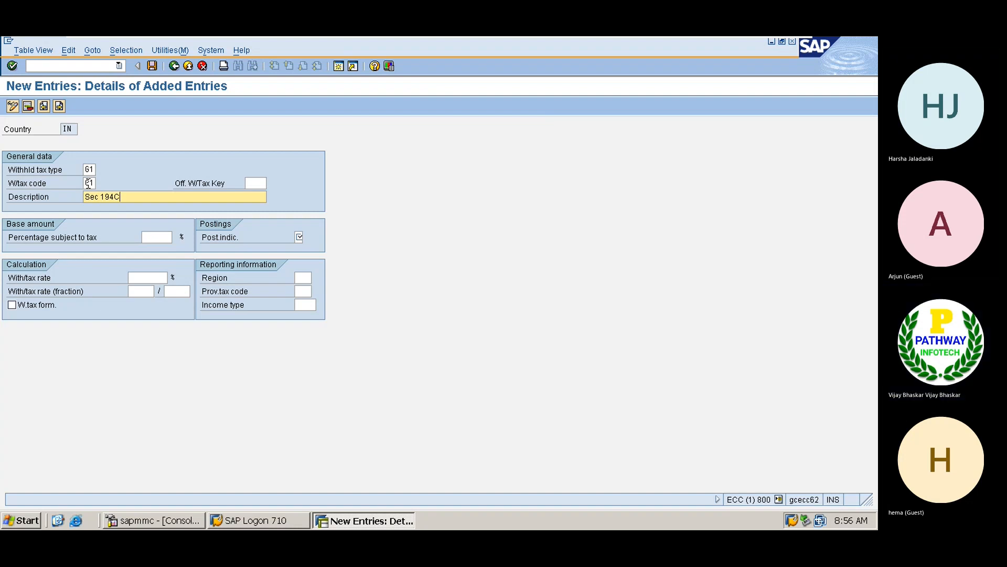
{"action": "type", "text": " Invoice"}
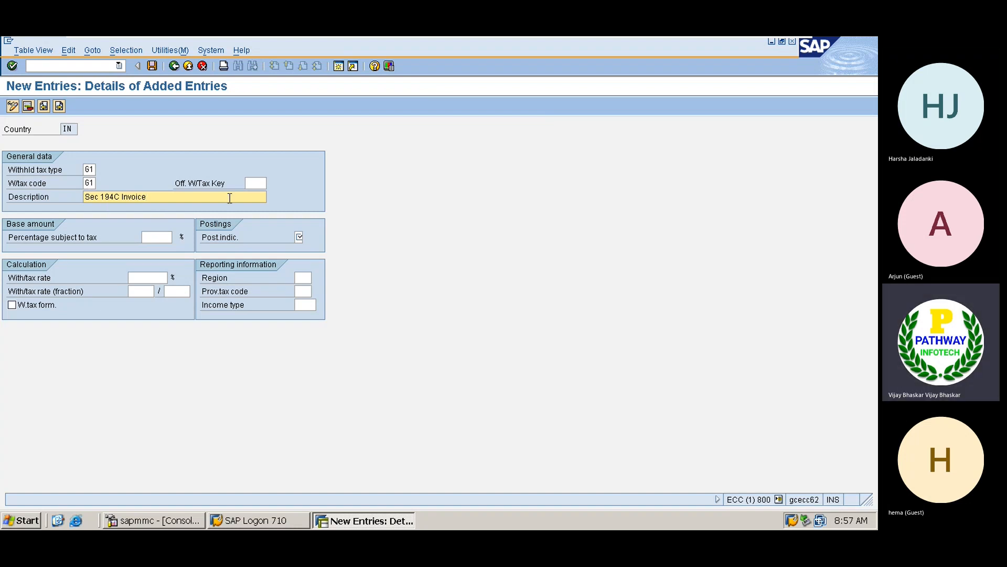
- Assign official withholding tax key 194C to tax code G1 and set its percentage subject to tax to 100
{"action": "left_click", "coordinate": [255, 185]}
{"action": "left_click", "coordinate": [272, 183]}
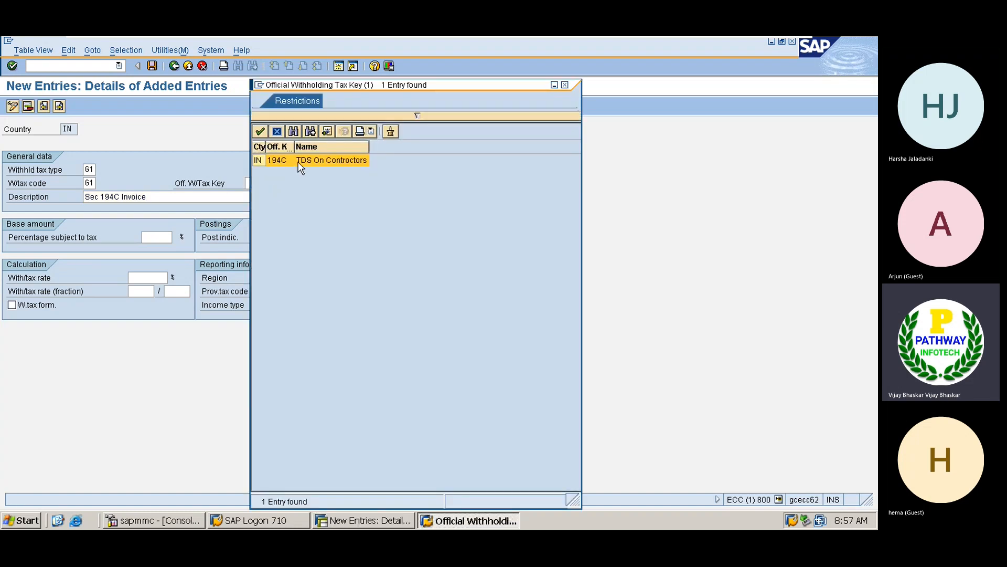
{"action": "double_click", "coordinate": [299, 166]}
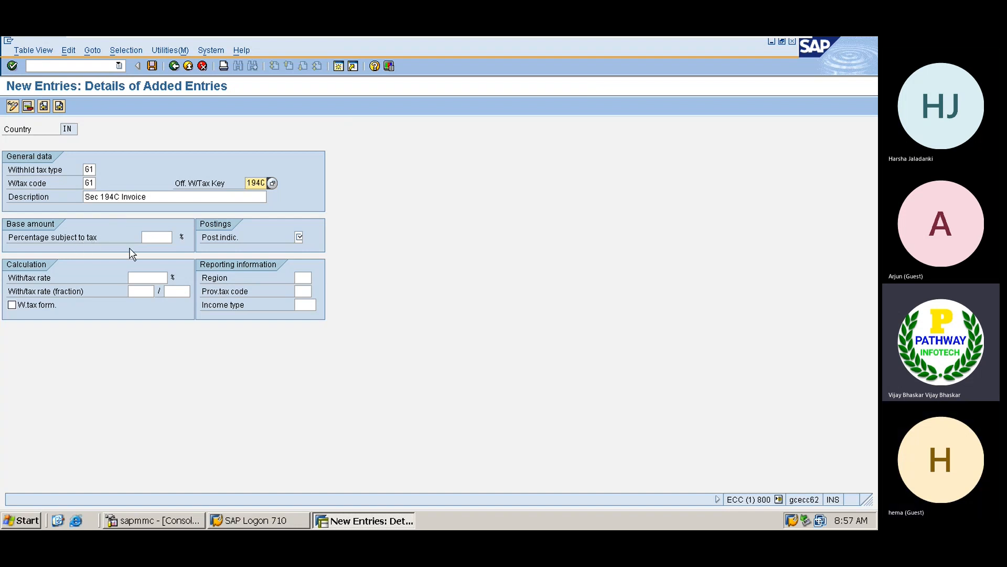
{"action": "left_click", "coordinate": [156, 238]}
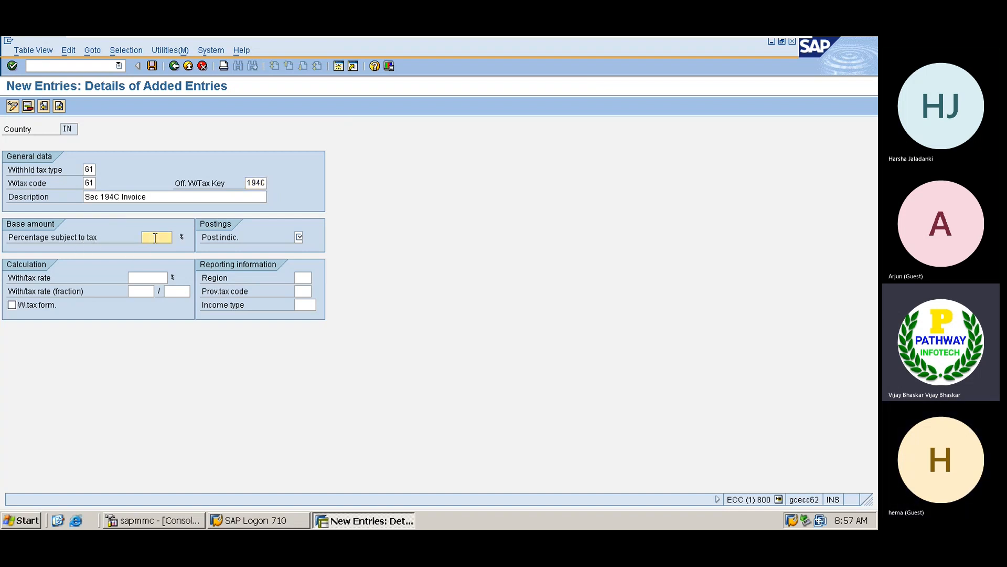
{"action": "type", "text": "100"}
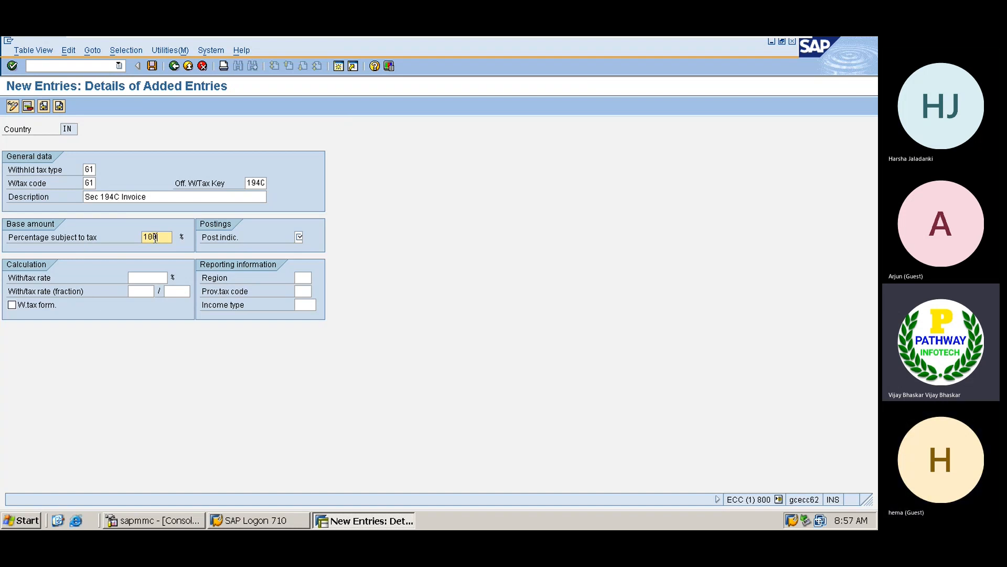
- Set posting indicator 1, standard posting, and a withholding tax rate of 5 % for tax code G1
{"action": "left_click", "coordinate": [302, 237]}
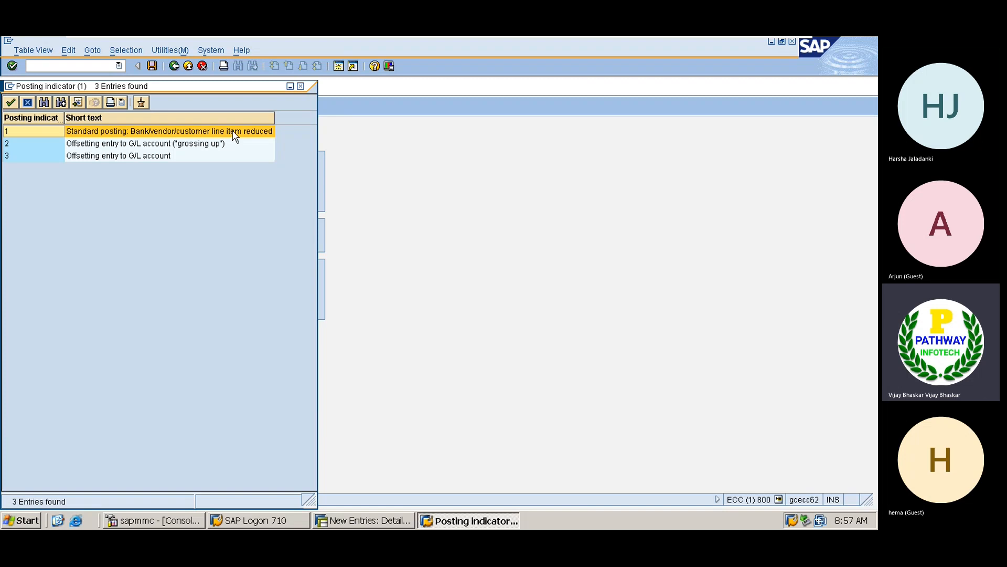
{"action": "double_click", "coordinate": [36, 137]}
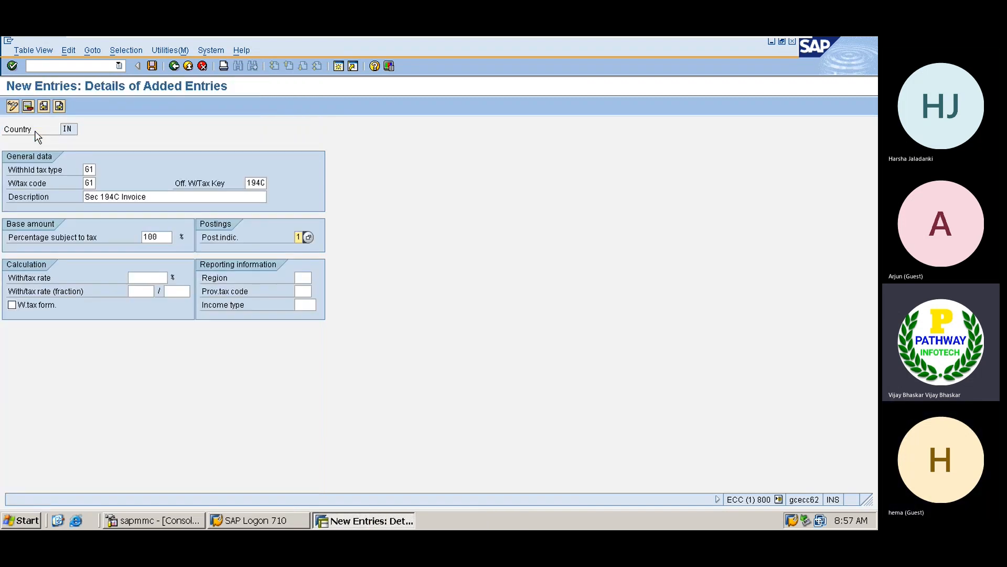
{"action": "left_click", "coordinate": [139, 279]}
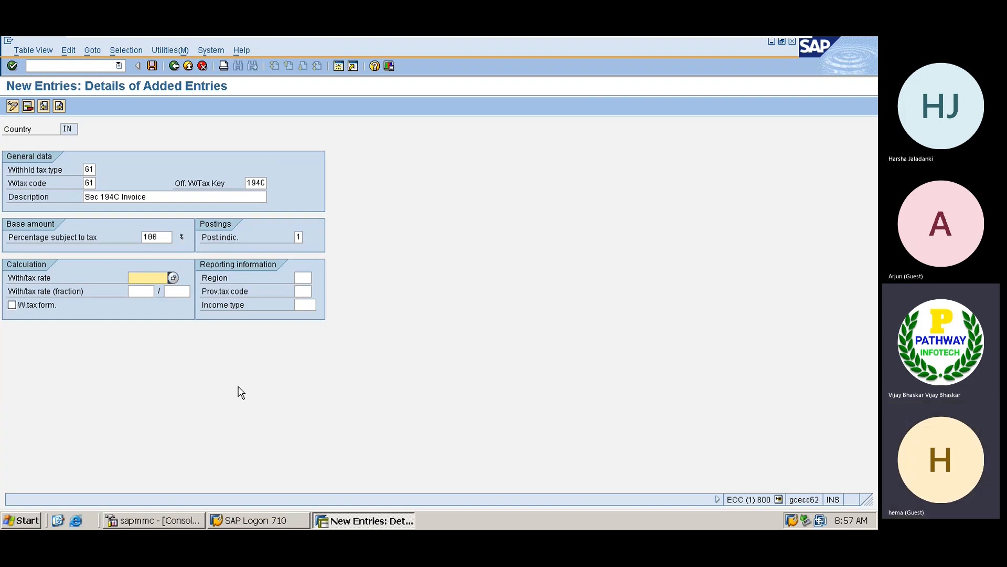
{"action": "type", "text": "5"}
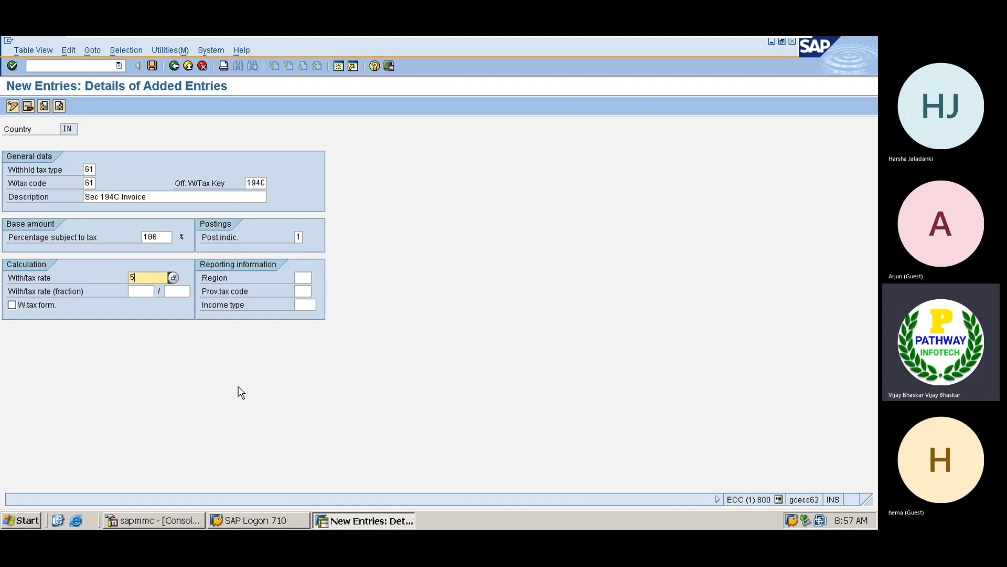
{"action": "key", "text": "Tab"}
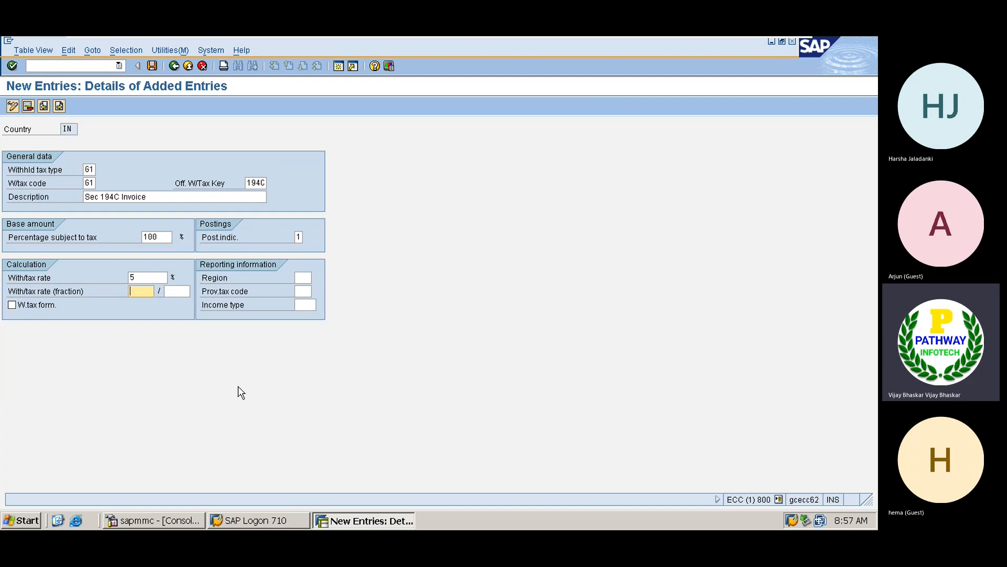
{"action": "key", "text": "Return"}
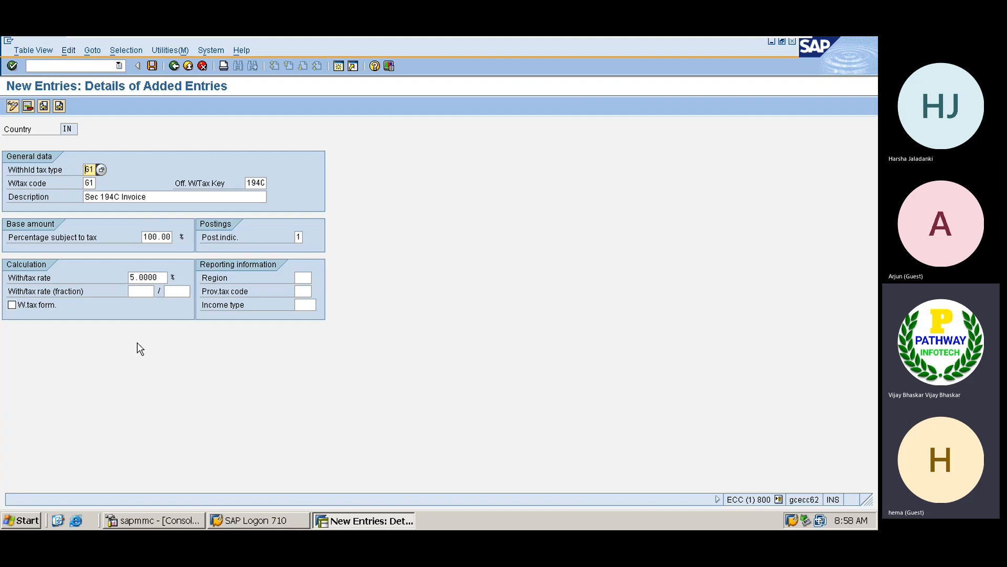
- Re-enter the 5 % rate, save tax code G1 and return to the withholding tax code overview
{"action": "left_click", "coordinate": [136, 278]}
{"action": "type", "text": "5"}
{"action": "key", "text": "Return"}
{"action": "key", "text": "ctrl+s"}
{"action": "key", "text": "Return"}
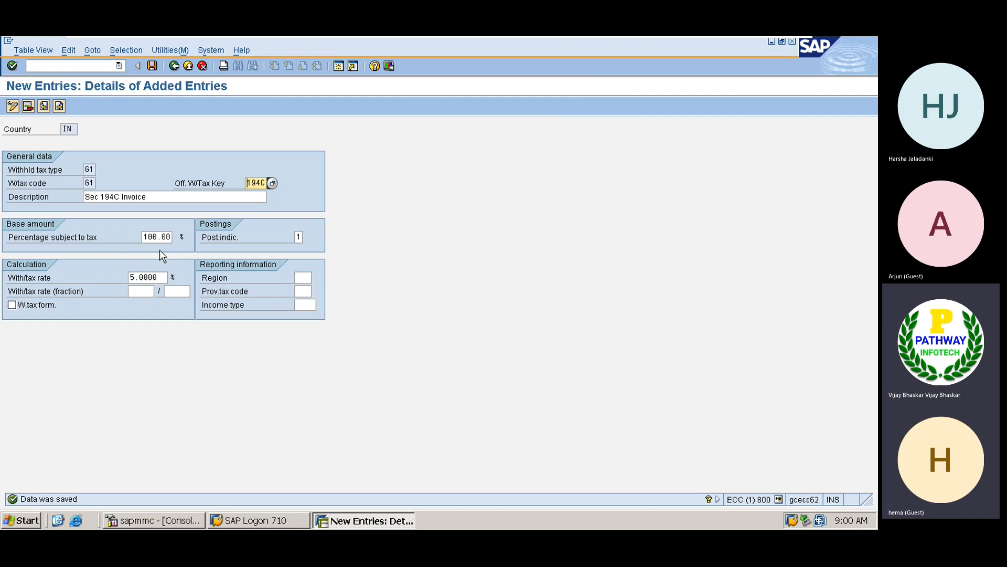
{"action": "left_click", "coordinate": [174, 67]}
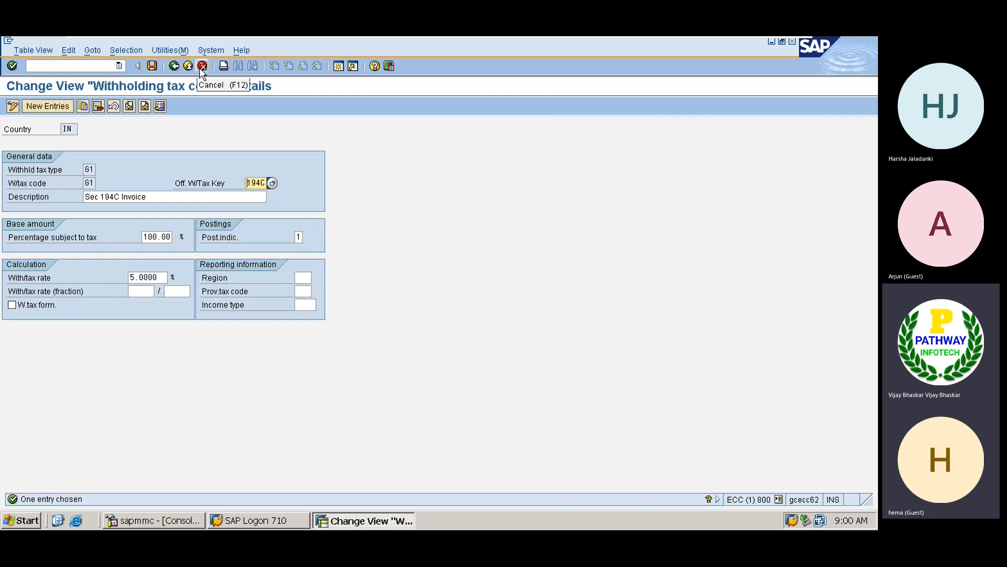
{"action": "left_click", "coordinate": [188, 67]}
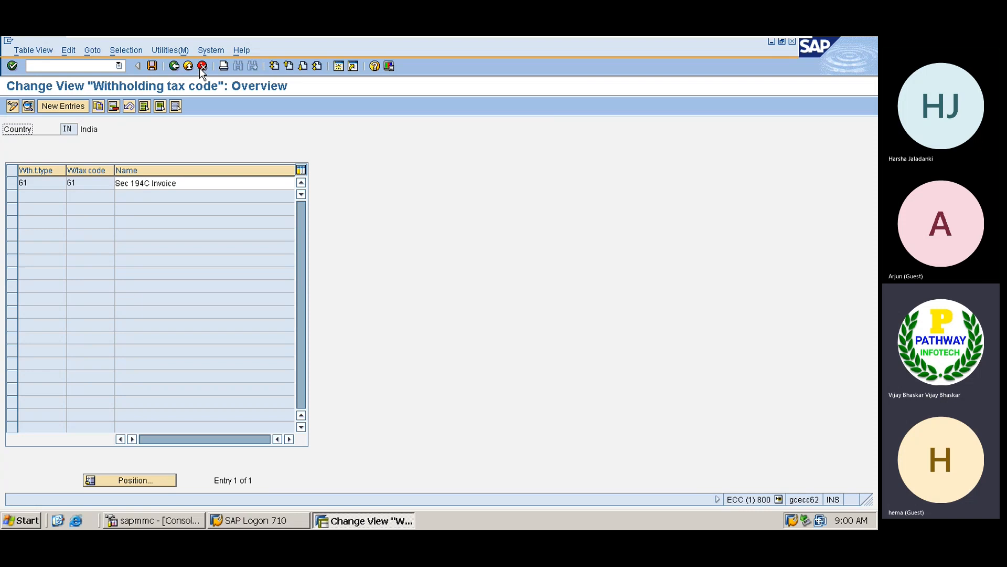
- Copy the G1 tax code entry, giving the copy withholding tax type GA and tax code GA
{"action": "left_click", "coordinate": [11, 182]}
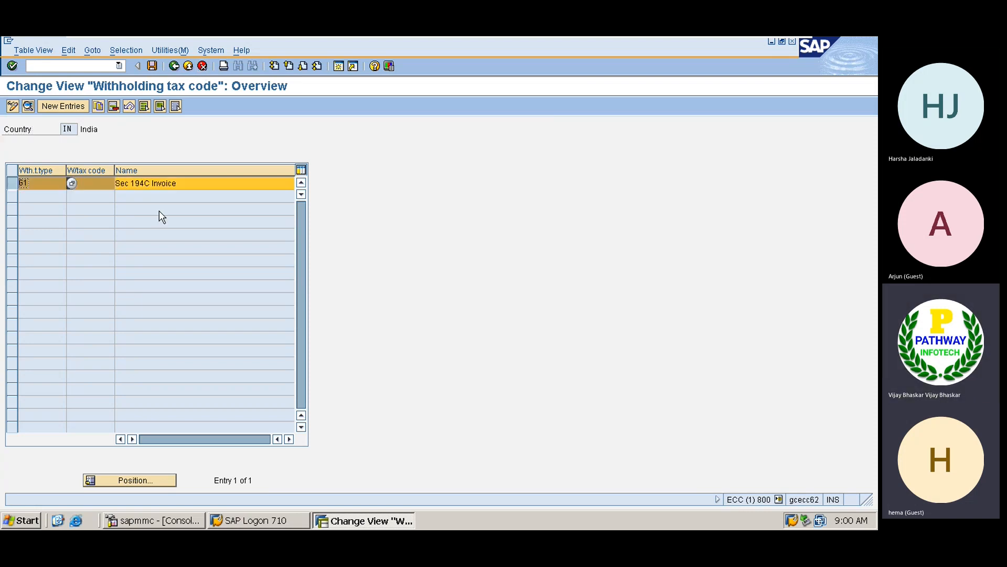
{"action": "left_click", "coordinate": [99, 107]}
{"action": "left_click", "coordinate": [93, 169]}
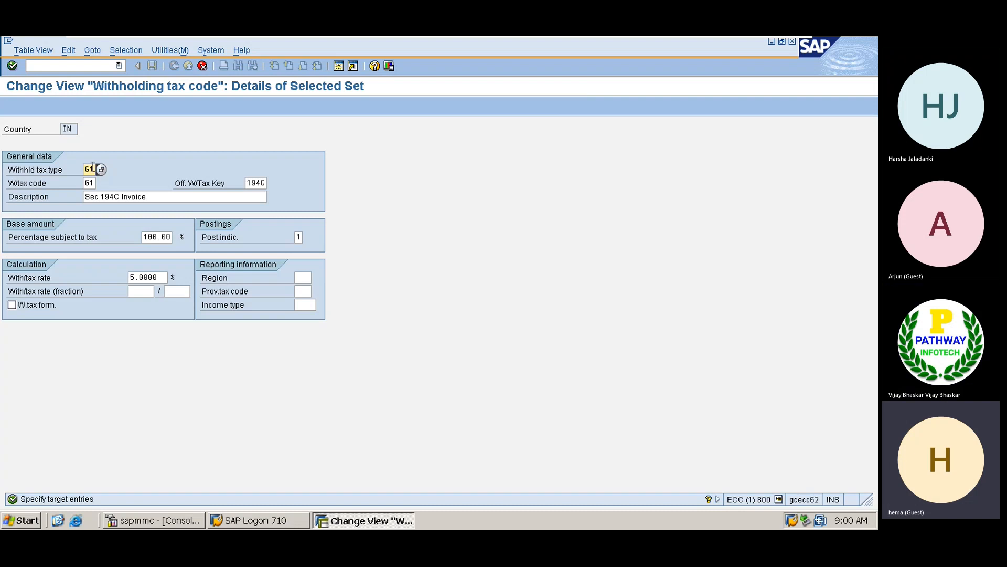
{"action": "key", "text": "BackSpace"}
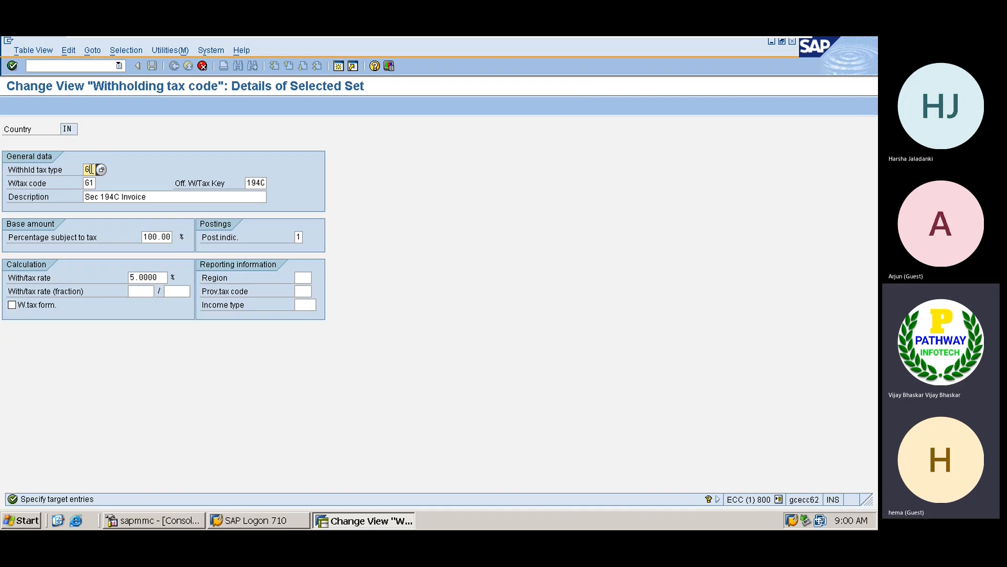
{"action": "left_click", "coordinate": [101, 170]}
{"action": "double_click", "coordinate": [106, 184]}
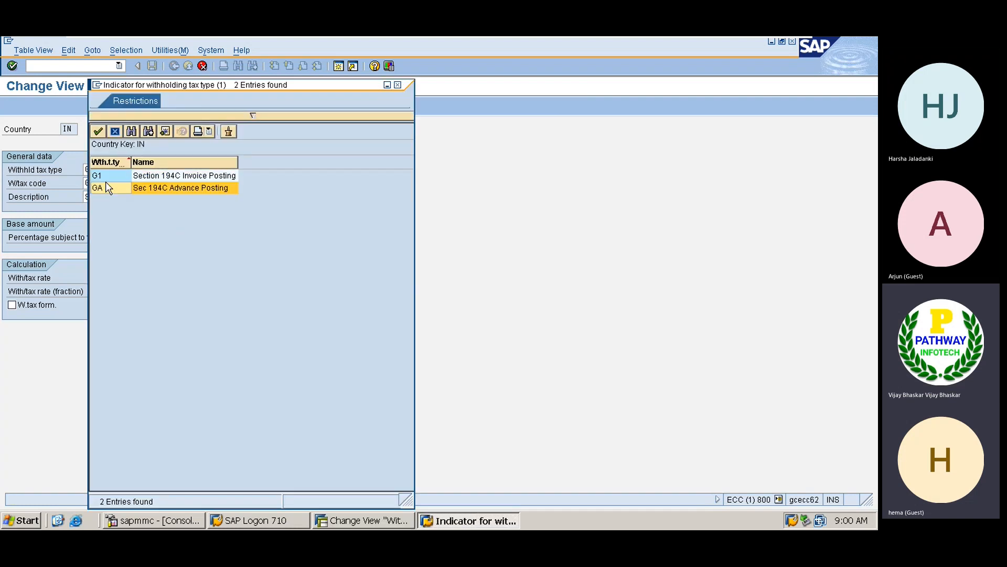
{"action": "left_click", "coordinate": [90, 182]}
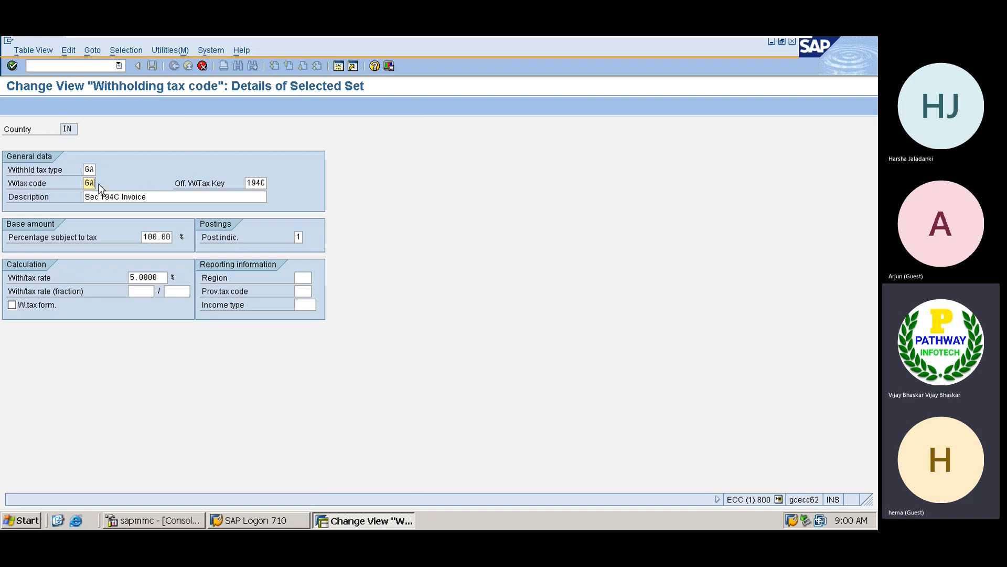
- Describe the GA copy as "Sec 194C Advence Posting 5%", save it and return to the implementation guide
{"action": "left_click", "coordinate": [154, 196]}
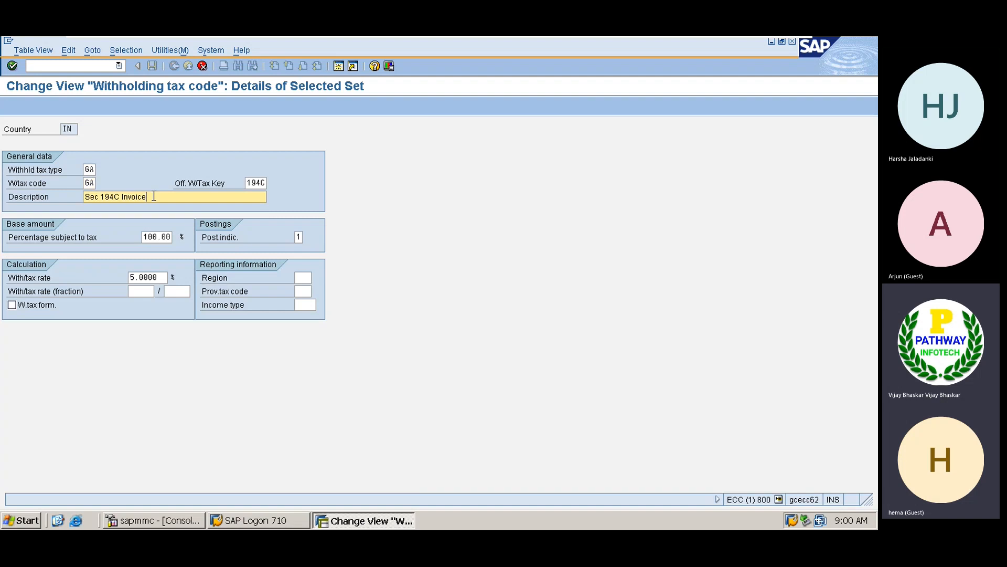
{"action": "key", "text": "BackSpace"}
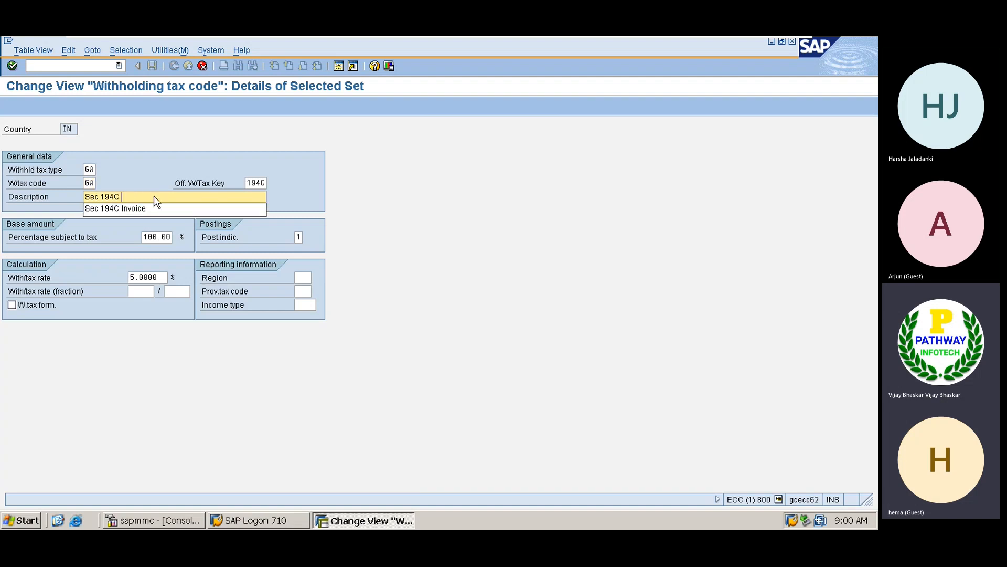
{"action": "type", "text": "Advence Posting"}
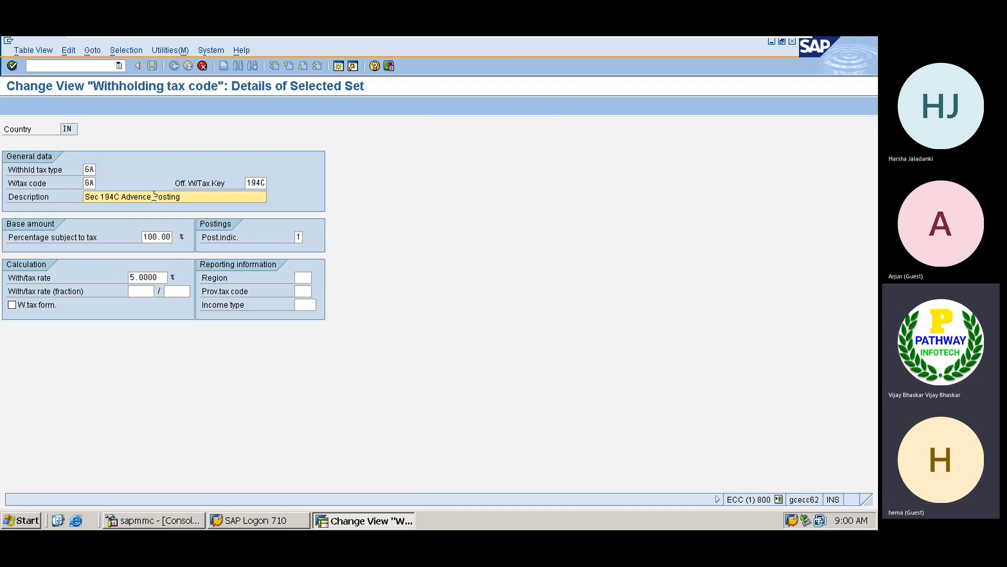
{"action": "type", "text": " 5%"}
{"action": "key", "text": "Return"}
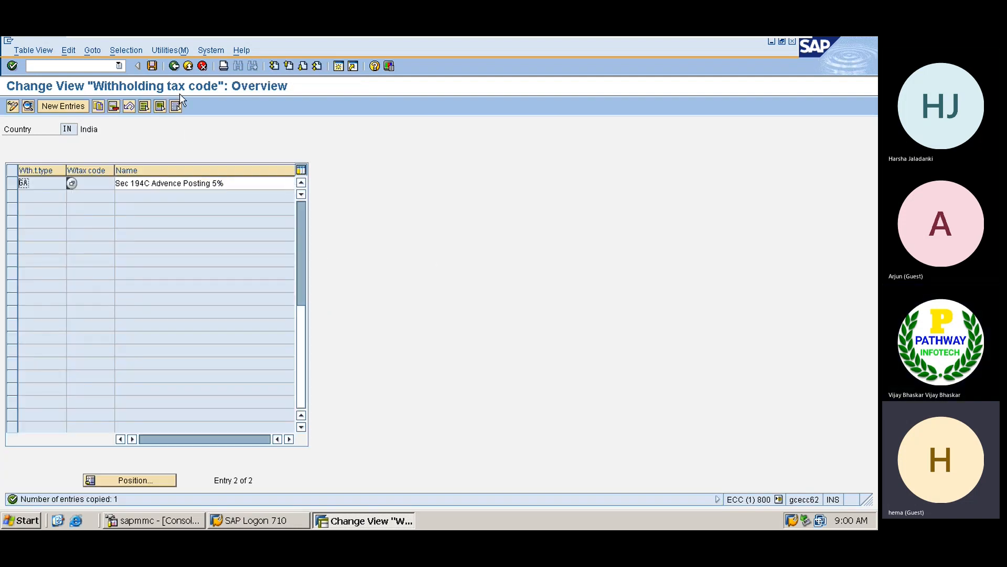
{"action": "left_click", "coordinate": [152, 67]}
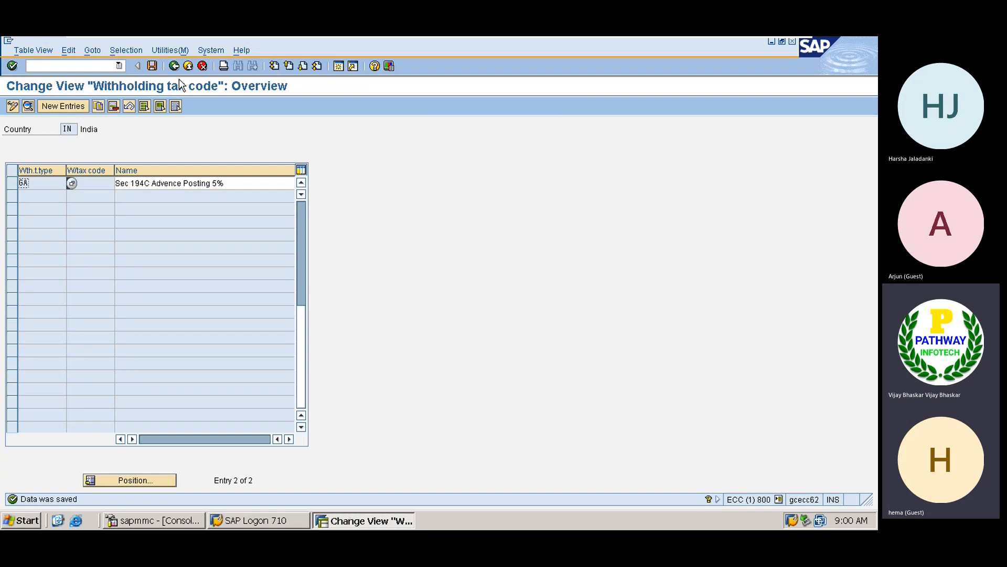
{"action": "left_click", "coordinate": [174, 67]}
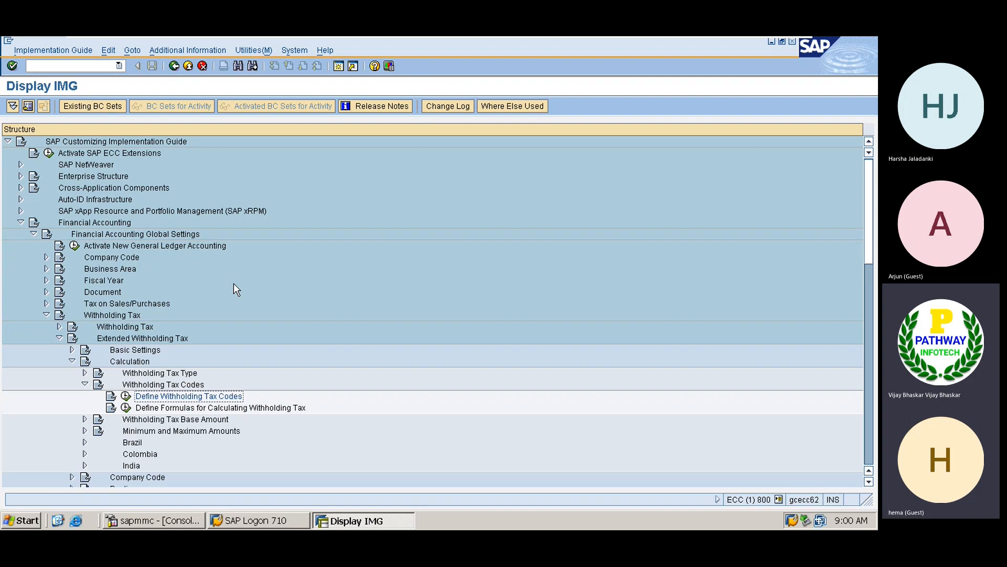
- Collapse the Calculation branch and expand Basic Settings under Extended Withholding Tax
{"action": "left_click", "coordinate": [158, 384]}
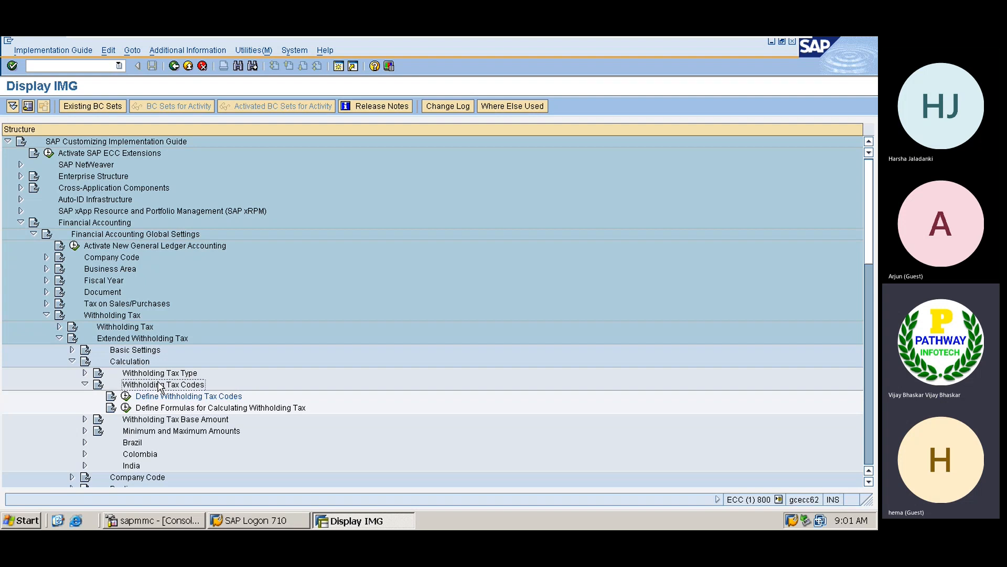
{"action": "double_click", "coordinate": [158, 384]}
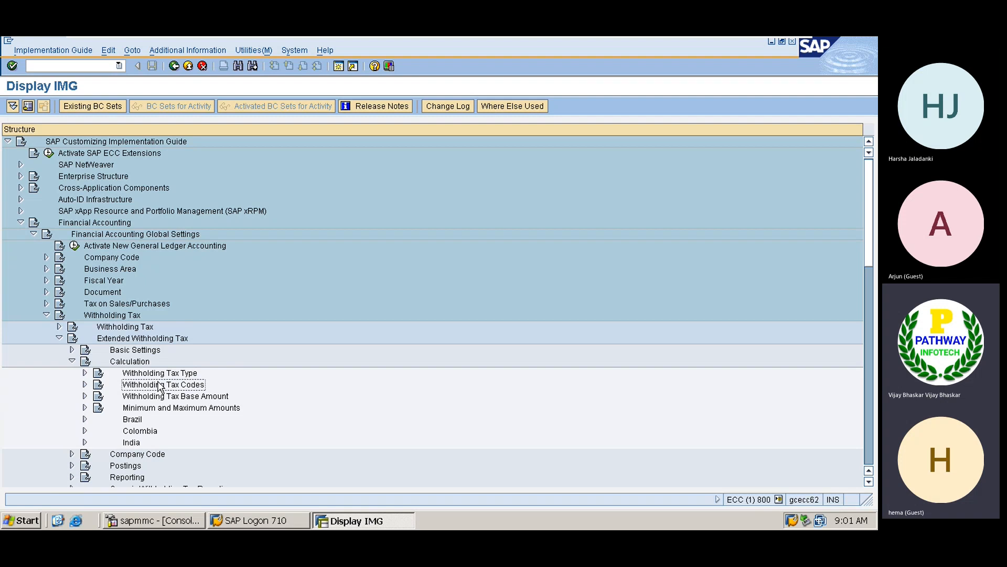
{"action": "key", "text": "Left"}
{"action": "key", "text": "Left"}
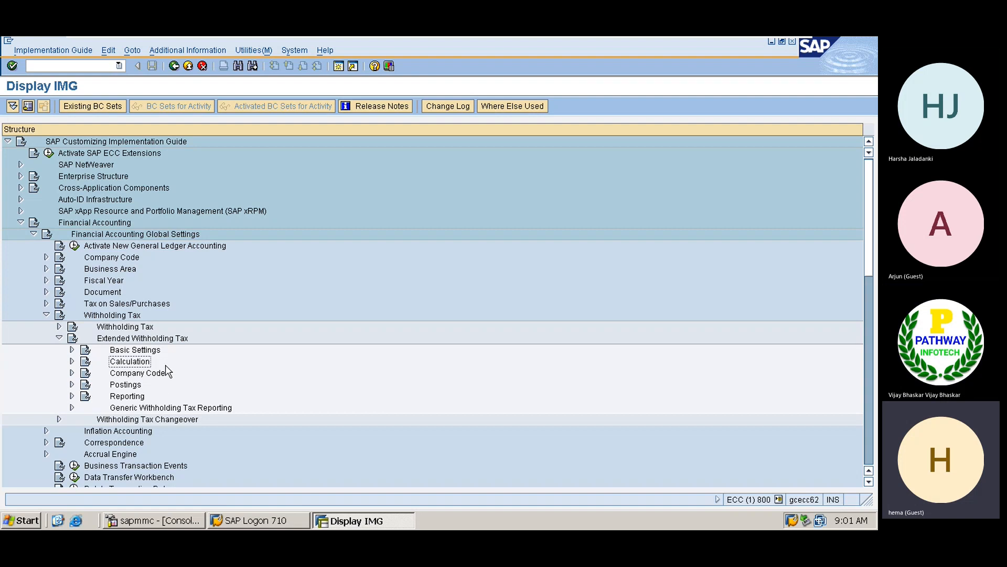
{"action": "key", "text": "Up"}
{"action": "key", "text": "Right"}
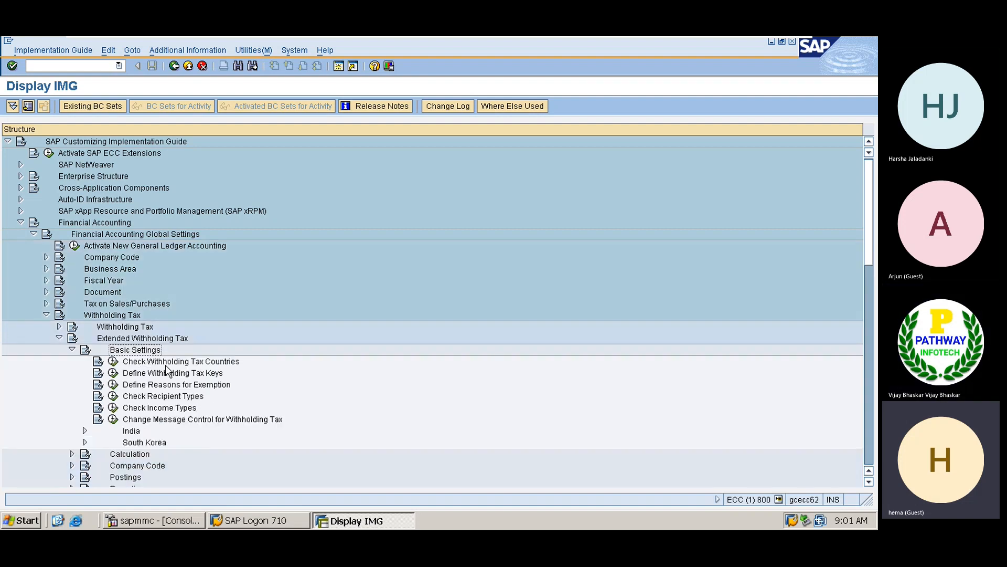
- Open the Check Recipient Types activity for country IN and start adding new entries
{"action": "left_click", "coordinate": [167, 372]}
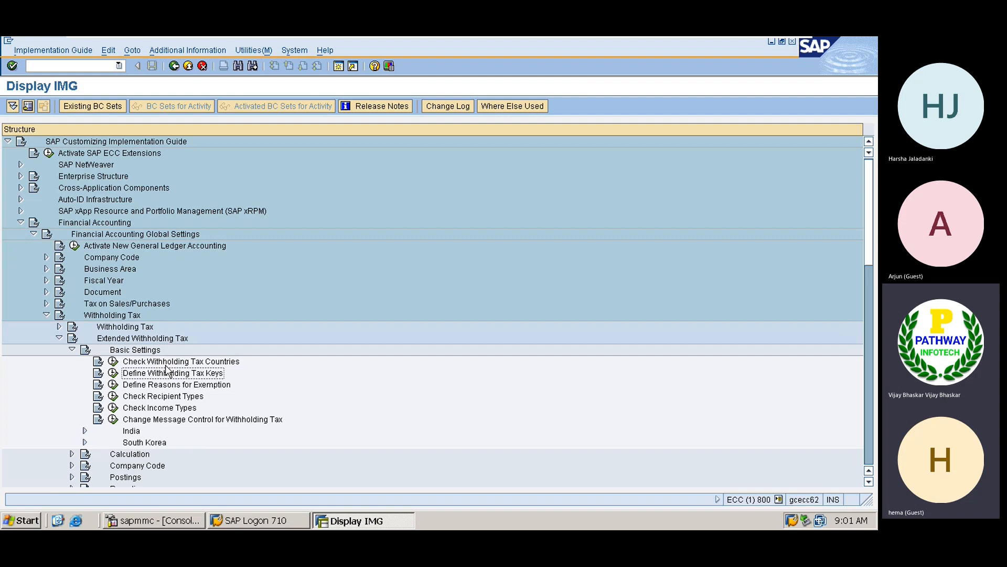
{"action": "key", "text": "Down"}
{"action": "key", "text": "Down"}
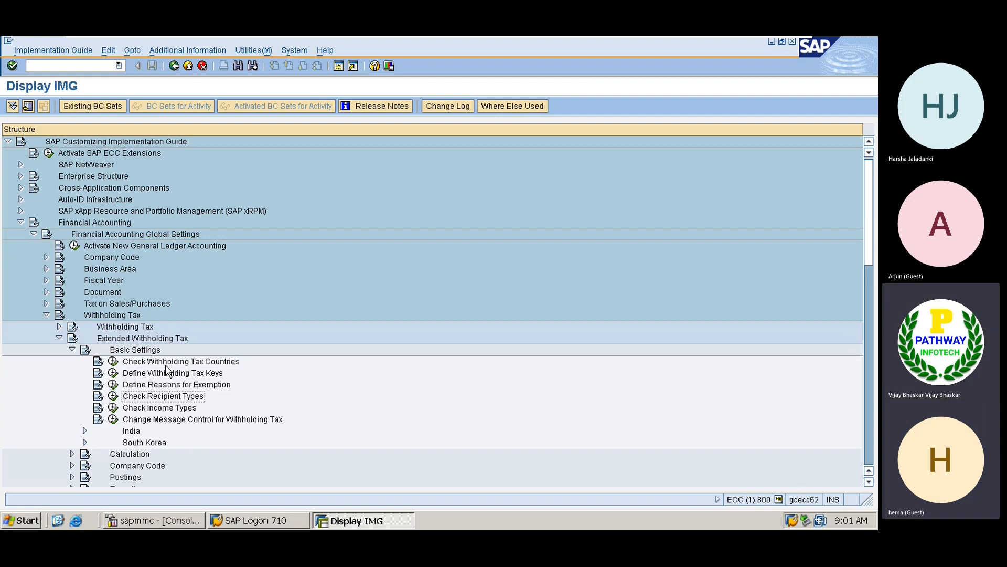
{"action": "left_click", "coordinate": [113, 397]}
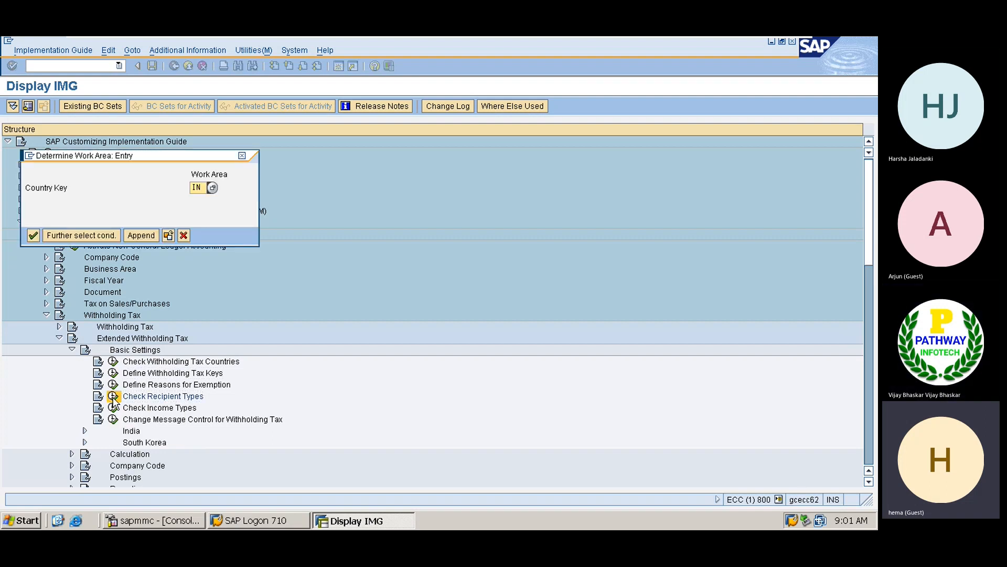
{"action": "key", "text": "Return"}
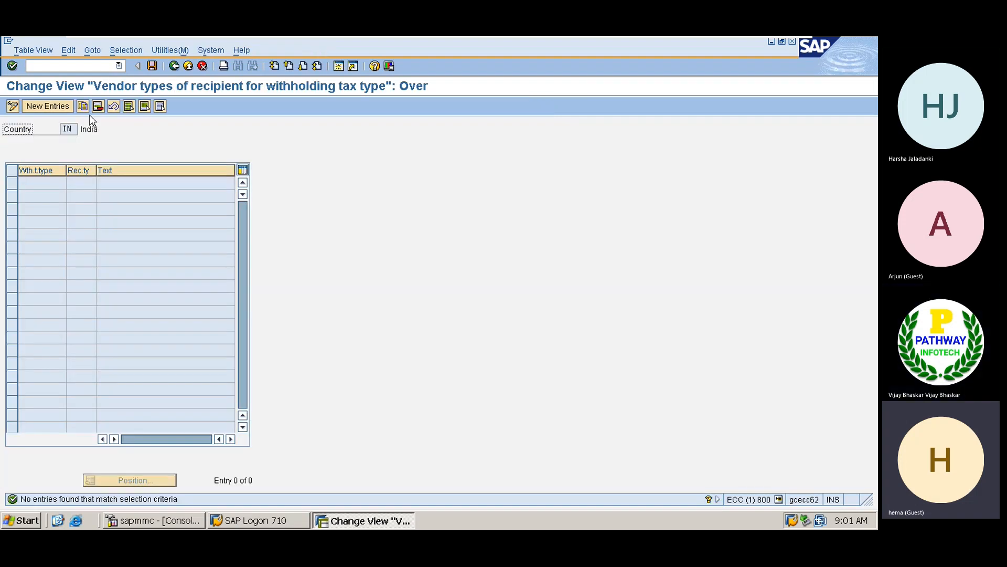
{"action": "left_click", "coordinate": [57, 105]}
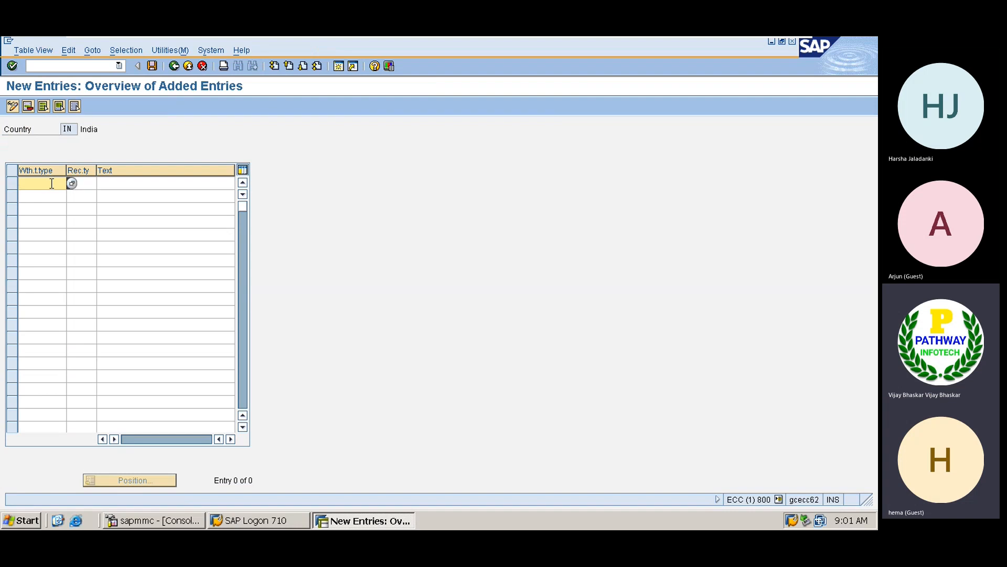
- Add recipient type CO with the text "Company" for withholding tax type G1
{"action": "left_click", "coordinate": [71, 183]}
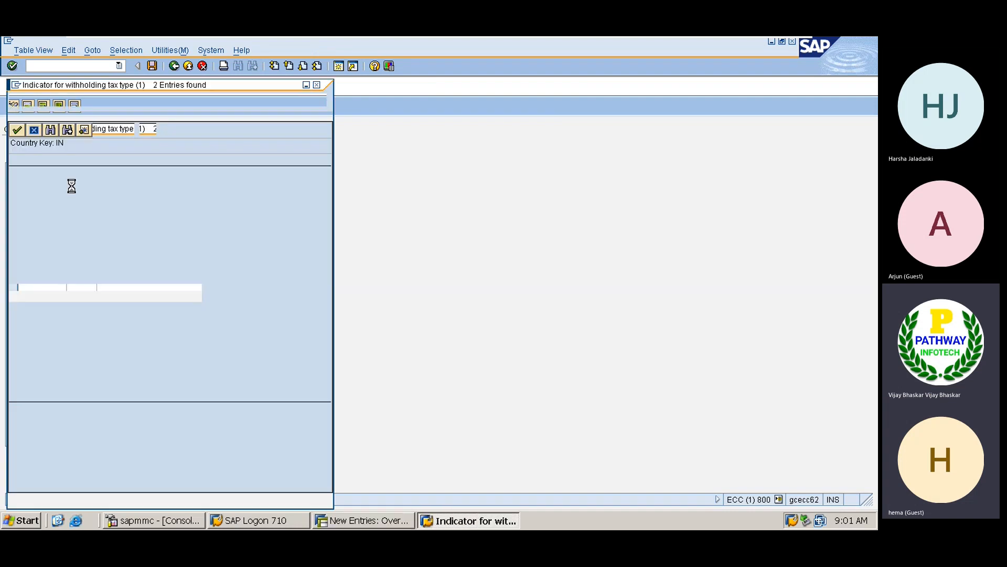
{"action": "double_click", "coordinate": [61, 179]}
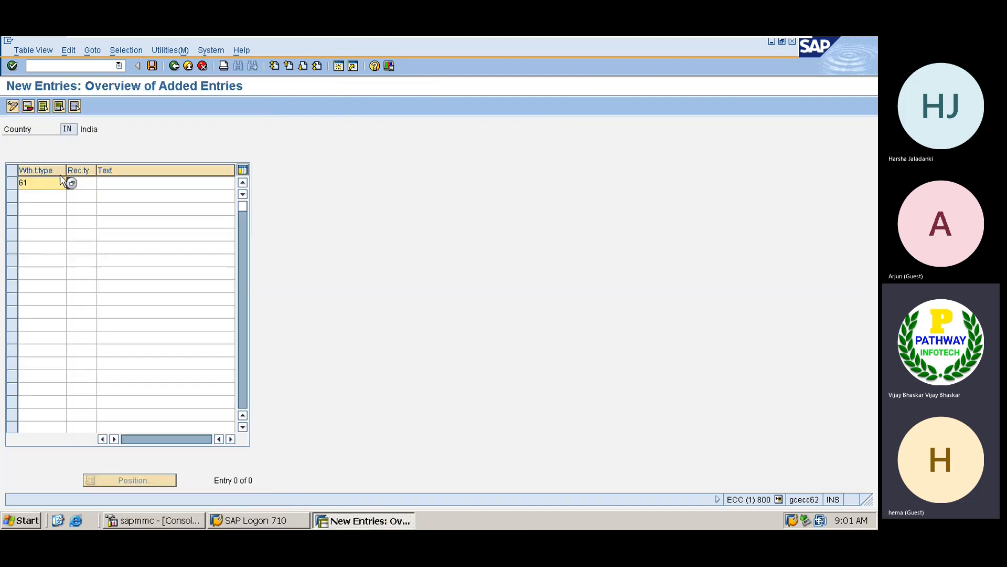
{"action": "left_click", "coordinate": [89, 185]}
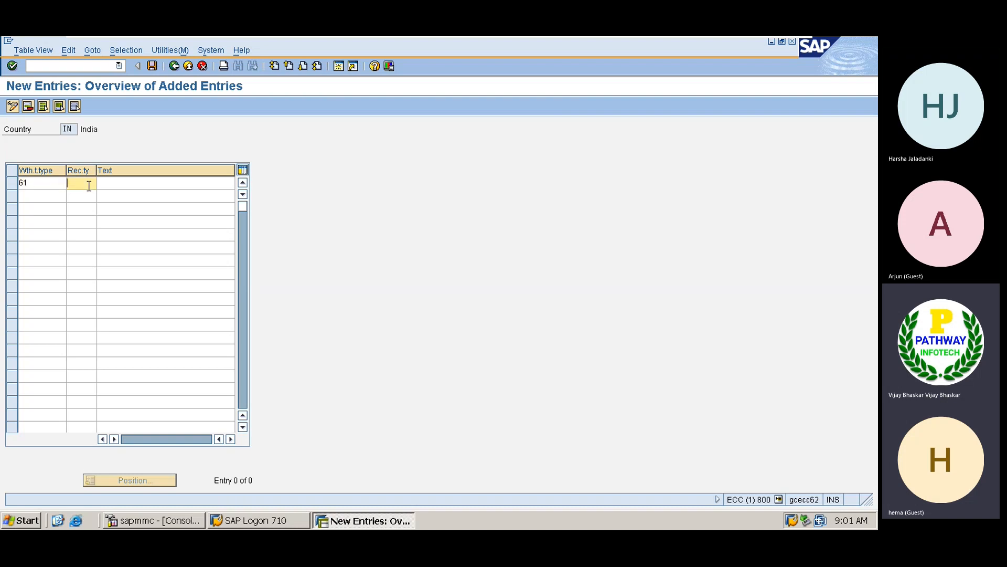
{"action": "type", "text": "CO"}
{"action": "key", "text": "Tab"}
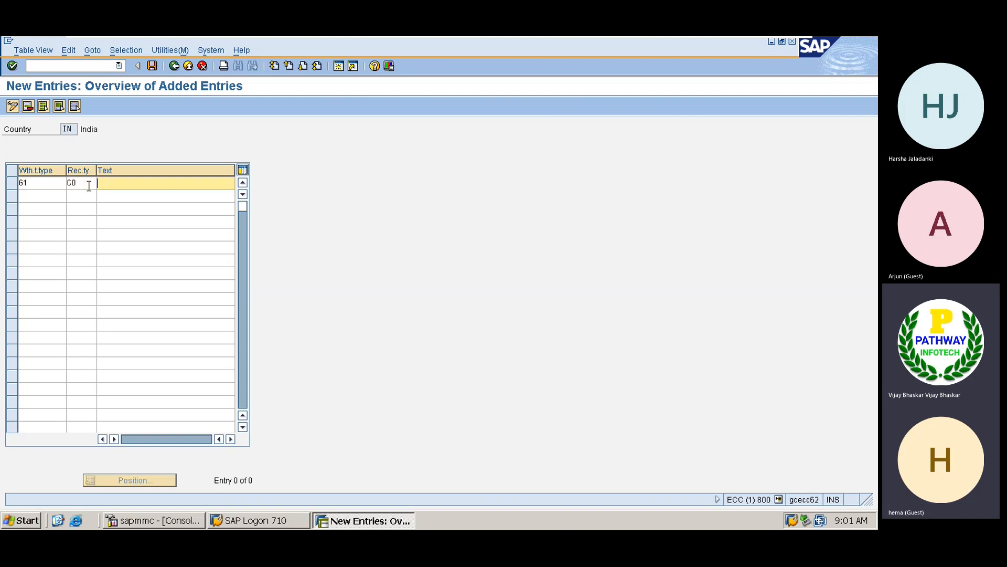
{"action": "type", "text": "Company"}
{"action": "key", "text": "Tab"}
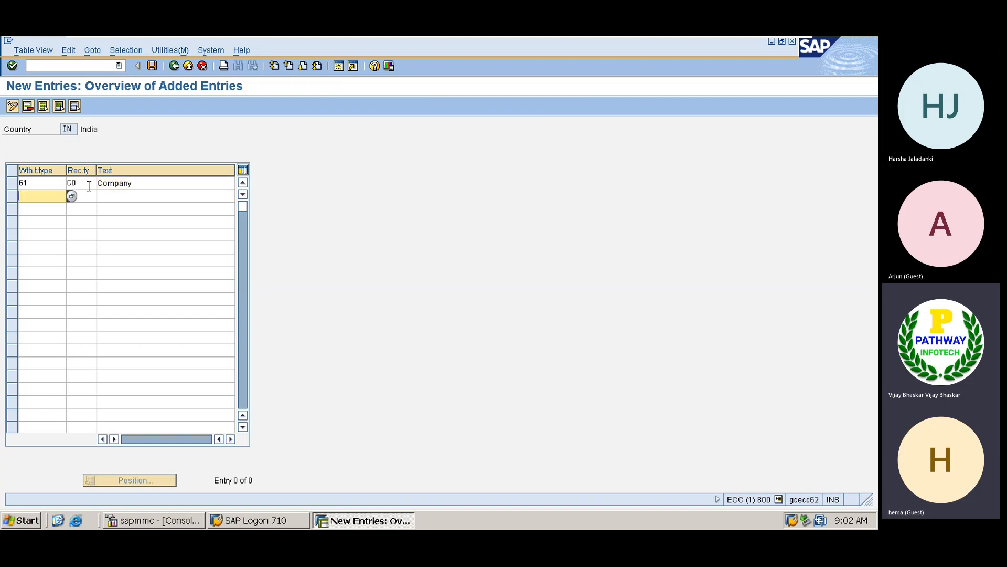
- Add recipient type CO with the text "Company" for withholding tax type GA
{"action": "left_click", "coordinate": [72, 198]}
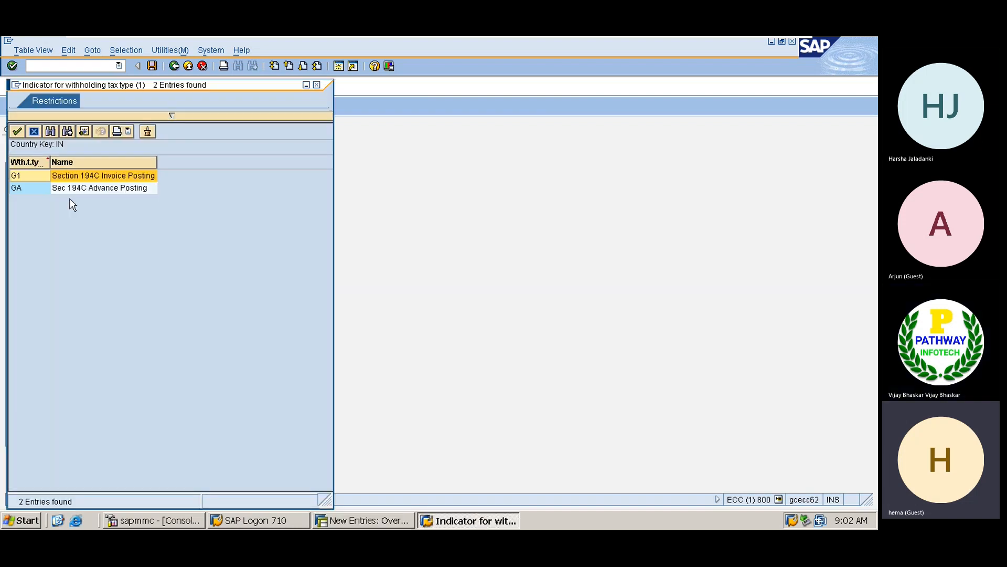
{"action": "double_click", "coordinate": [54, 188]}
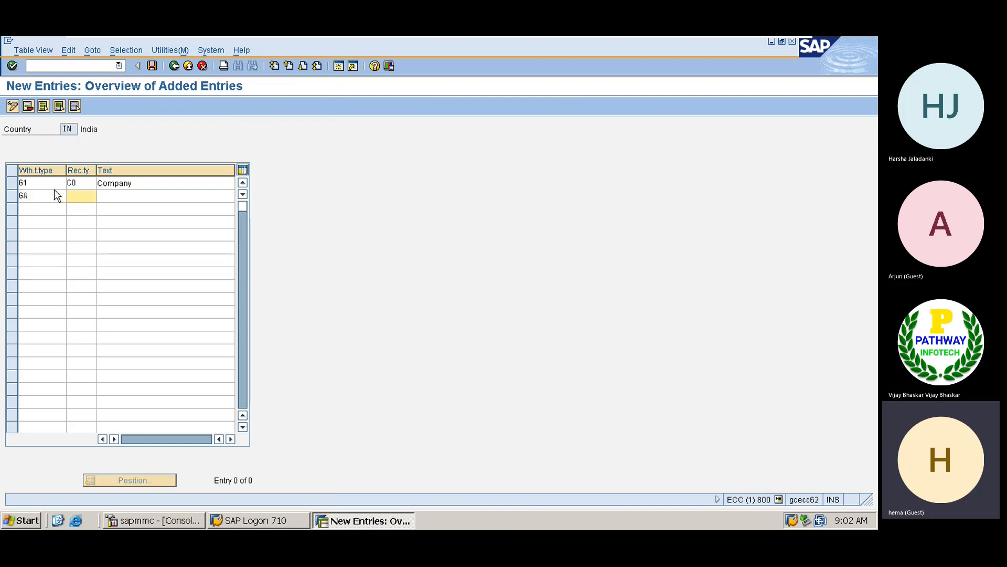
{"action": "type", "text": "CO"}
{"action": "key", "text": "Tab"}
{"action": "type", "text": "C"}
{"action": "key", "text": "Down"}
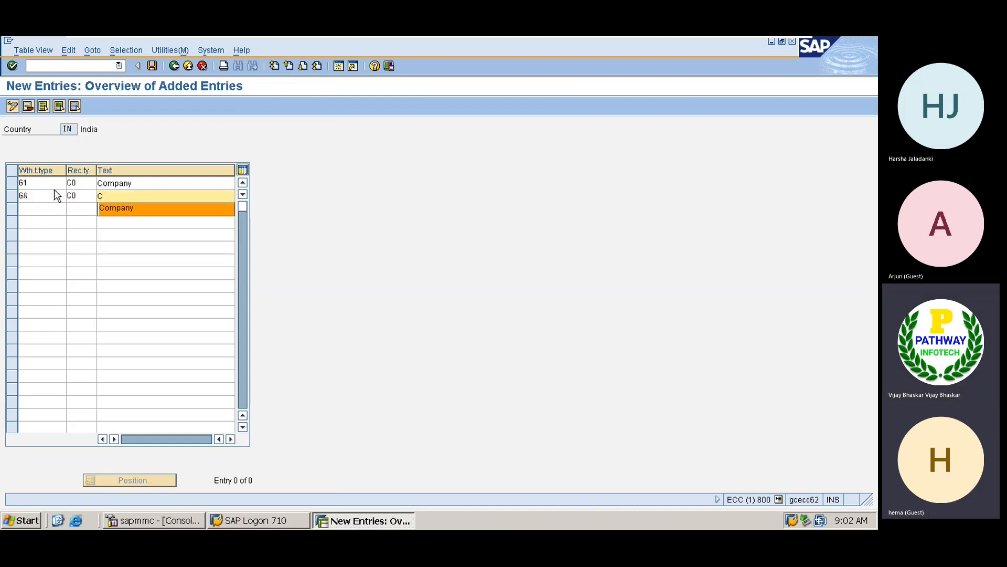
{"action": "key", "text": "Return"}
{"action": "key", "text": "Return"}
- Save the recipient type entries and return to the implementation guide
{"action": "key", "text": "ctrl+s"}
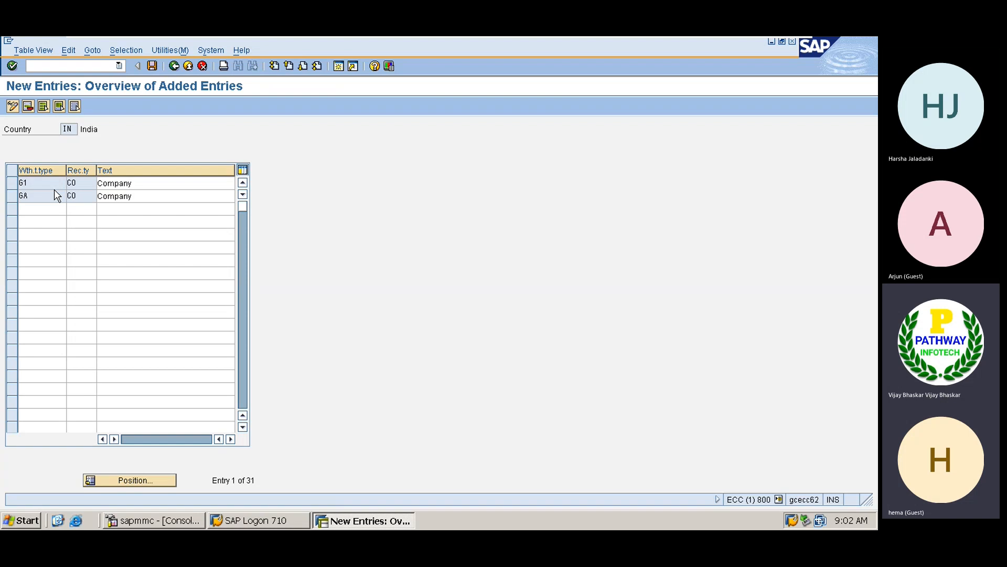
{"action": "key", "text": "Return"}
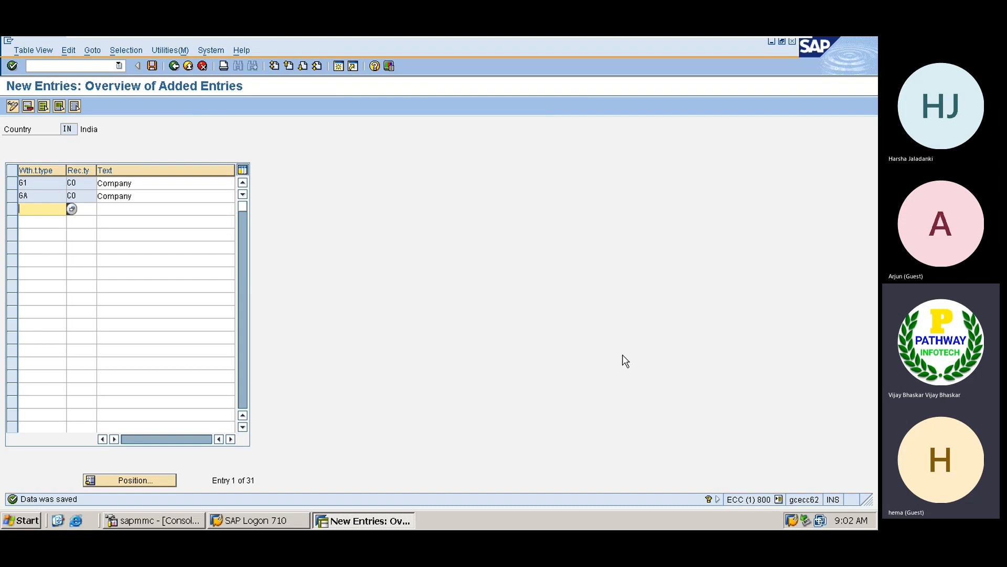
{"action": "left_click", "coordinate": [846, 529]}
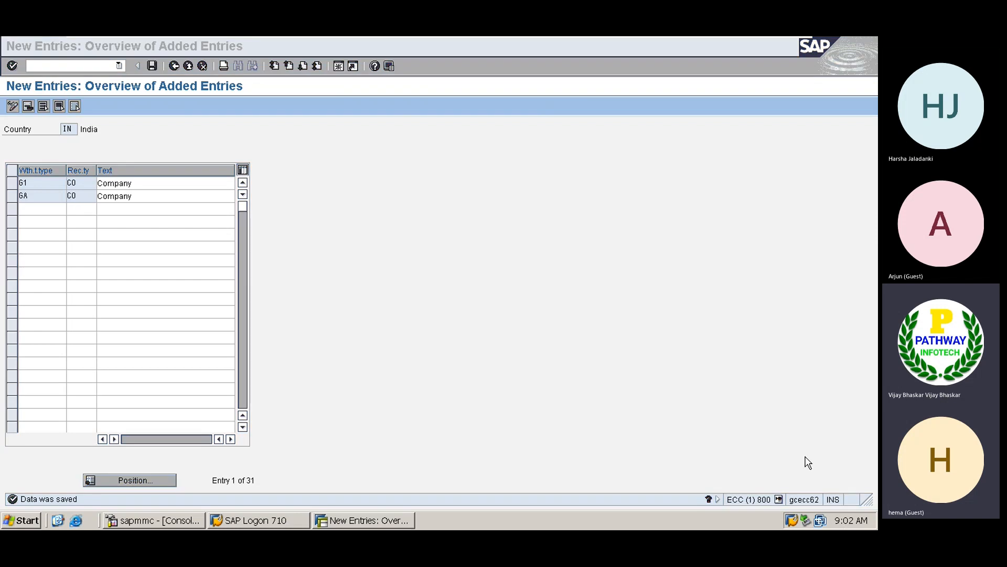
{"action": "left_click", "coordinate": [644, 257]}
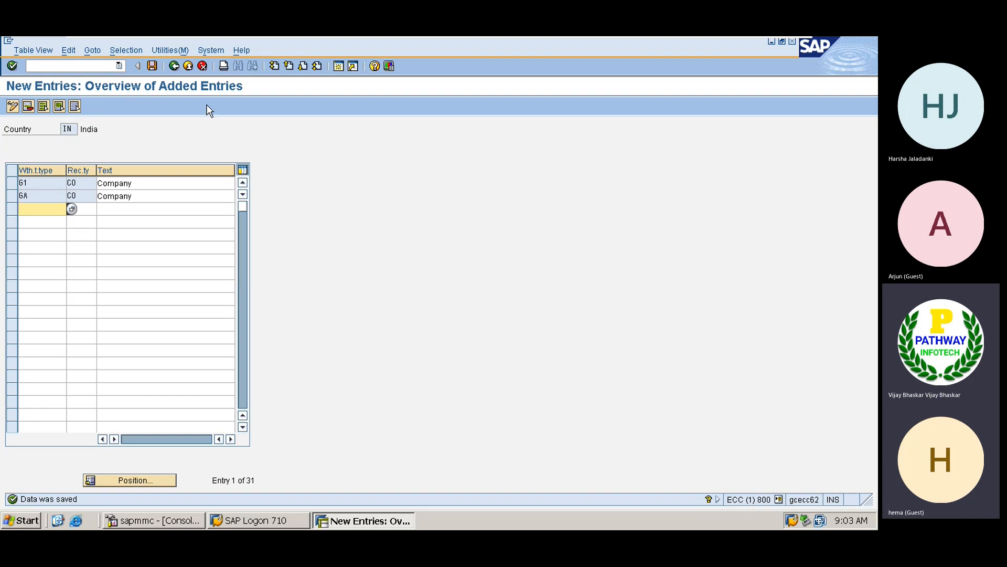
{"action": "left_click", "coordinate": [173, 67]}
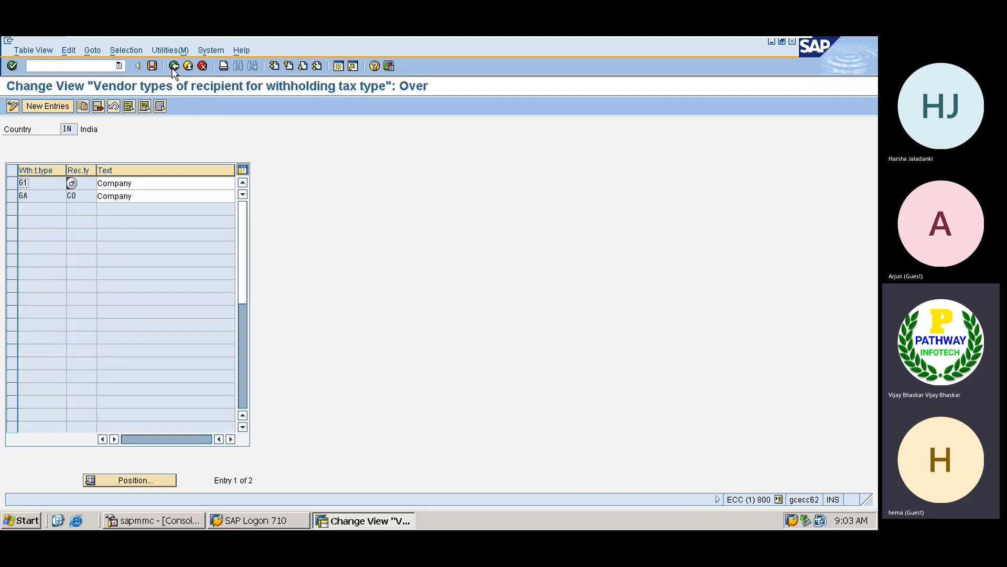
{"action": "left_click", "coordinate": [174, 67]}
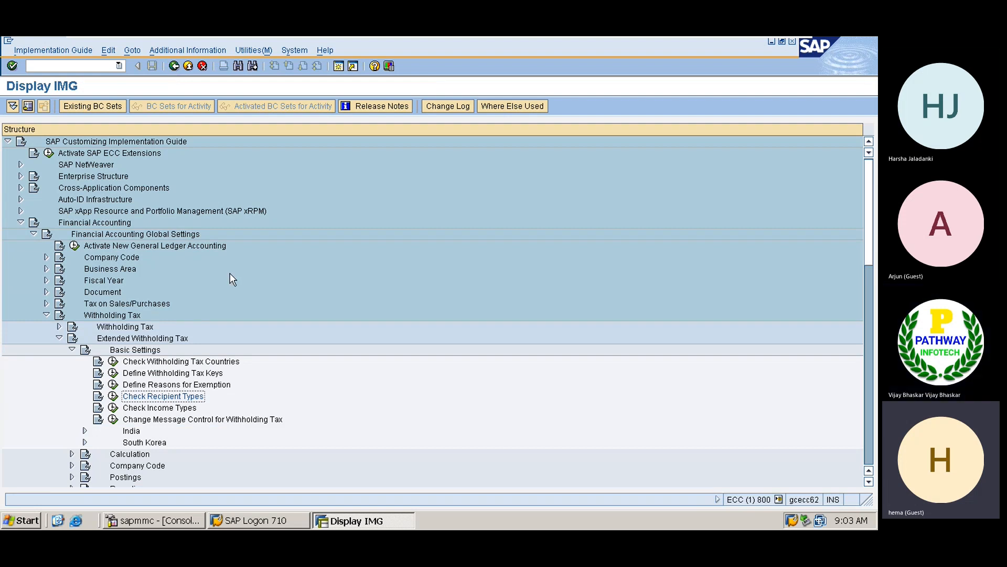
- Expand India under Basic Settings, open the Maintain Tax Due Dates activity and start adding new entries
{"action": "double_click", "coordinate": [132, 431]}
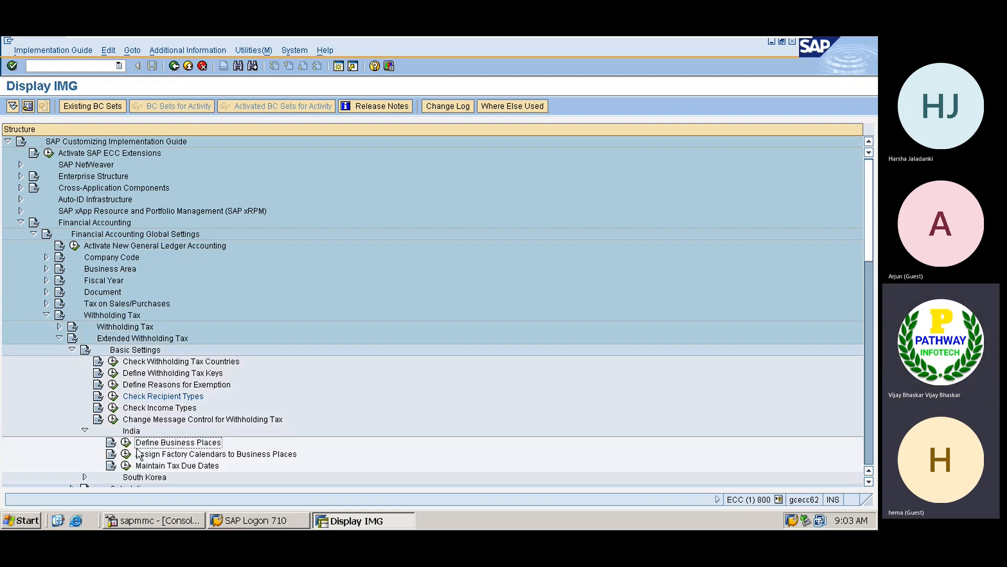
{"action": "left_click", "coordinate": [125, 466]}
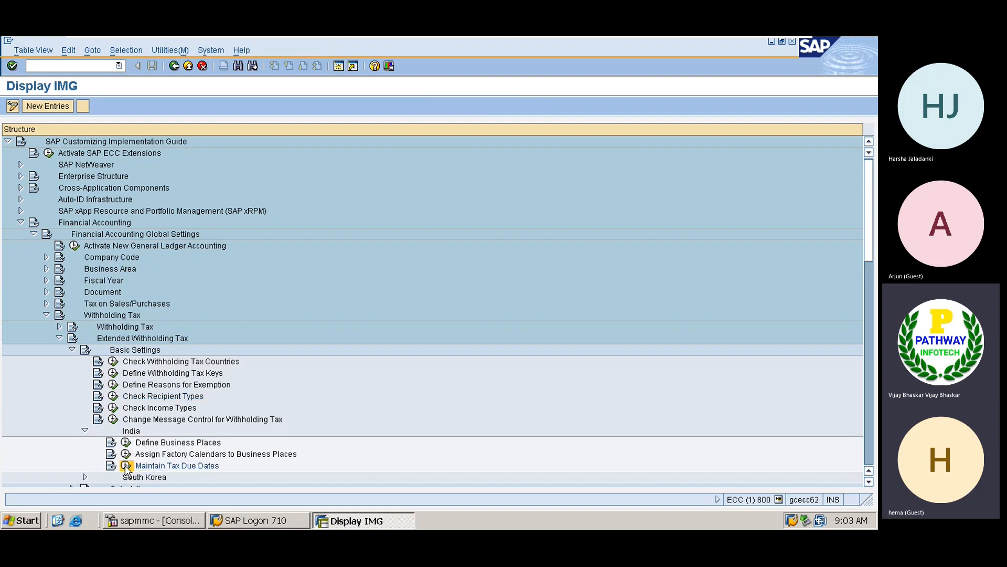
{"action": "left_click", "coordinate": [62, 106]}
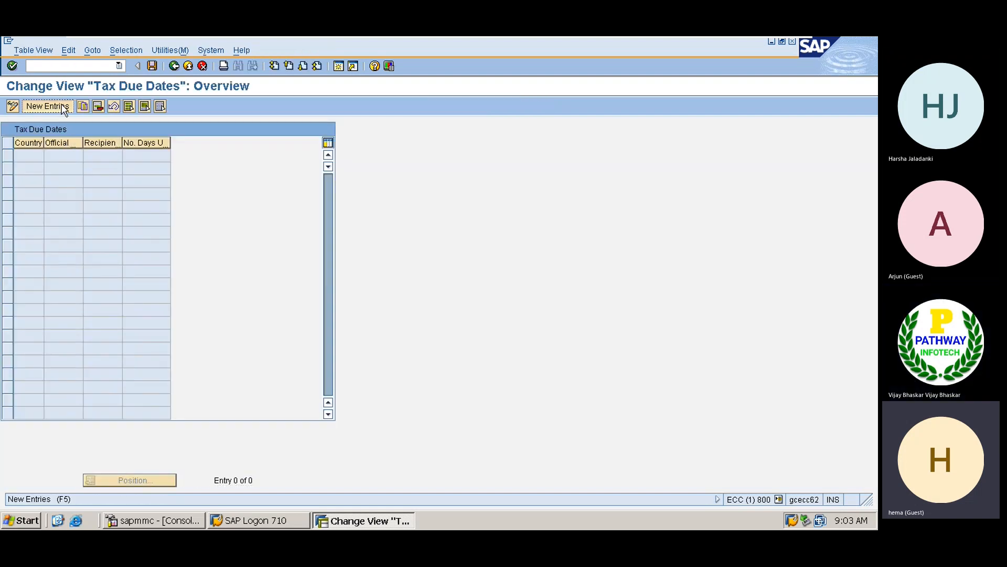
- Enter a tax due date for country IN with official key 194C, recipient type CO and 777 as the number of days
{"action": "type", "text": "IN"}
{"action": "key", "text": "Tab"}
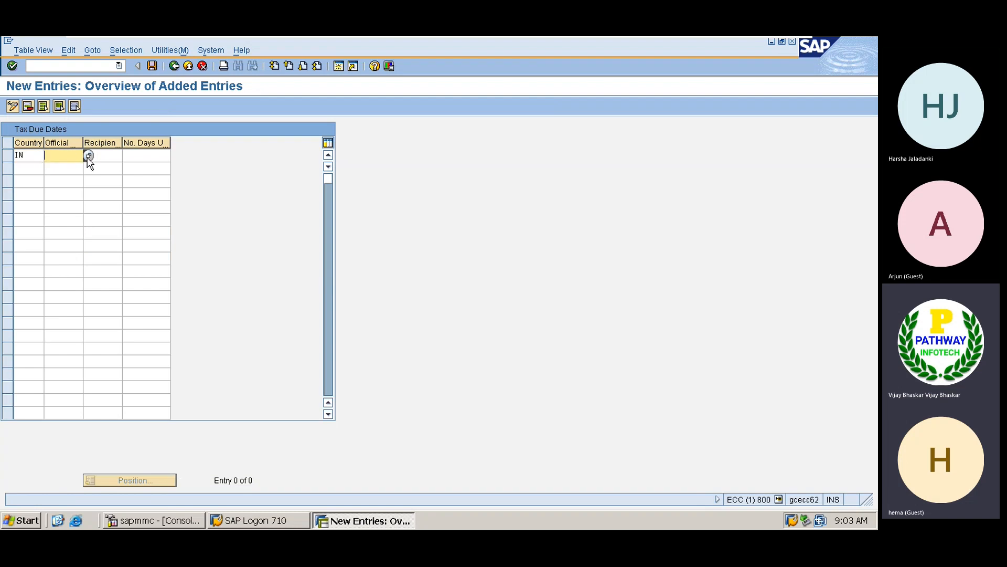
{"action": "left_click", "coordinate": [88, 156]}
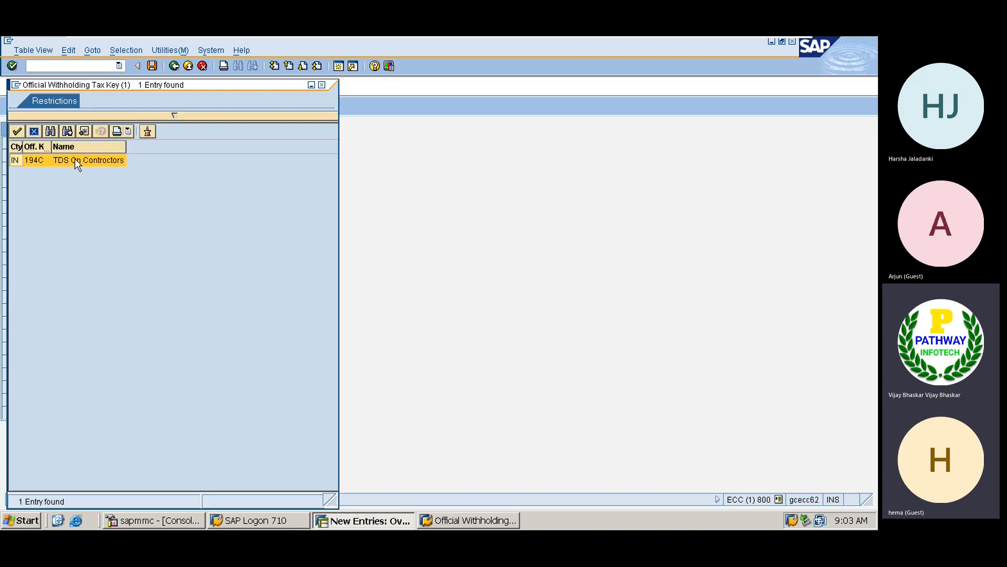
{"action": "double_click", "coordinate": [87, 159]}
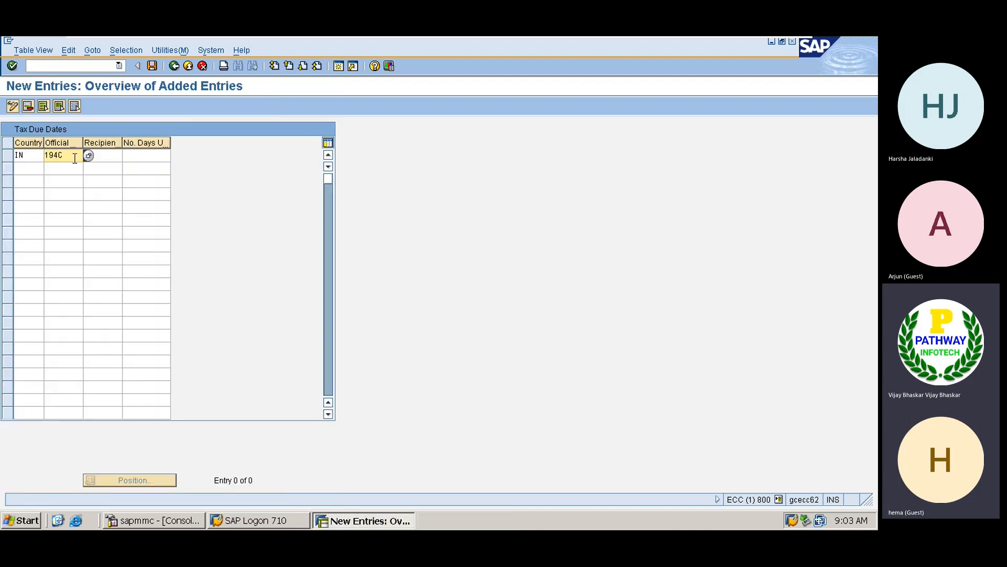
{"action": "left_click", "coordinate": [111, 156]}
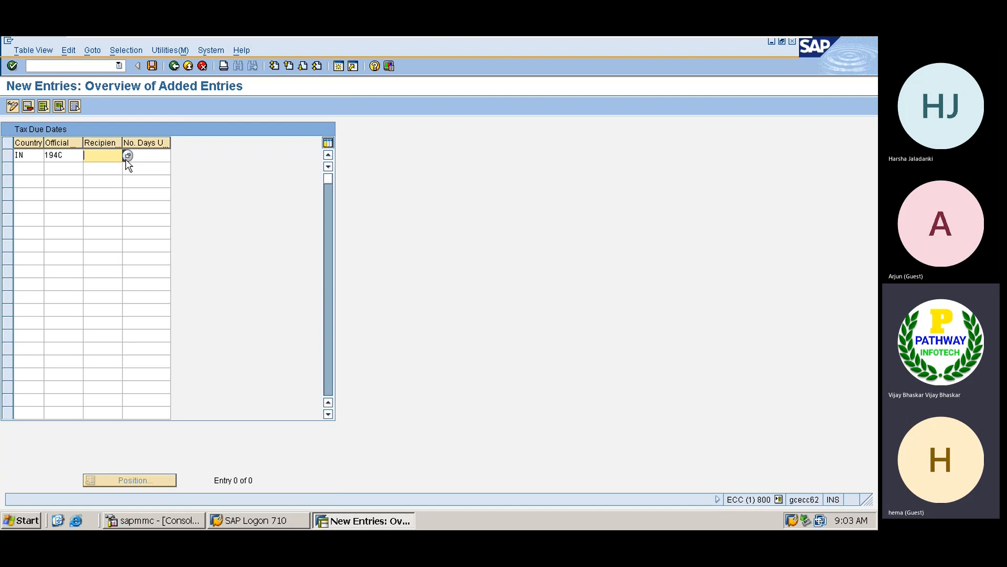
{"action": "left_click", "coordinate": [127, 157]}
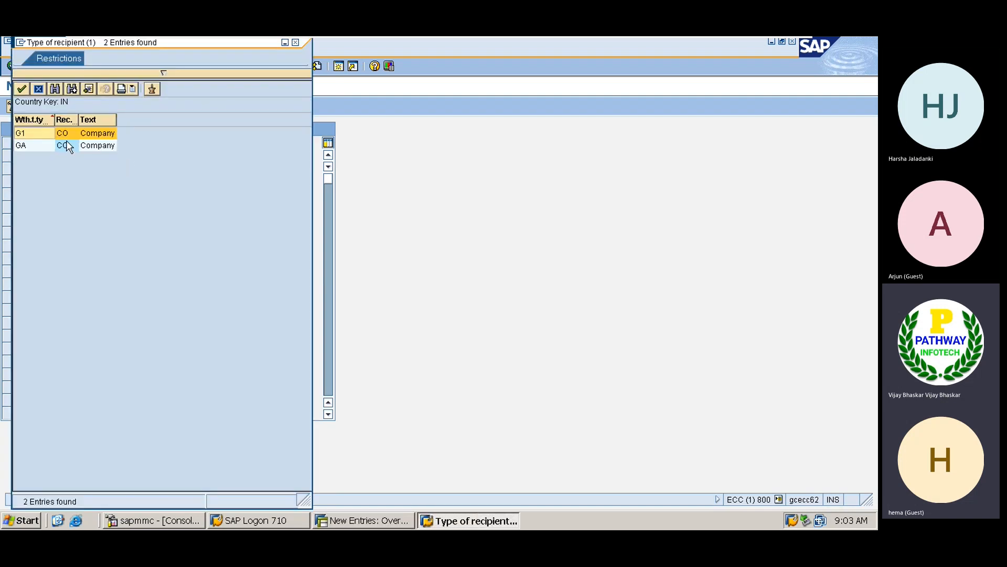
{"action": "double_click", "coordinate": [65, 134]}
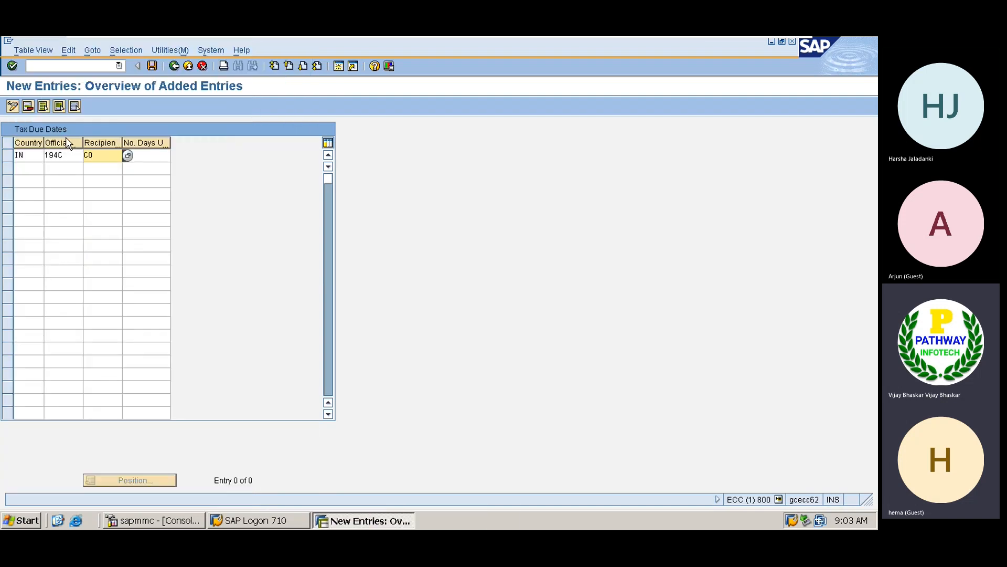
{"action": "left_click", "coordinate": [147, 155]}
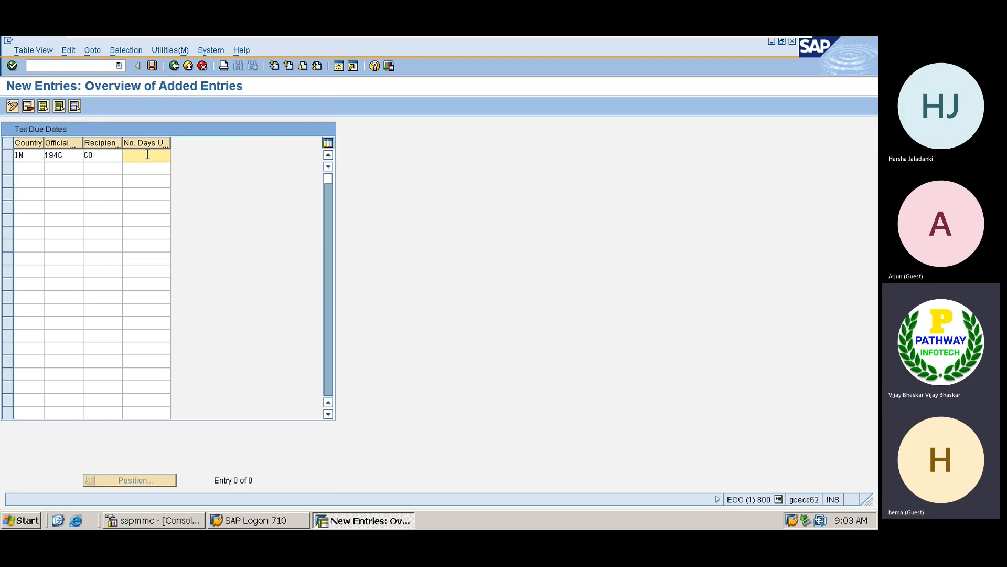
{"action": "type", "text": "777"}
{"action": "key", "text": "Return"}
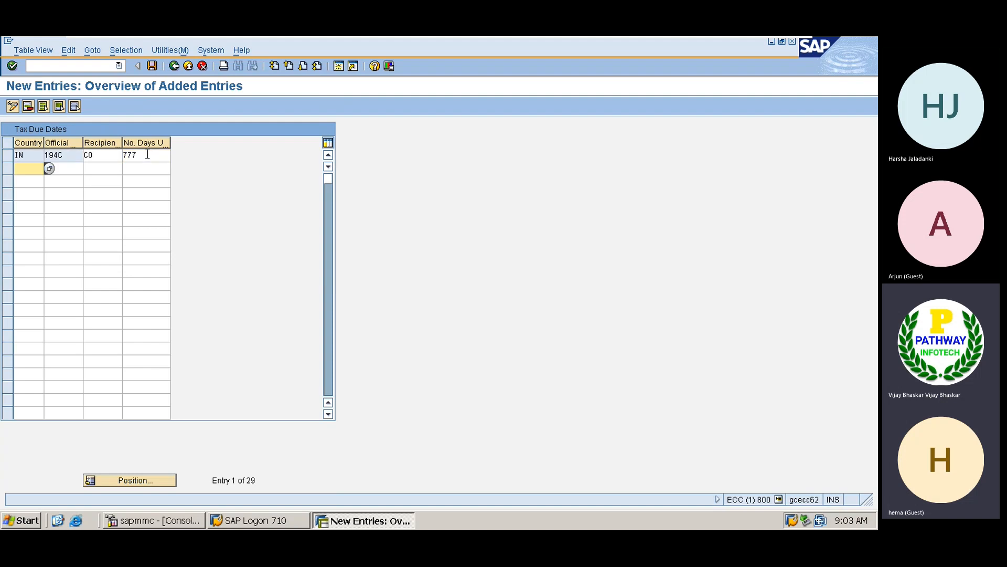
- Save the tax due date entry under the proposed customizing request and return to the implementation guide
{"action": "left_click", "coordinate": [153, 66]}
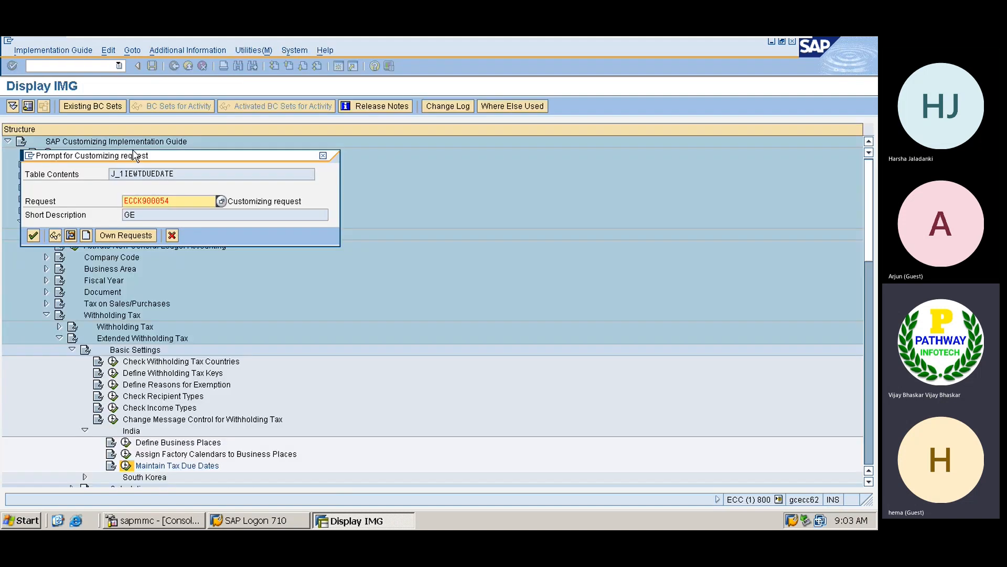
{"action": "left_click", "coordinate": [33, 236]}
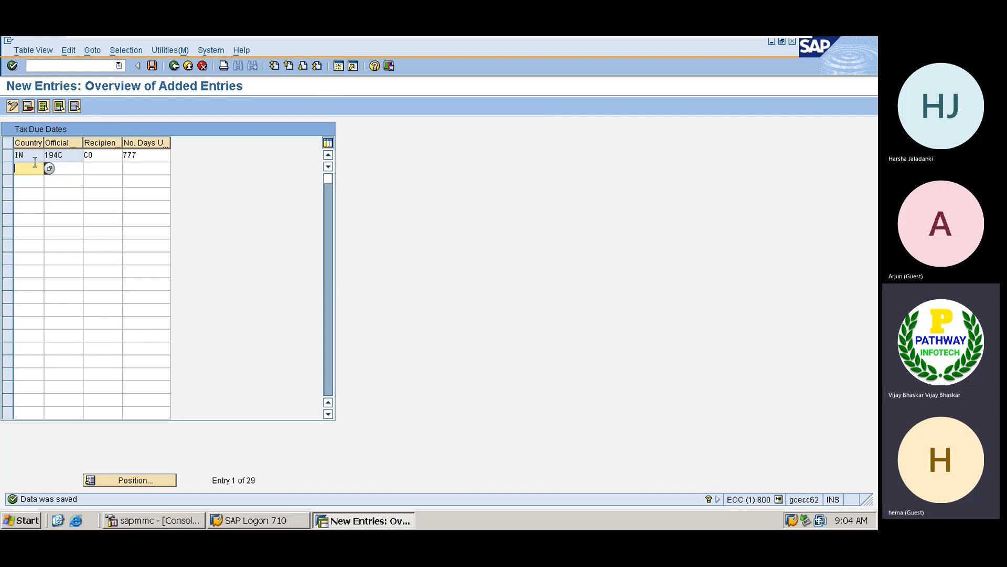
{"action": "left_click", "coordinate": [175, 67]}
{"action": "left_click", "coordinate": [174, 66]}
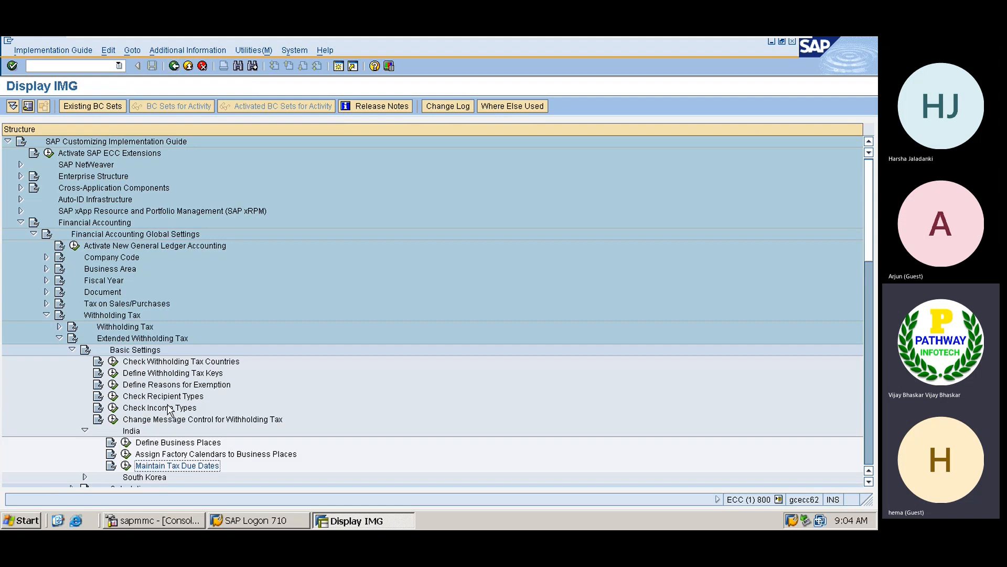
- Collapse the India node and the Basic Settings branch under Extended Withholding Tax
{"action": "left_click", "coordinate": [132, 431]}
{"action": "double_click", "coordinate": [131, 431]}
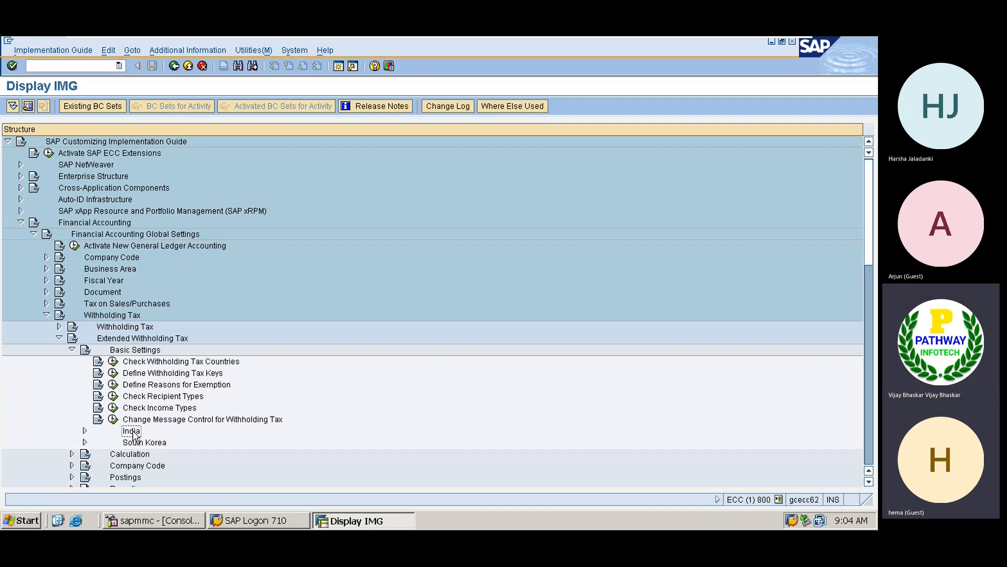
{"action": "key", "text": "Up"}
{"action": "key", "text": "Up"}
{"action": "key", "text": "Up"}
{"action": "key", "text": "Up"}
{"action": "key", "text": "Up"}
{"action": "key", "text": "Up"}
{"action": "key", "text": "Up"}
{"action": "key", "text": "Left"}
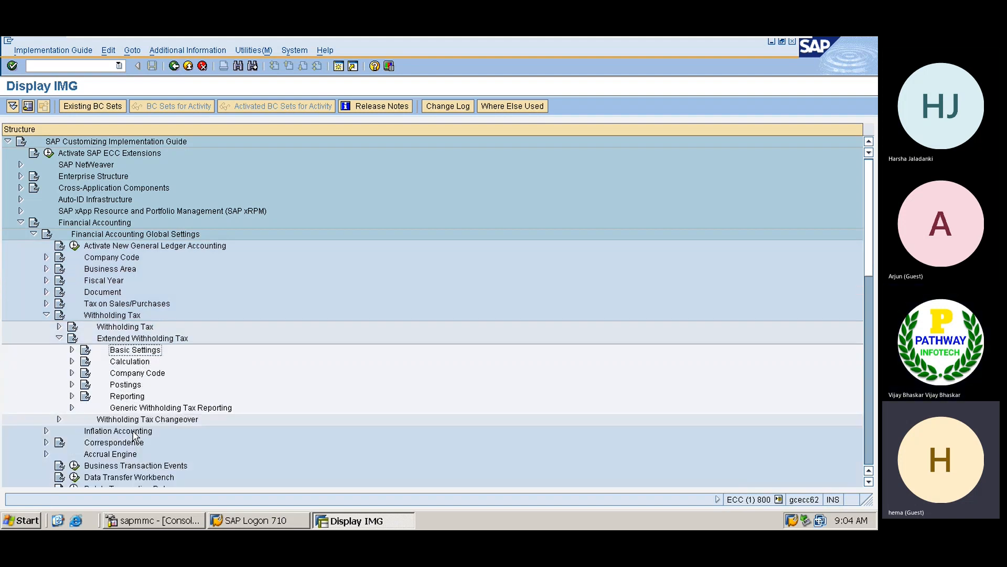
- Expand the Company Code branch, open Assign Withholding Tax Types to Company Codes and start a new entry
{"action": "key", "text": "Down"}
{"action": "key", "text": "Down"}
{"action": "key", "text": "Right"}
{"action": "key", "text": "Down"}
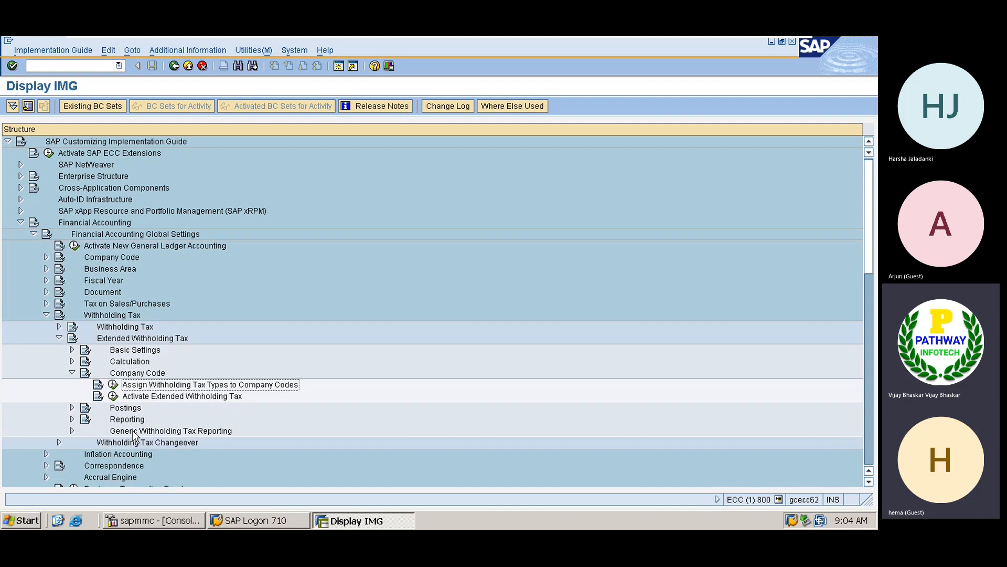
{"action": "left_click", "coordinate": [113, 385]}
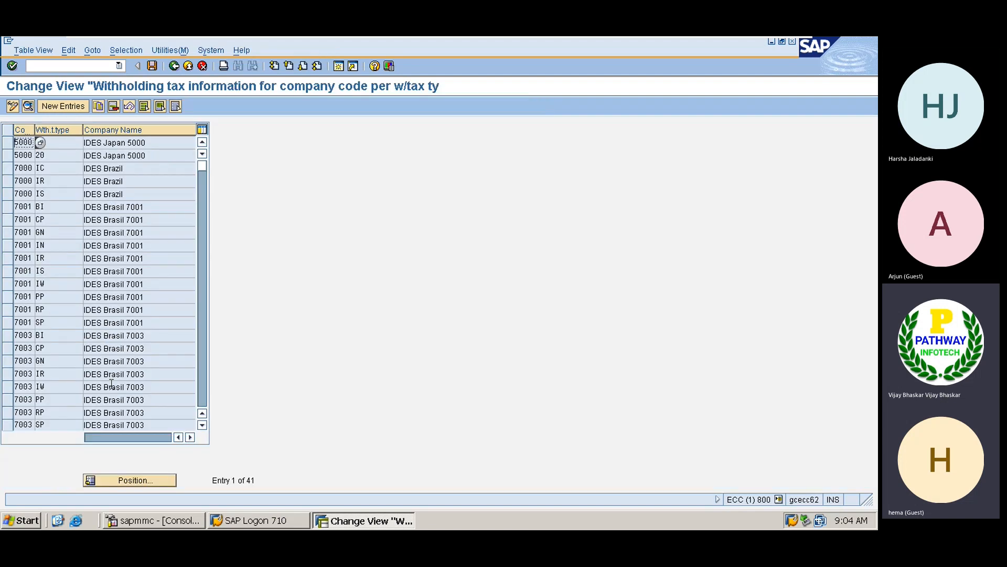
{"action": "left_click", "coordinate": [57, 105]}
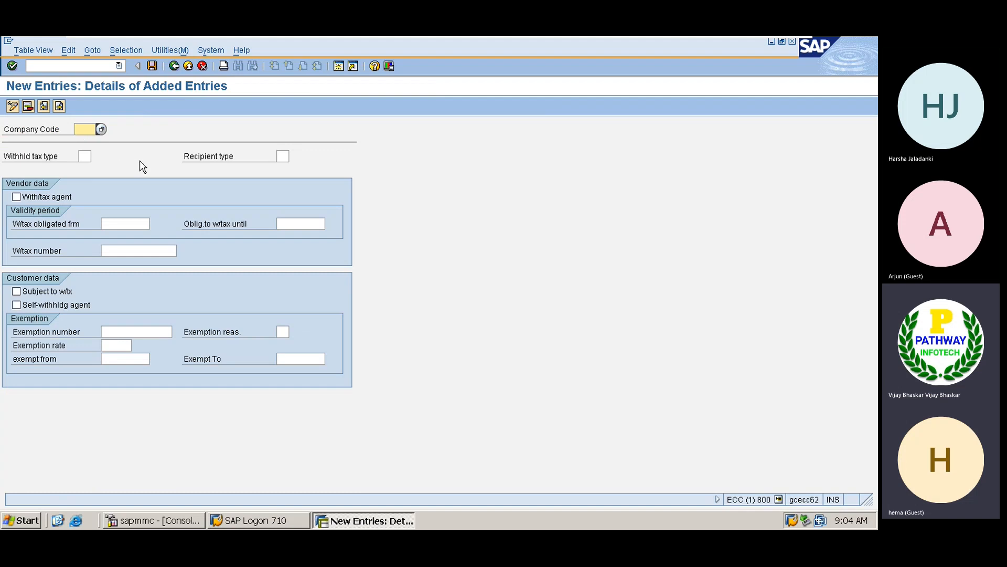
- Assign withholding tax type G1 with recipient type CO to company code GE01
{"action": "type", "text": "GE01"}
{"action": "key", "text": "Tab"}
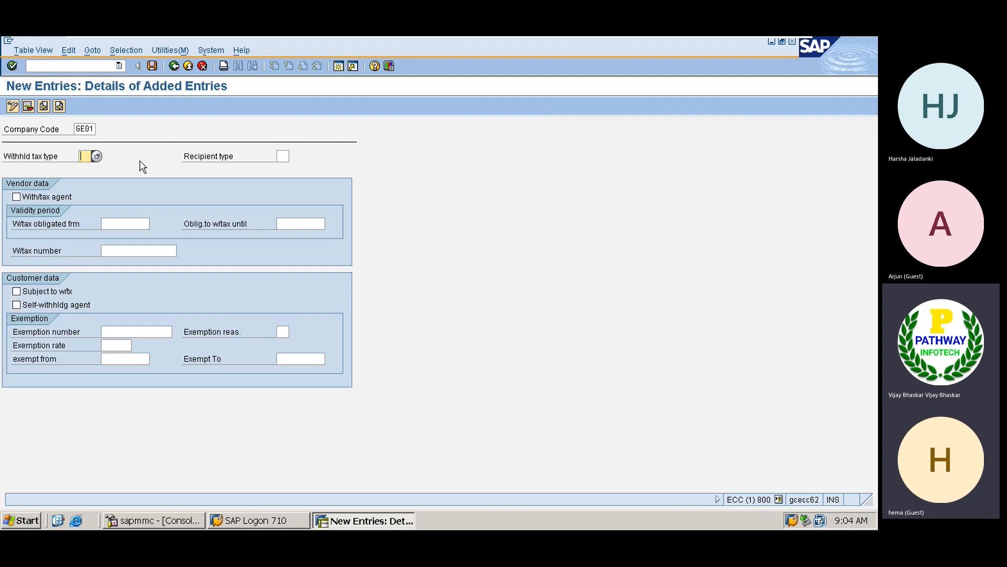
{"action": "left_click", "coordinate": [96, 156]}
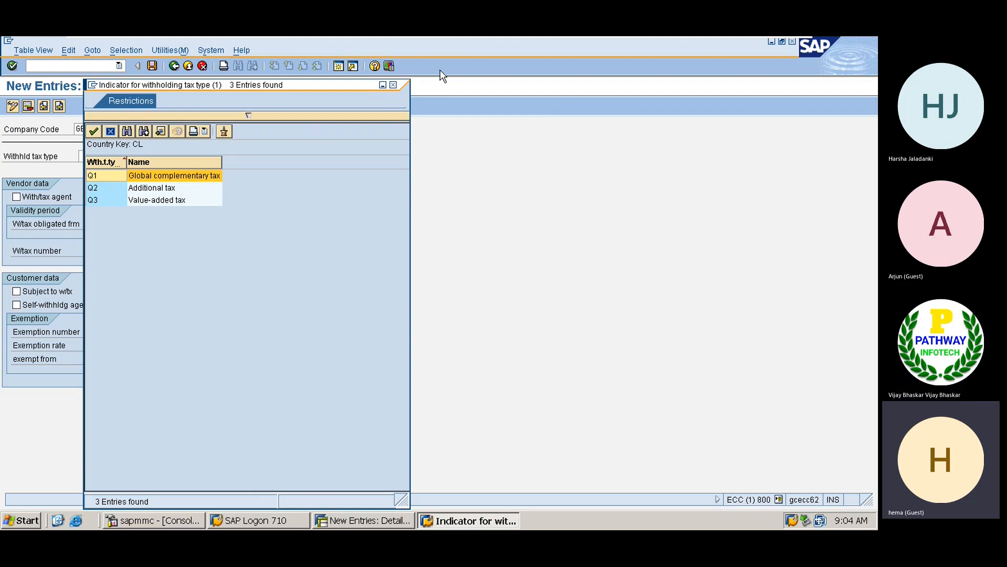
{"action": "left_click", "coordinate": [394, 85]}
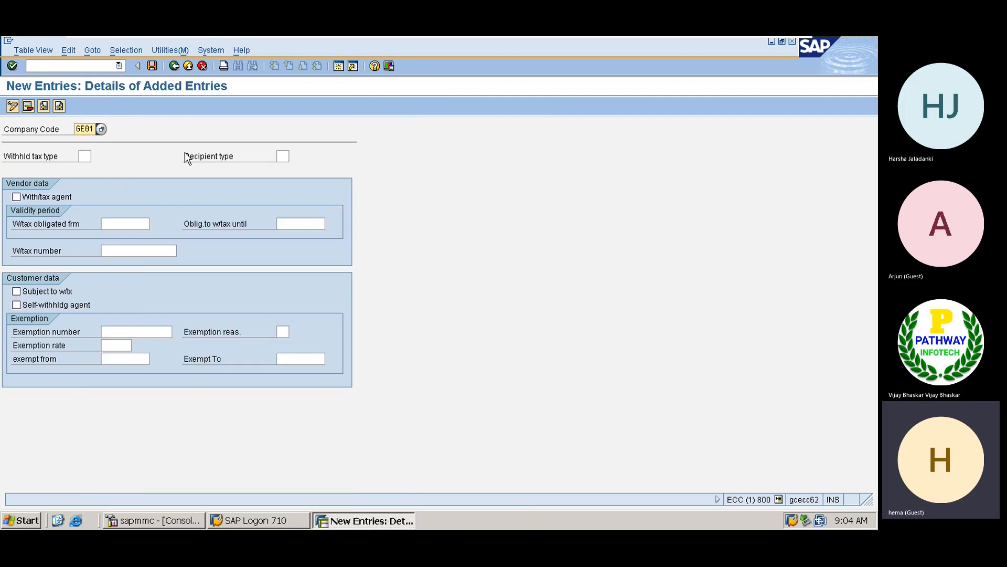
{"action": "left_click", "coordinate": [82, 156]}
{"action": "type", "text": "61"}
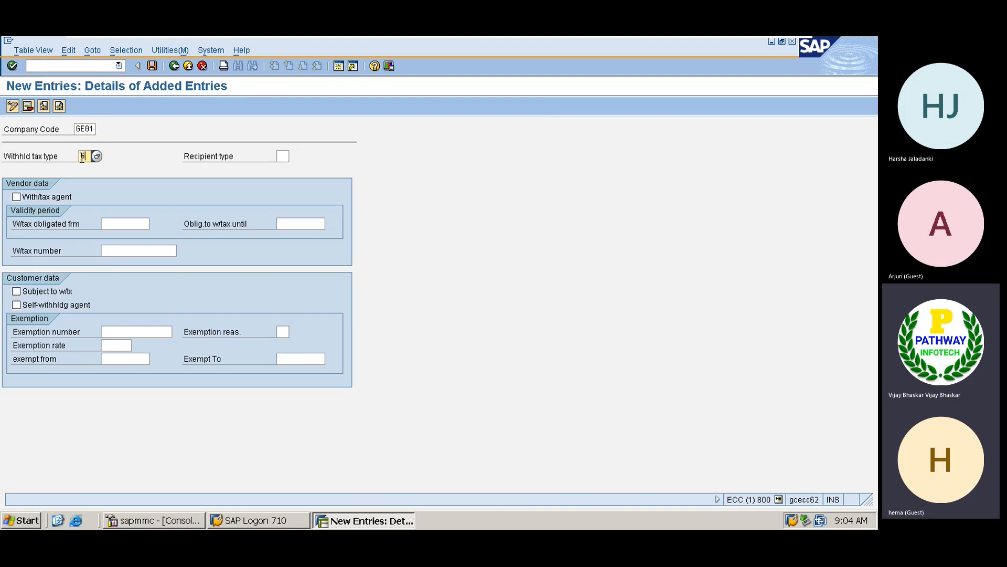
{"action": "key", "text": "Tab"}
{"action": "type", "text": "CO"}
{"action": "key", "text": "Return"}
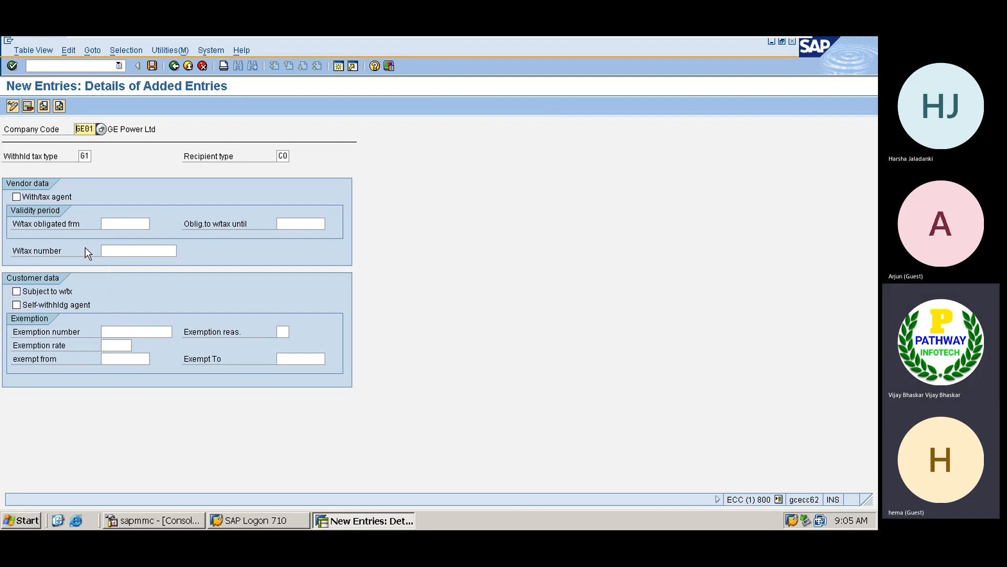
- Mark GE01 as withholding tax agent for vendors under type G1, with obligation valid from 01.04.2022 until 31.03.2023
{"action": "left_click", "coordinate": [45, 197]}
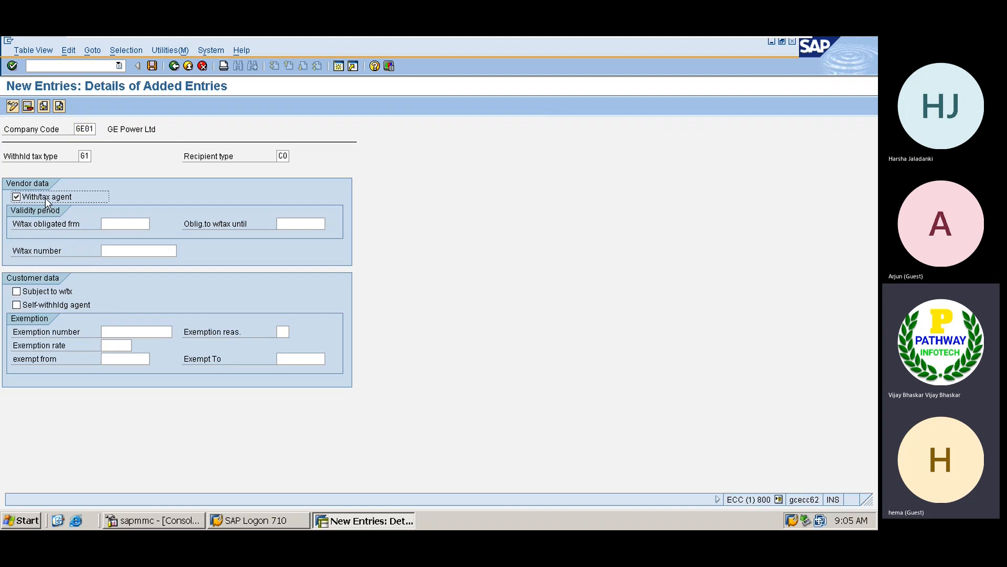
{"action": "left_click", "coordinate": [126, 223]}
{"action": "type", "text": "01"}
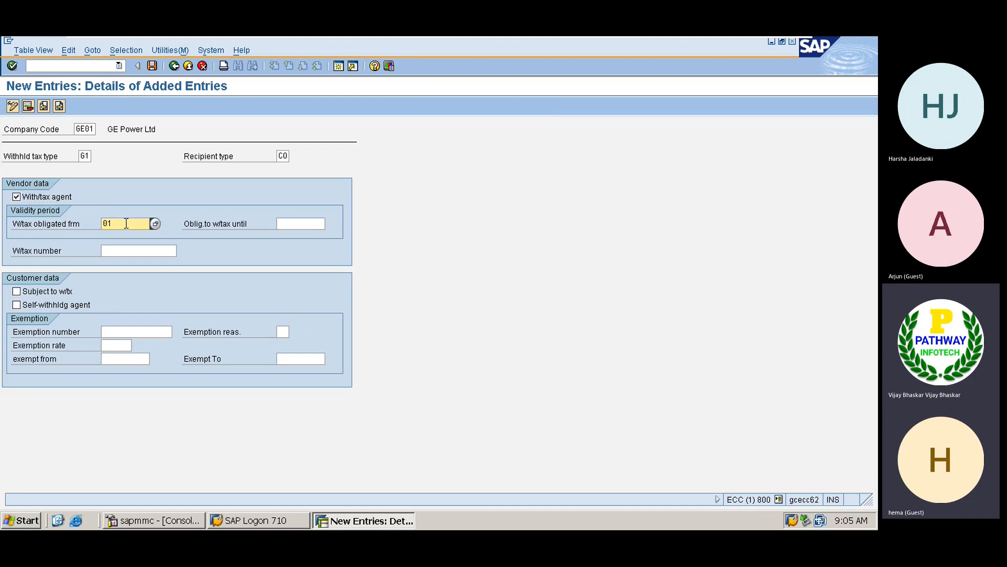
{"action": "type", "text": "0423"}
{"action": "type", "text": "22"}
{"action": "key", "text": "Tab"}
{"action": "type", "text": "31"}
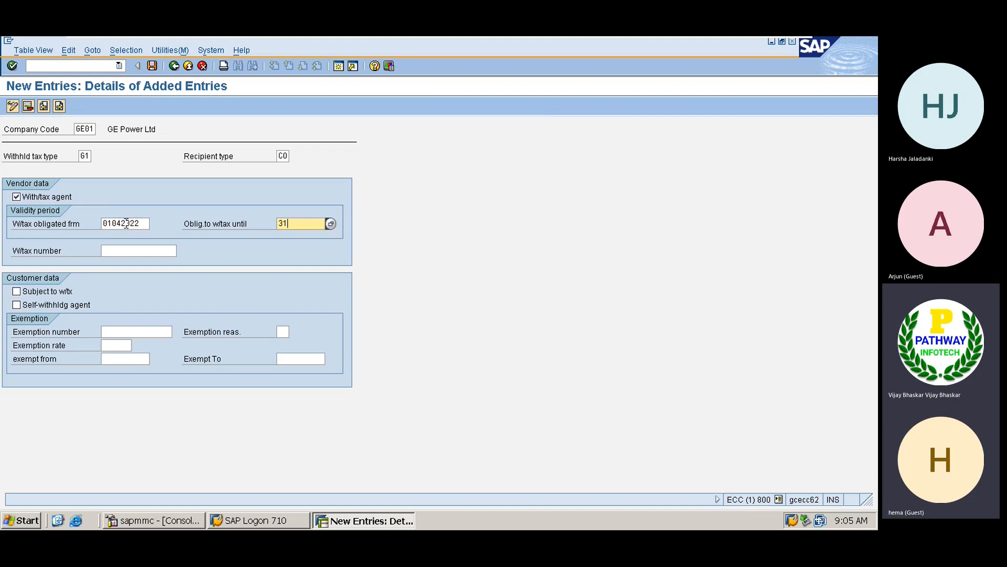
{"action": "type", "text": "032023"}
{"action": "key", "text": "Return"}
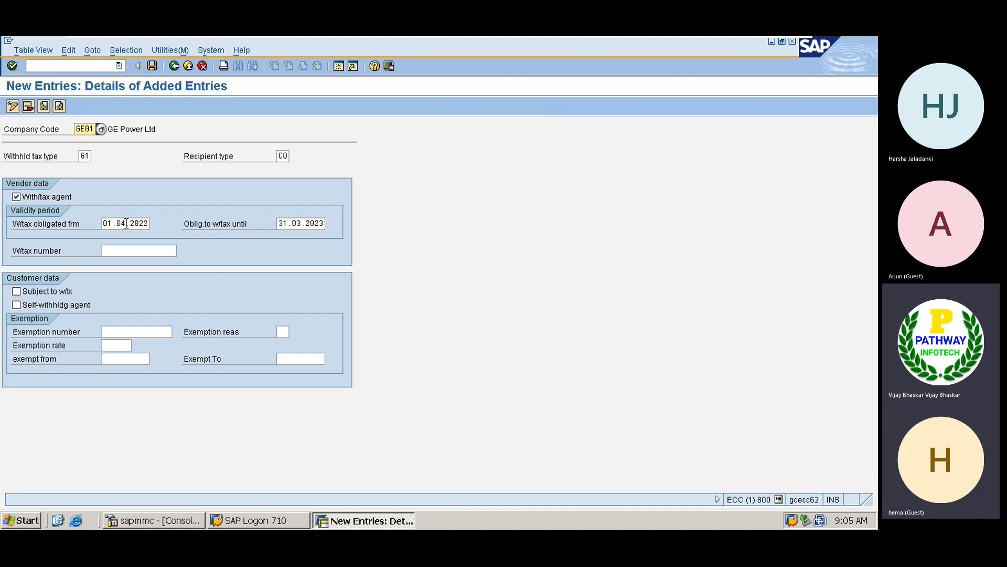
- Save the G1 assignment under the proposed customizing request and return to the list of company code entries
{"action": "left_click", "coordinate": [152, 66]}
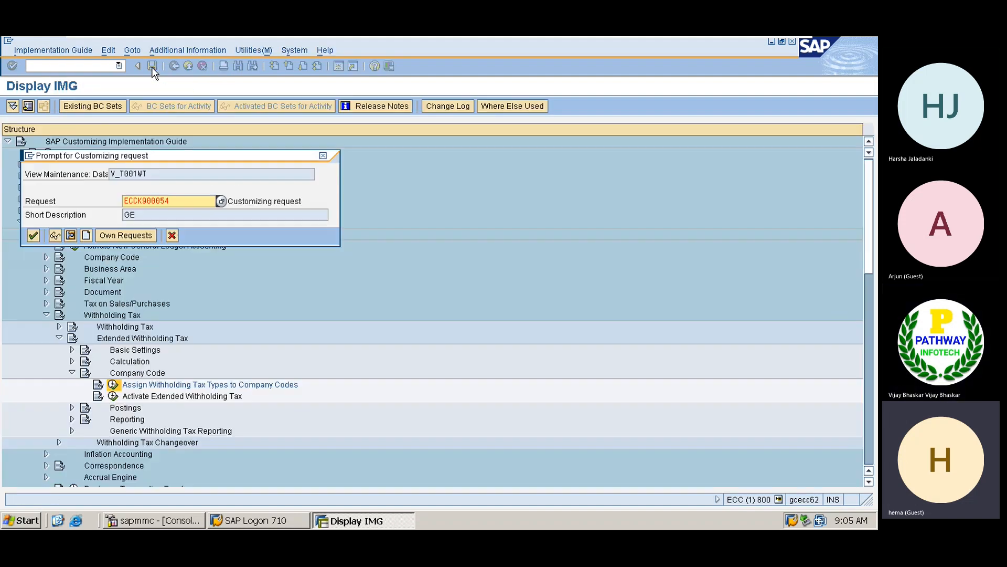
{"action": "left_click", "coordinate": [33, 235]}
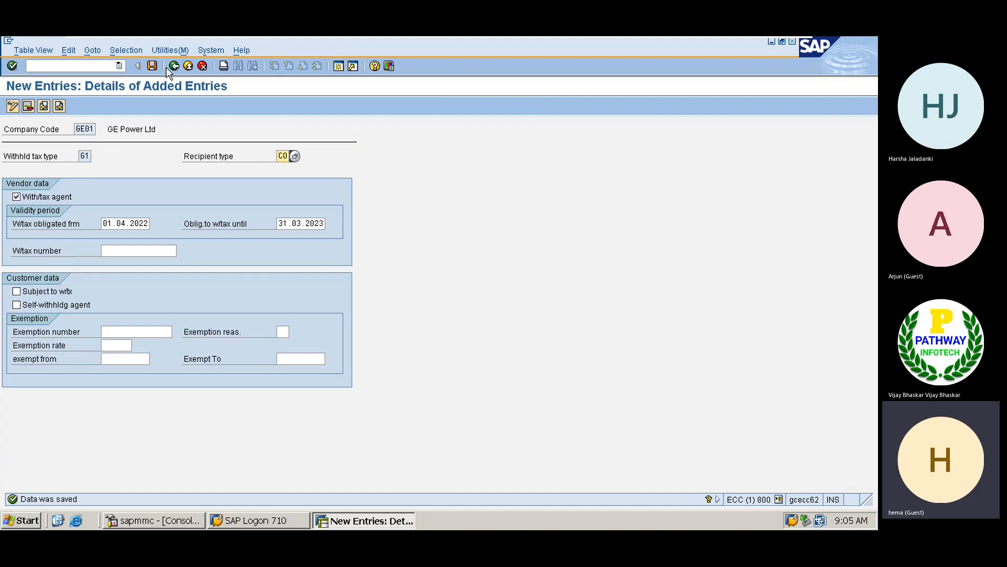
{"action": "left_click", "coordinate": [86, 158]}
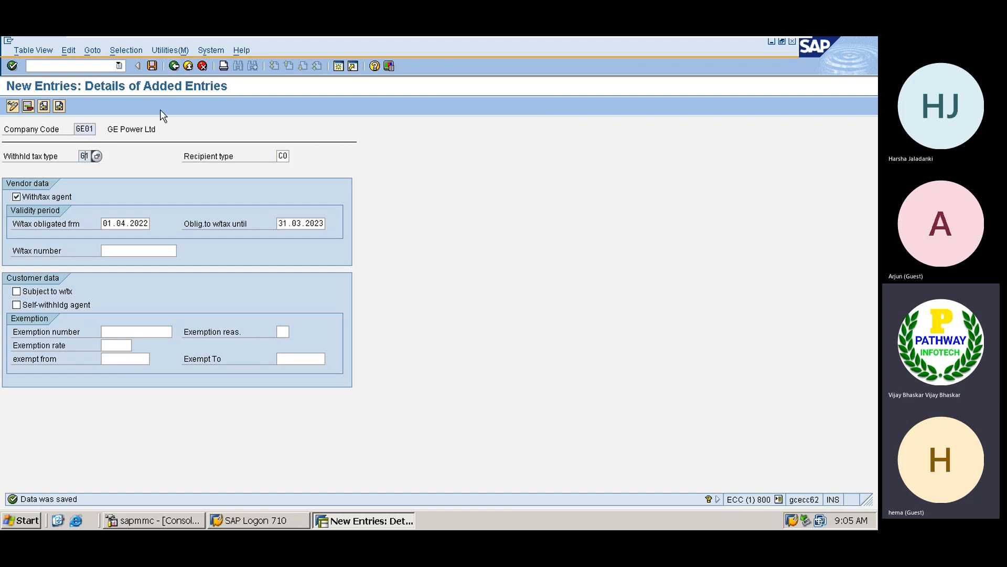
{"action": "left_click", "coordinate": [174, 66]}
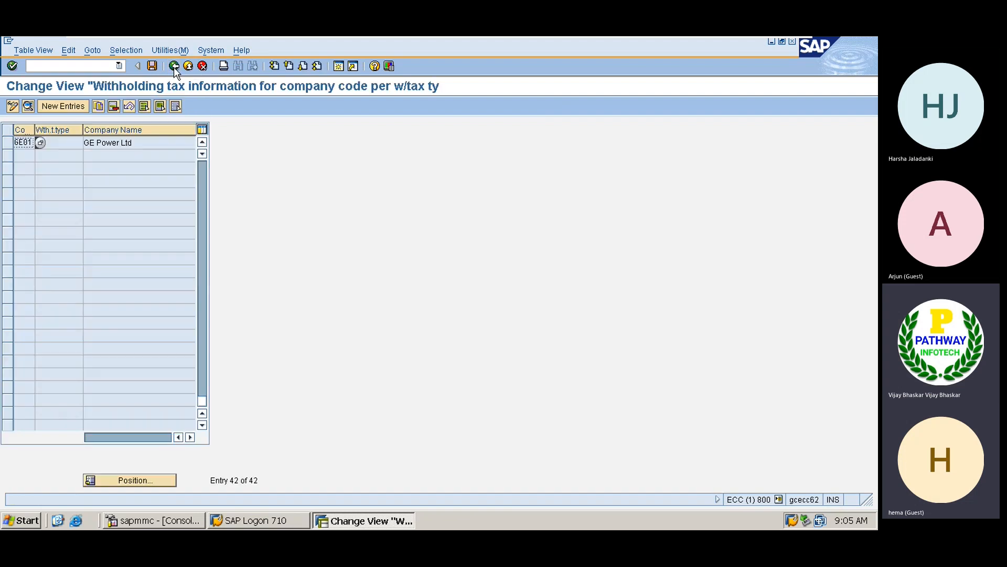
- Copy the GE01 assignment to withholding tax type GA, then save it and return to the implementation guide
{"action": "left_click", "coordinate": [7, 142]}
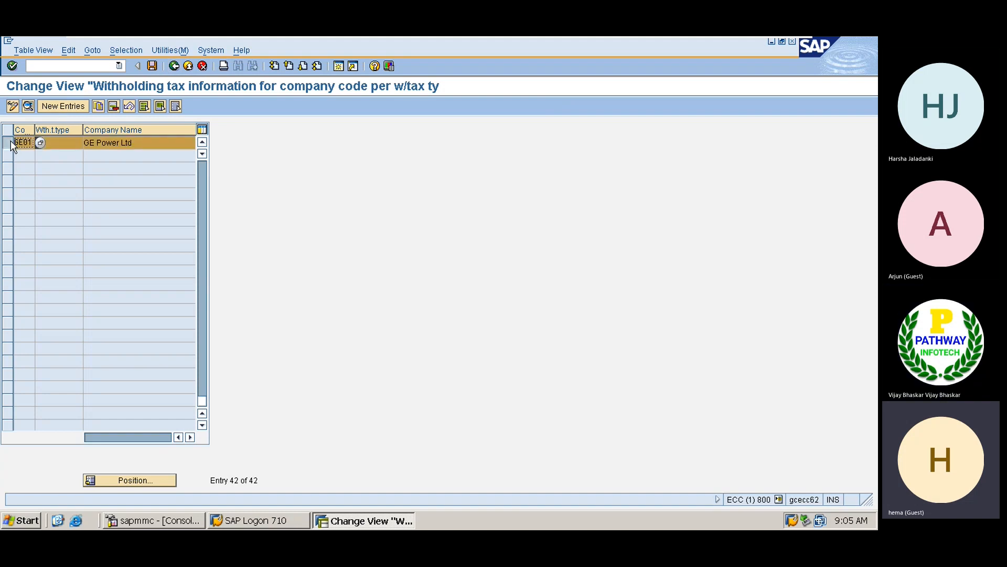
{"action": "left_click", "coordinate": [98, 105]}
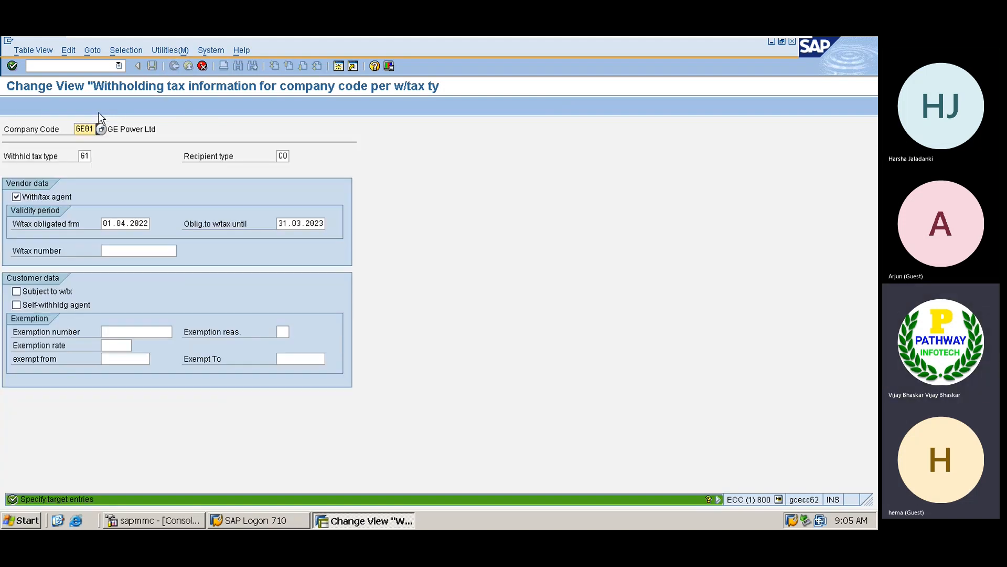
{"action": "left_click", "coordinate": [87, 157]}
{"action": "key", "text": "Delete"}
{"action": "key", "text": "Delete"}
{"action": "type", "text": "GA"}
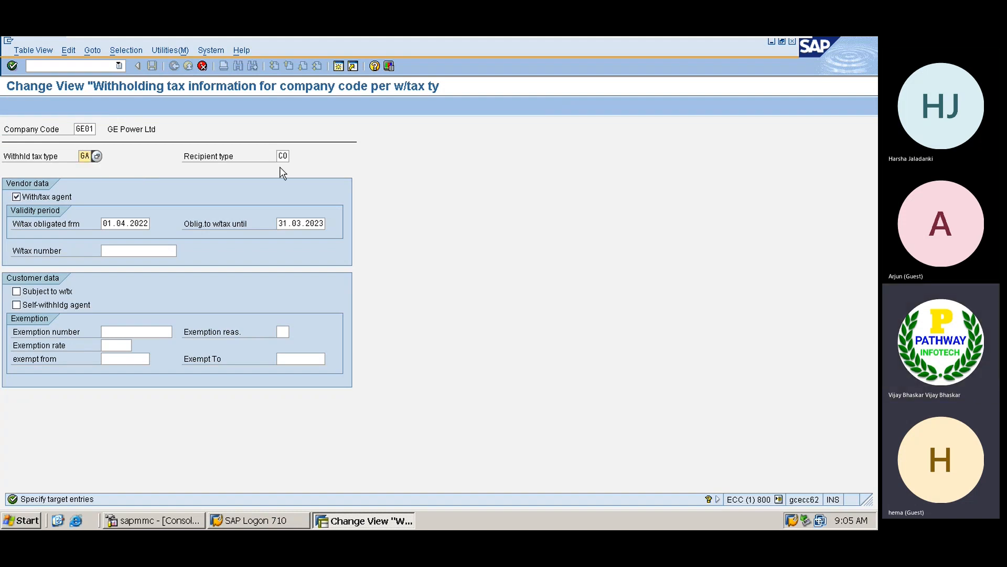
{"action": "key", "text": "Return"}
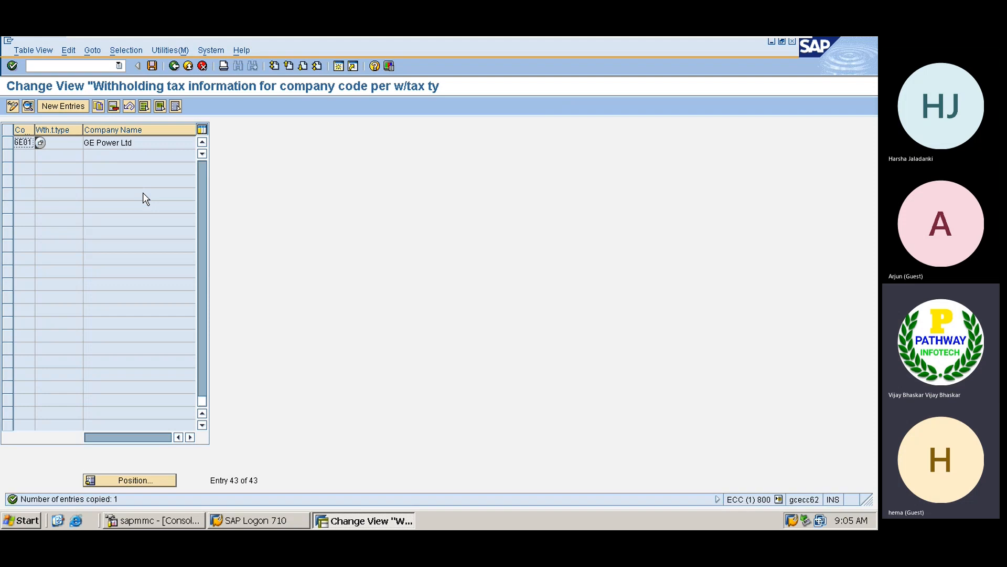
{"action": "left_click", "coordinate": [153, 66]}
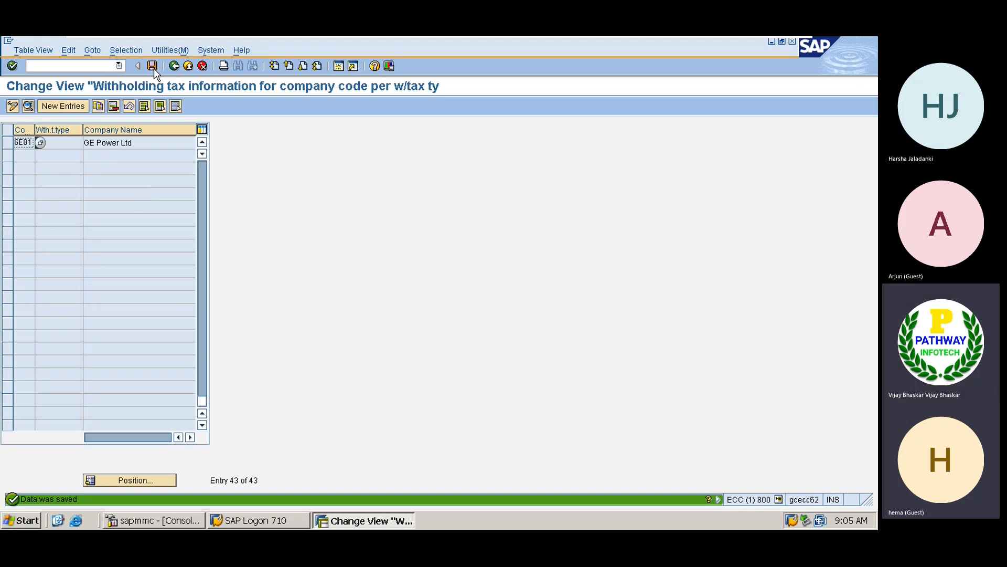
{"action": "left_click", "coordinate": [175, 68]}
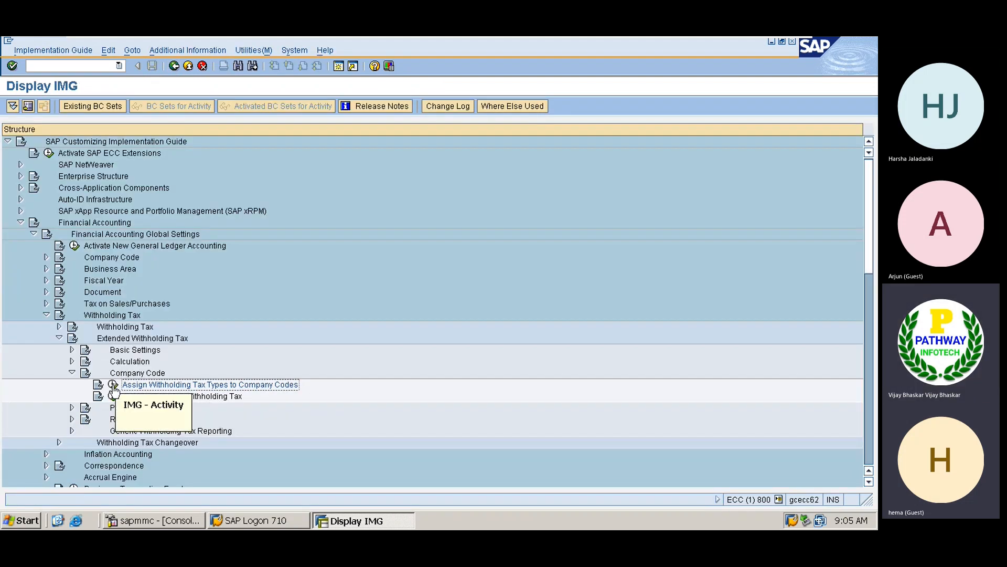
- Reopen Assign Withholding Tax Types to Company Codes and check the entries for company code GE01
{"action": "left_click", "coordinate": [113, 384]}
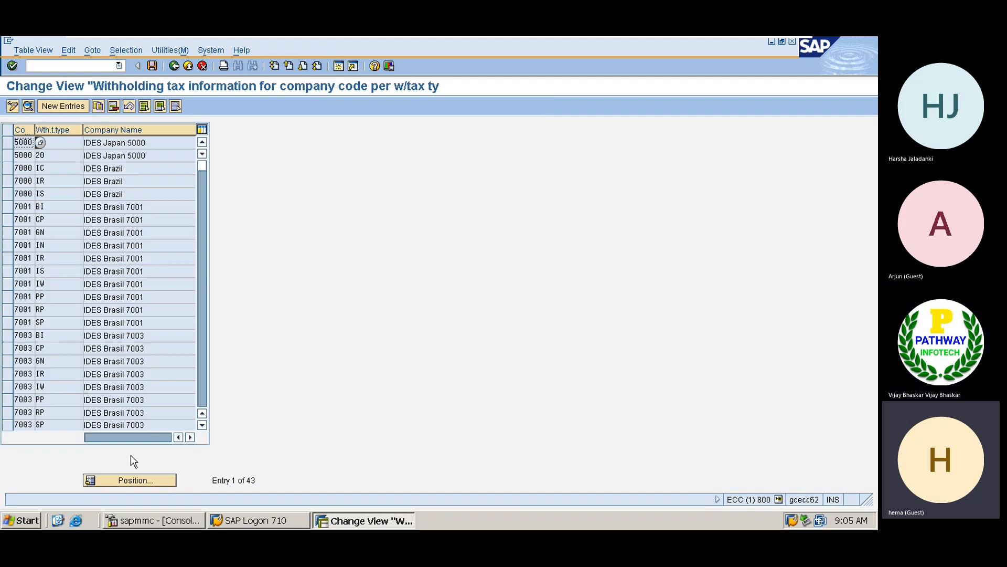
{"action": "left_click", "coordinate": [130, 479]}
{"action": "type", "text": "GE01"}
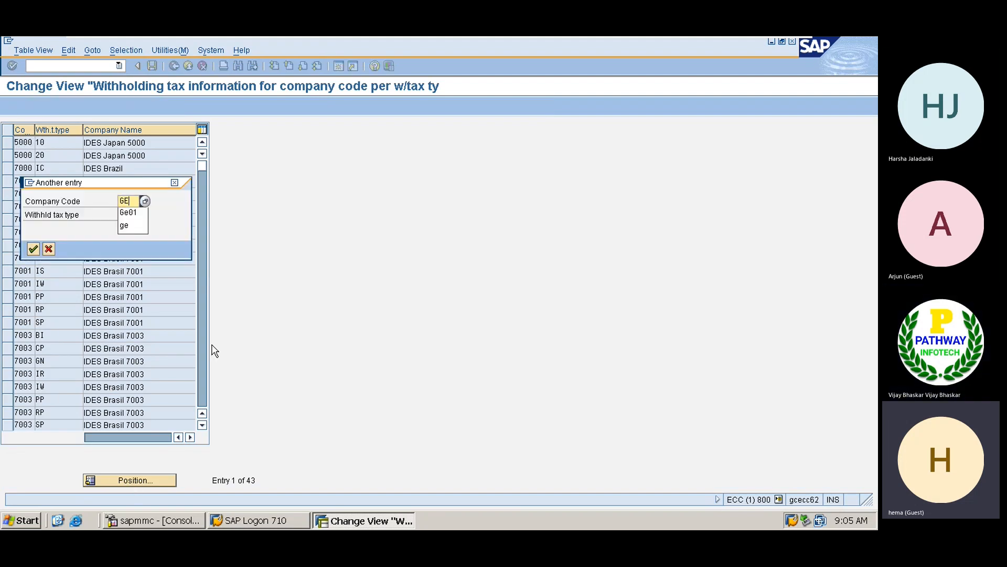
{"action": "key", "text": "Return"}
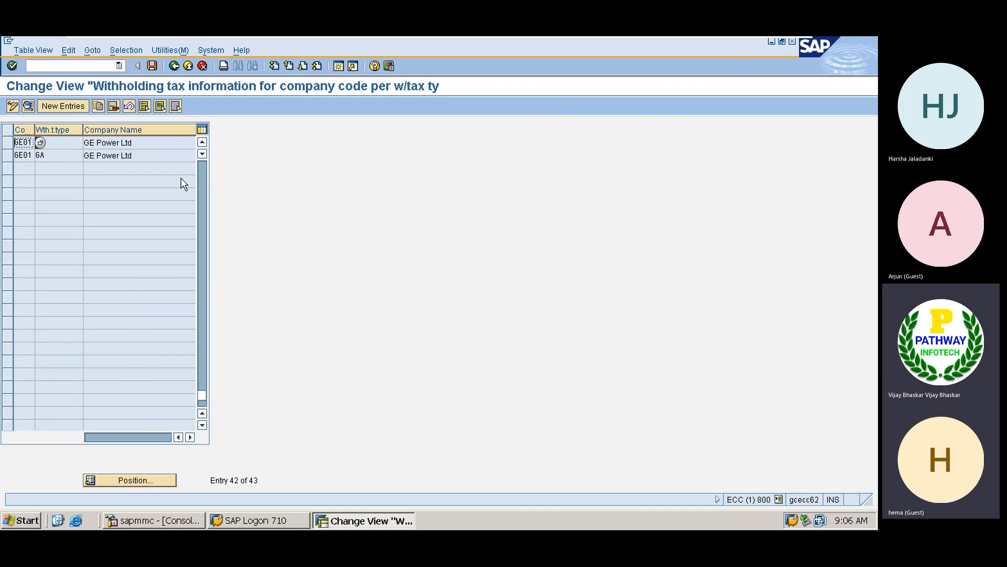
{"action": "left_click", "coordinate": [98, 140]}
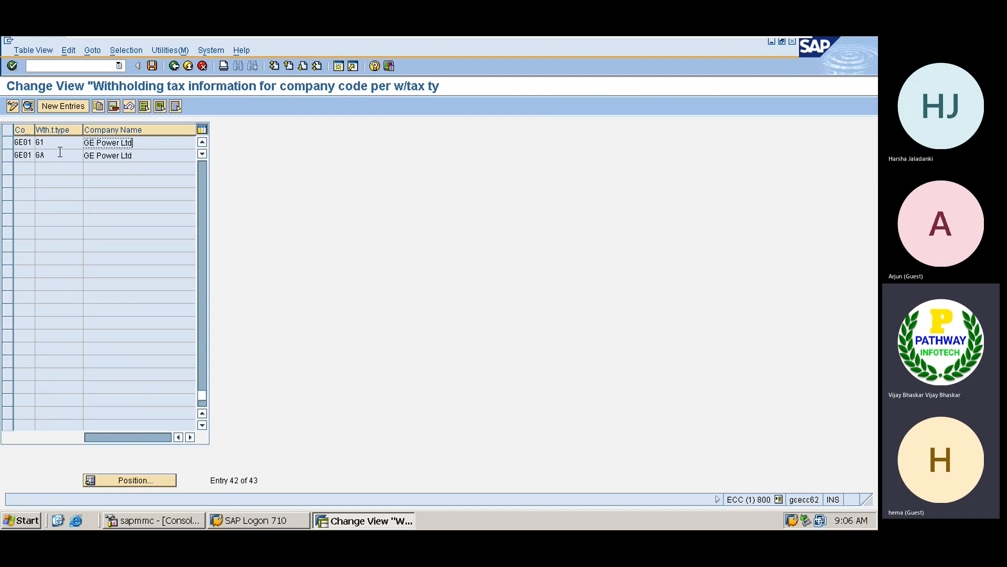
{"action": "left_click", "coordinate": [173, 66]}
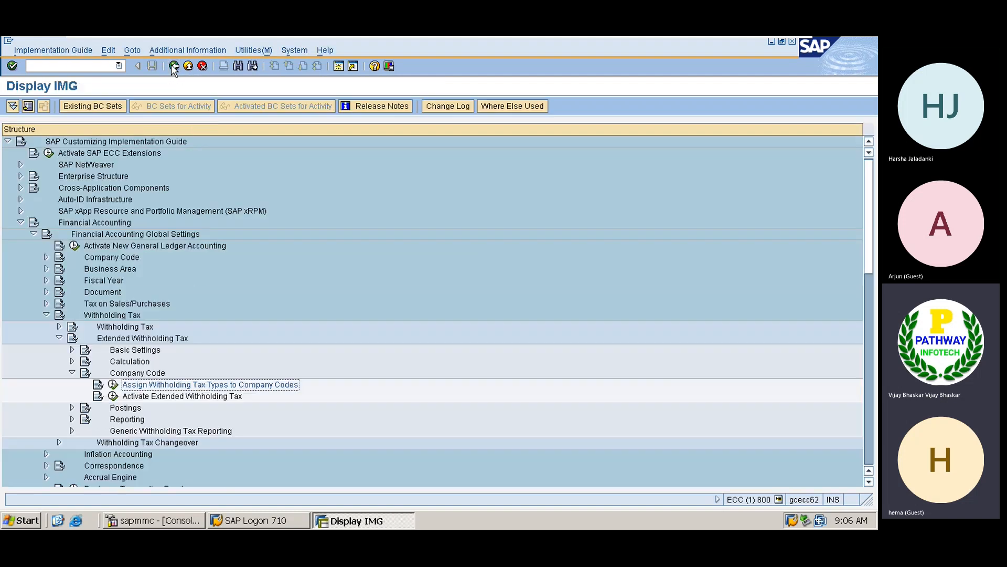
- Open Activate Extended Withholding Tax under the Company Code branch and position the list at company code GE01
{"action": "left_click", "coordinate": [121, 374]}
{"action": "key", "text": "Down"}
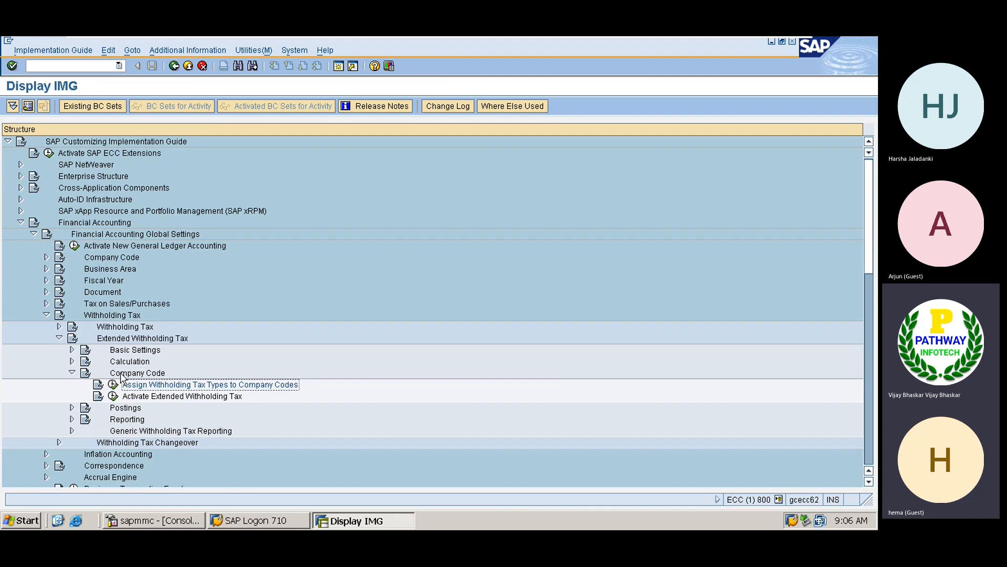
{"action": "double_click", "coordinate": [122, 373]}
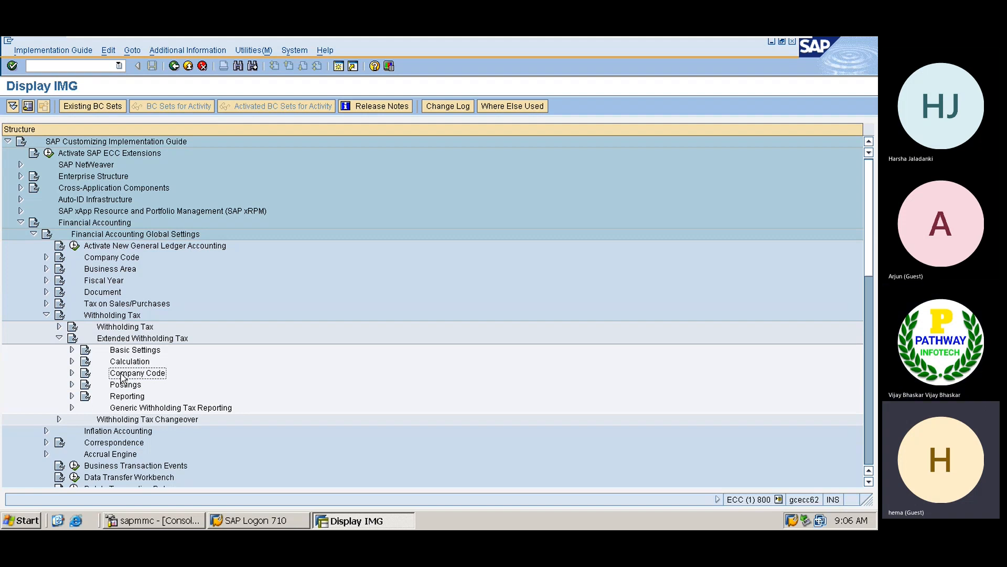
{"action": "double_click", "coordinate": [121, 374]}
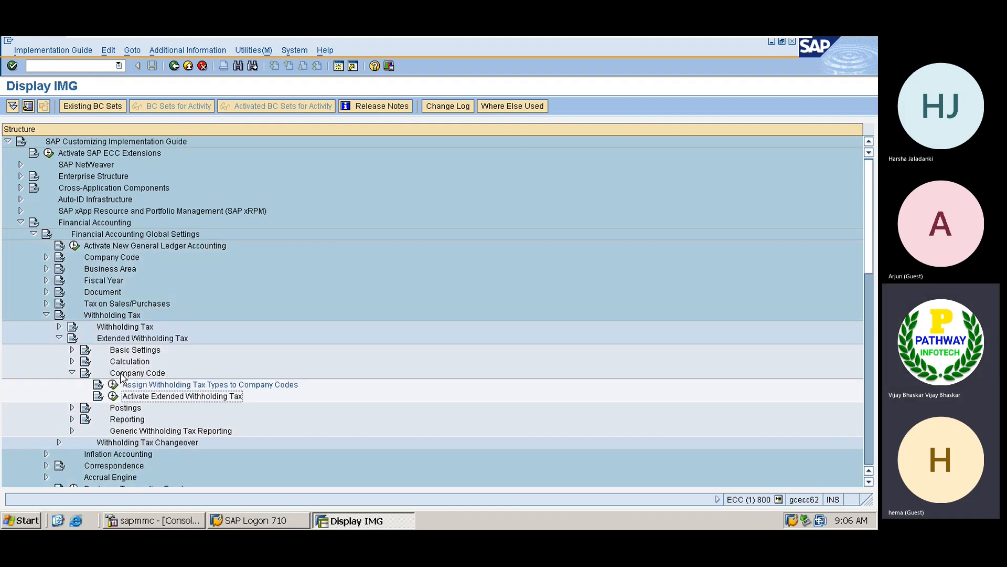
{"action": "left_click", "coordinate": [113, 396]}
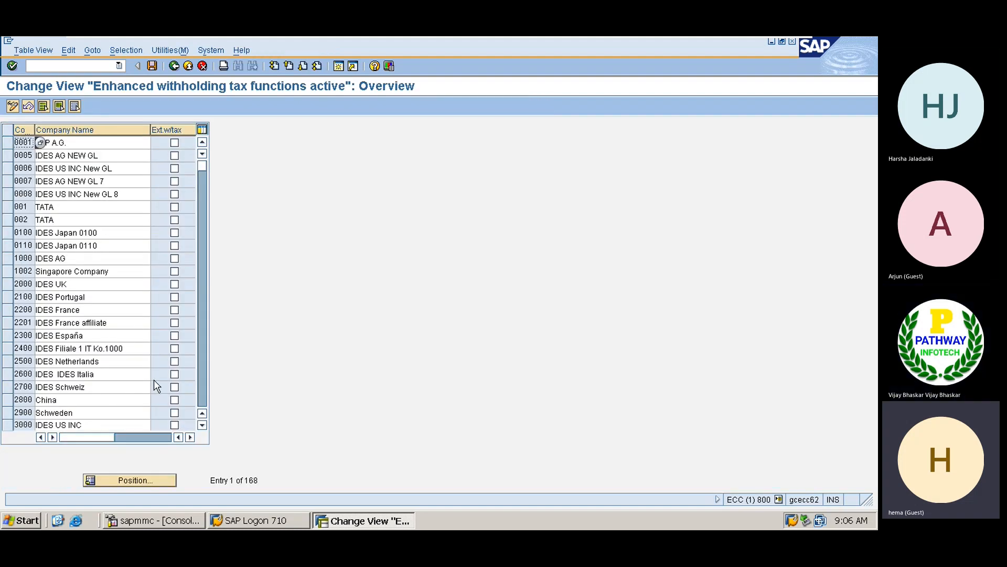
{"action": "left_click", "coordinate": [139, 479]}
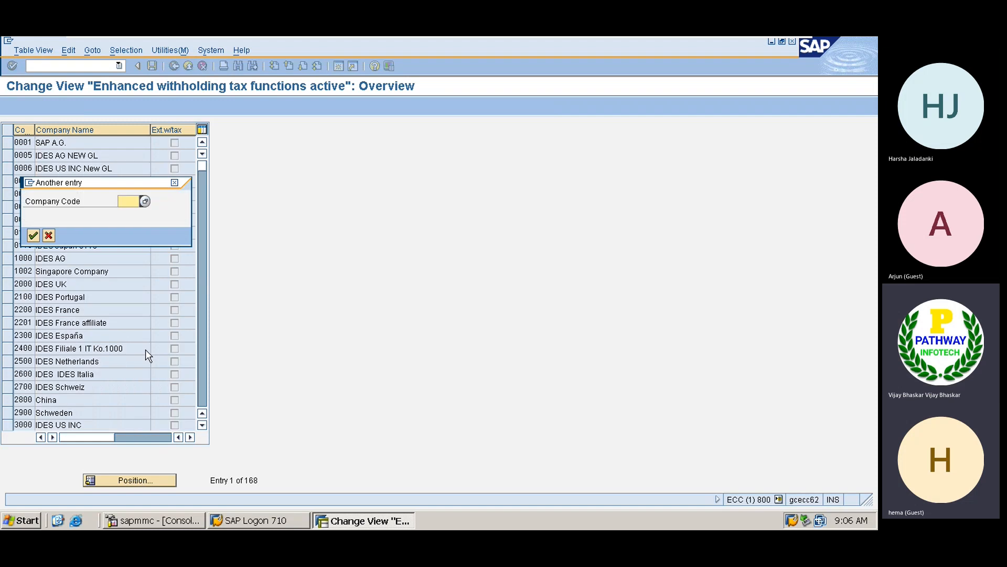
{"action": "type", "text": "GE01"}
{"action": "key", "text": "Return"}
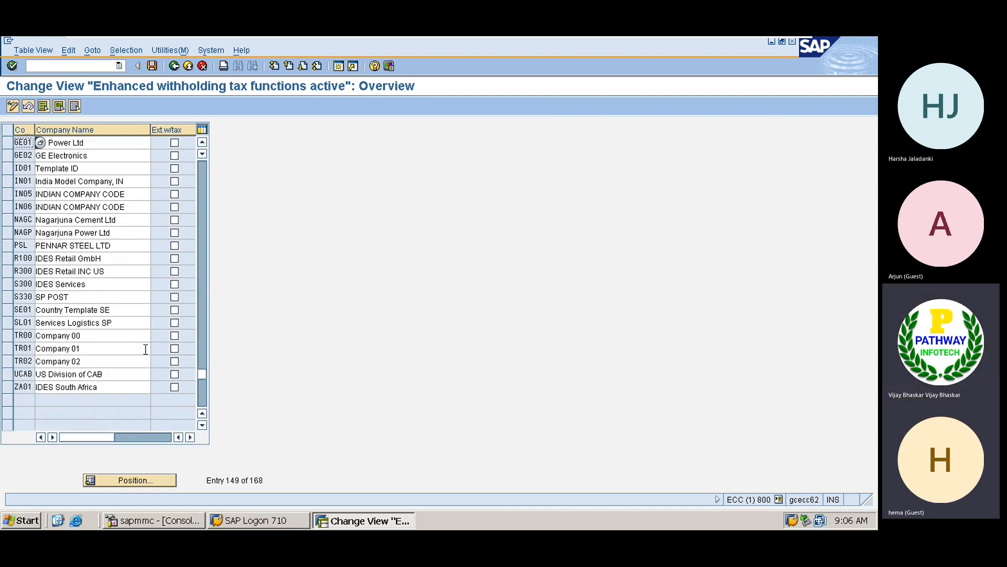
- Activate extended withholding tax for company code GE01, save the setting and return to the implementation guide
{"action": "left_click", "coordinate": [174, 142]}
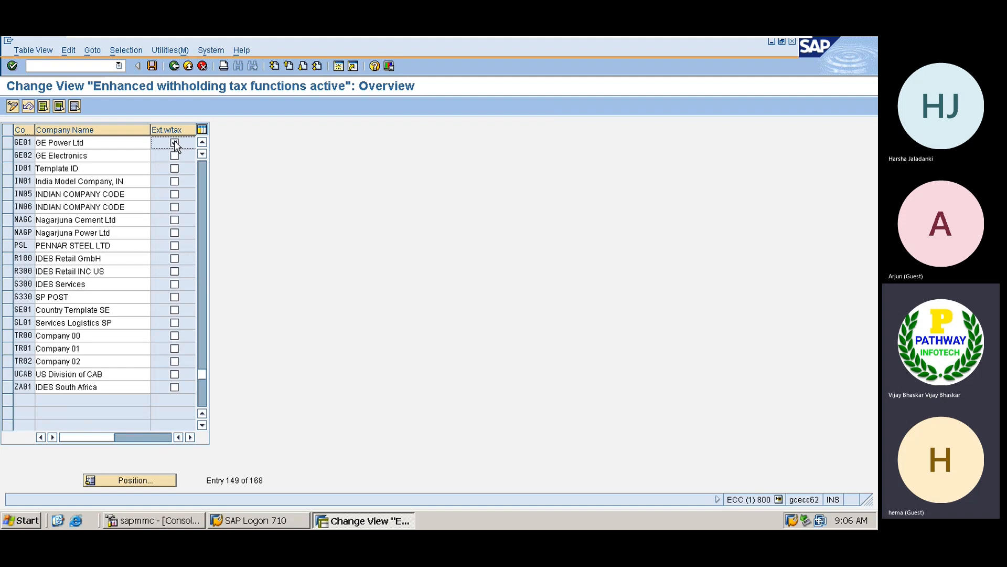
{"action": "left_click", "coordinate": [151, 65]}
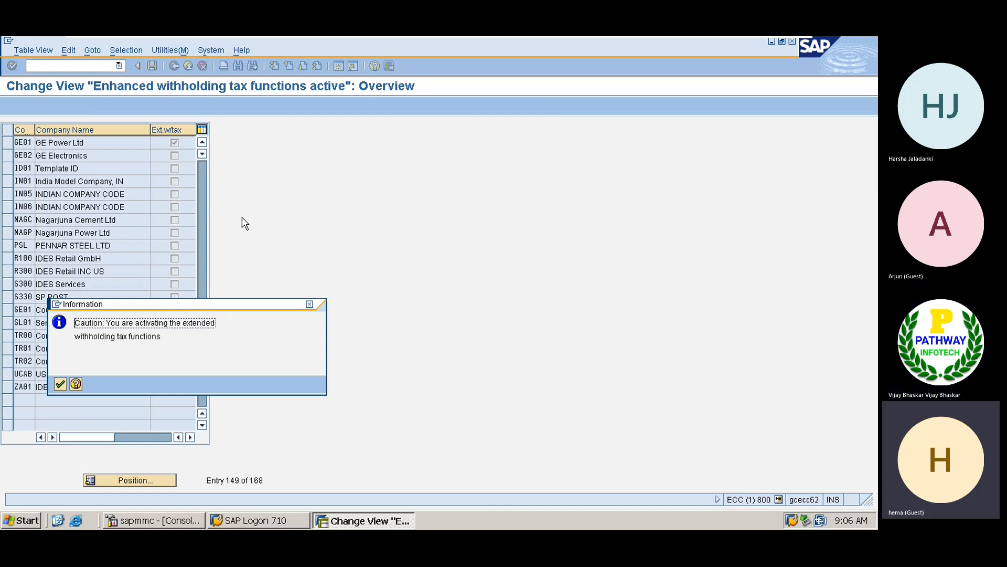
{"action": "key", "text": "Return"}
{"action": "key", "text": "Return"}
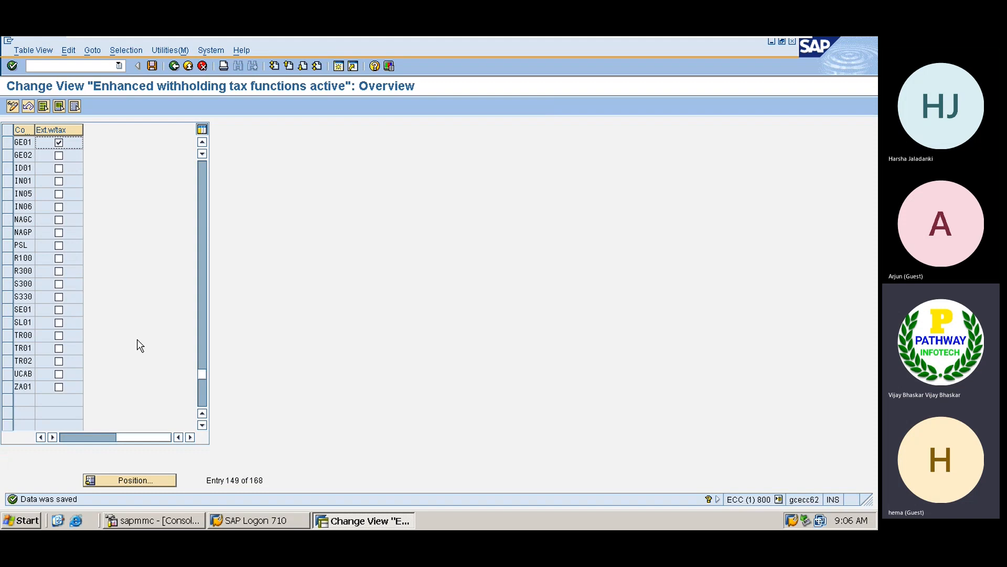
{"action": "left_click", "coordinate": [76, 437]}
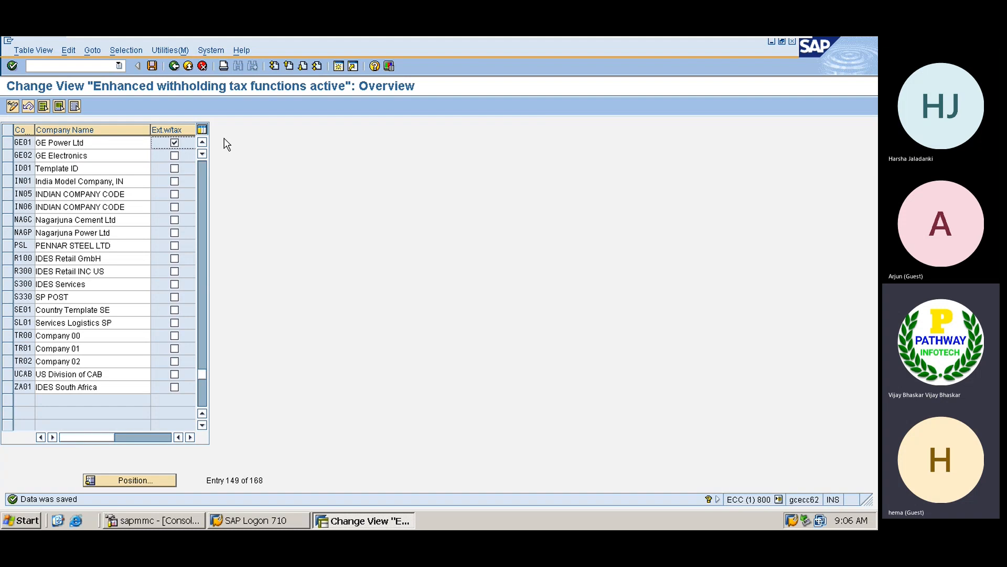
{"action": "left_click", "coordinate": [174, 65]}
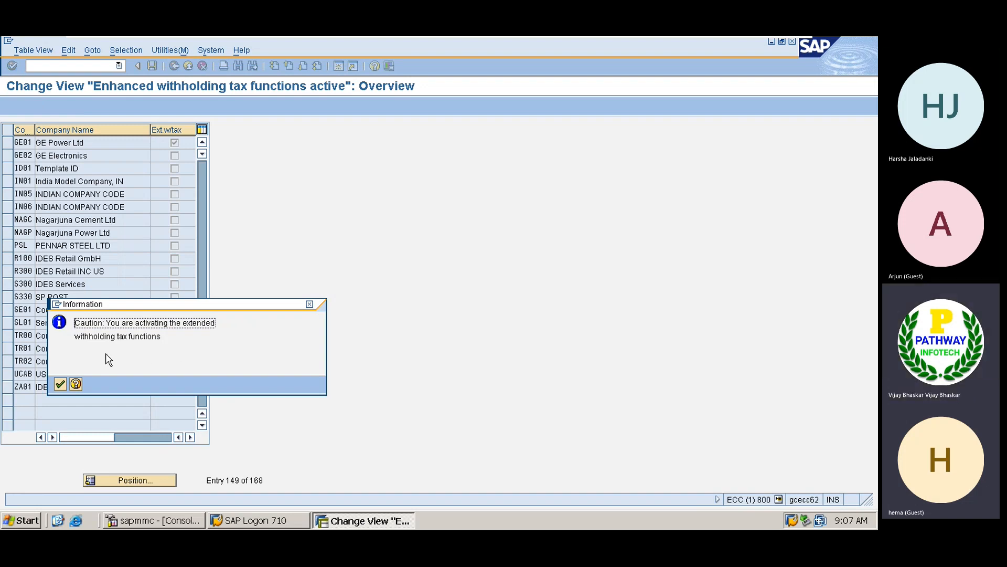
{"action": "left_click", "coordinate": [60, 386]}
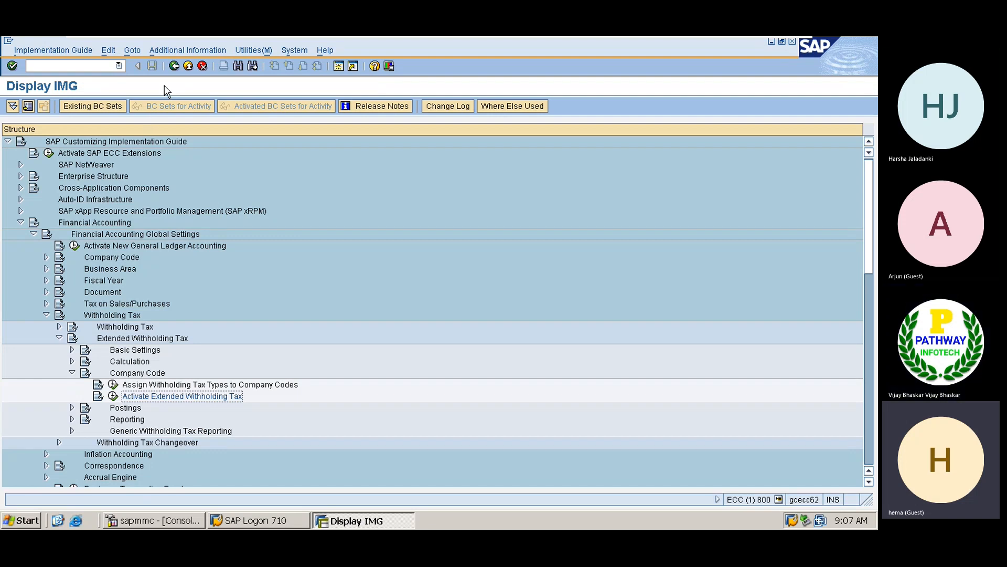
- Collapse the Company Code branch, leaving the Extended Withholding Tax node expanded to its main branches
{"action": "left_click", "coordinate": [116, 375]}
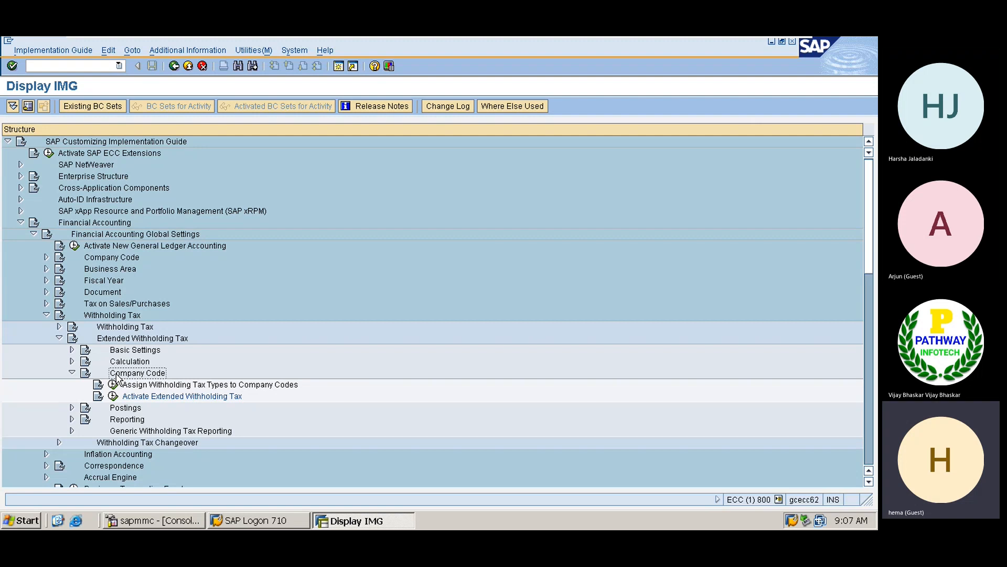
{"action": "key", "text": "Left"}
{"action": "key", "text": "Up"}
{"action": "key", "text": "Up"}
{"action": "key", "text": "Up"}
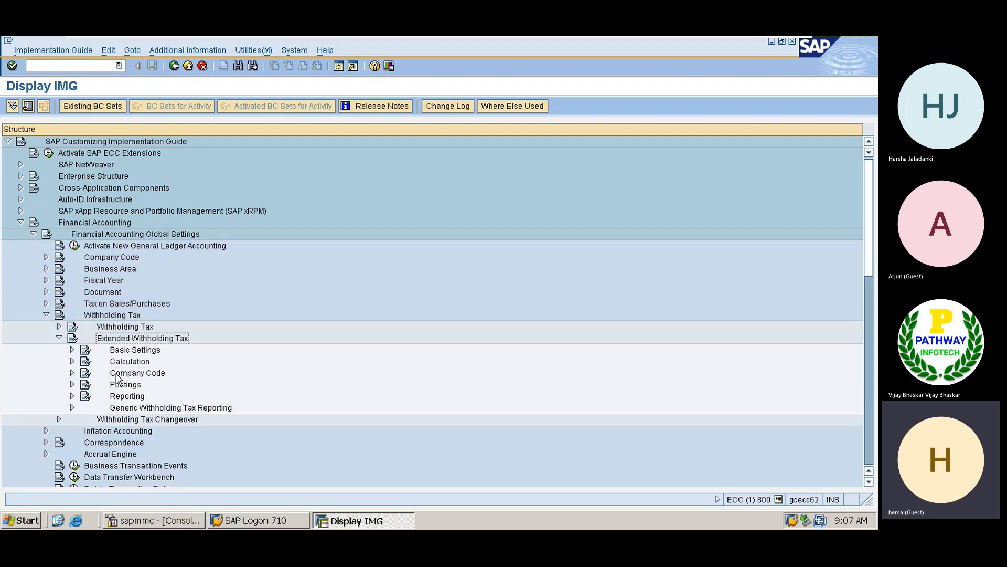
{"action": "key", "text": "Left"}
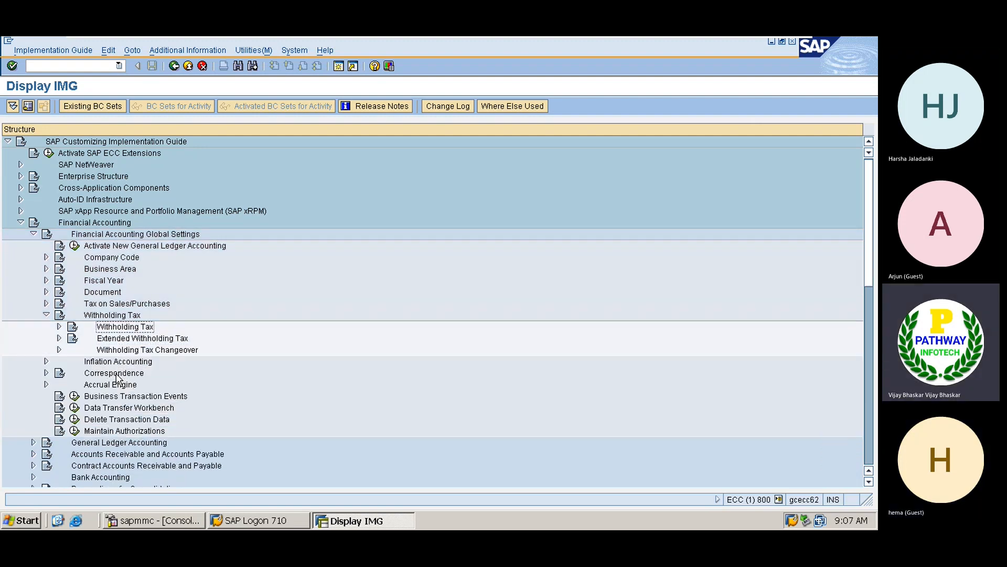
{"action": "key", "text": "Right"}
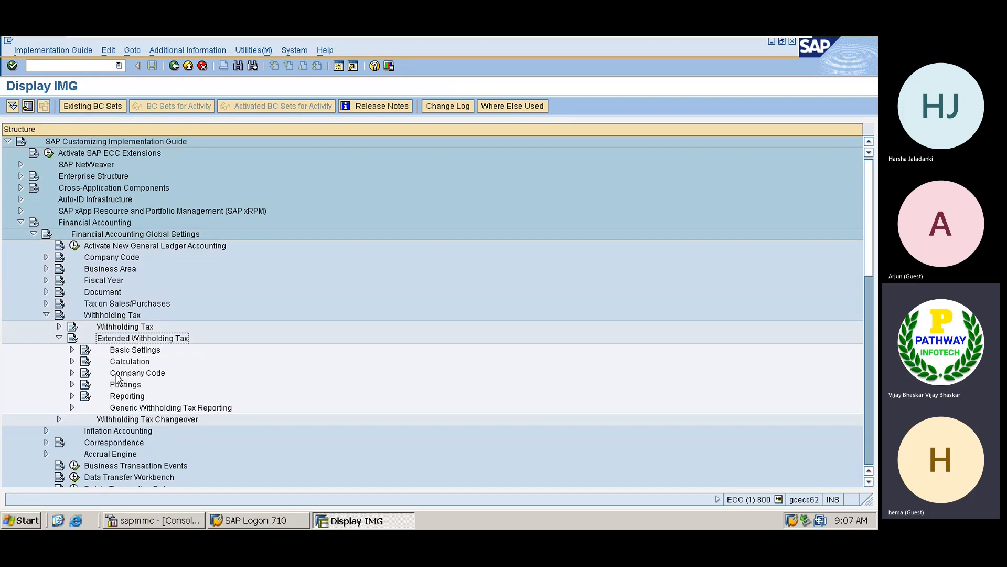
- Expand the Calculation branch of Extended Withholding Tax down to India's Surcharges activities
{"action": "key", "text": "Down"}
{"action": "key", "text": "Down"}
{"action": "key", "text": "Right"}
{"action": "key", "text": "Down"}
{"action": "key", "text": "Down"}
{"action": "key", "text": "Down"}
{"action": "key", "text": "Down"}
{"action": "key", "text": "Down"}
{"action": "key", "text": "Down"}
{"action": "key", "text": "Down"}
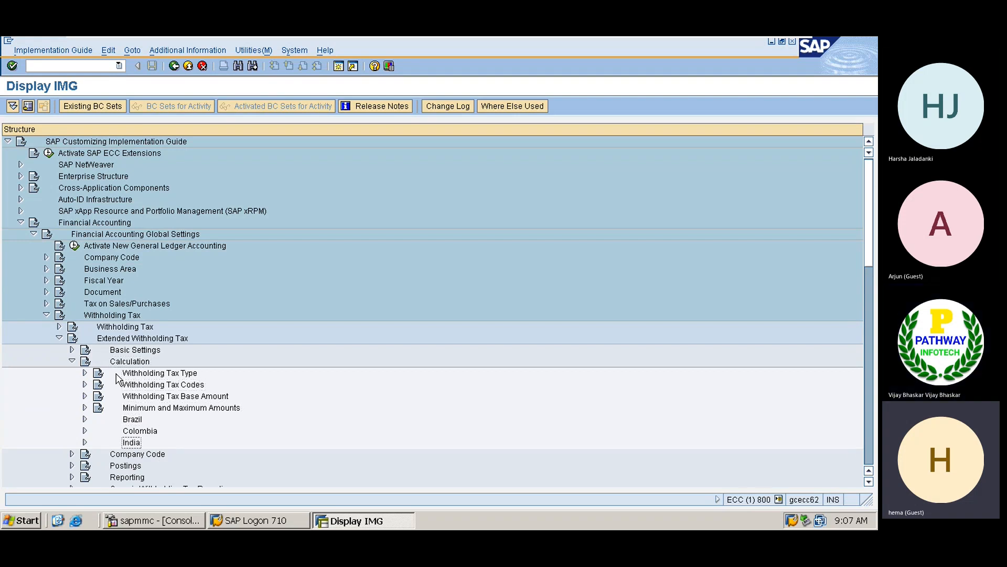
{"action": "key", "text": "Right"}
{"action": "key", "text": "Down"}
{"action": "key", "text": "Right"}
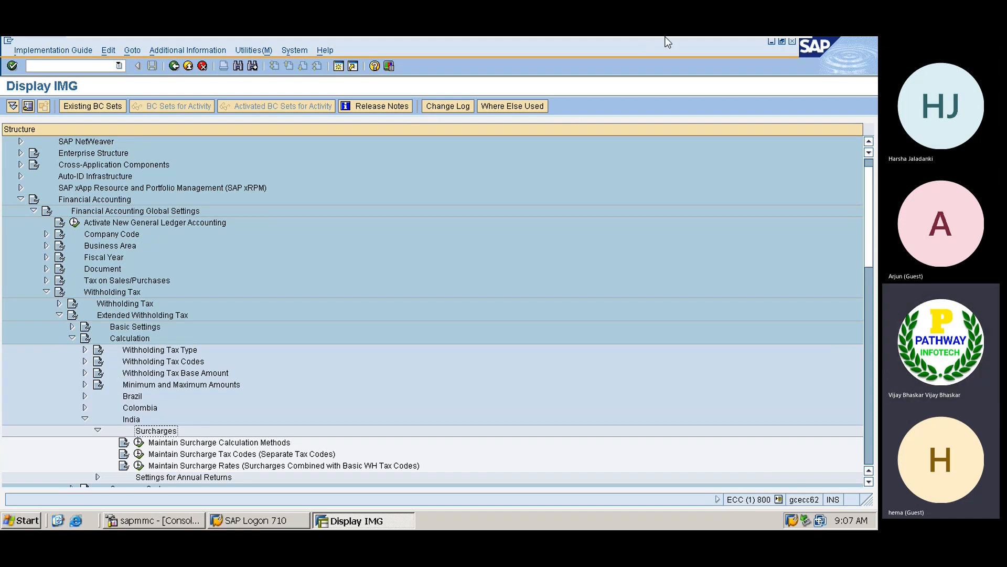
- Switch to the Excel workbook and sum cells G5:G6 into G7
{"action": "mouse_move", "coordinate": [672, 40]}
{"action": "left_click", "coordinate": [763, 46]}
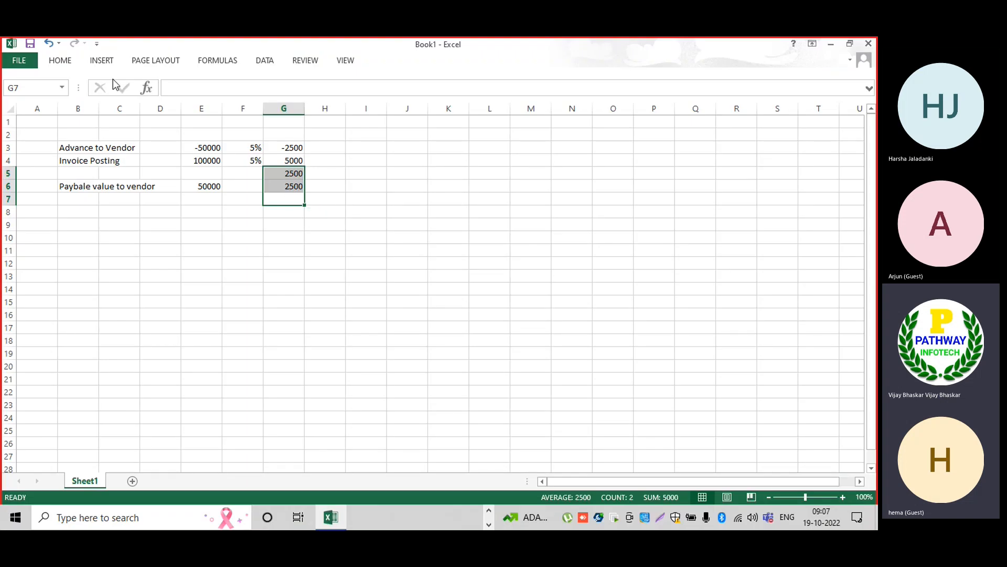
{"action": "left_click", "coordinate": [63, 62]}
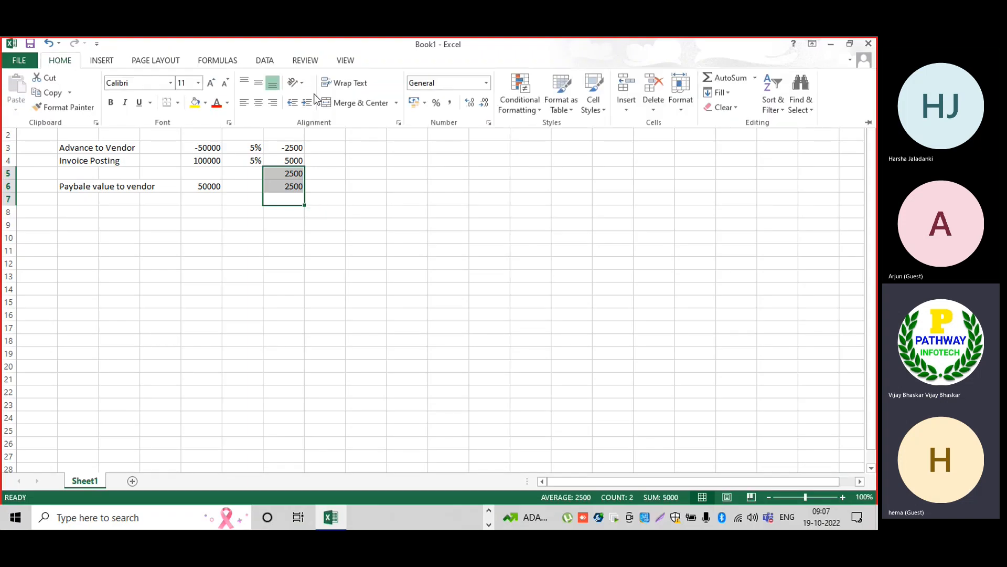
{"action": "left_click", "coordinate": [724, 78]}
{"action": "left_click", "coordinate": [287, 210]}
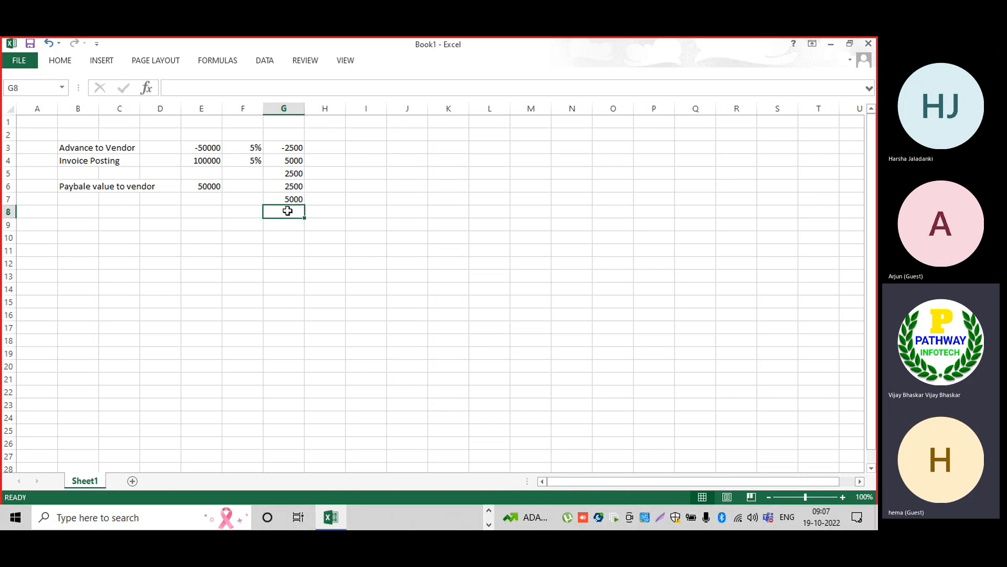
- Enter the label Surcharge in cell E8 and 10& as its rate in F8
{"action": "left_click", "coordinate": [212, 211]}
{"action": "type", "text": "Surchga"}
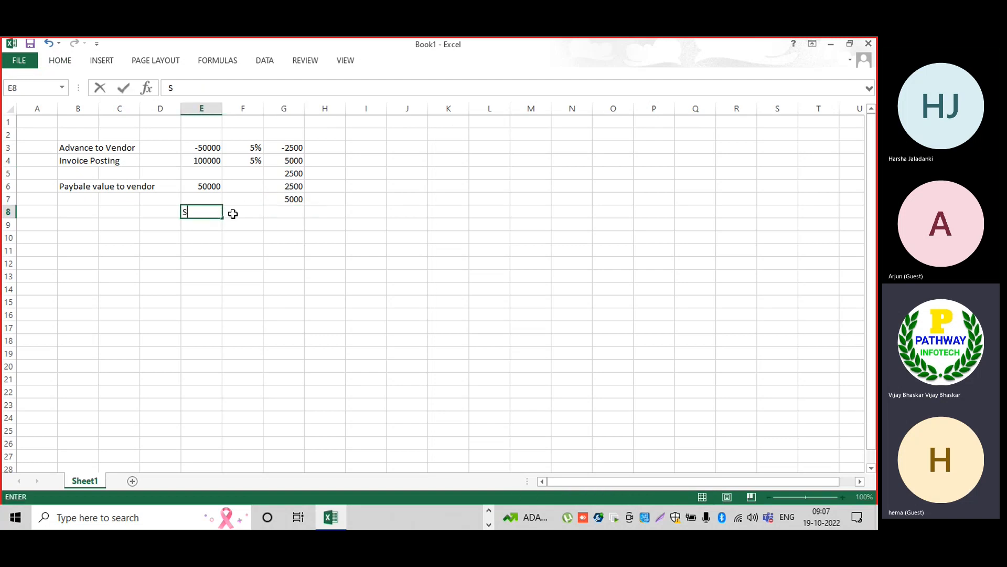
{"action": "key", "text": "BackSpace"}
{"action": "key", "text": "BackSpace"}
{"action": "type", "text": "arge"}
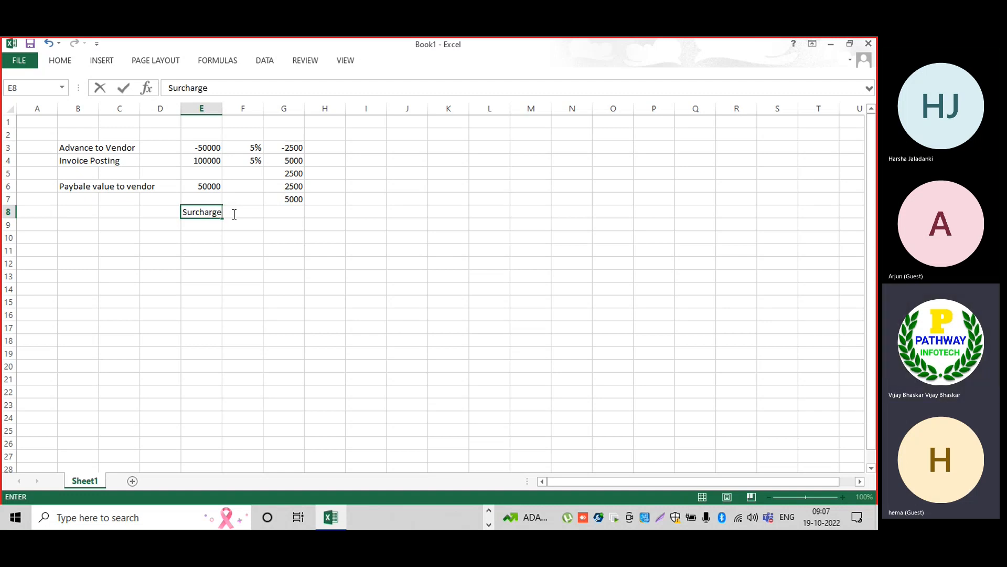
{"action": "left_click", "coordinate": [233, 214]}
{"action": "key", "text": "Right"}
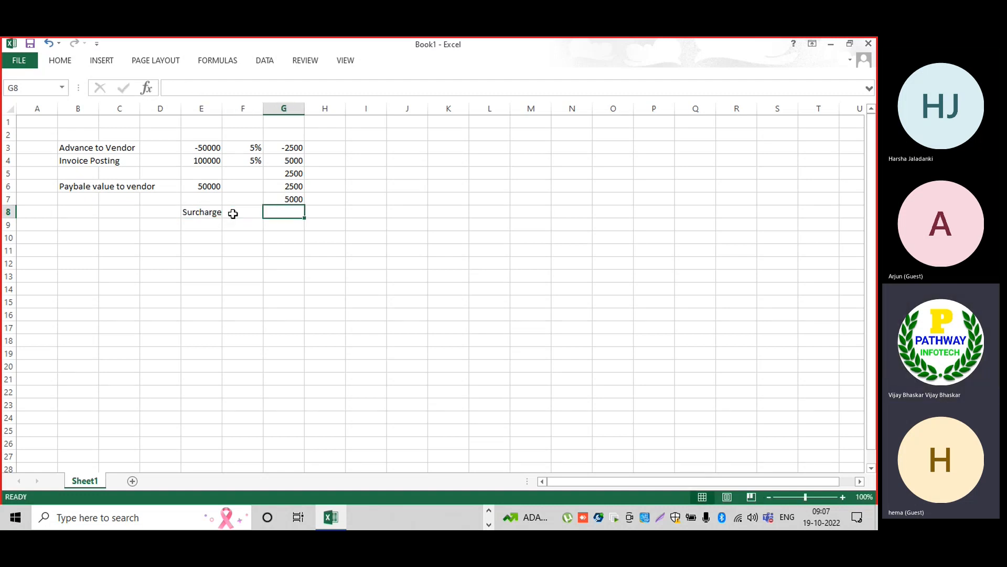
{"action": "left_click", "coordinate": [233, 213]}
{"action": "type", "text": "10"}
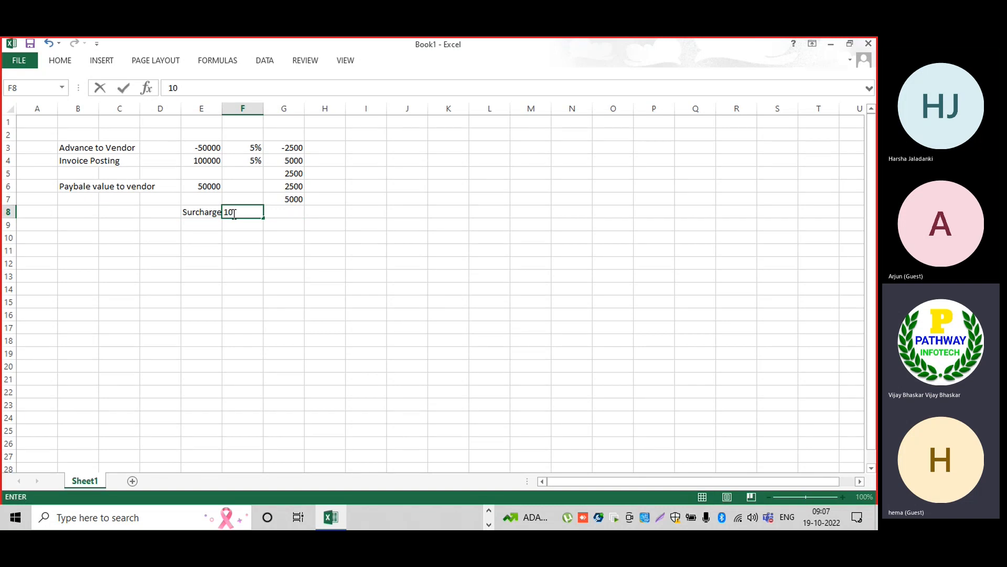
{"action": "type", "text": "&"}
{"action": "key", "text": "Right"}
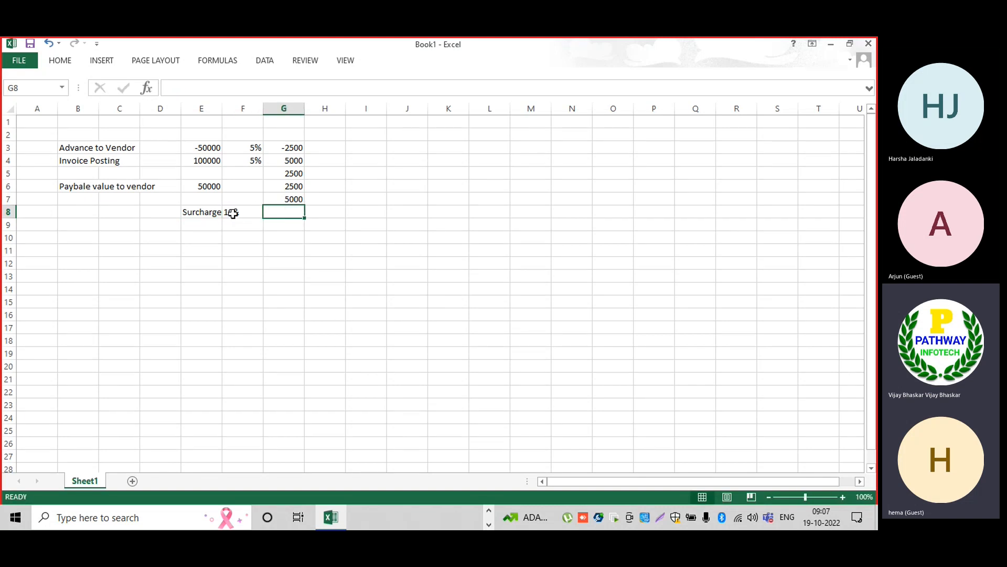
- Try to calculate the surcharge in G8 by multiplying G7 by the rate in F8
{"action": "type", "text": "="}
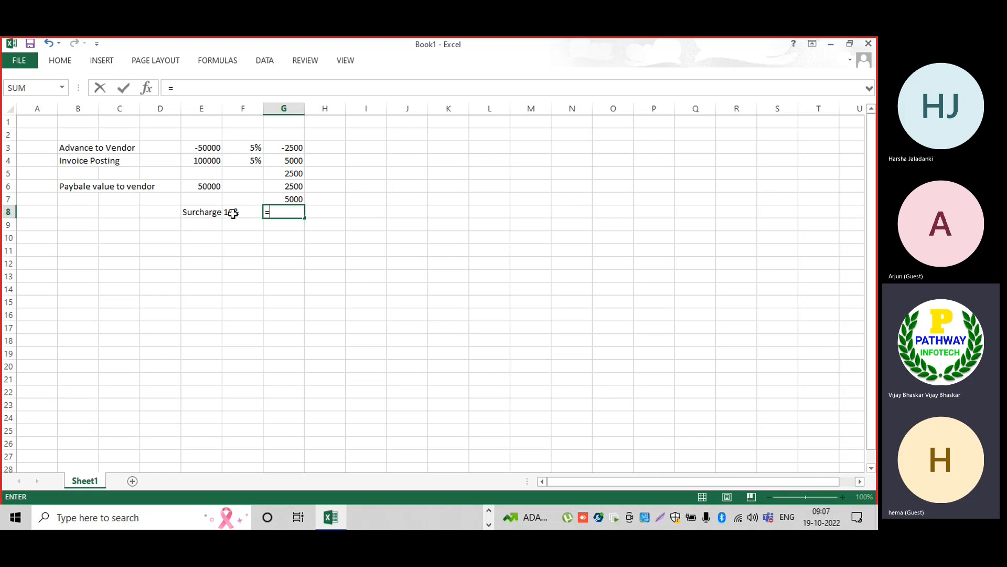
{"action": "key", "text": "Up"}
{"action": "type", "text": "*"}
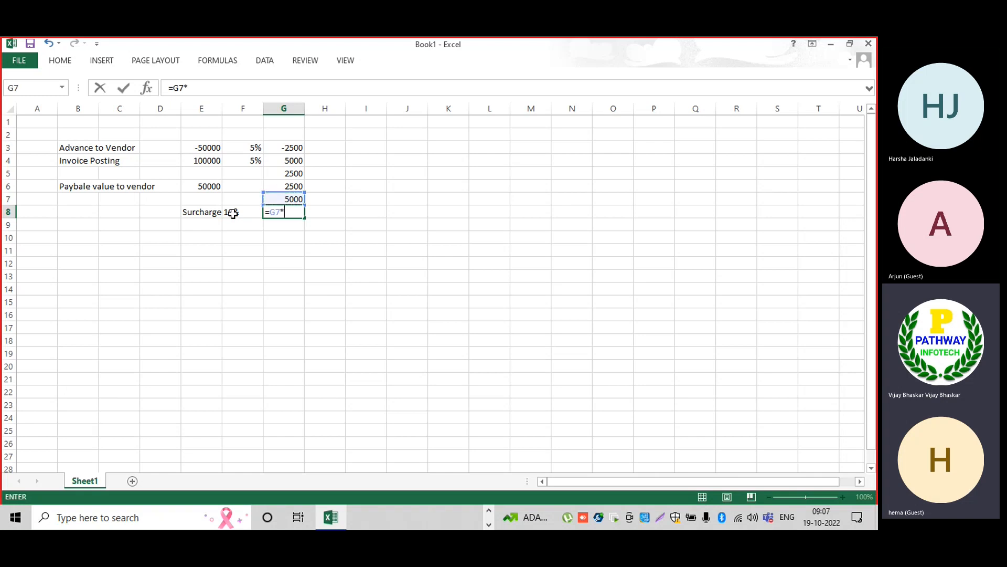
{"action": "left_click", "coordinate": [233, 213]}
{"action": "key", "text": "Return"}
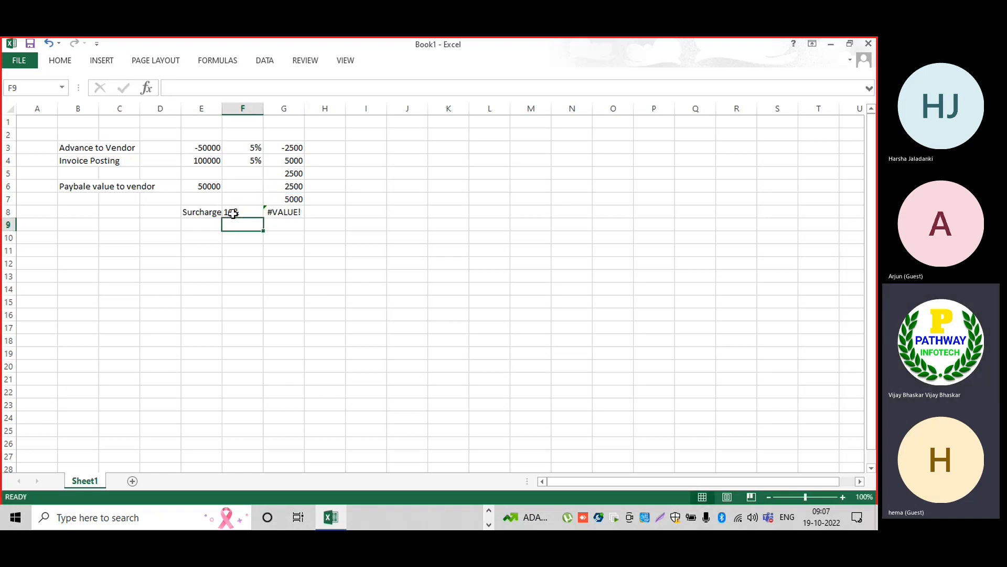
- Enter the surcharge formula =5000*10% in cell G8
{"action": "key", "text": "Up"}
{"action": "key", "text": "Right"}
{"action": "type", "text": "="}
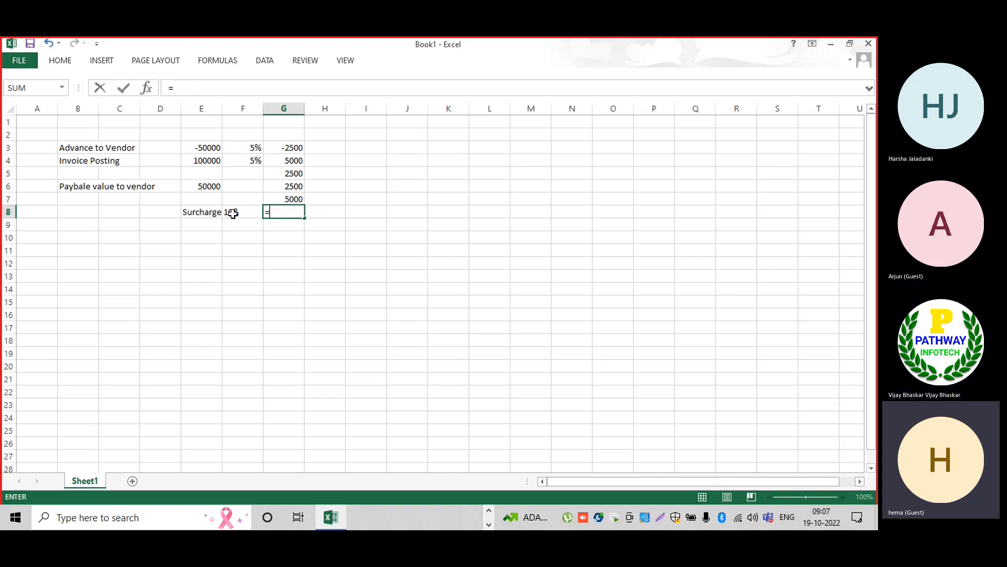
{"action": "type", "text": "5"}
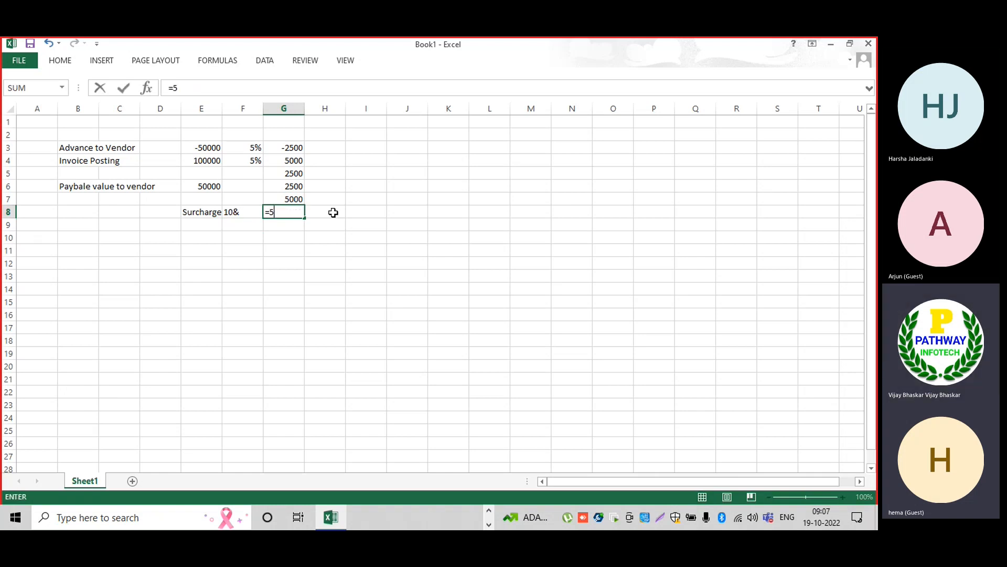
{"action": "type", "text": "000"}
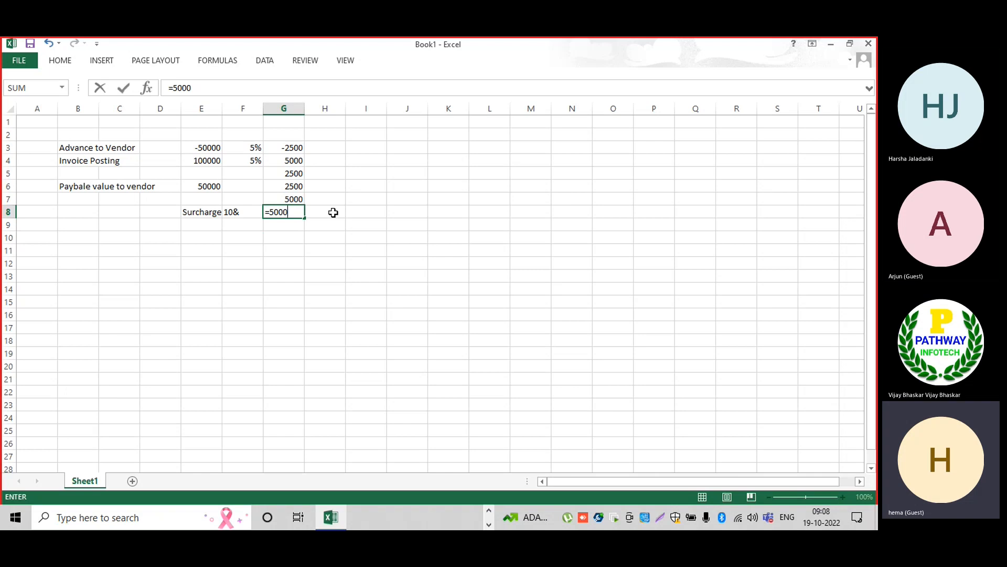
{"action": "type", "text": "*"}
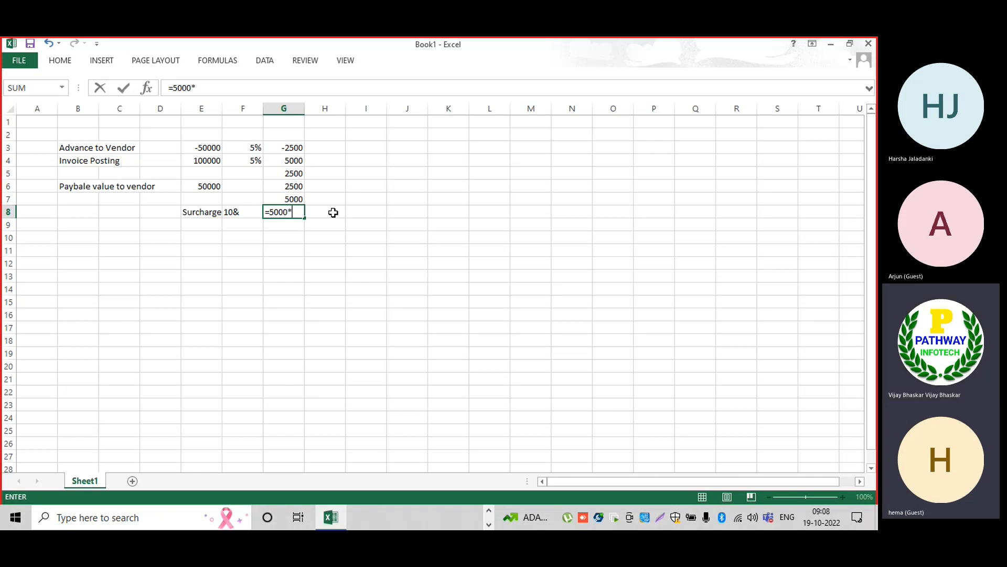
{"action": "type", "text": "10%"}
{"action": "key", "text": "Return"}
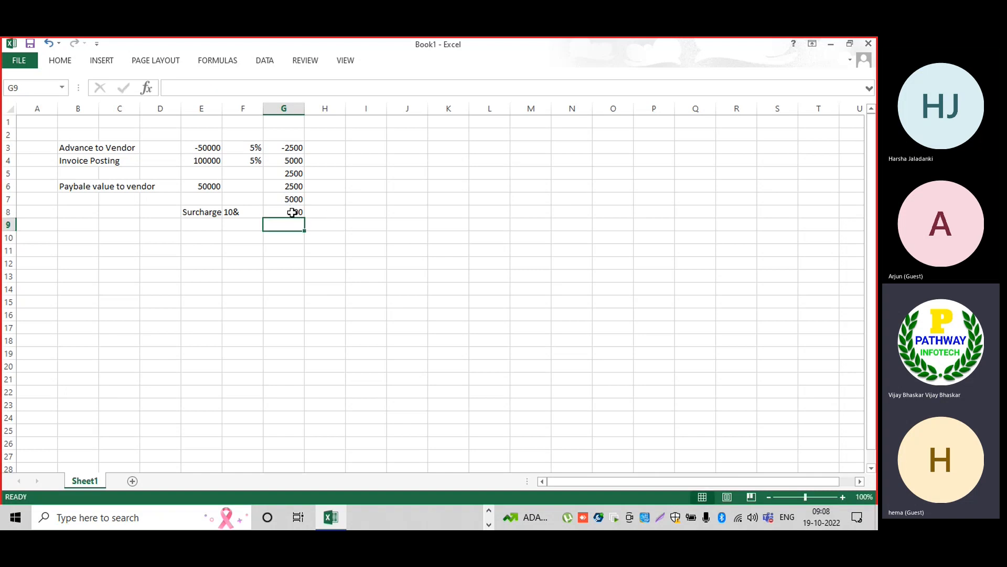
- Correct the surcharge rate in F8 to 10% and select G7:G9 to check the combined tax and surcharge
{"action": "double_click", "coordinate": [243, 212]}
{"action": "key", "text": "BackSpace"}
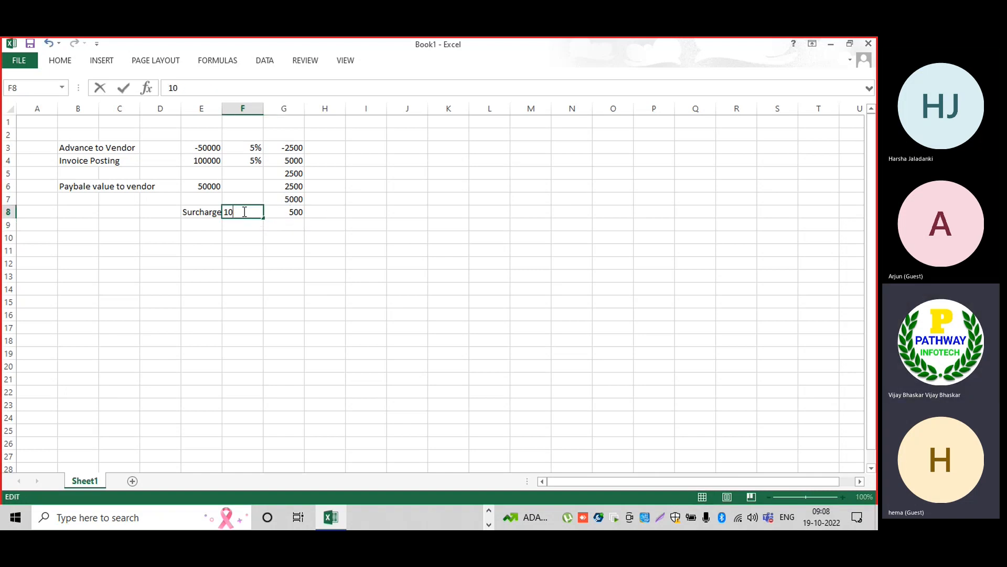
{"action": "type", "text": "%"}
{"action": "key", "text": "Return"}
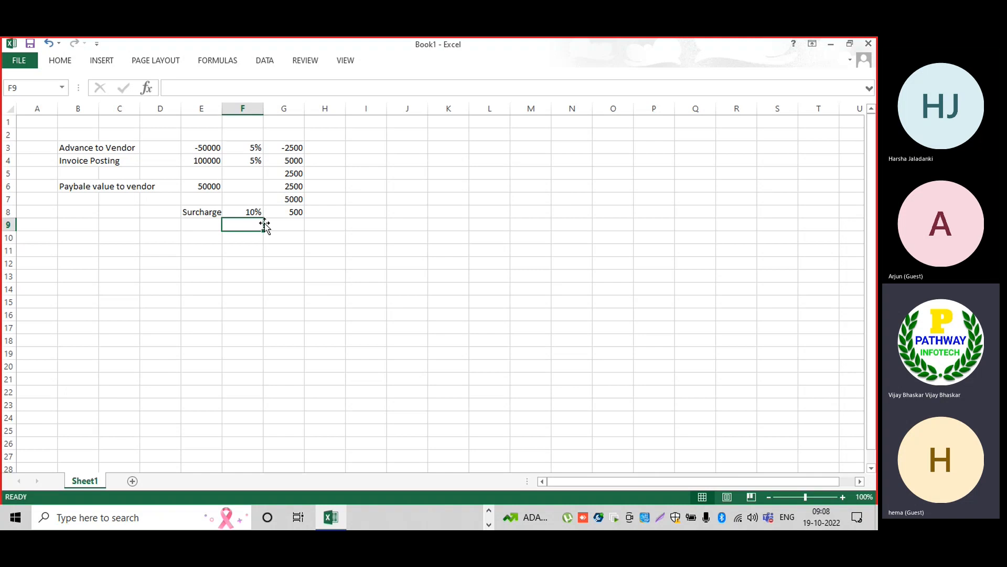
{"action": "left_click_drag", "start_coordinate": [292, 199], "coordinate": [293, 220]}
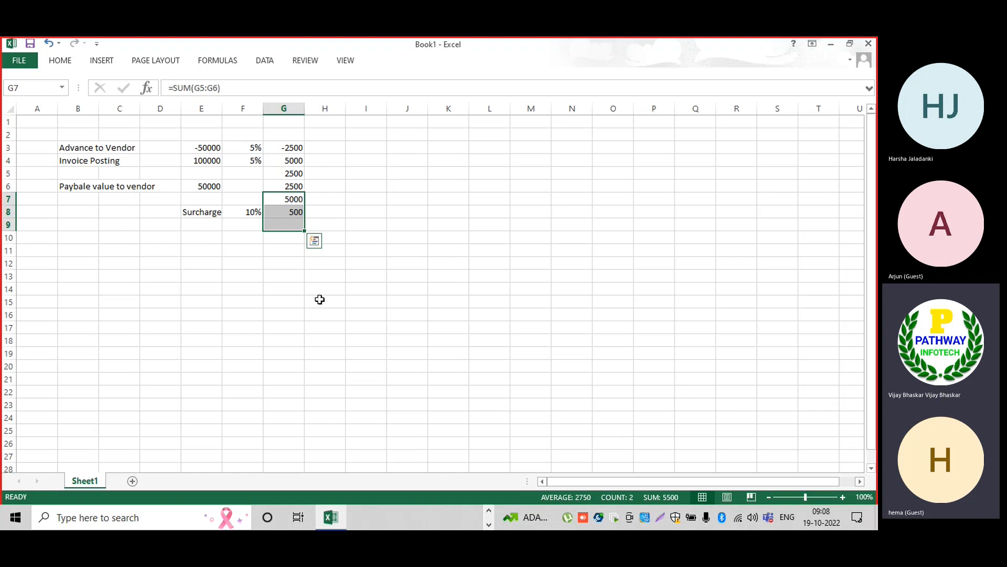
{"action": "key", "text": "ctrl+q"}
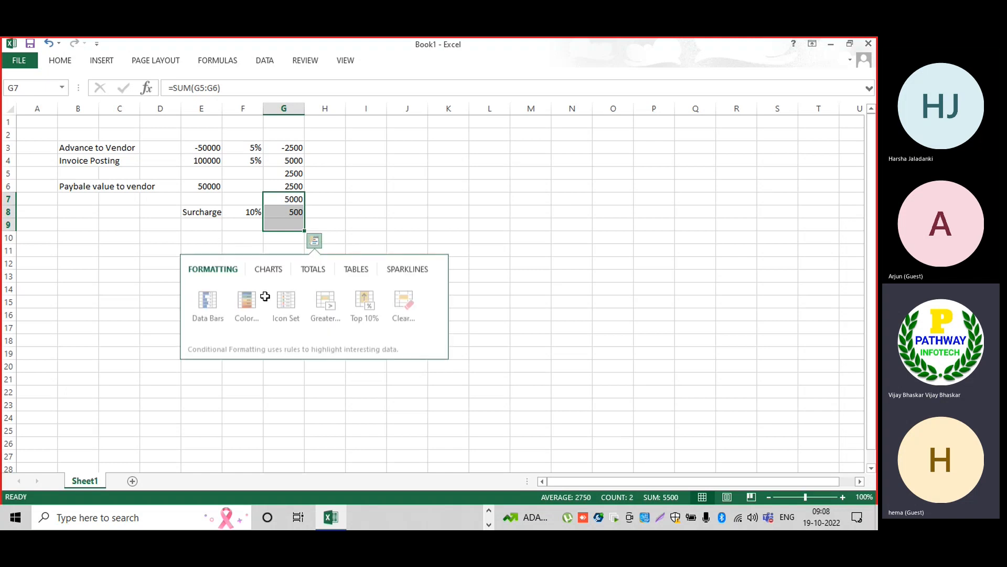
- Switch back to SAP and start new entries in Maintain Surcharge Calculation Methods
{"action": "key", "text": "alt+Tab"}
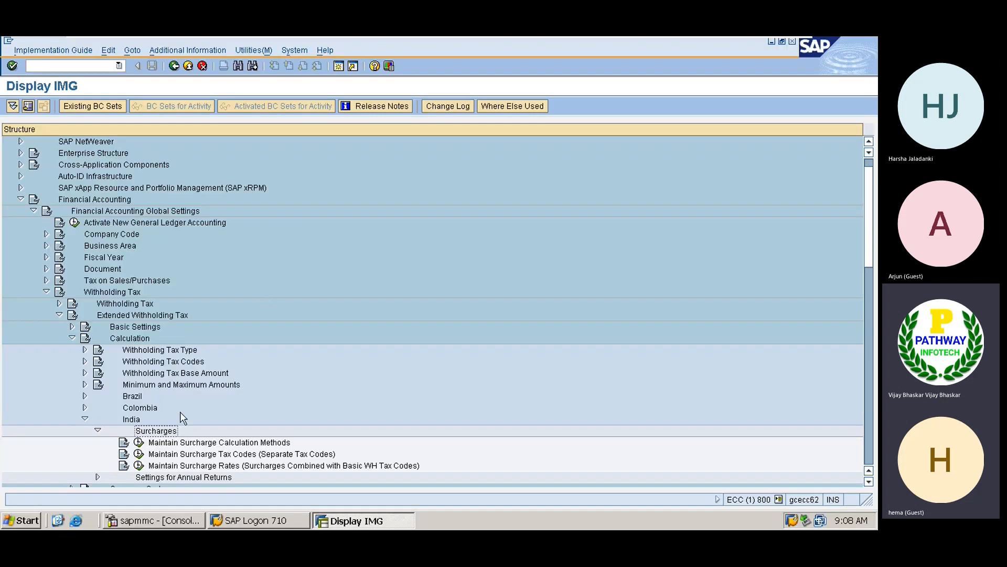
{"action": "left_click", "coordinate": [139, 443]}
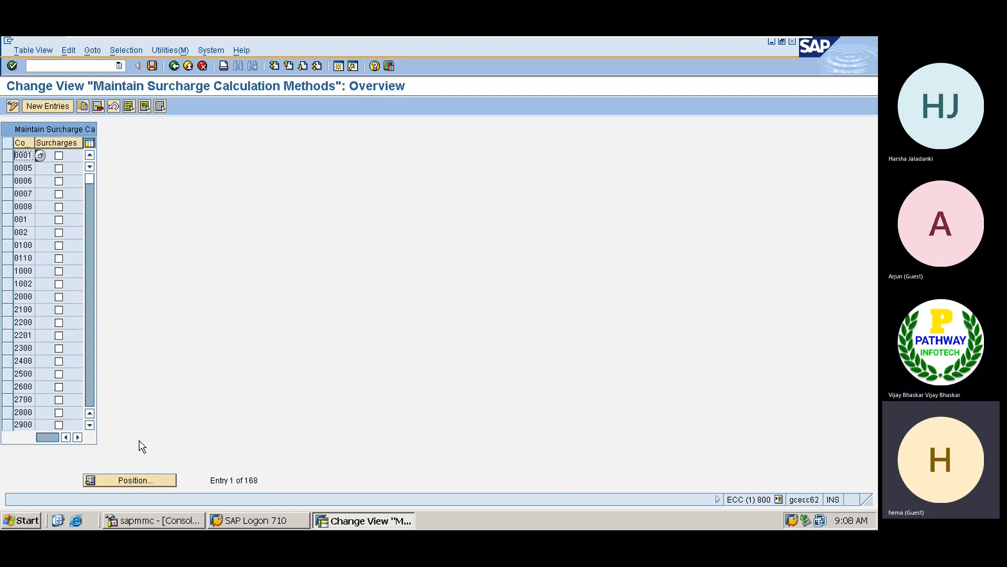
{"action": "left_click", "coordinate": [55, 107]}
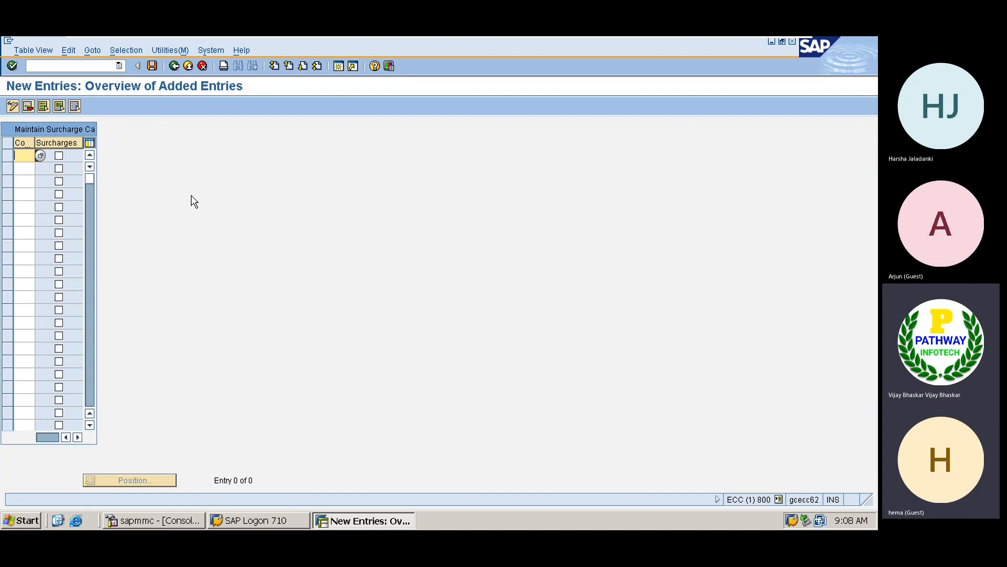
- Try company code GE01 as a new surcharge calculation entry, discard it and return to the implementation guide
{"action": "type", "text": "GR0"}
{"action": "key", "text": "BackSpace"}
{"action": "key", "text": "BackSpace"}
{"action": "key", "text": "BackSpace"}
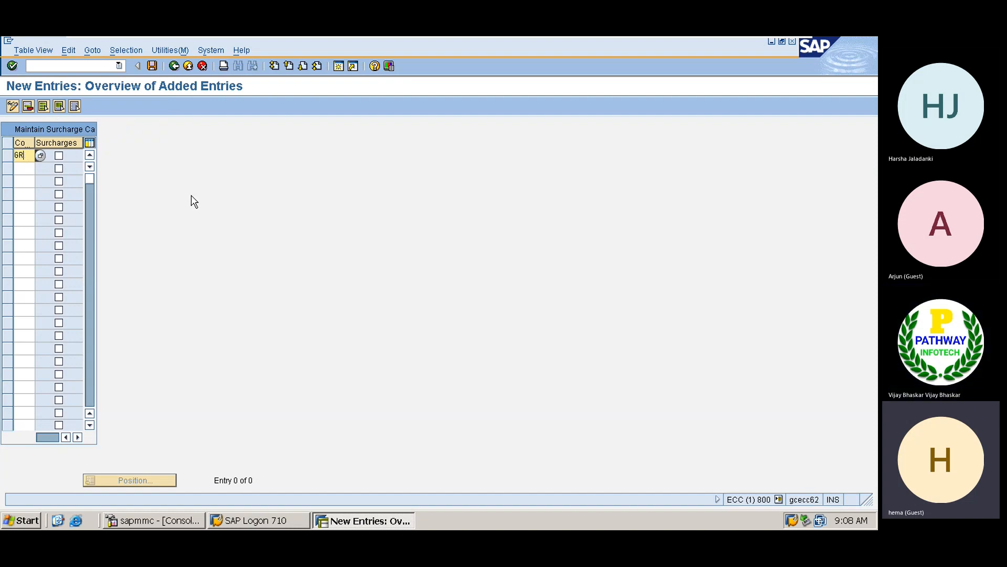
{"action": "type", "text": "GE01"}
{"action": "left_click", "coordinate": [202, 65]}
{"action": "left_click", "coordinate": [166, 255]}
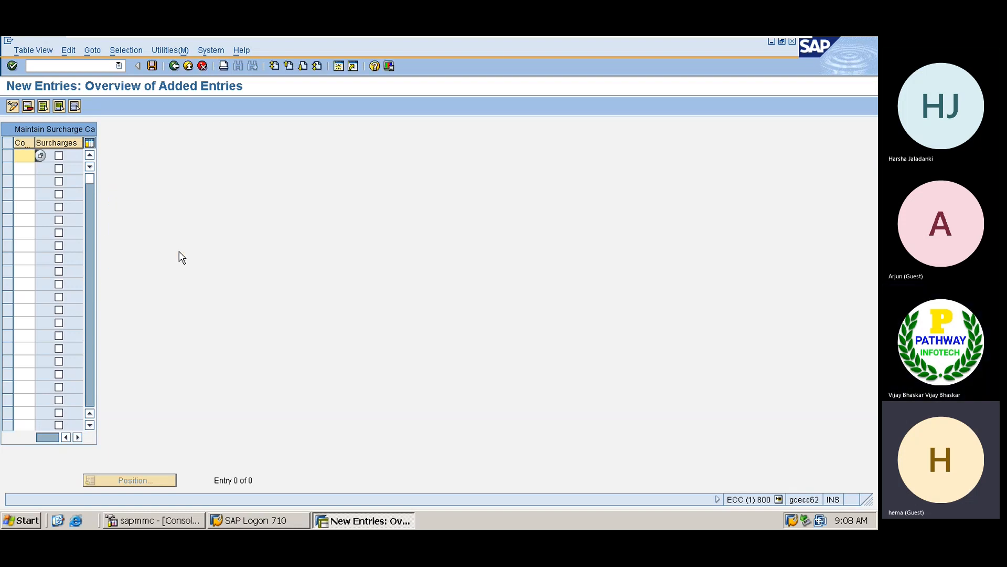
{"action": "left_click", "coordinate": [202, 66]}
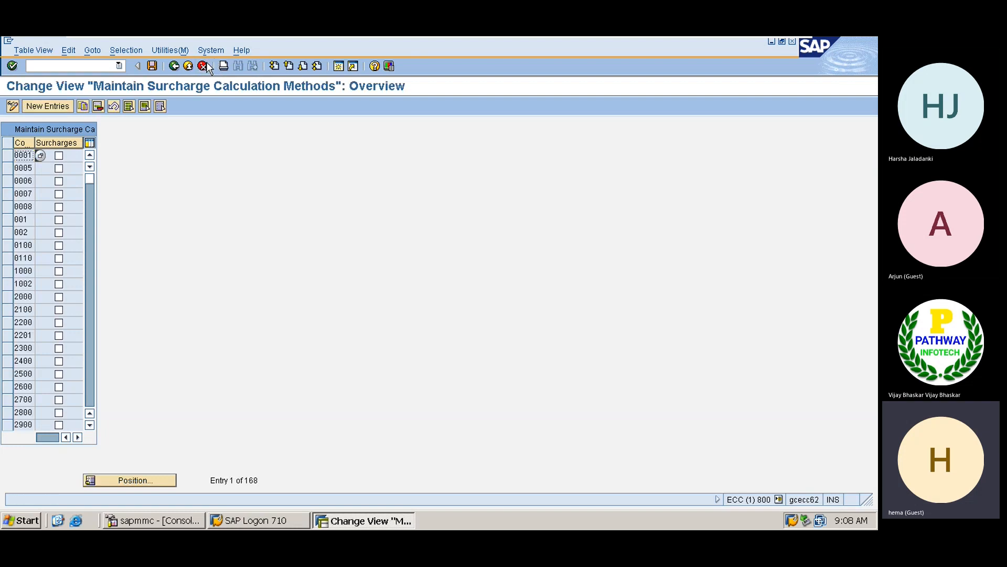
{"action": "left_click", "coordinate": [202, 66]}
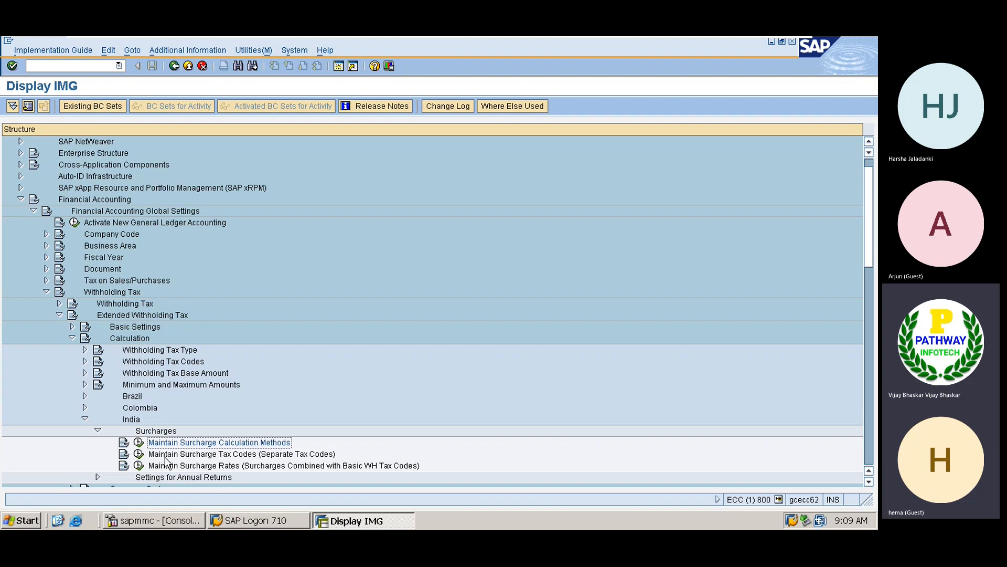
- Start a new entry in Maintain Surcharge Rates for India with company code GE01 and withholding tax type G1, Section 194C Invoice Posting
{"action": "left_click", "coordinate": [138, 466]}
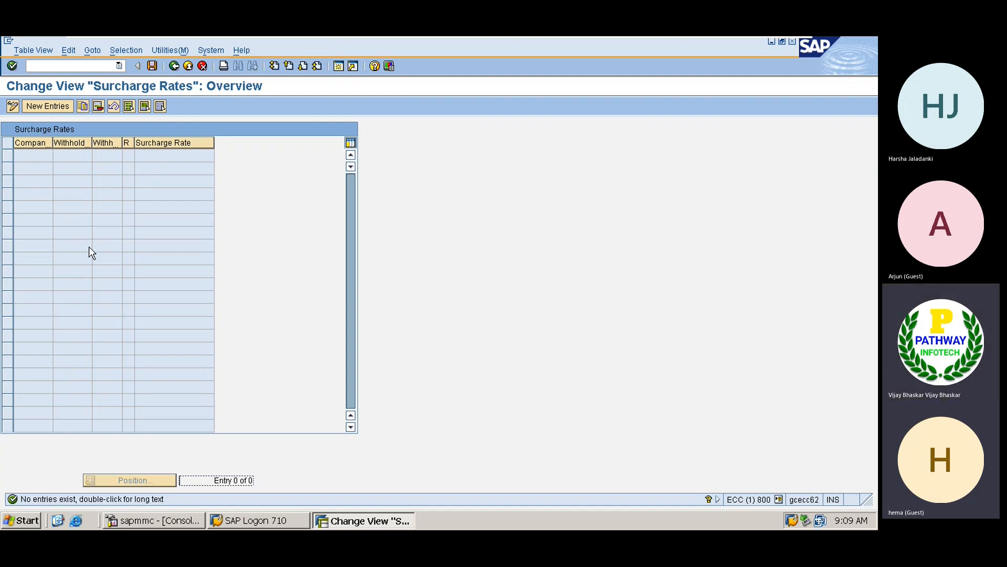
{"action": "left_click", "coordinate": [48, 106]}
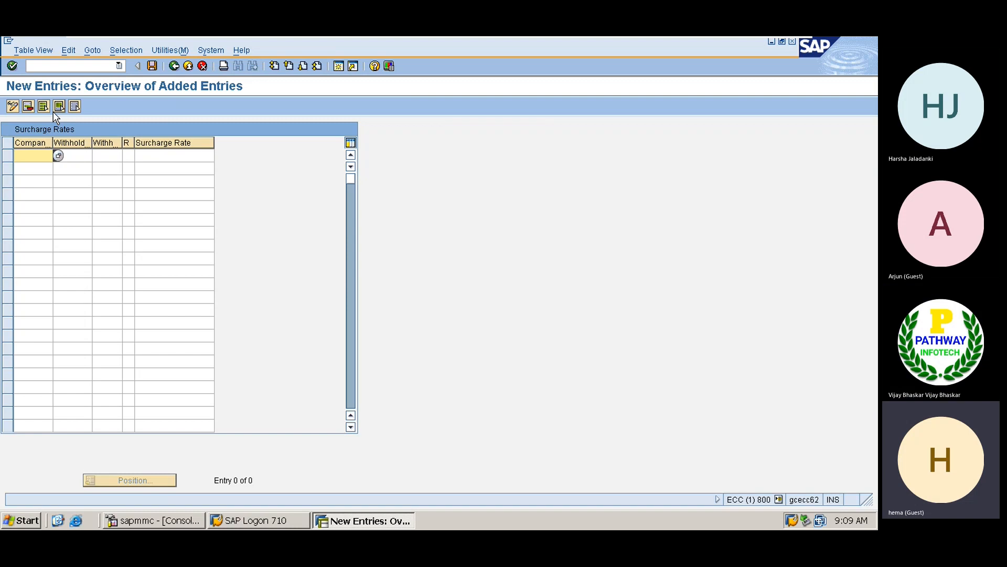
{"action": "type", "text": "GE01"}
{"action": "key", "text": "Tab"}
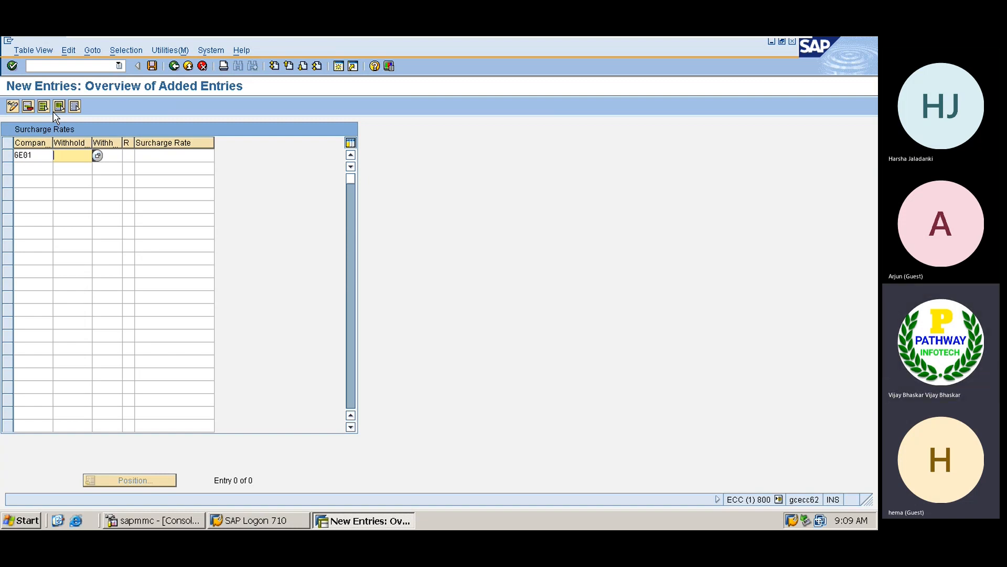
{"action": "left_click", "coordinate": [97, 155]}
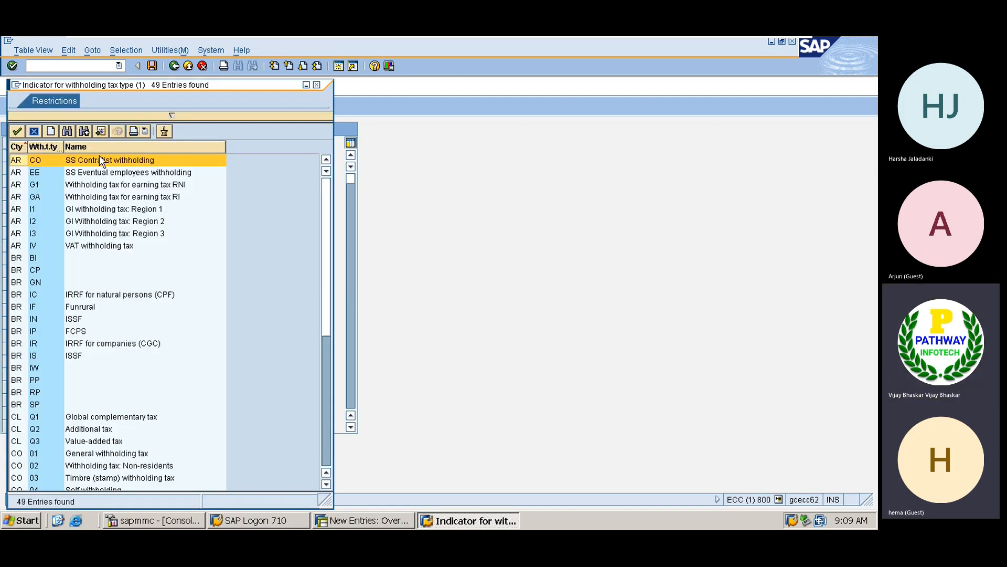
{"action": "left_click", "coordinate": [323, 439]}
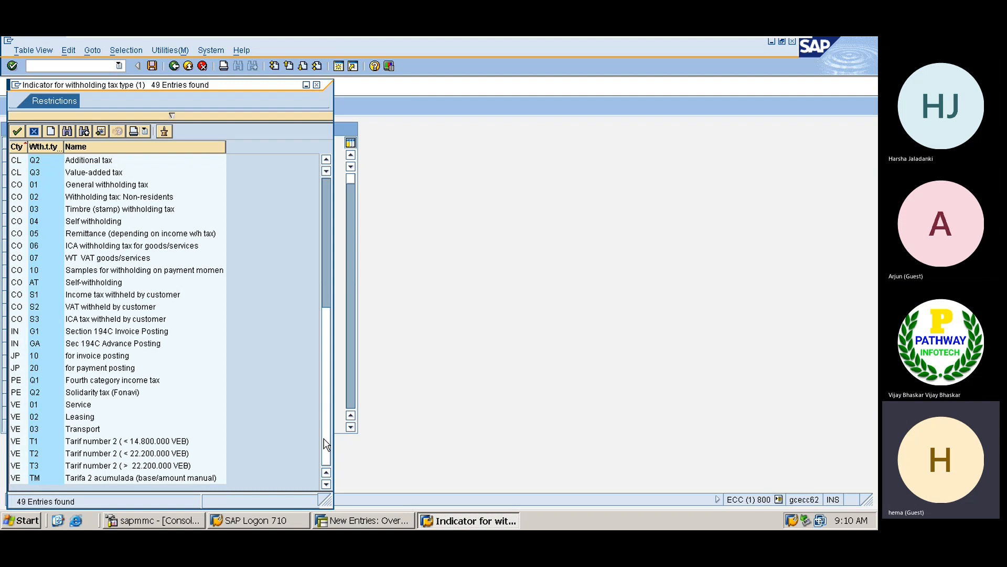
{"action": "double_click", "coordinate": [33, 332]}
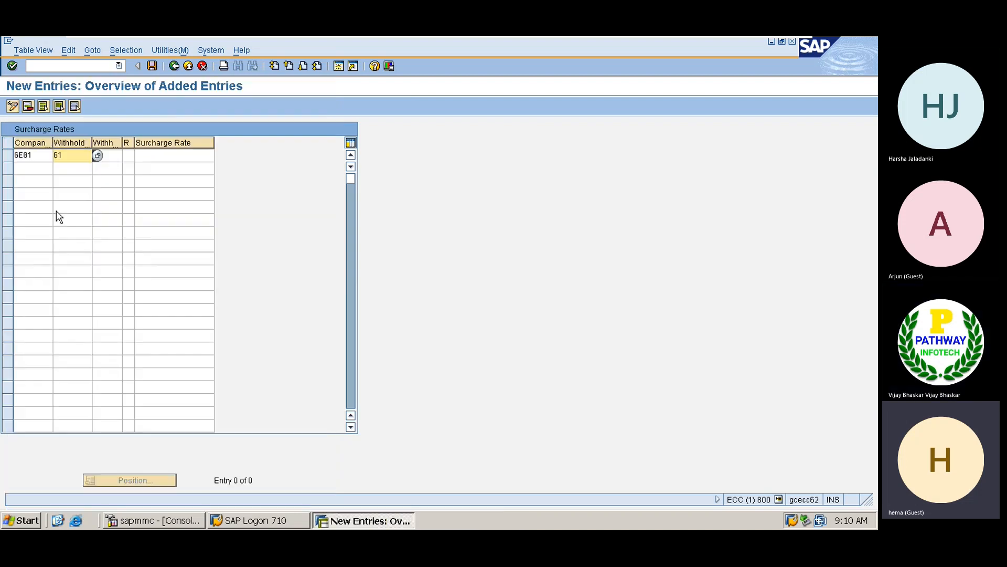
- Complete the G1 surcharge entry with withholding tax code G1, recipient type CO and surcharge rate 10
{"action": "left_click", "coordinate": [112, 154]}
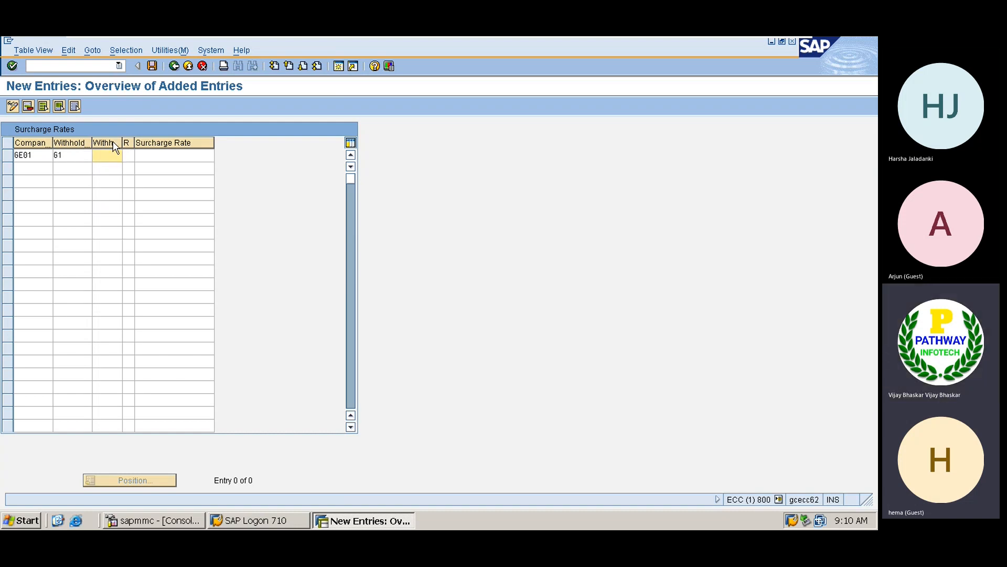
{"action": "left_click", "coordinate": [109, 155]}
{"action": "type", "text": "G1"}
{"action": "key", "text": "Tab"}
{"action": "left_click", "coordinate": [140, 156]}
{"action": "double_click", "coordinate": [76, 121]}
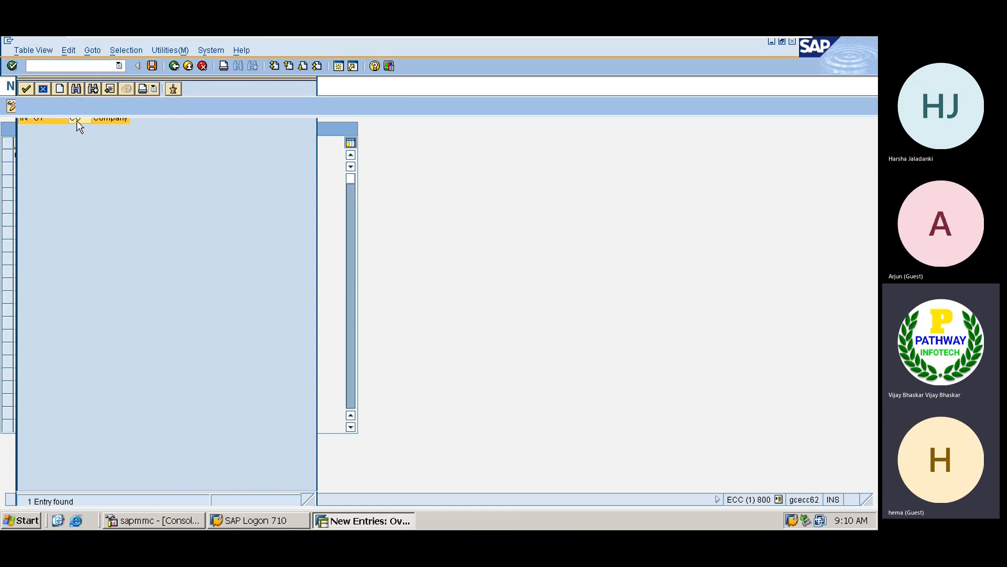
{"action": "left_click", "coordinate": [178, 155]}
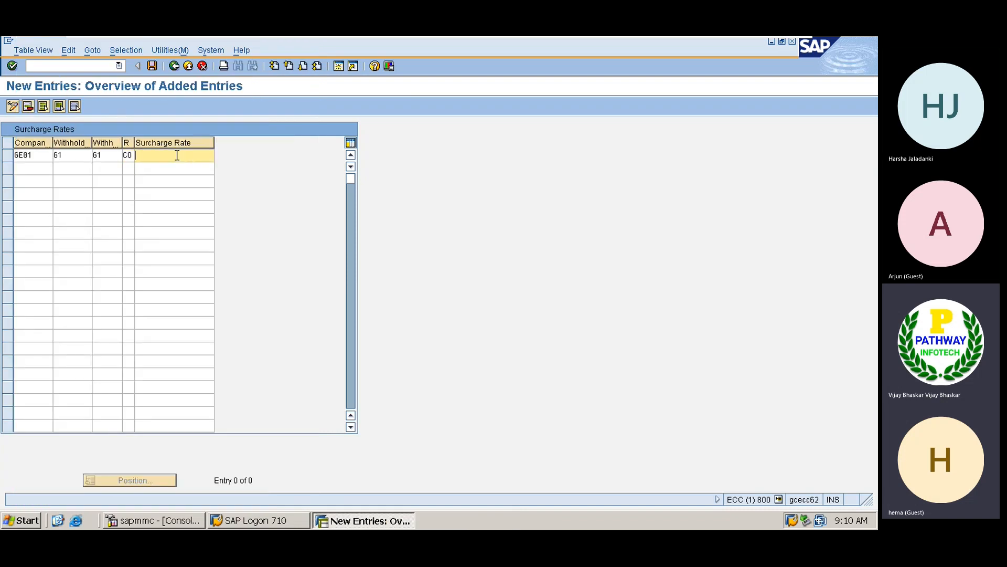
{"action": "type", "text": "10"}
{"action": "key", "text": "Tab"}
- Begin a second surcharge entry with company code GE01, withholding tax type GA and withholding tax code GA
{"action": "type", "text": "GE"}
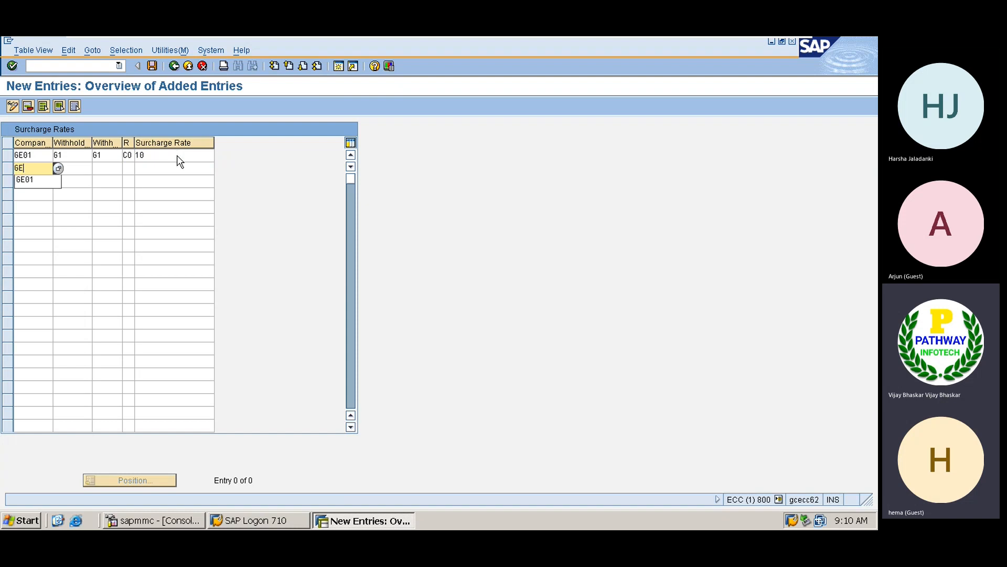
{"action": "type", "text": "01"}
{"action": "key", "text": "Tab"}
{"action": "type", "text": "GA"}
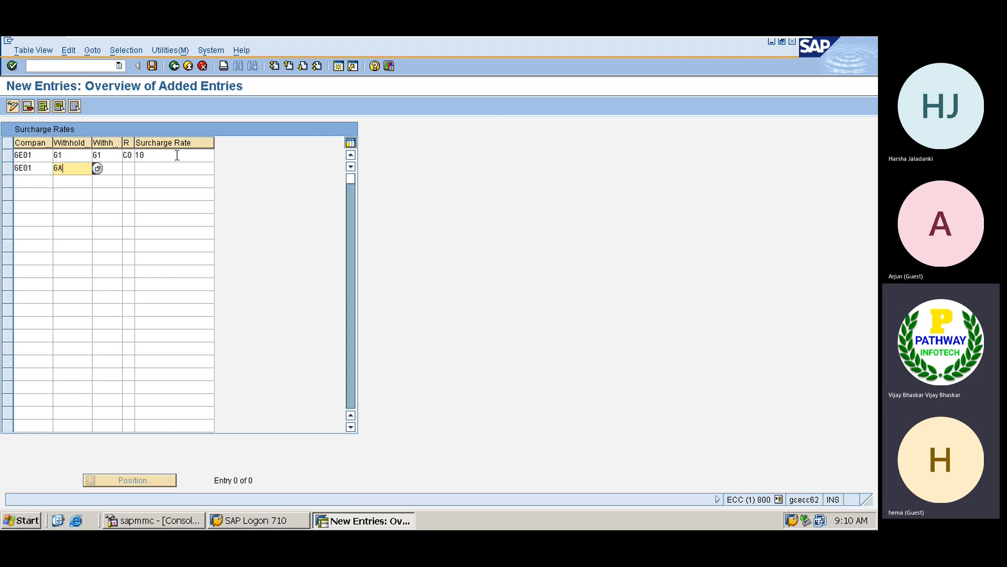
{"action": "key", "text": "Tab"}
{"action": "type", "text": "GA"}
{"action": "key", "text": "Tab"}
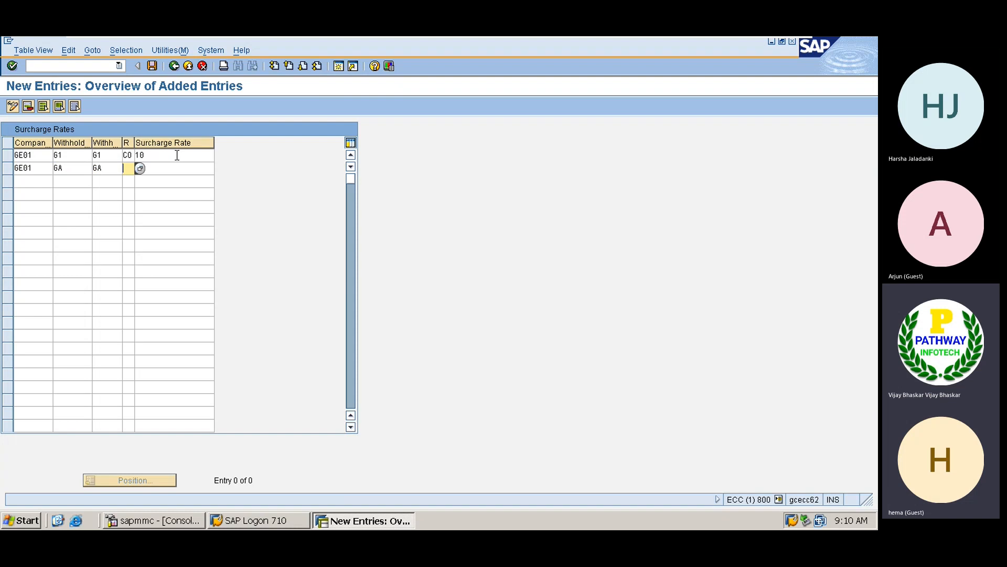
- Complete the GA surcharge entry with recipient type CO and surcharge rate 10, and save both entries to the customizing request
{"action": "type", "text": "CO"}
{"action": "key", "text": "Tab"}
{"action": "type", "text": "10"}
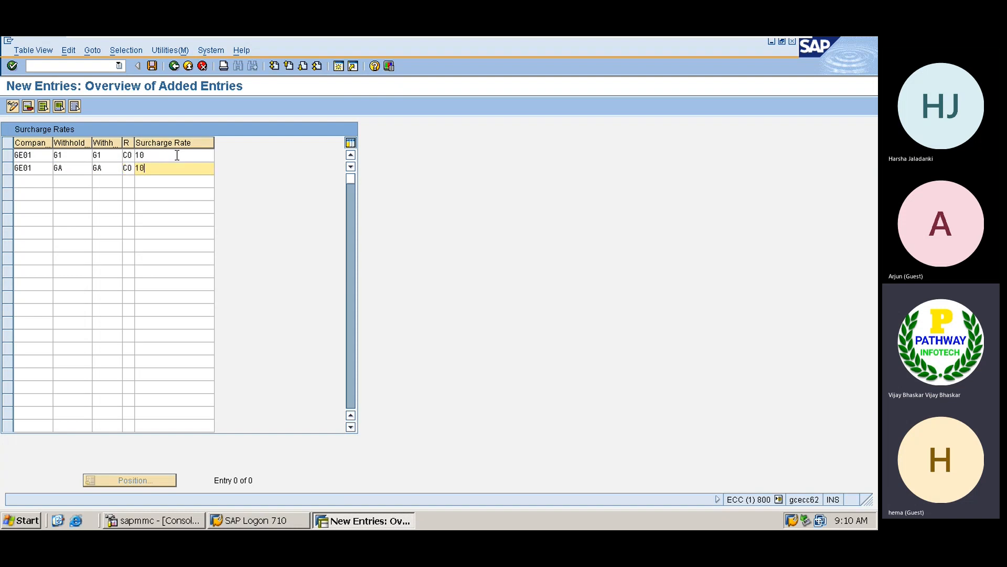
{"action": "key", "text": "Return"}
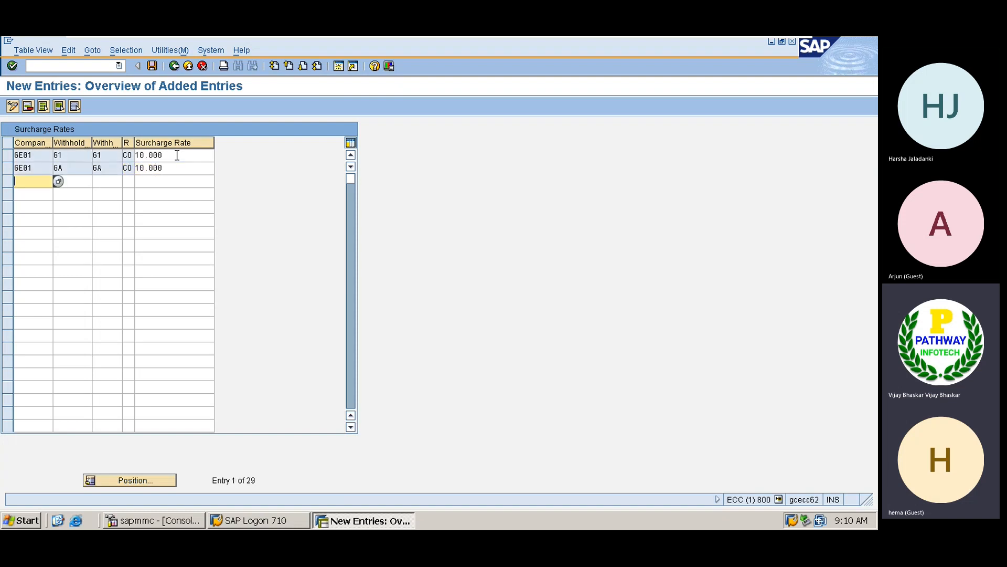
{"action": "key", "text": "ctrl+s"}
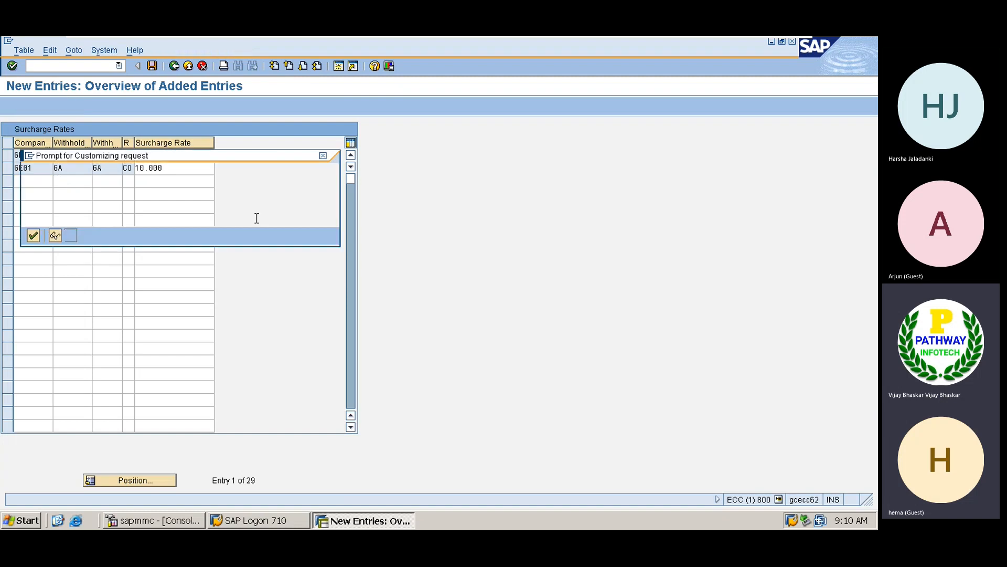
{"action": "key", "text": "Return"}
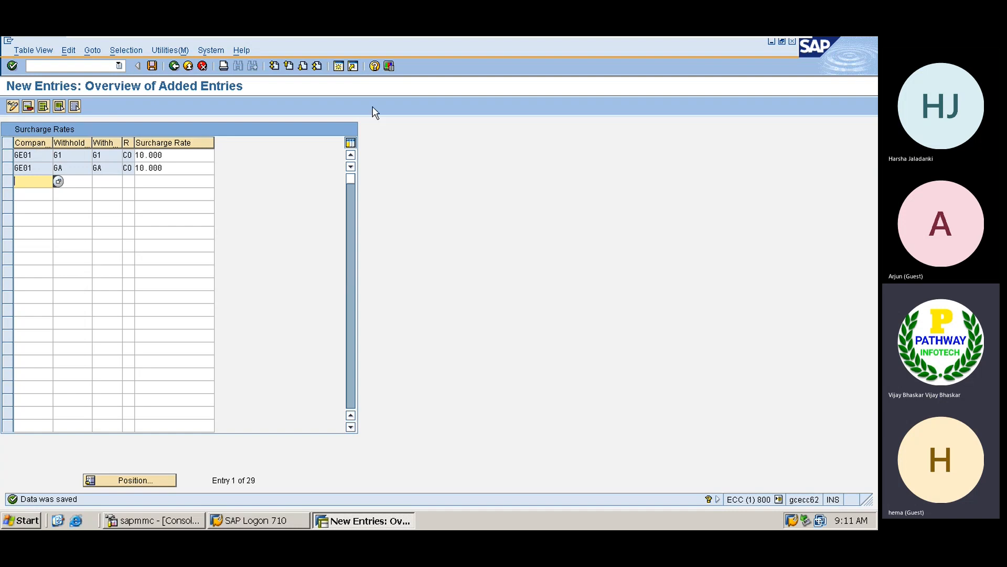
- Open transaction FS00 for central G/L account maintenance in a new session
{"action": "left_click", "coordinate": [338, 66]}
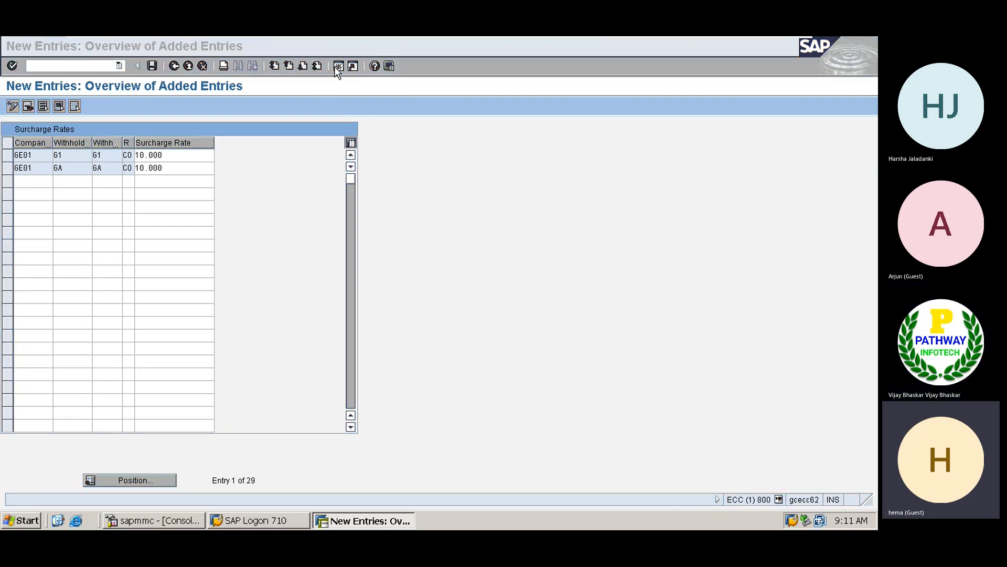
{"action": "type", "text": "fs00"}
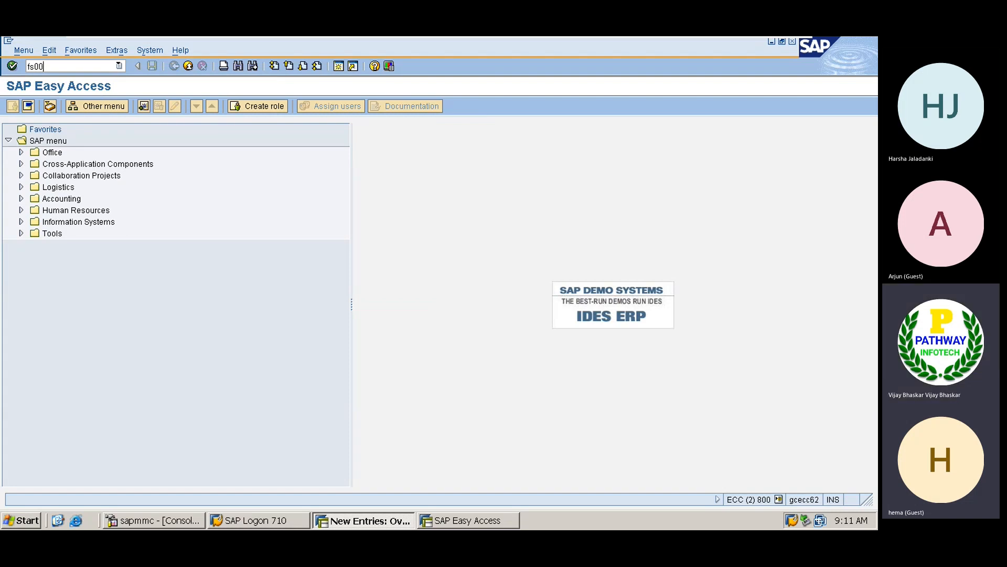
{"action": "key", "text": "Return"}
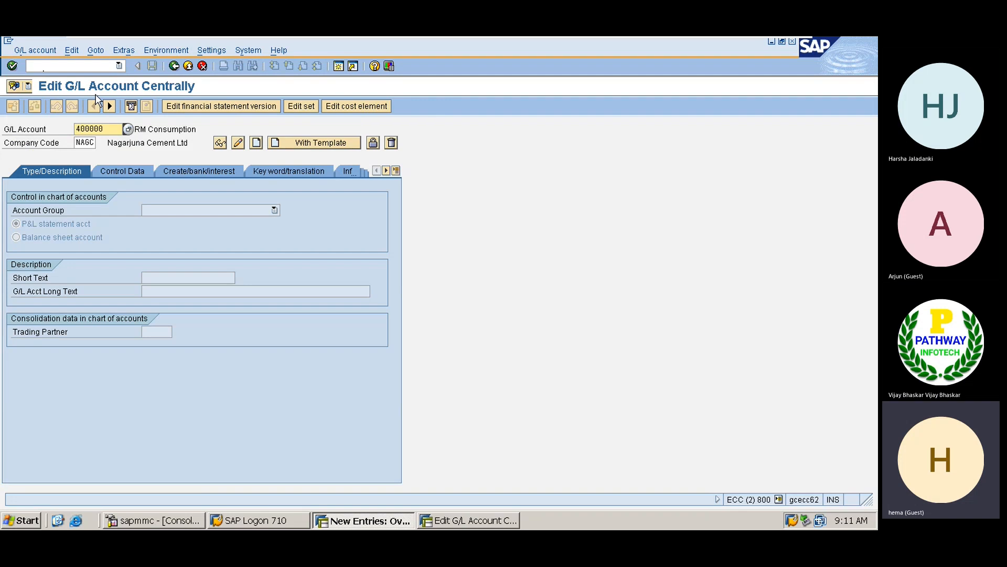
- Start creating G/L account 400200 in company code GE01
{"action": "key", "text": "BackSpace"}
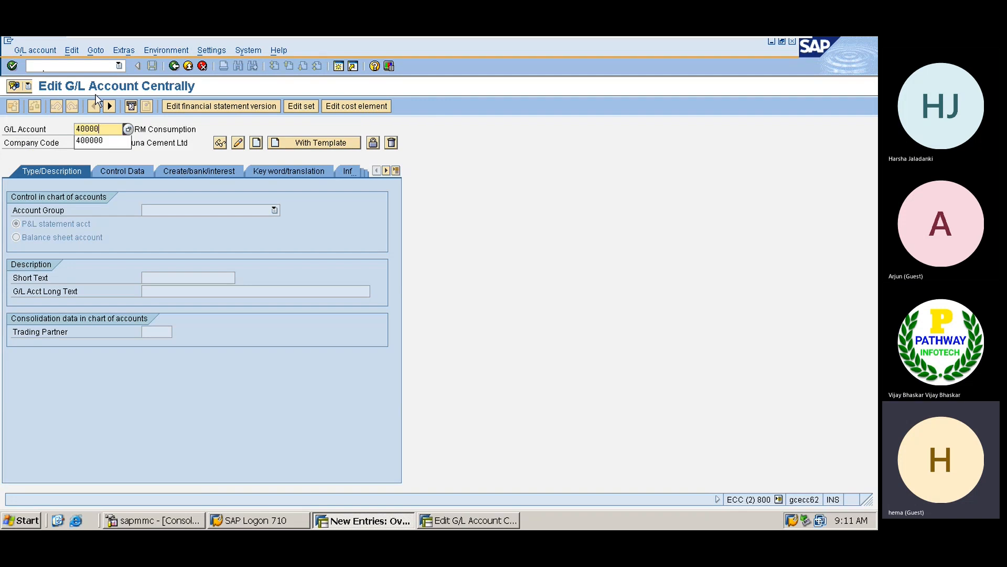
{"action": "key", "text": "BackSpace"}
{"action": "key", "text": "BackSpace"}
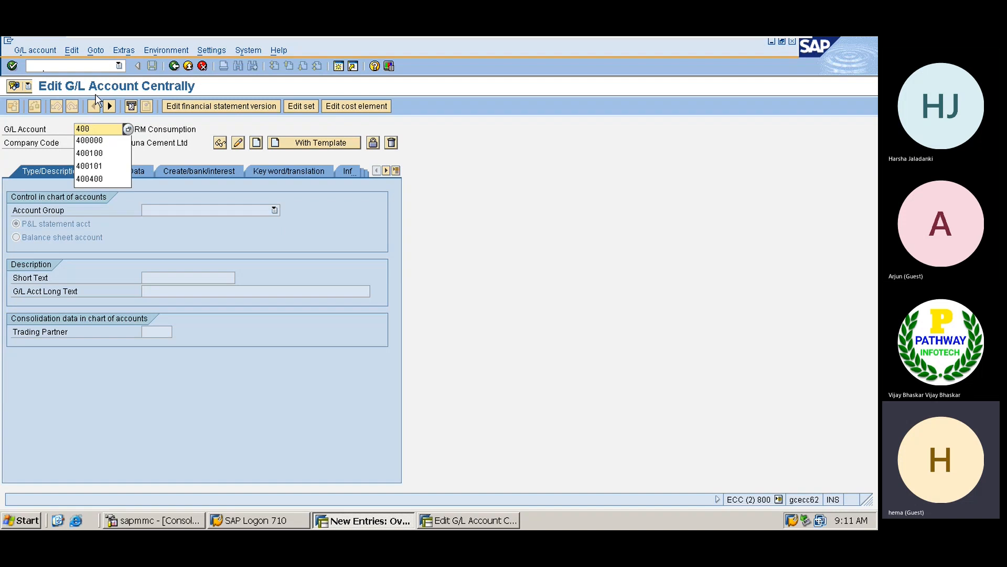
{"action": "type", "text": "200"}
{"action": "key", "text": "Tab"}
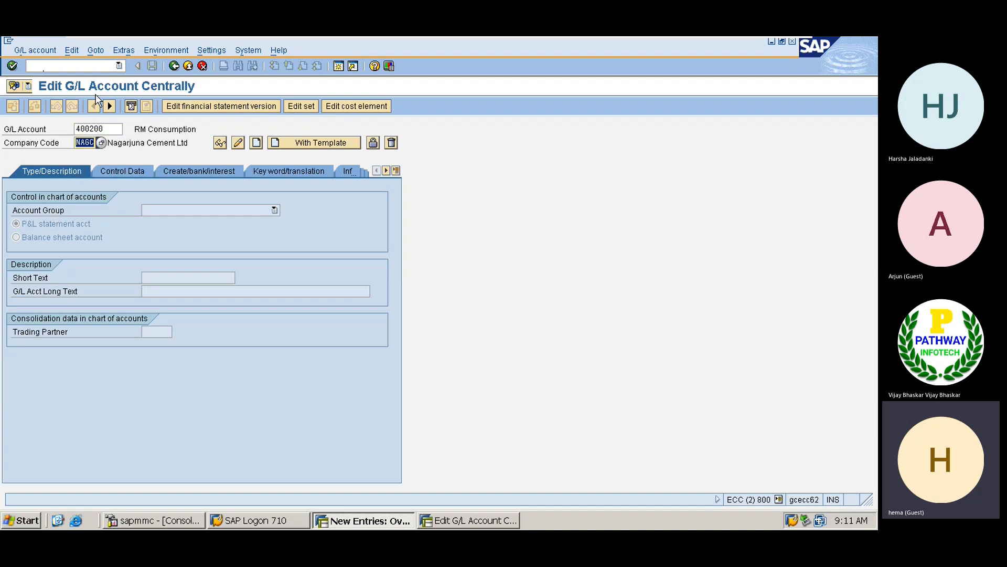
{"action": "type", "text": "GE01"}
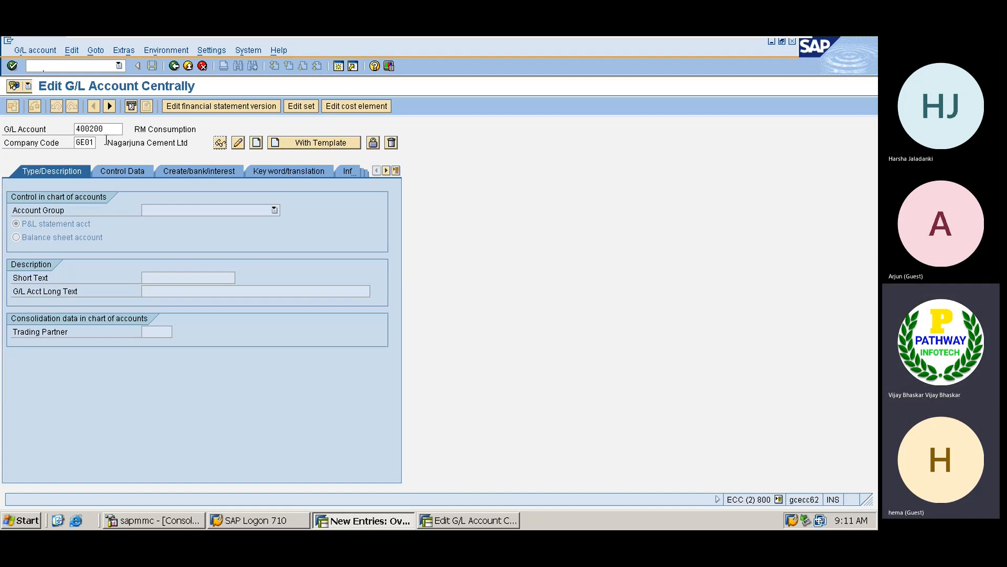
{"action": "left_click", "coordinate": [256, 142]}
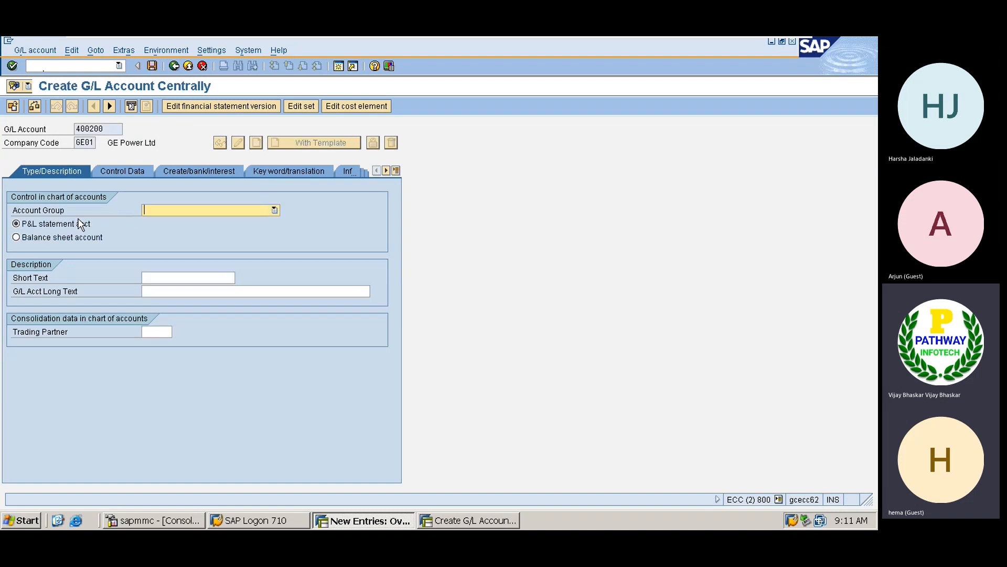
- Assign the Expenses account group and enter "Office Painting" as both the short text and the G/L account long text
{"action": "left_click", "coordinate": [164, 211]}
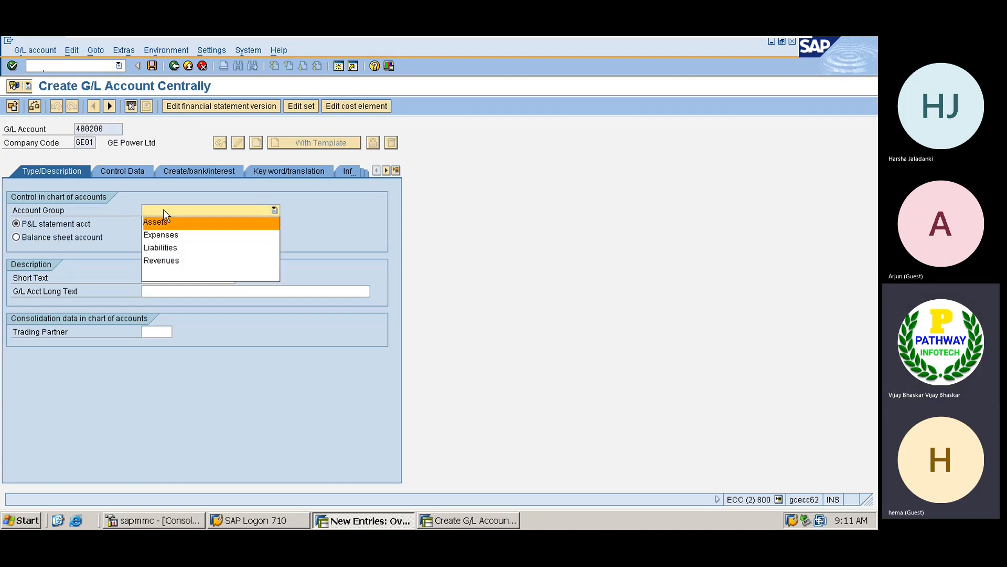
{"action": "left_click", "coordinate": [158, 237]}
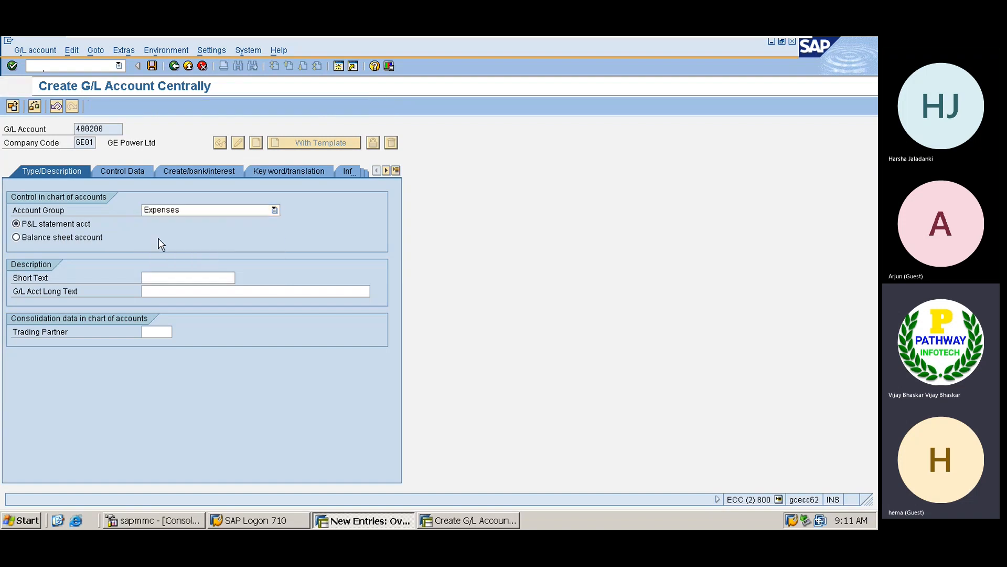
{"action": "left_click", "coordinate": [157, 274]}
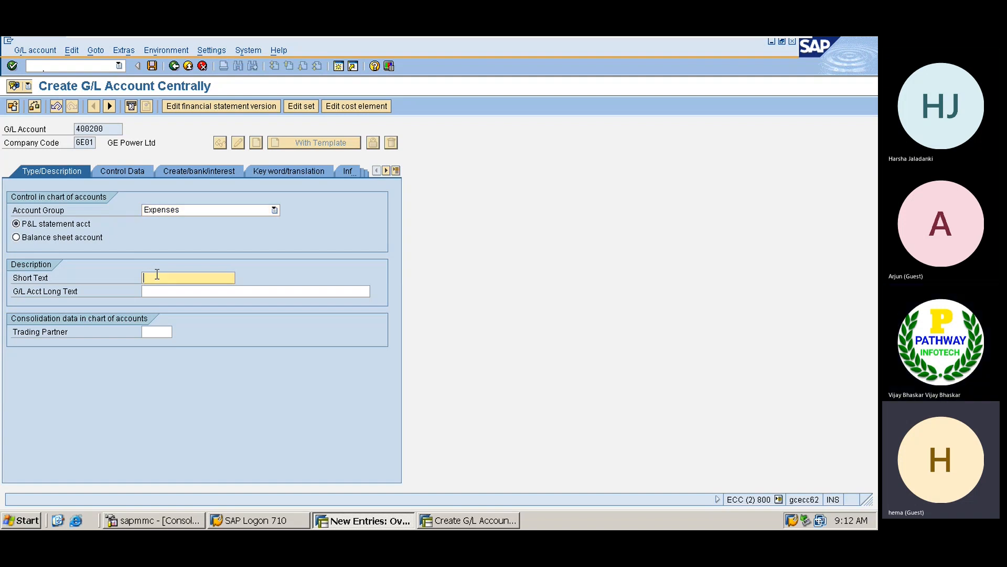
{"action": "type", "text": "Office Painting"}
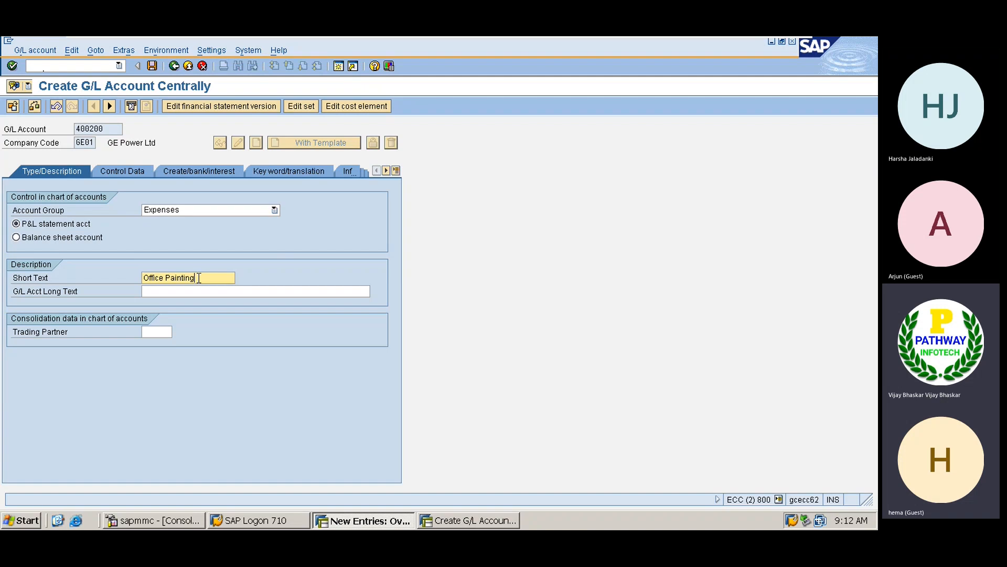
{"action": "left_click_drag", "start_coordinate": [199, 278], "coordinate": [143, 278]}
{"action": "key", "text": "ctrl+c"}
{"action": "left_click", "coordinate": [149, 292]}
{"action": "key", "text": "ctrl+v"}
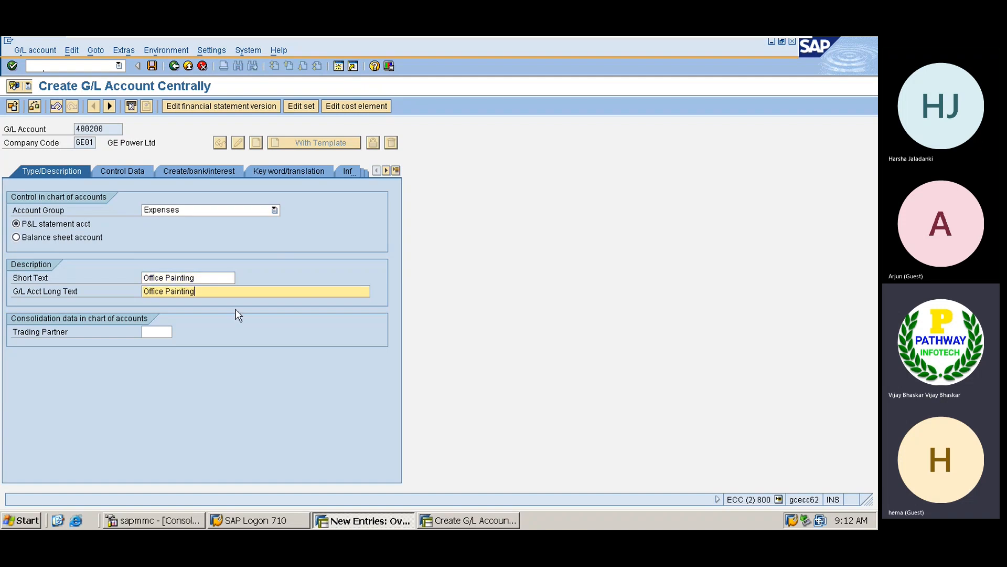
- Enable line item display in the account's control data and set its sort key to 001
{"action": "left_click", "coordinate": [131, 175]}
{"action": "left_click", "coordinate": [27, 401]}
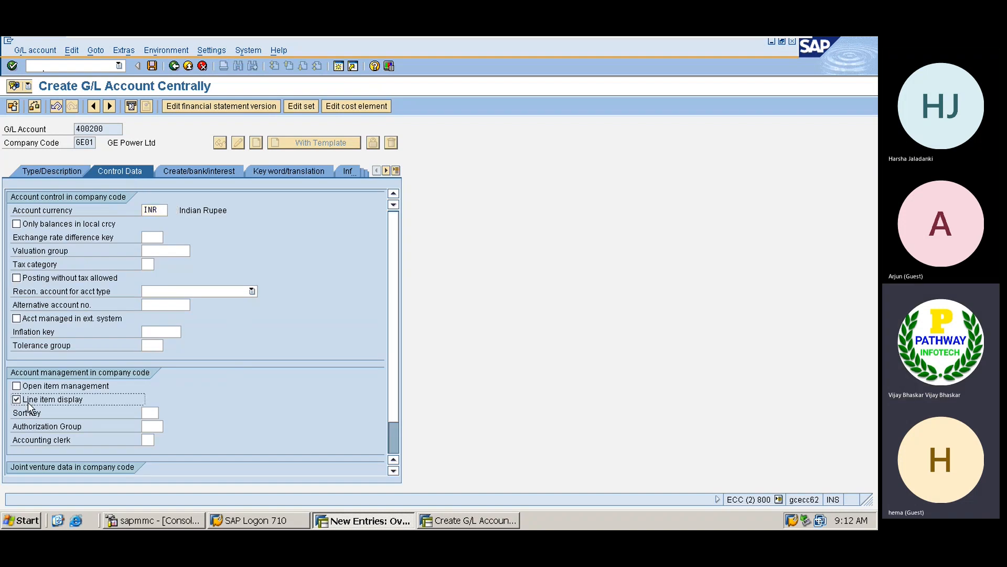
{"action": "left_click", "coordinate": [146, 413]}
{"action": "type", "text": "001"}
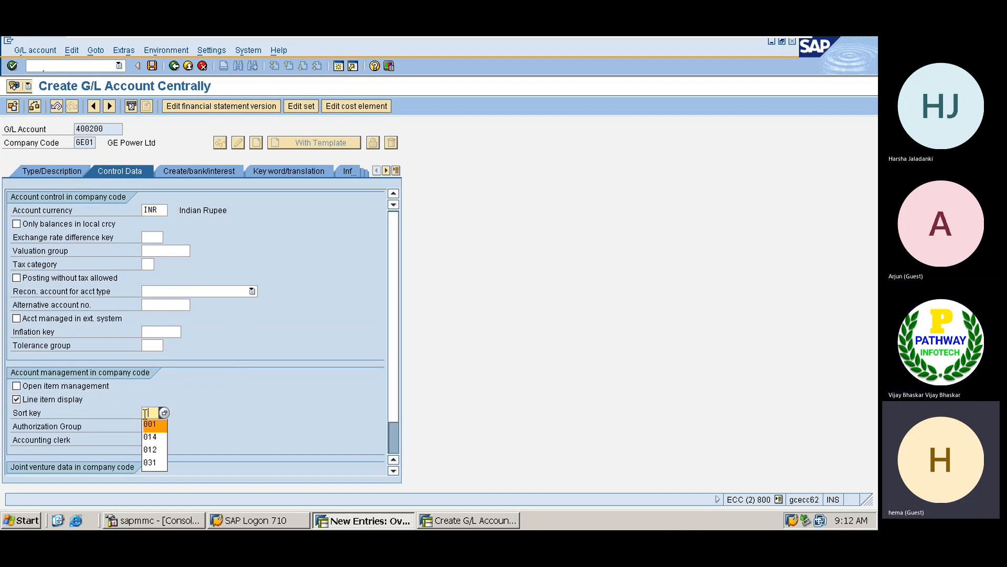
- Set the field status group to G001, save the G/L account, and return to its type and description data
{"action": "left_click", "coordinate": [193, 167]}
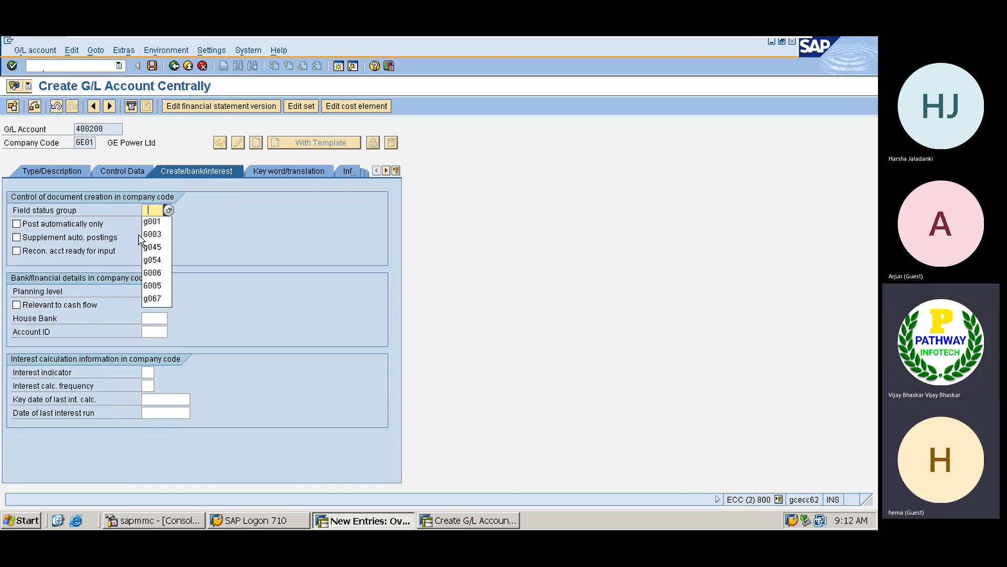
{"action": "key", "text": "Down"}
{"action": "key", "text": "Return"}
{"action": "key", "text": "Return"}
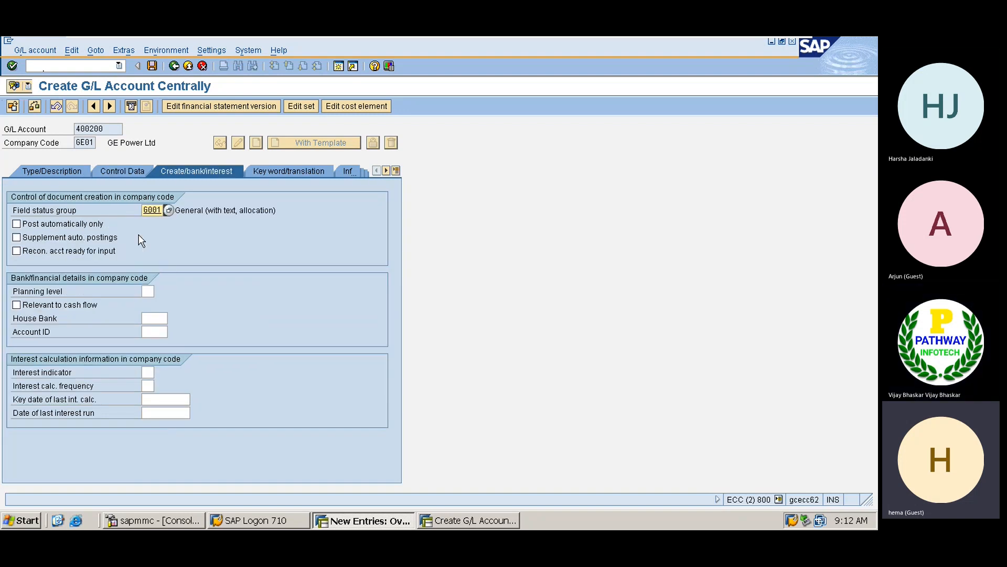
{"action": "key", "text": "ctrl+s"}
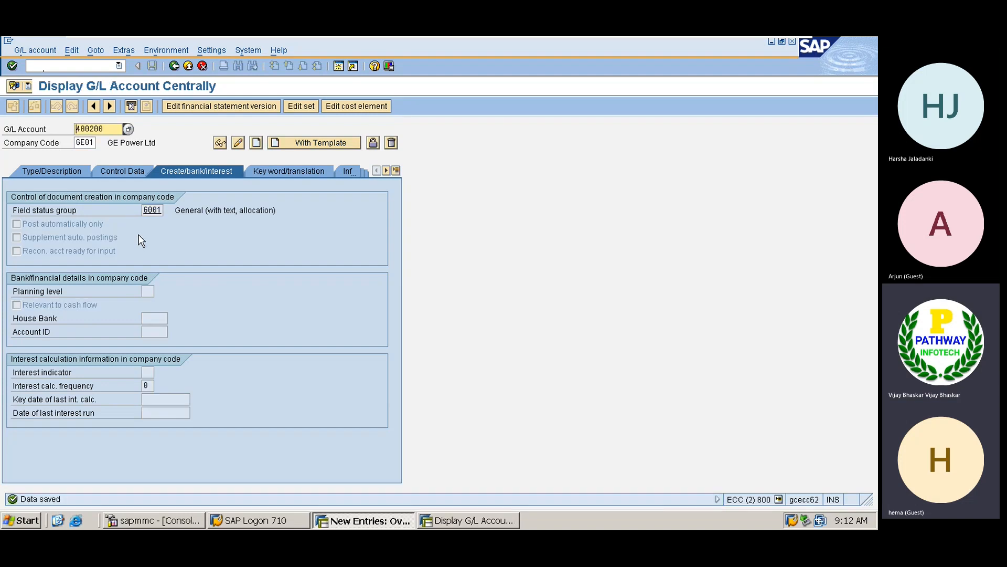
{"action": "left_click", "coordinate": [51, 173]}
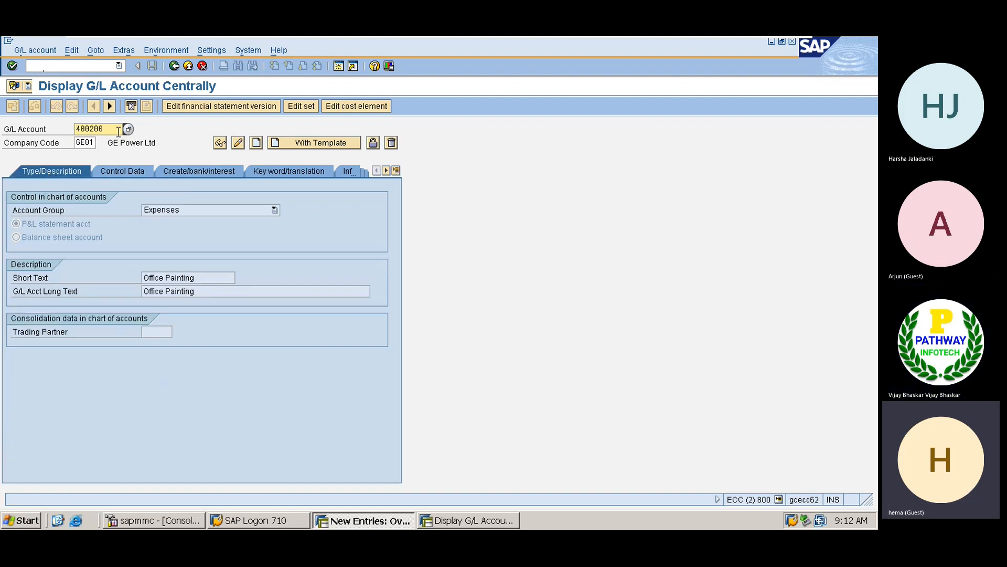
- Look up the existing G/L accounts in company code GE01 and start creating account 100510
{"action": "left_click", "coordinate": [128, 129]}
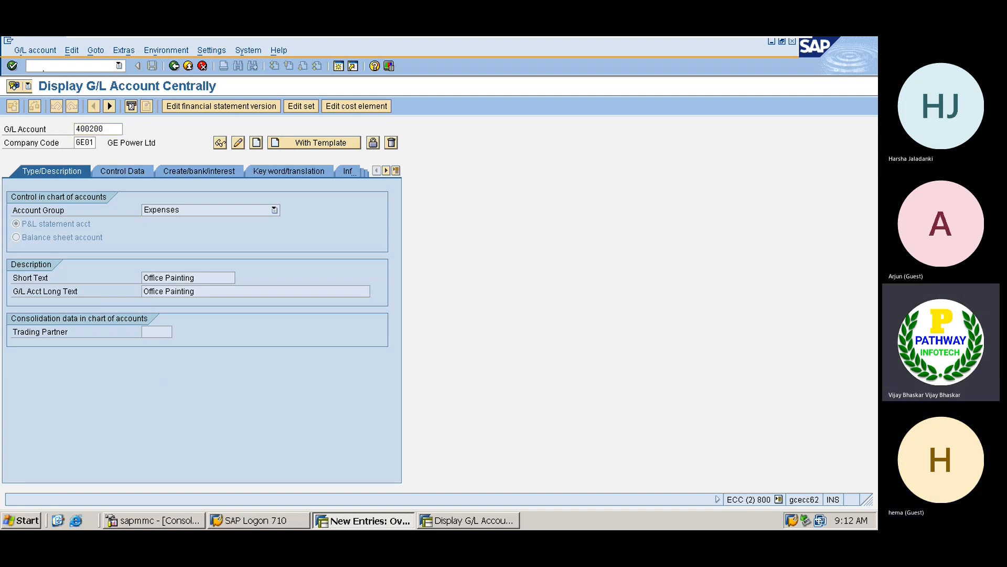
{"action": "key", "text": "Return"}
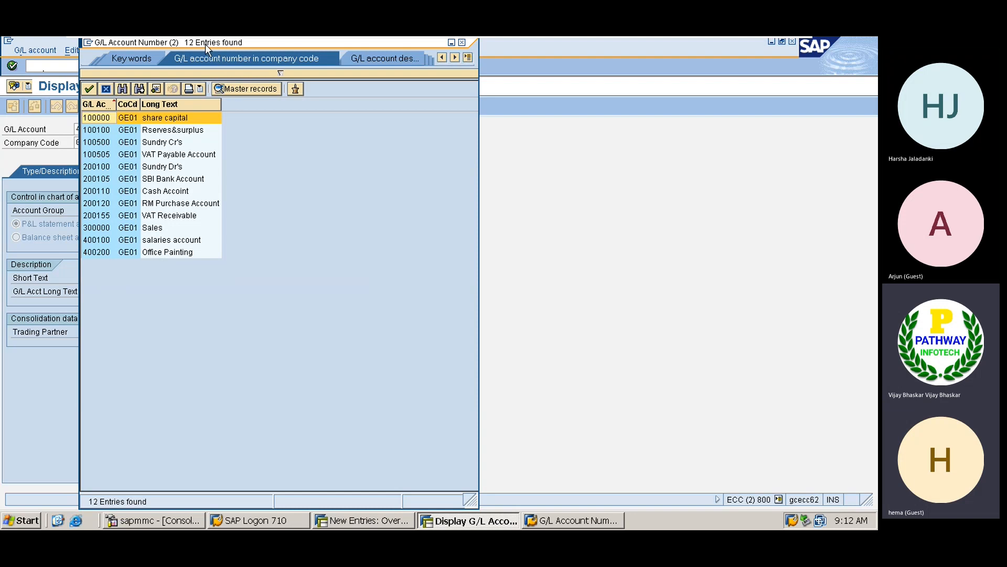
{"action": "left_click_drag", "start_coordinate": [205, 44], "coordinate": [389, 55]}
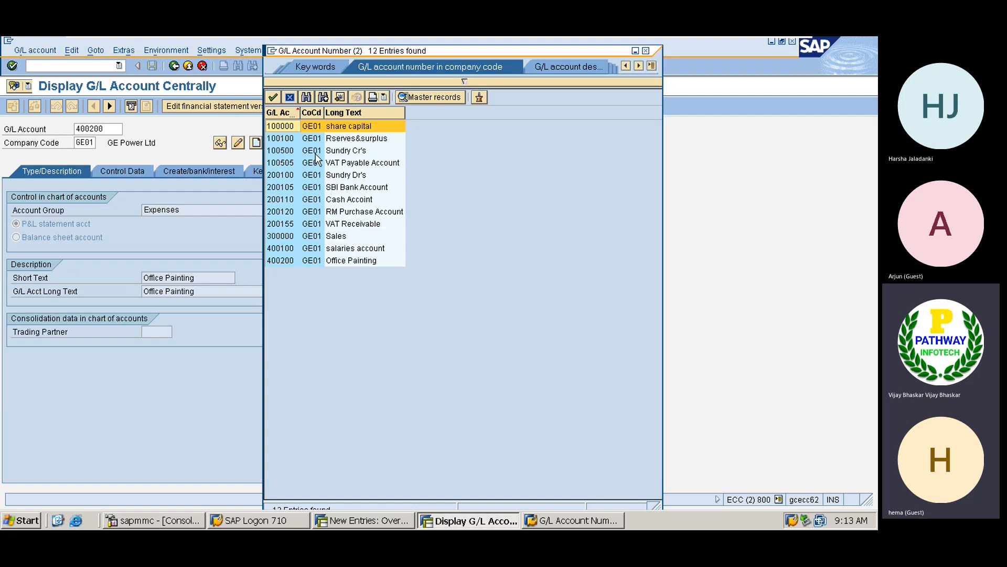
{"action": "double_click", "coordinate": [287, 164]}
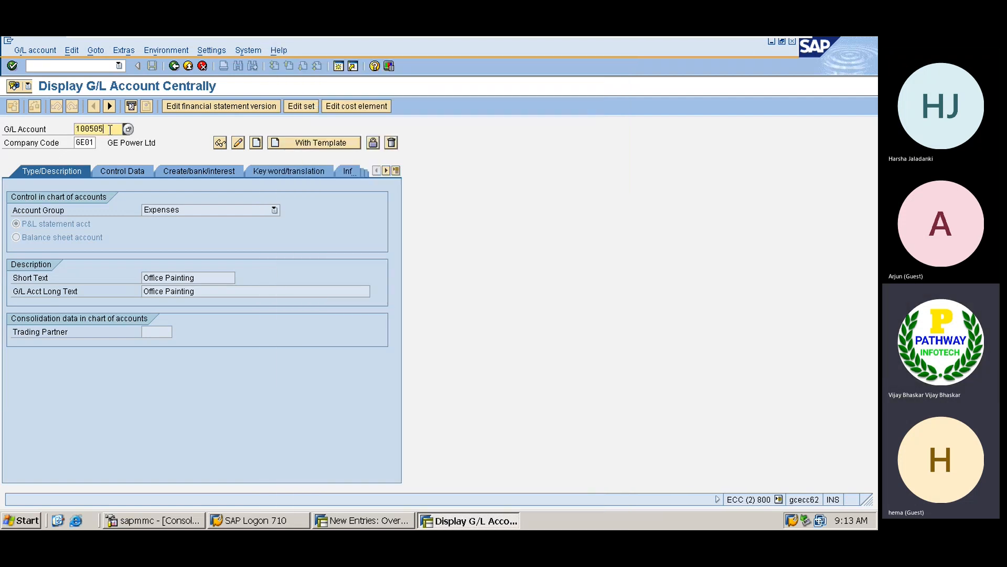
{"action": "key", "text": "BackSpace"}
{"action": "key", "text": "BackSpace"}
{"action": "type", "text": "10"}
{"action": "left_click", "coordinate": [256, 143]}
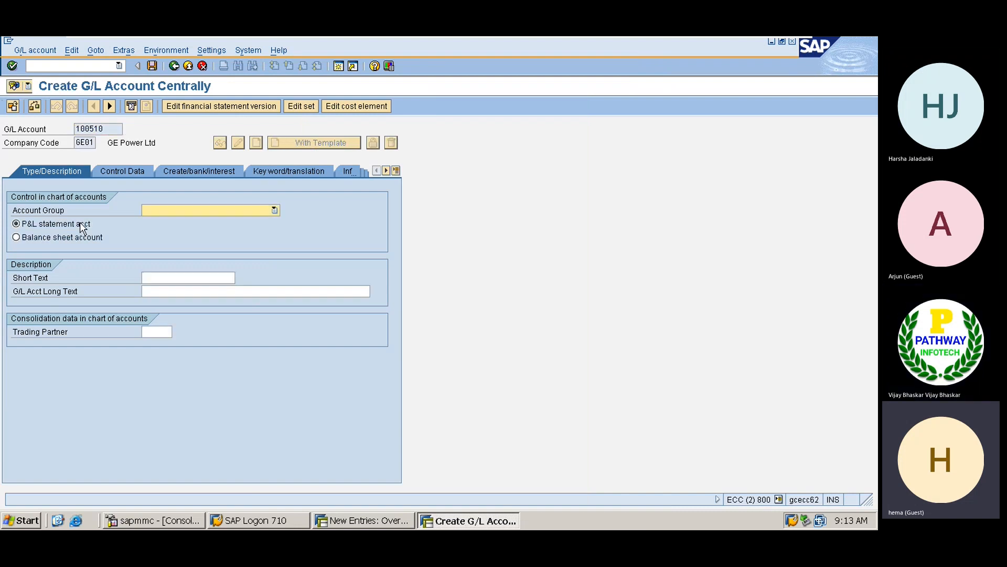
- Classify the new G/L account as a balance sheet account in the Liabilities account group
{"action": "left_click", "coordinate": [16, 237]}
{"action": "left_click", "coordinate": [153, 212]}
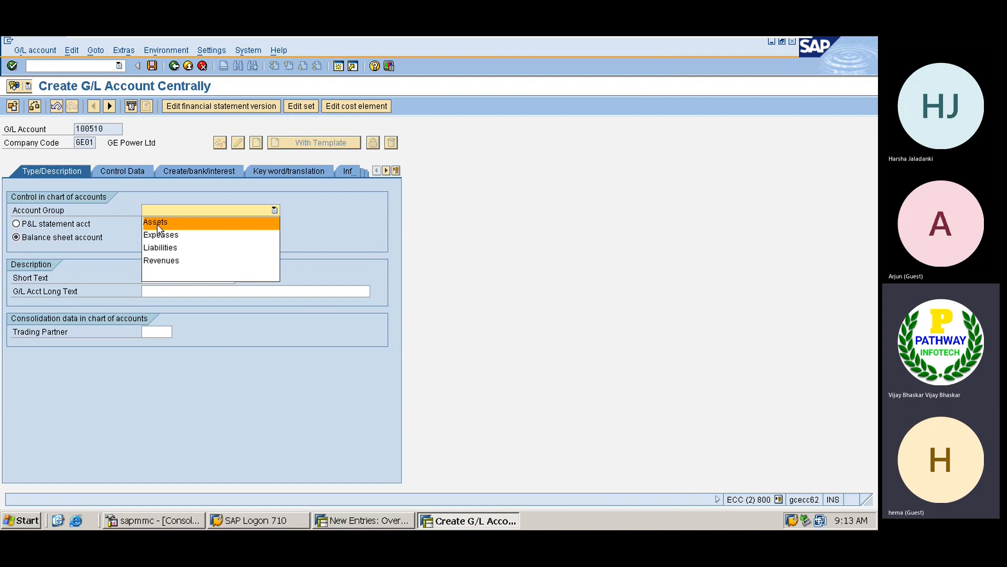
{"action": "left_click", "coordinate": [154, 247]}
- Enter "TDS On Services" as both the short text and the G/L account long text
{"action": "left_click", "coordinate": [147, 279]}
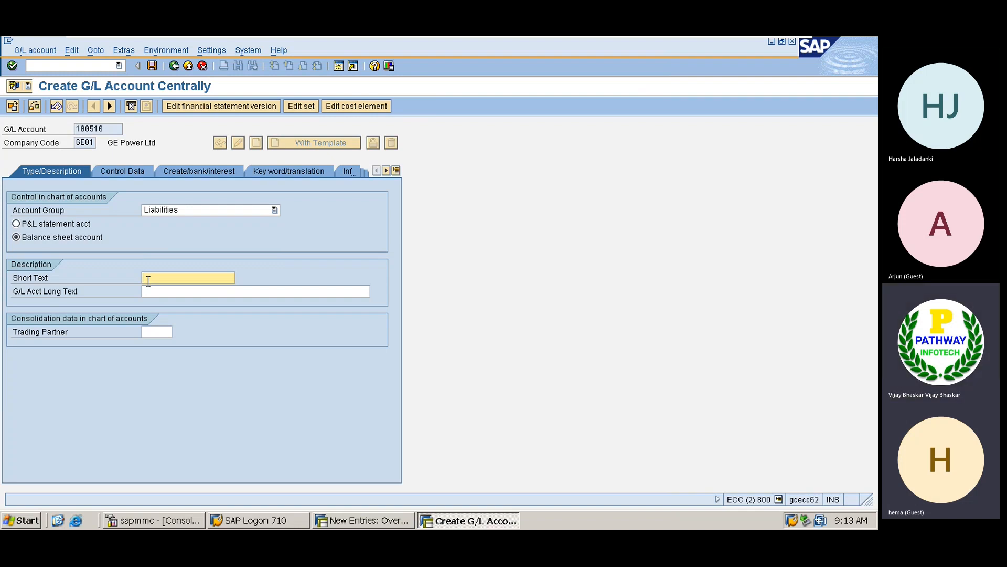
{"action": "type", "text": "TDS On Ser"}
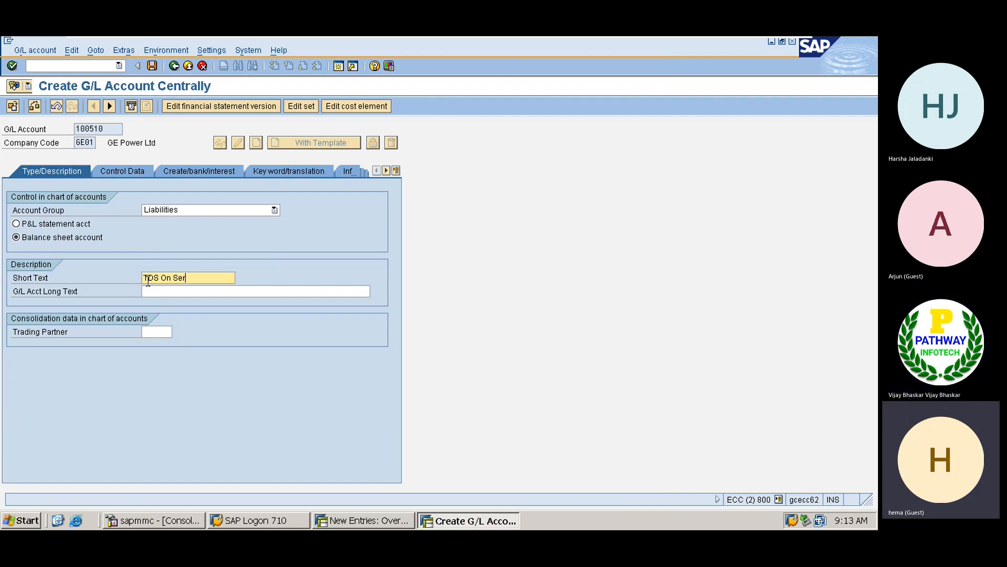
{"action": "type", "text": "vices"}
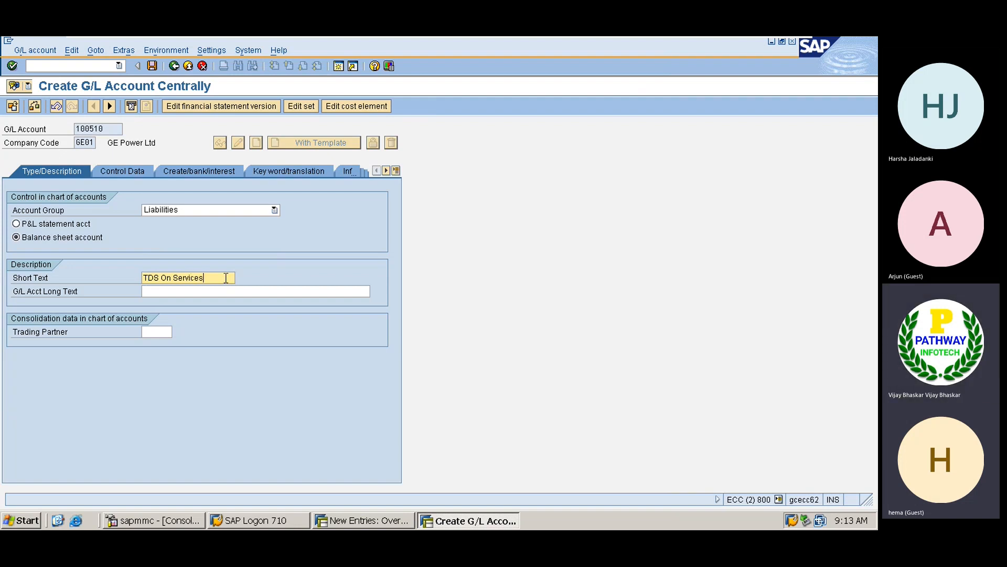
{"action": "left_click_drag", "start_coordinate": [220, 278], "coordinate": [132, 286]}
{"action": "key", "text": "ctrl+c"}
{"action": "left_click", "coordinate": [153, 291]}
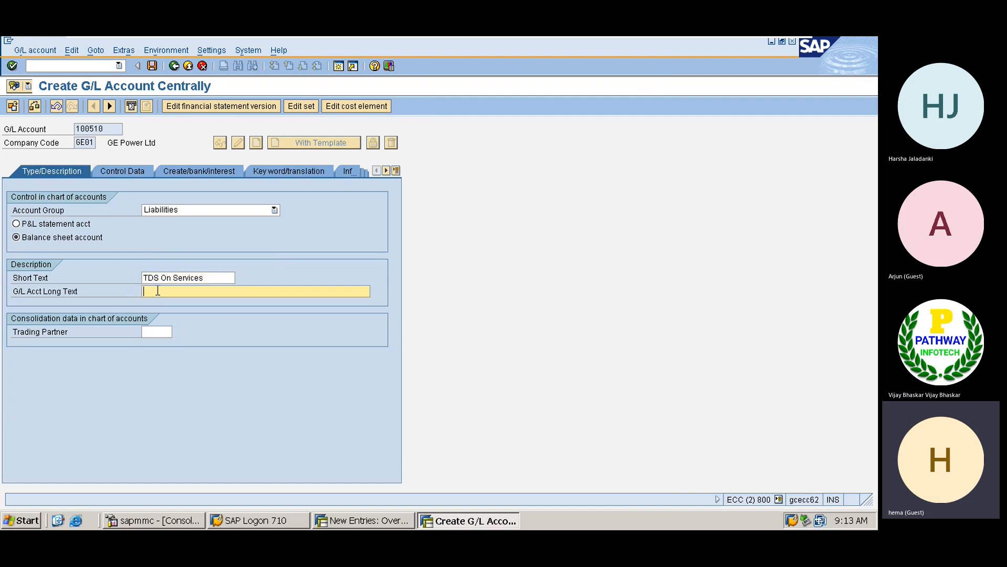
{"action": "key", "text": "ctrl+v"}
{"action": "key", "text": "BackSpace"}
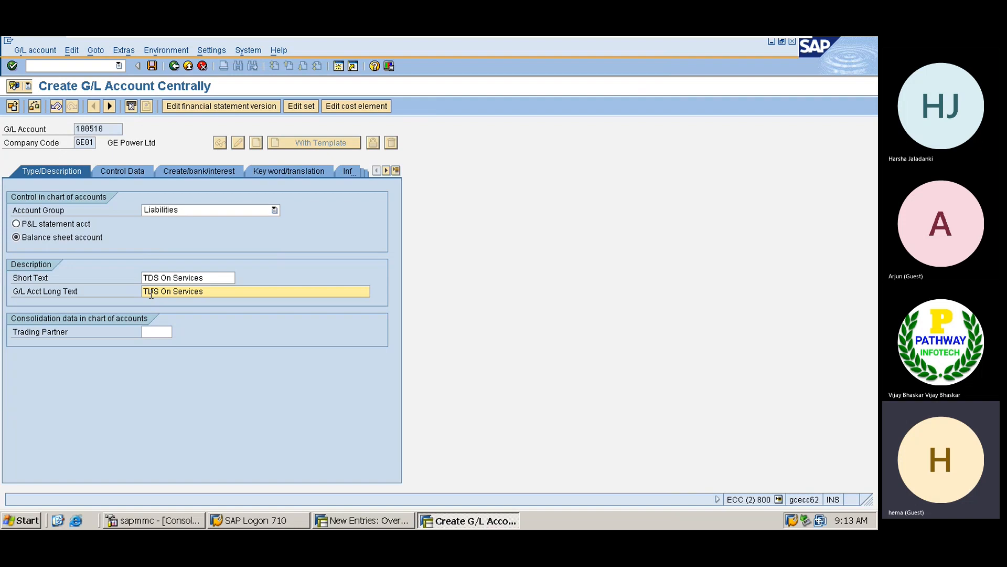
- Enable open item management and line item display in the account's control data and set its sort key to 001
{"action": "left_click", "coordinate": [117, 173]}
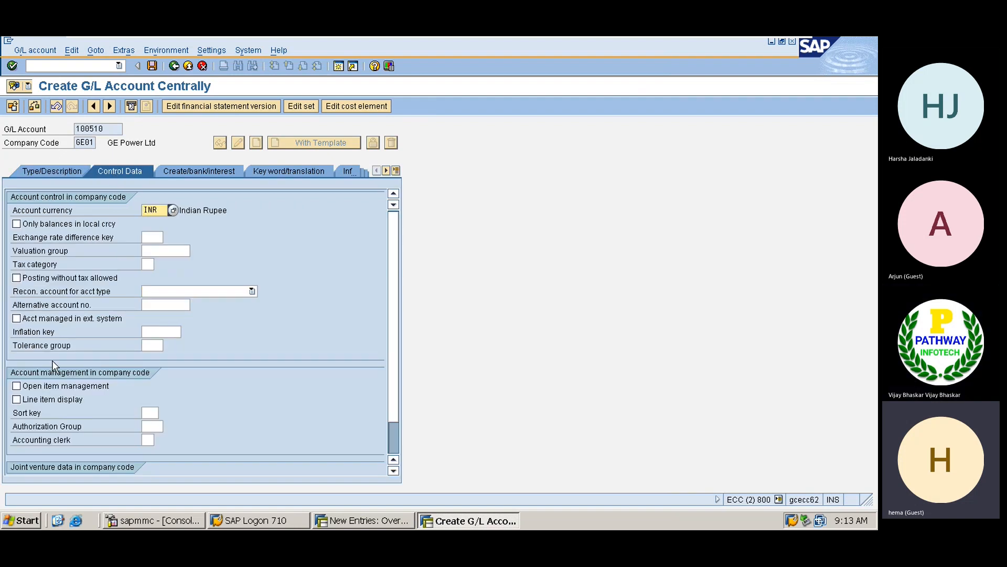
{"action": "left_click", "coordinate": [43, 387]}
{"action": "left_click", "coordinate": [42, 400]}
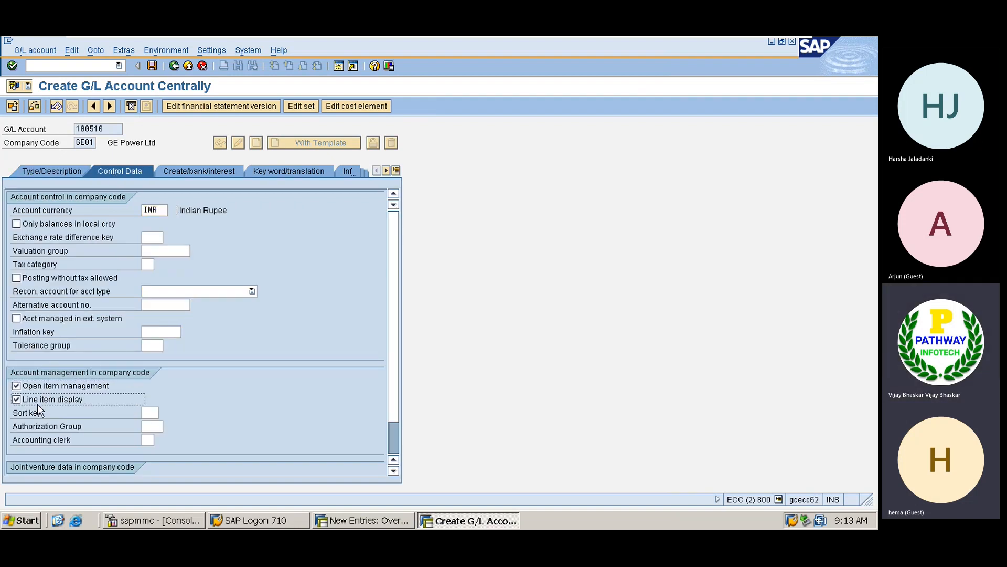
{"action": "left_click", "coordinate": [150, 413]}
{"action": "type", "text": "001"}
{"action": "key", "text": "Return"}
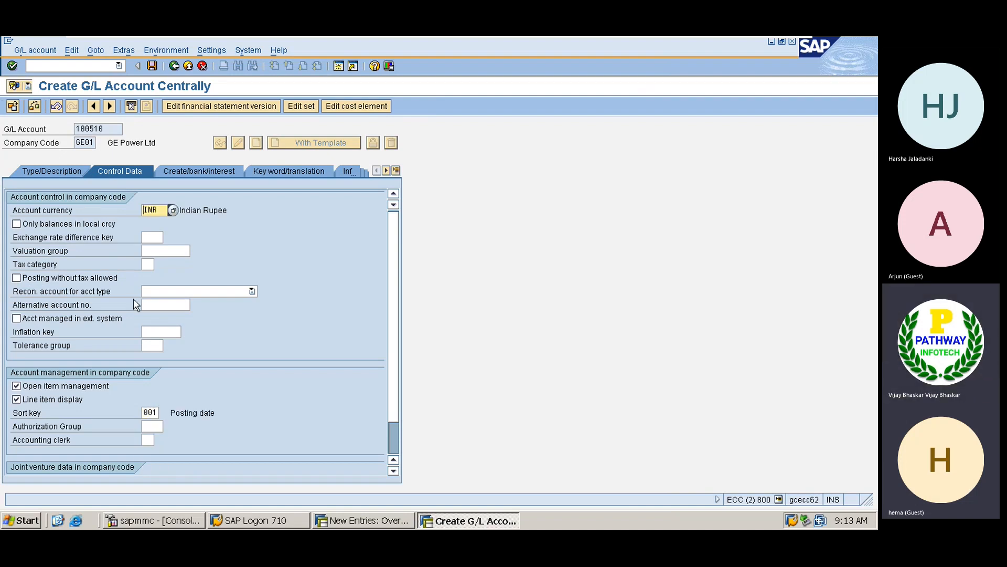
- Set the field status group of account 100510 to G001 and save the G/L account
{"action": "left_click", "coordinate": [194, 172]}
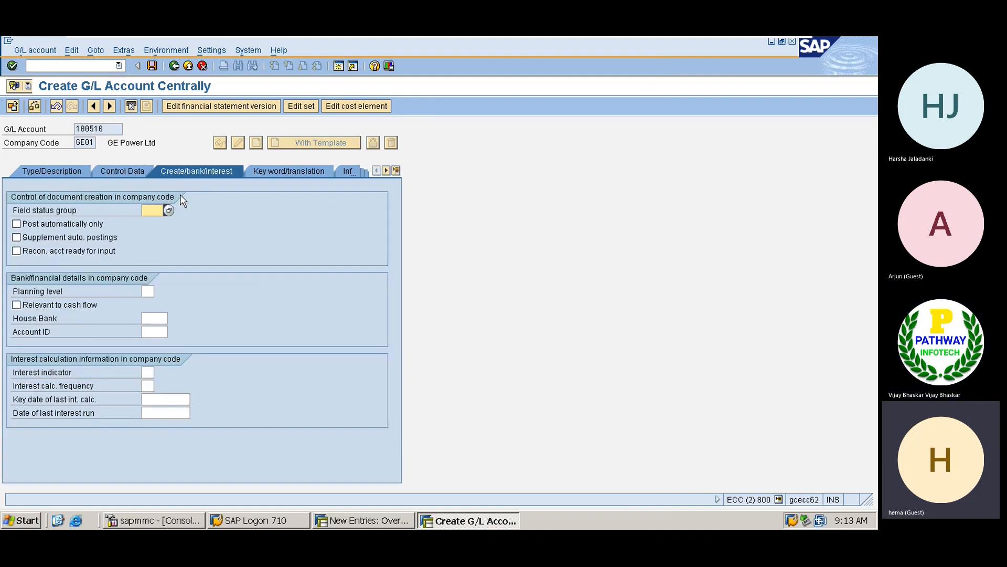
{"action": "key", "text": "BackSpace"}
{"action": "key", "text": "Down"}
{"action": "key", "text": "Return"}
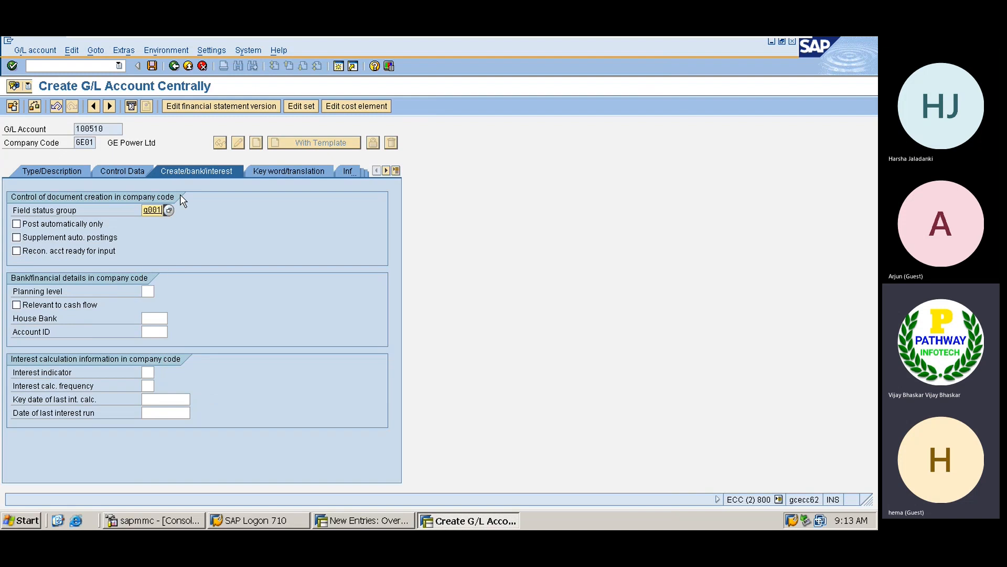
{"action": "key", "text": "ctrl+s"}
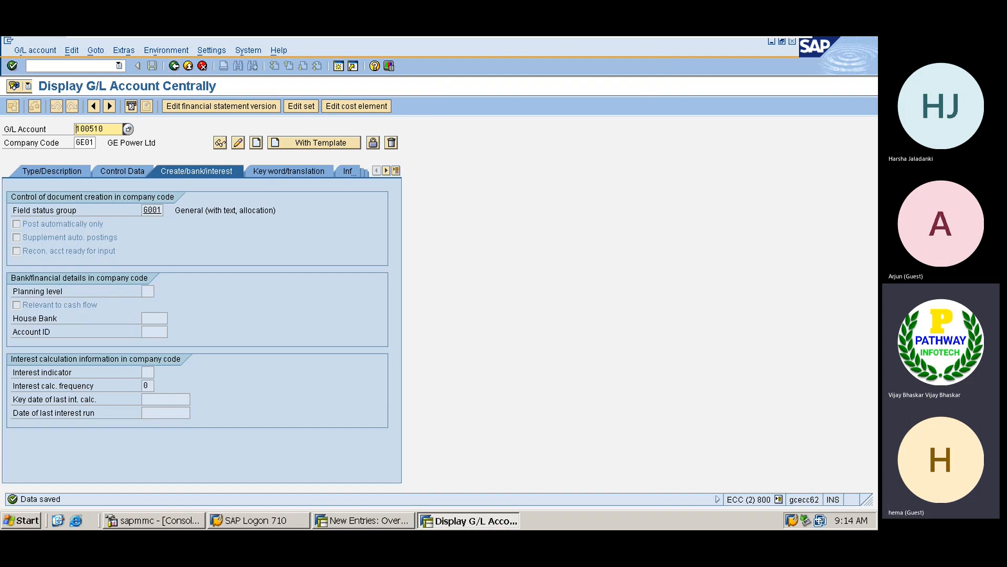
- Switch back to the surcharge rates session and exit to the implementation guide structure
{"action": "key", "text": "alt+Tab"}
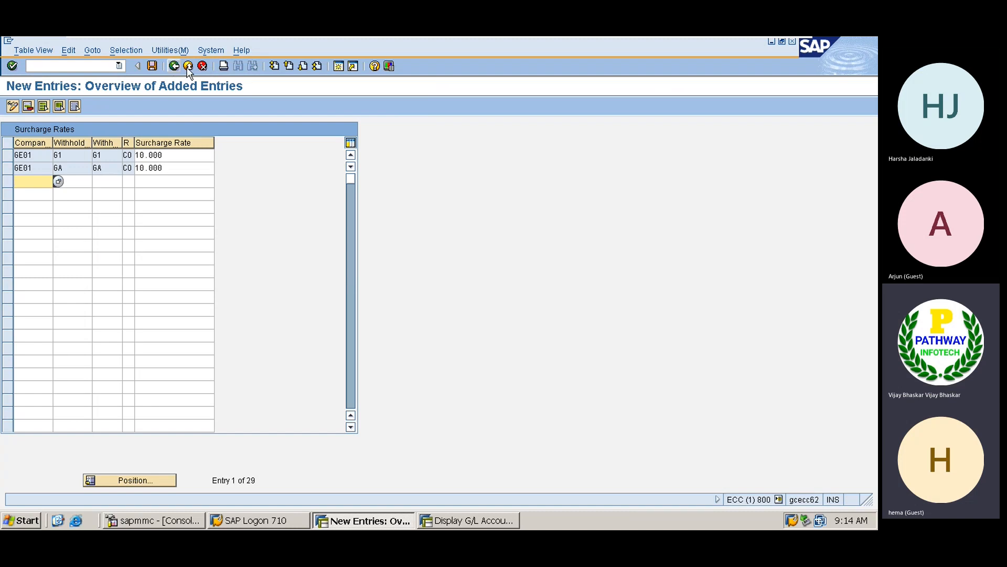
{"action": "left_click", "coordinate": [202, 66]}
{"action": "left_click", "coordinate": [203, 66]}
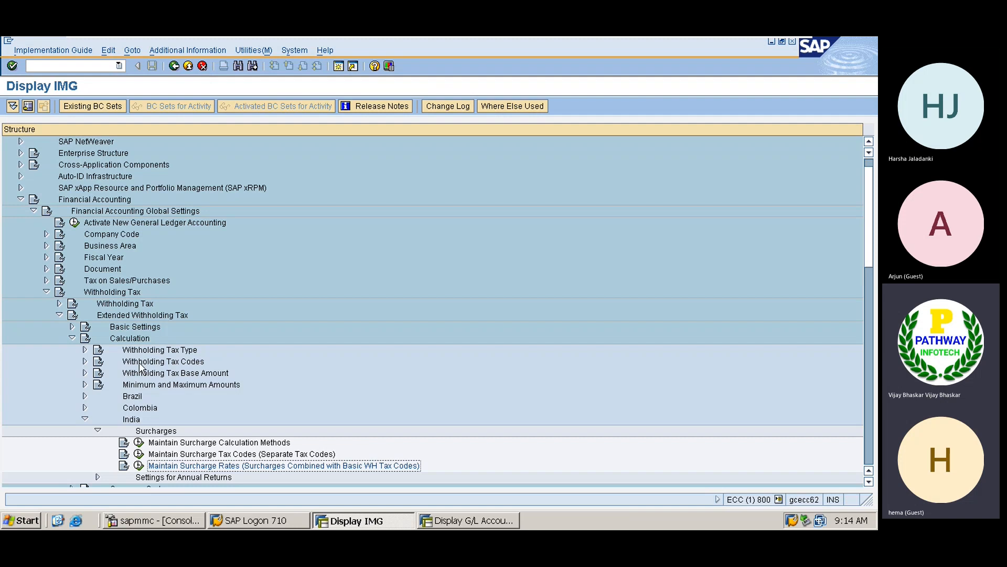
- Collapse the Surcharges, India and Calculation nodes under Extended Withholding Tax
{"action": "left_click", "coordinate": [147, 430]}
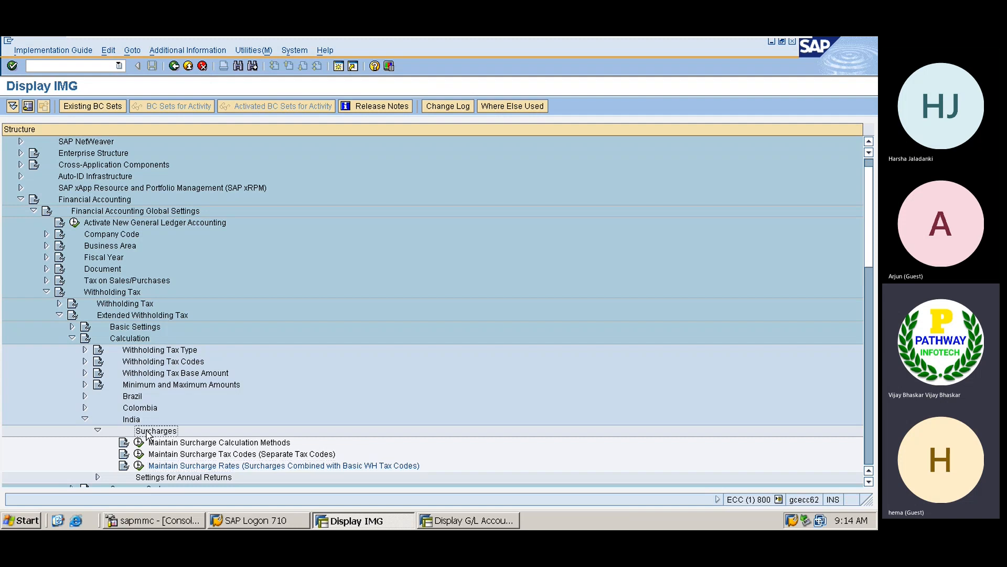
{"action": "key", "text": "Left"}
{"action": "key", "text": "Left"}
{"action": "key", "text": "Left"}
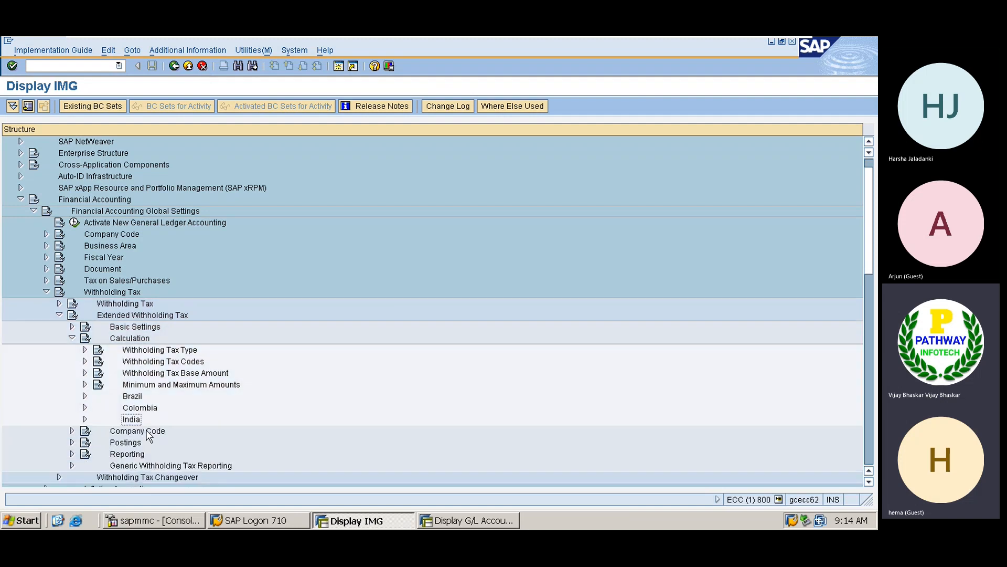
{"action": "key", "text": "Up"}
{"action": "key", "text": "Up"}
{"action": "key", "text": "Up"}
{"action": "key", "text": "Up"}
{"action": "key", "text": "Up"}
{"action": "key", "text": "Up"}
{"action": "key", "text": "Up"}
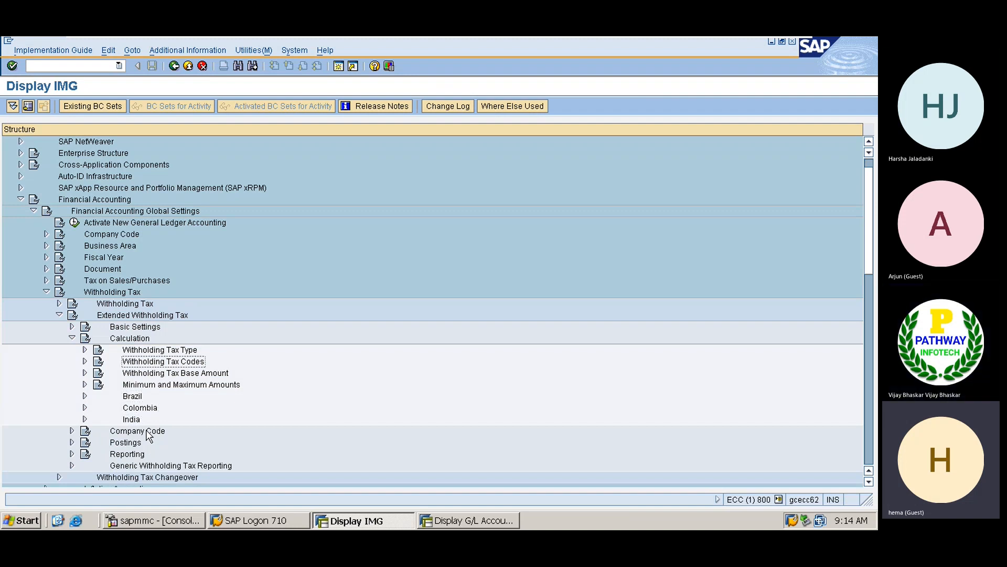
{"action": "key", "text": "Left"}
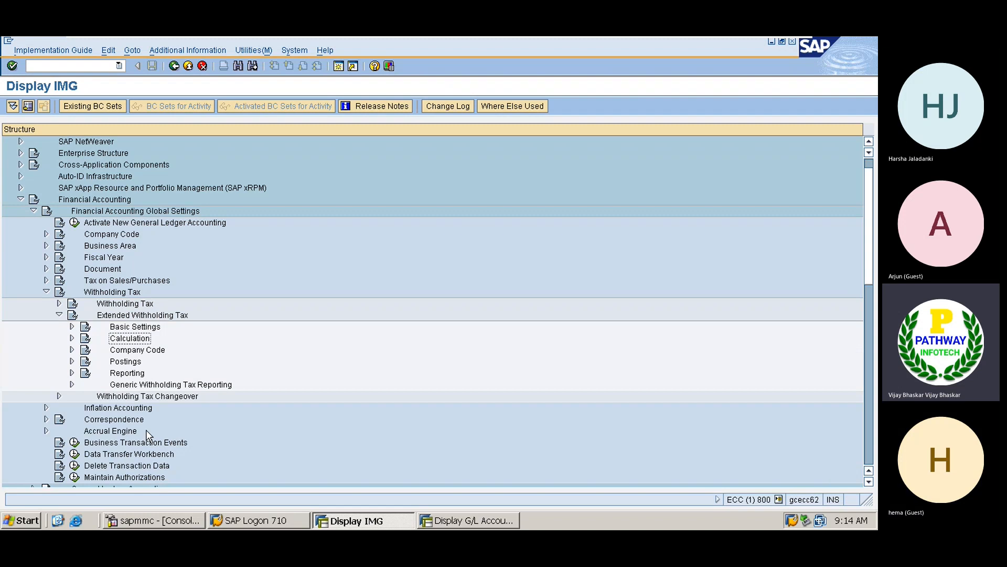
- Open Define Accounts for Withholding Tax to be Paid Over under Postings, Accounts for Withholding Tax, using chart of accounts GE
{"action": "key", "text": "Down"}
{"action": "key", "text": "Down"}
{"action": "key", "text": "Down"}
{"action": "key", "text": "Up"}
{"action": "key", "text": "Right"}
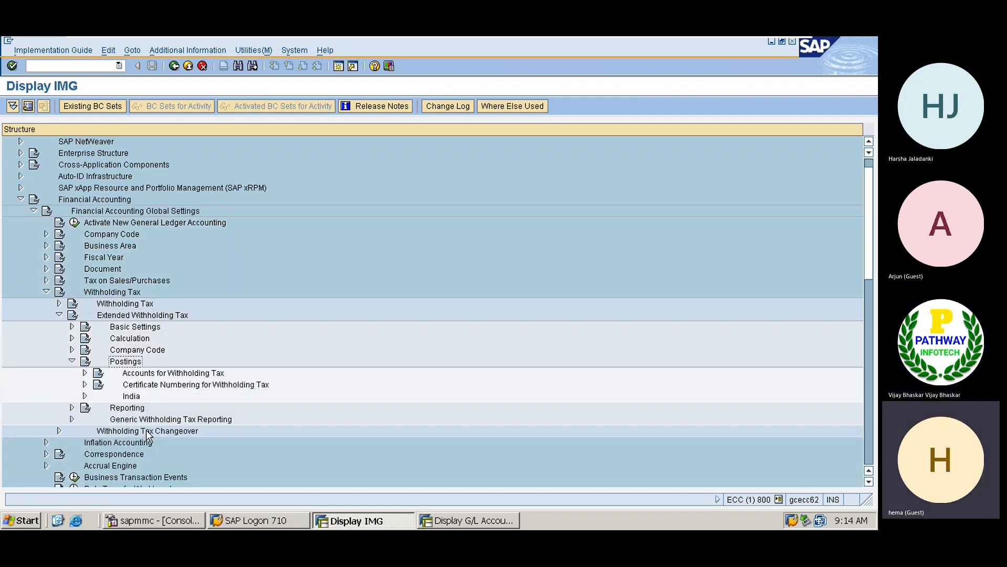
{"action": "key", "text": "Down"}
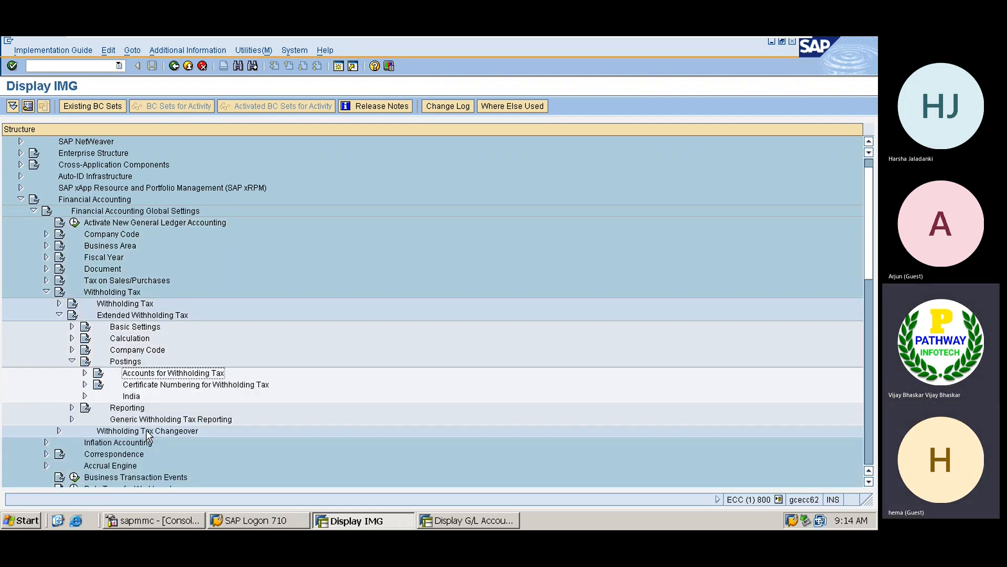
{"action": "key", "text": "Right"}
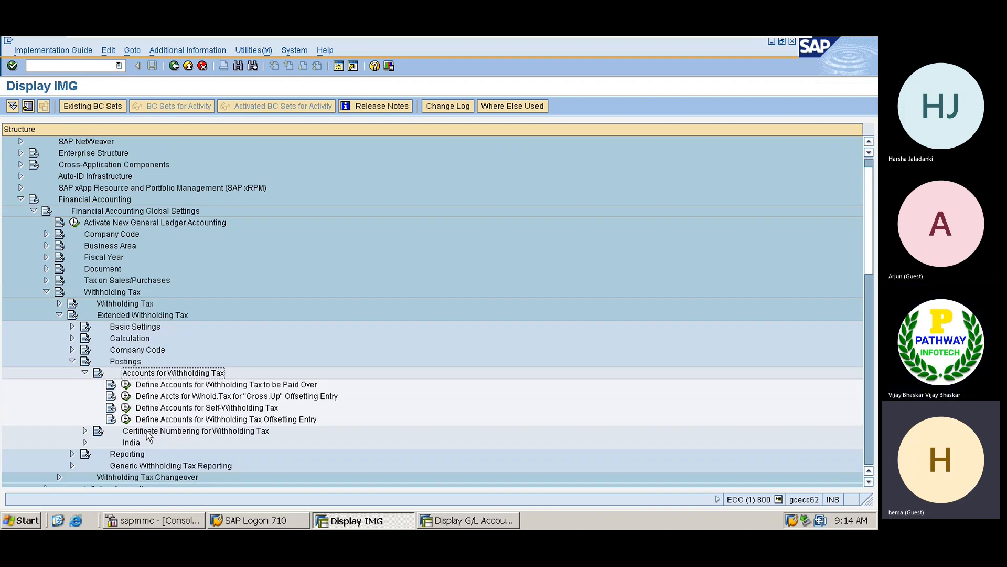
{"action": "key", "text": "Down"}
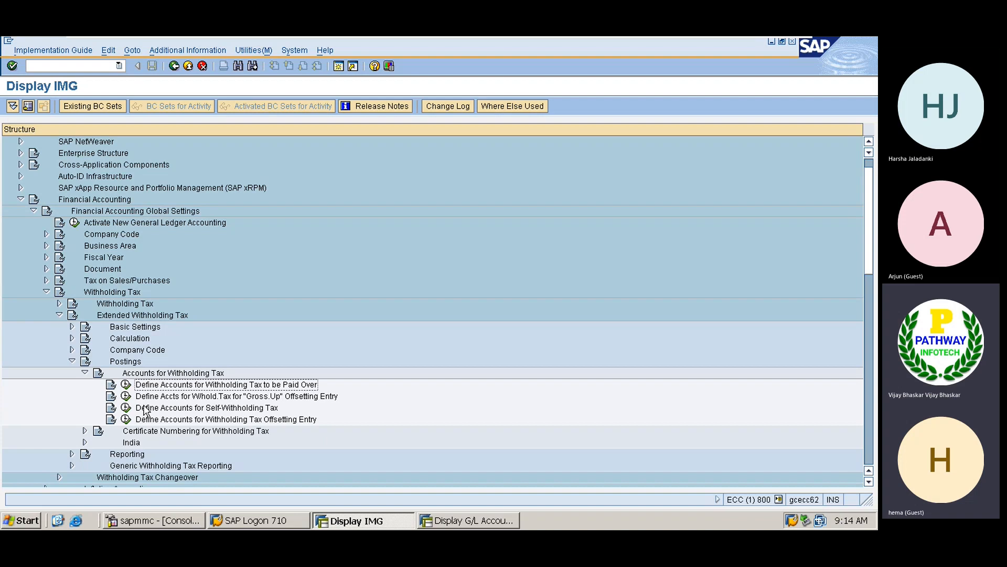
{"action": "left_click", "coordinate": [127, 386]}
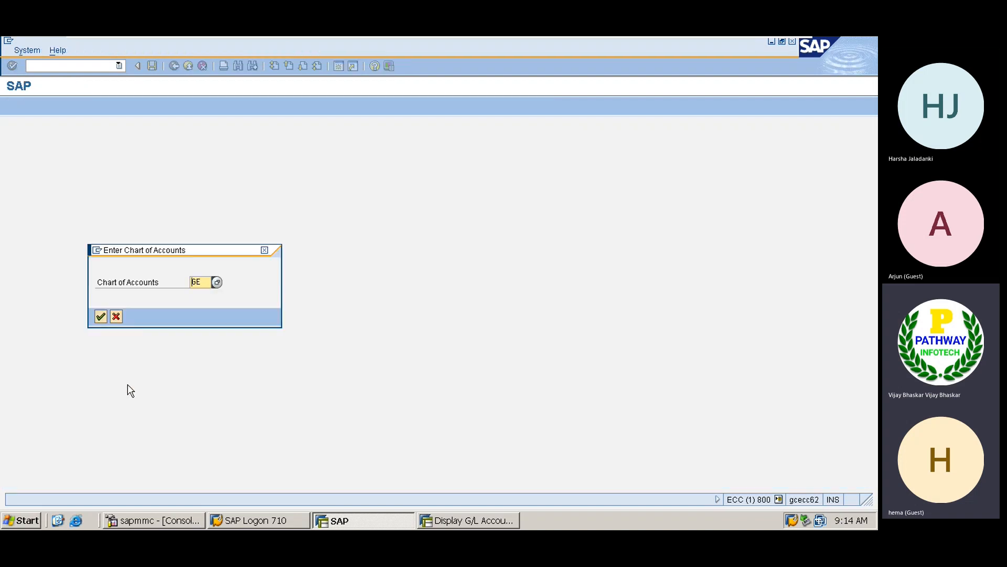
{"action": "key", "text": "Return"}
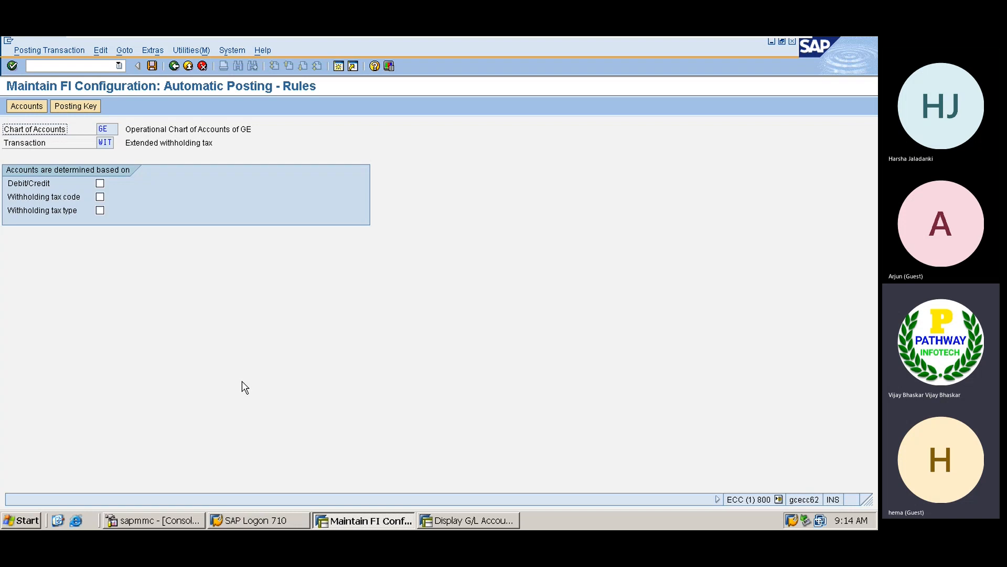
- Set the account determination rules to withholding tax code and withholding tax type, and save them
{"action": "left_click", "coordinate": [100, 196]}
{"action": "left_click", "coordinate": [100, 210]}
{"action": "left_click", "coordinate": [153, 65]}
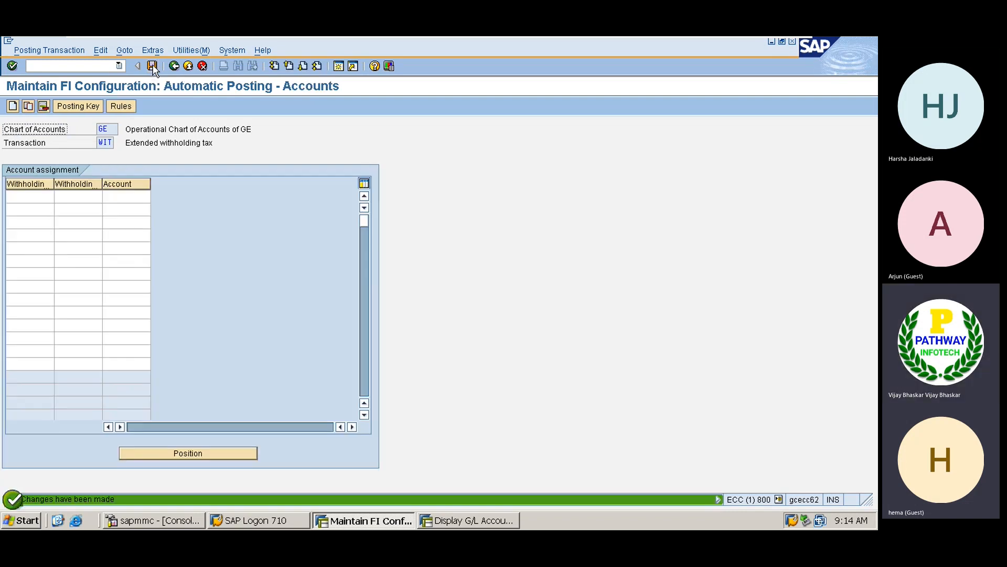
- Assign account 100510 to withholding tax type G1 and withholding tax code G1 in the first account assignment row
{"action": "left_click", "coordinate": [31, 199]}
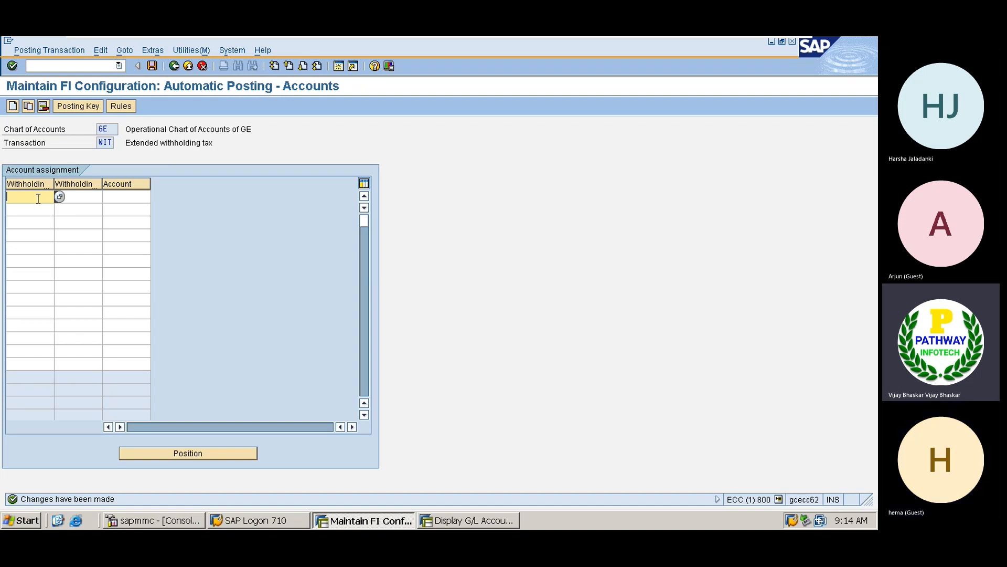
{"action": "type", "text": "G1"}
{"action": "key", "text": "Tab"}
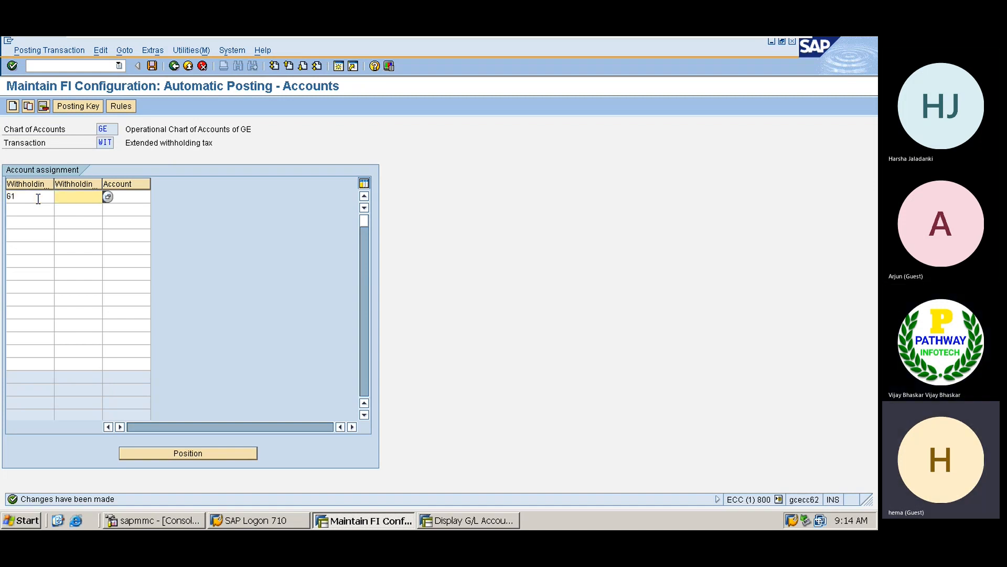
{"action": "type", "text": "G1"}
{"action": "key", "text": "Tab"}
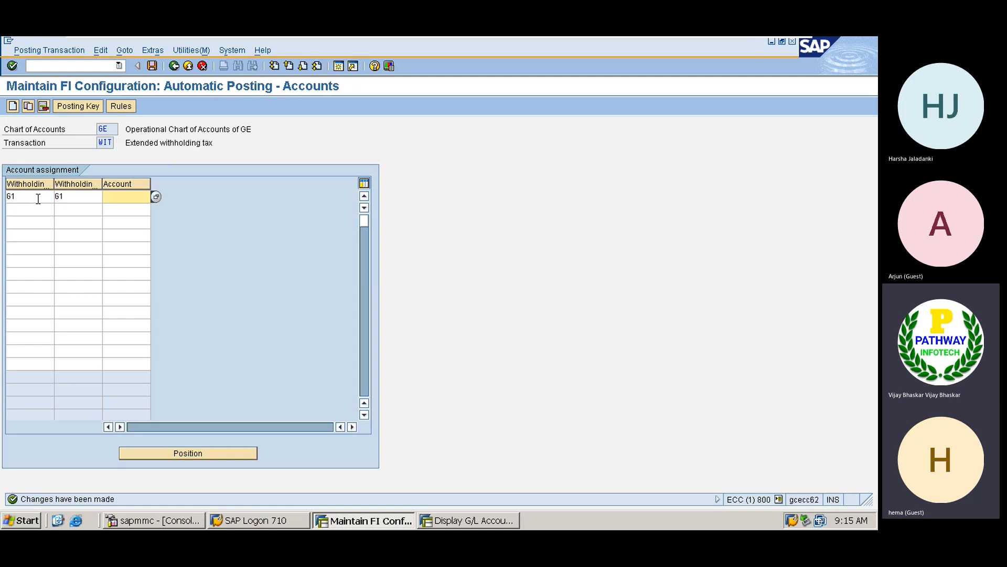
{"action": "type", "text": "1"}
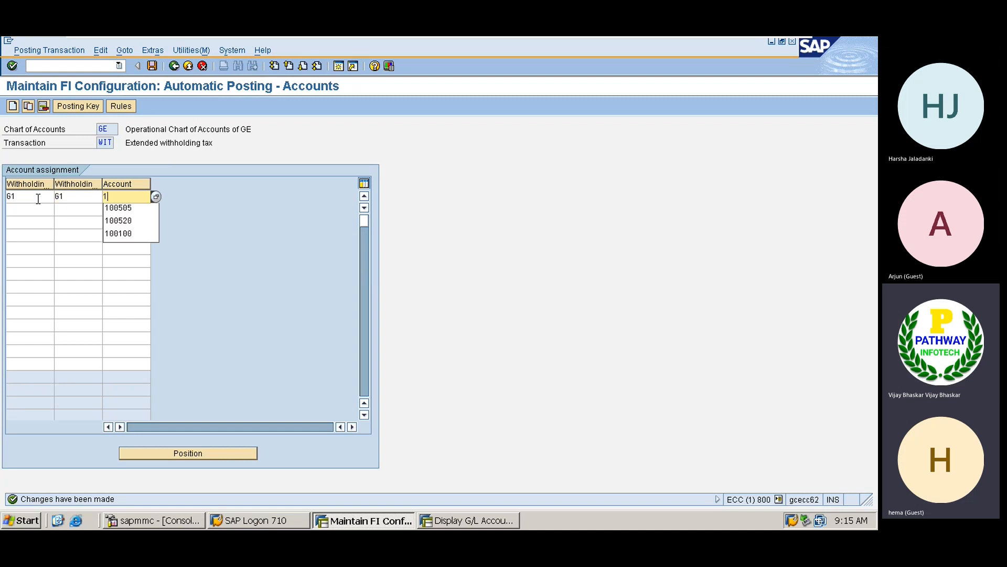
{"action": "type", "text": "00510"}
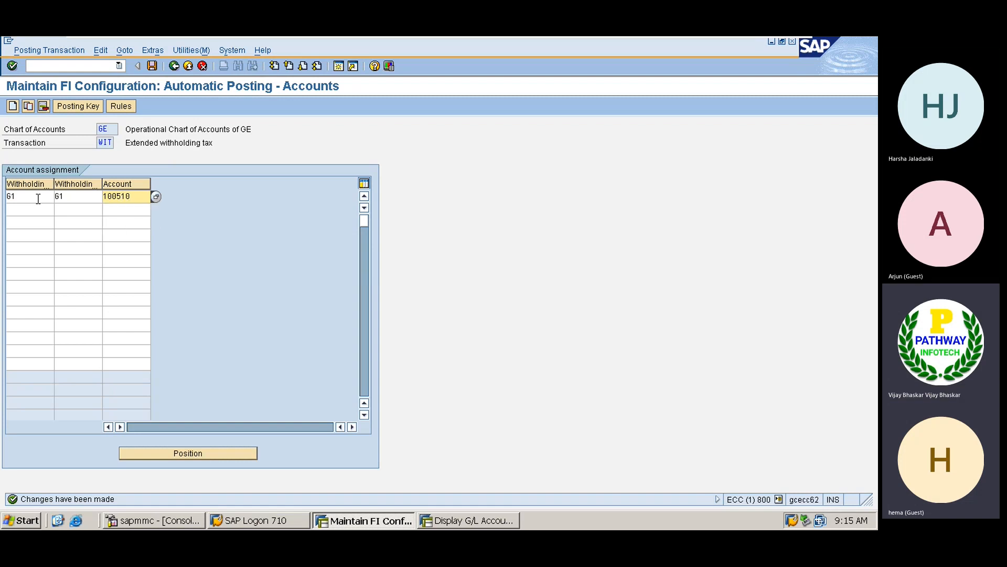
- Assign account 100510 to withholding tax type DA and withholding tax code DA in the second account assignment row
{"action": "key", "text": "Tab"}
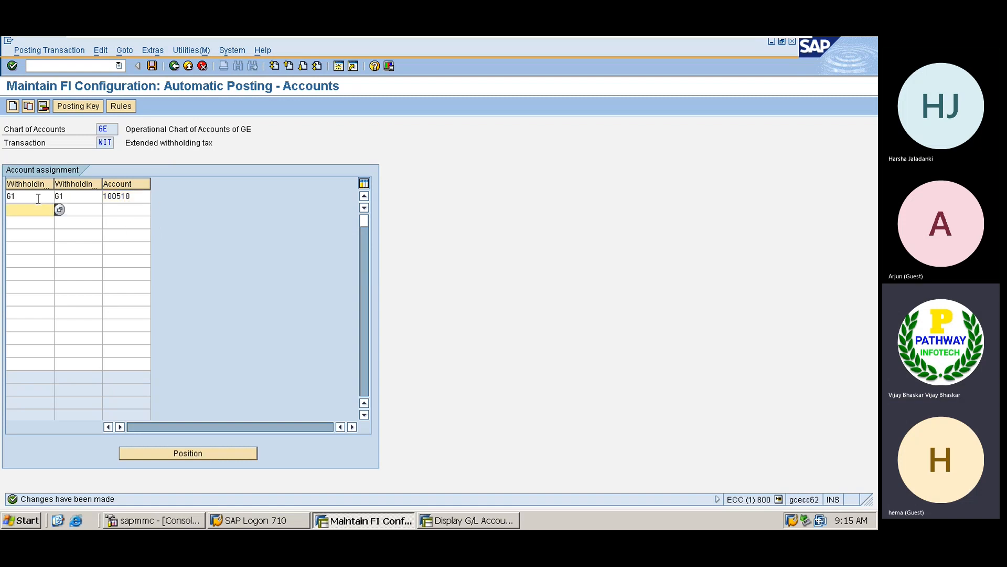
{"action": "type", "text": "DA"}
{"action": "key", "text": "Tab"}
{"action": "type", "text": "D"}
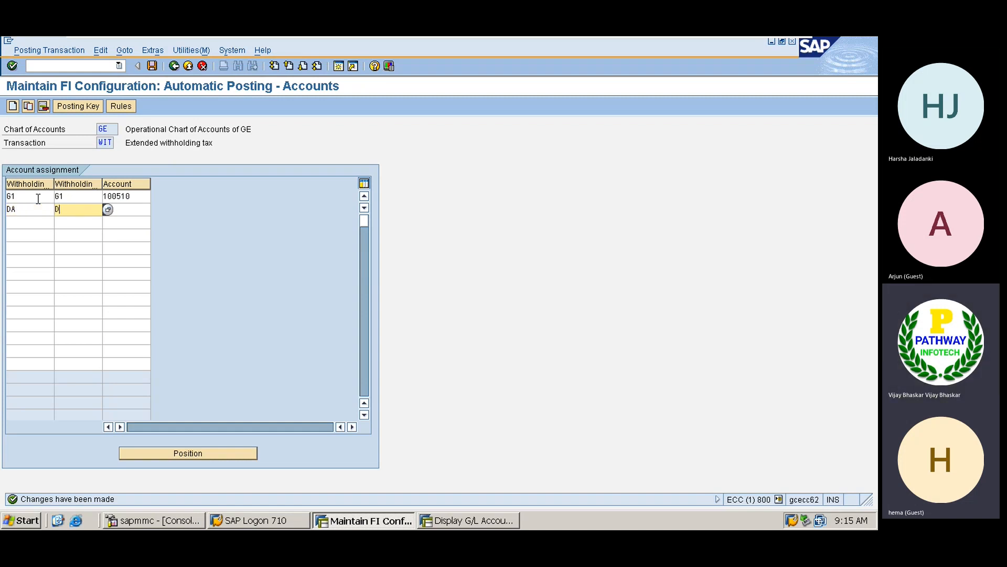
{"action": "type", "text": "A"}
{"action": "key", "text": "Tab"}
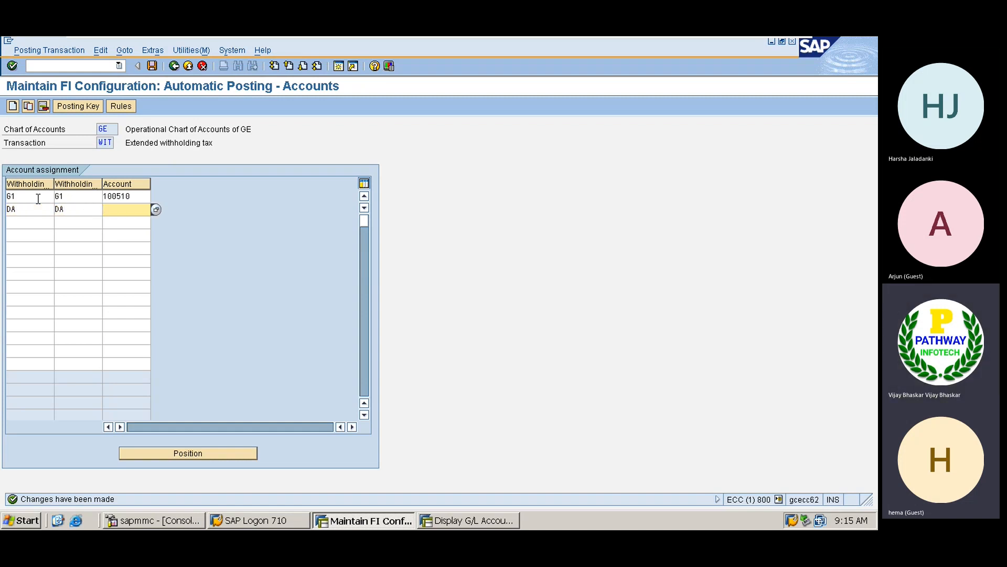
{"action": "key", "text": "BackSpace"}
{"action": "type", "text": "100510"}
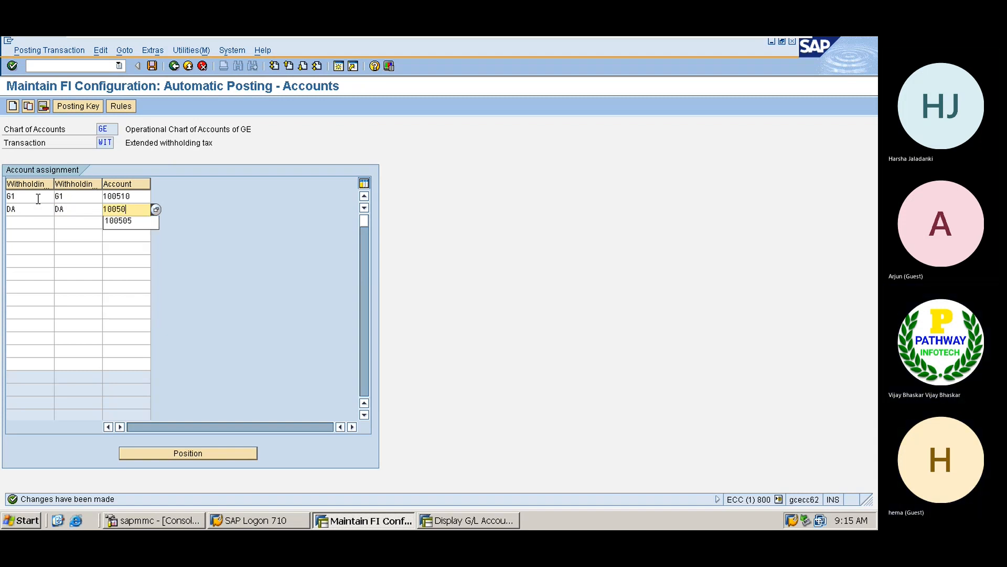
- Save the withholding tax account assignments in customizing request ECCK900054 and return to the implementation guide
{"action": "key", "text": "Return"}
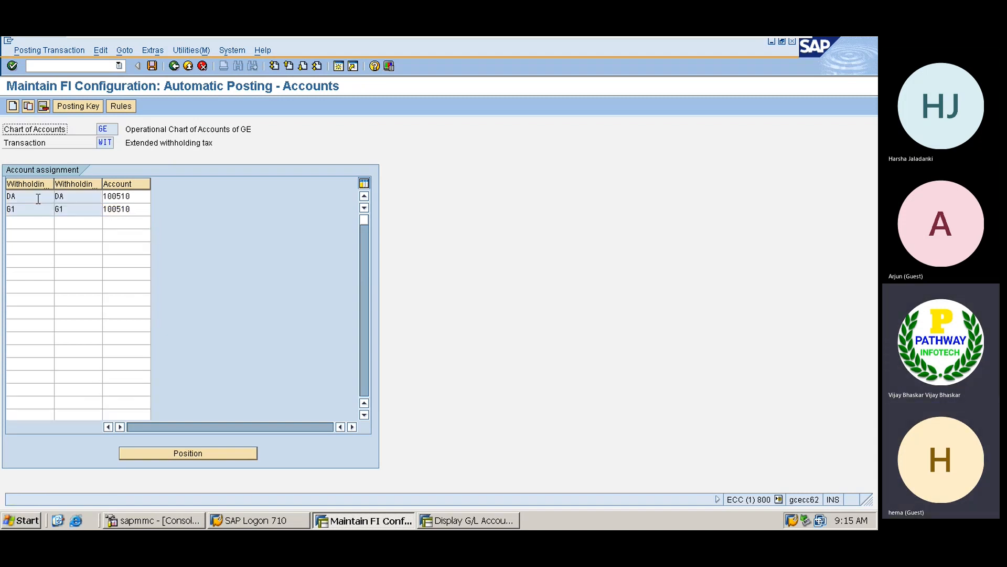
{"action": "left_click", "coordinate": [151, 66]}
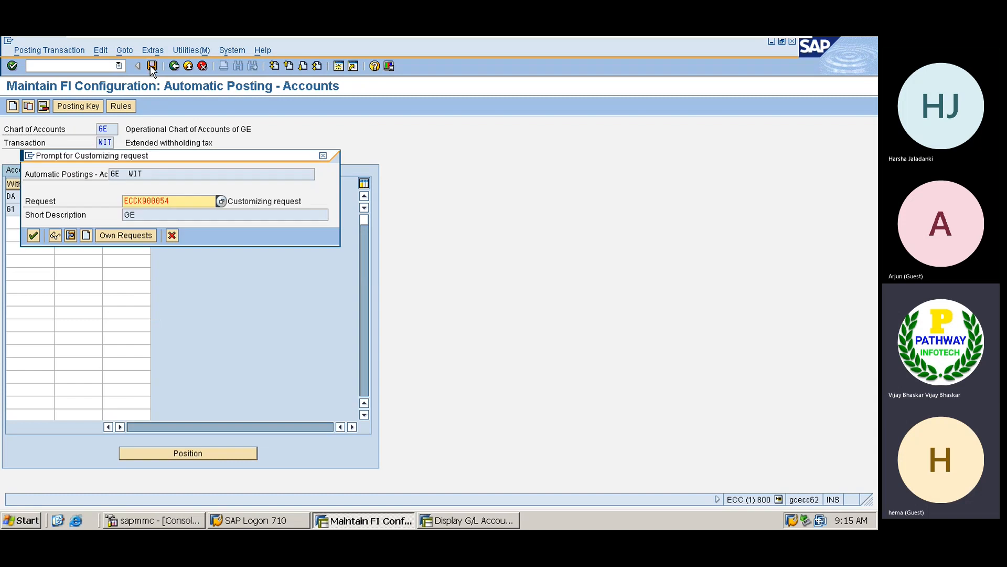
{"action": "key", "text": "Return"}
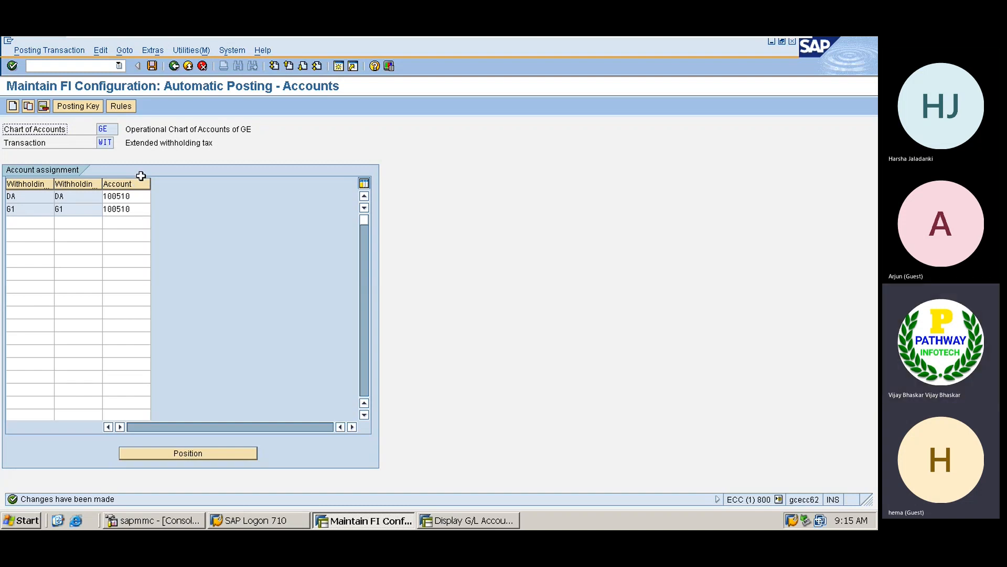
{"action": "left_click", "coordinate": [174, 65]}
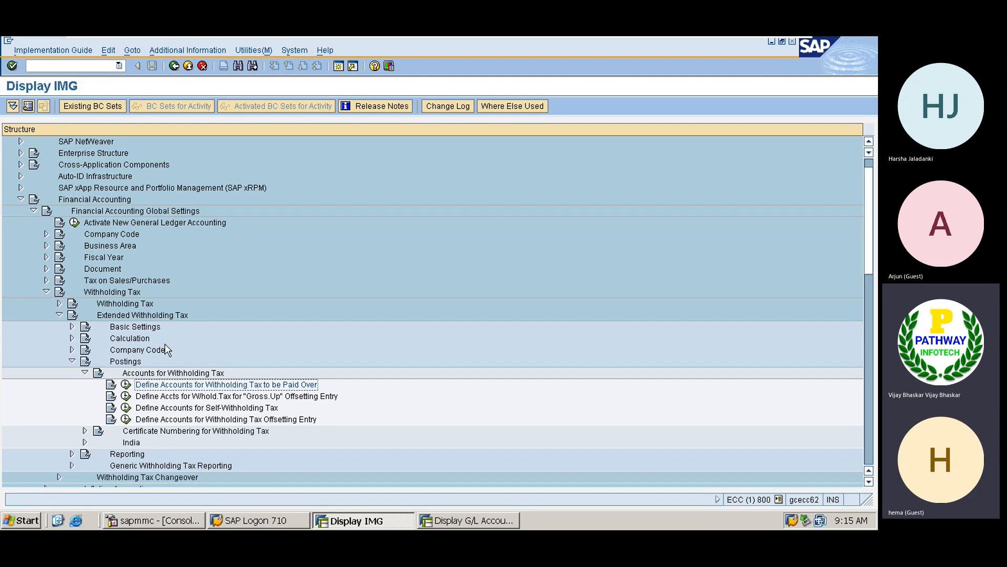
- Collapse the Postings, Extended Withholding Tax and Withholding Tax nodes under Financial Accounting Global Settings
{"action": "left_click", "coordinate": [137, 374]}
{"action": "key", "text": "Left"}
{"action": "key", "text": "Left"}
{"action": "key", "text": "Left"}
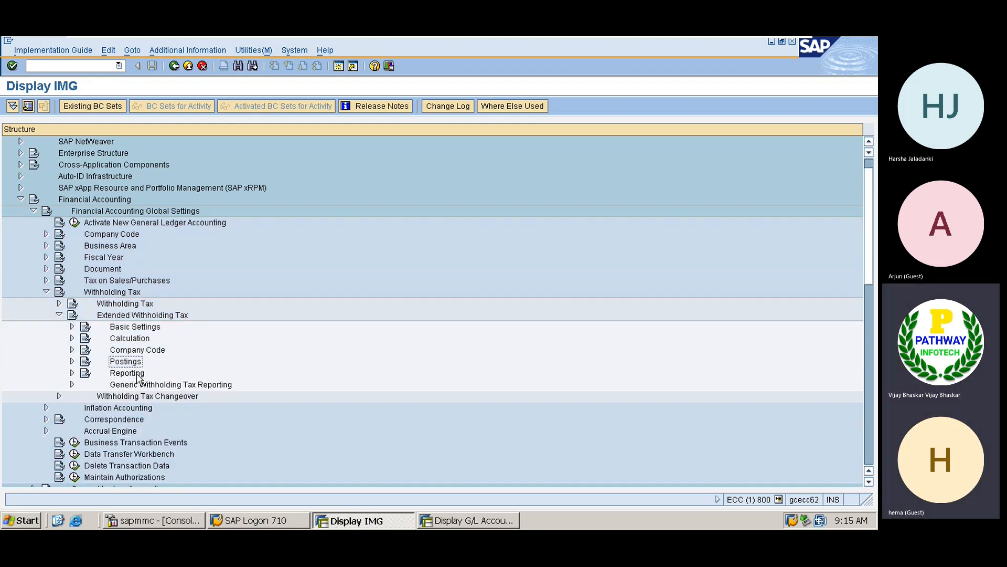
{"action": "key", "text": "Up"}
{"action": "key", "text": "Up"}
{"action": "key", "text": "Up"}
{"action": "key", "text": "Up"}
{"action": "key", "text": "Left"}
{"action": "key", "text": "Left"}
{"action": "key", "text": "Left"}
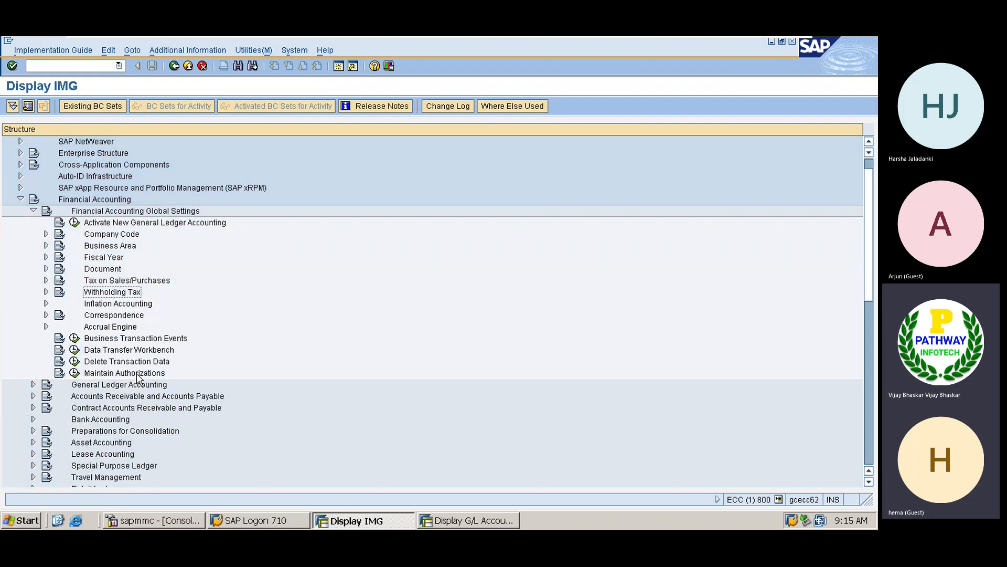
- Collapse the Financial Accounting Global Settings node and its parent node, Financial Accounting
{"action": "key", "text": "Up"}
{"action": "key", "text": "Up"}
{"action": "key", "text": "Up"}
{"action": "key", "text": "Up"}
{"action": "key", "text": "Up"}
{"action": "key", "text": "Up"}
{"action": "key", "text": "Up"}
{"action": "key", "text": "Left"}
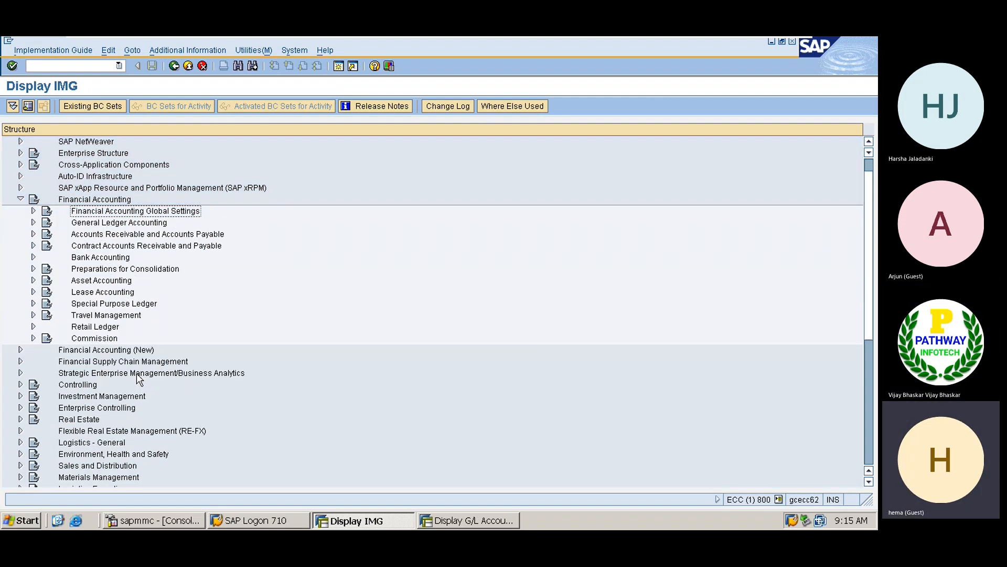
{"action": "key", "text": "Up"}
{"action": "key", "text": "Left"}
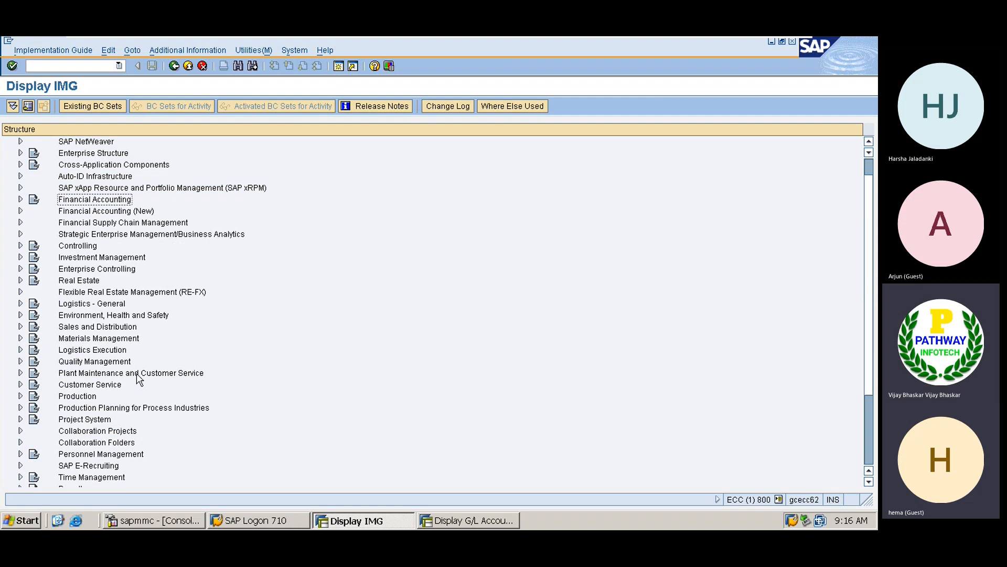
- Expand the Logistics - General node of the implementation guide
{"action": "key", "text": "Down"}
{"action": "key", "text": "Down"}
{"action": "key", "text": "Down"}
{"action": "key", "text": "Down"}
{"action": "key", "text": "Down"}
{"action": "key", "text": "Down"}
{"action": "key", "text": "Down"}
{"action": "key", "text": "Down"}
{"action": "key", "text": "Down"}
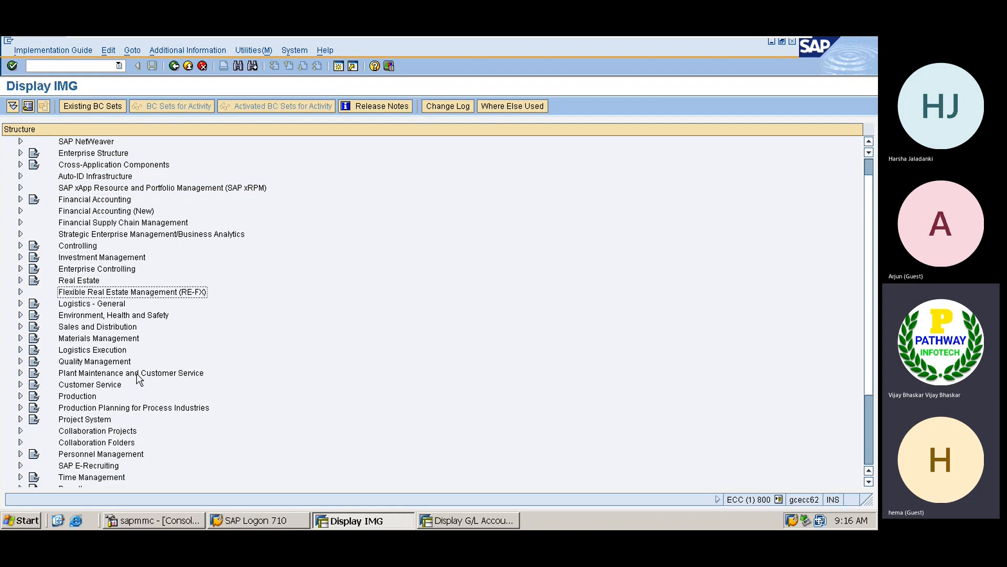
{"action": "key", "text": "Right"}
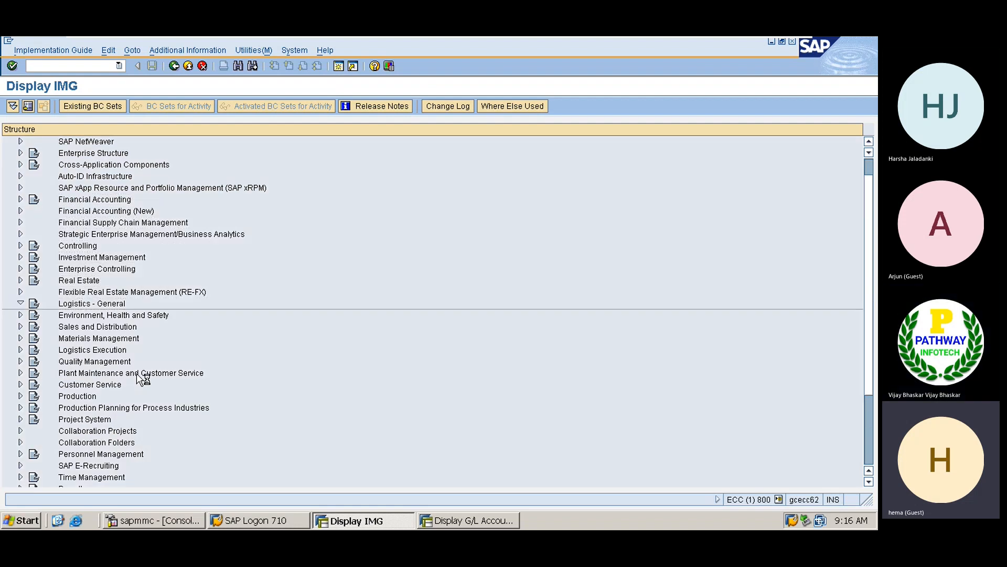
- Expand the Tax on Goods Movements node under Logistics - General
{"action": "key", "text": "Down"}
{"action": "key", "text": "Down"}
{"action": "key", "text": "Down"}
{"action": "key", "text": "Down"}
{"action": "key", "text": "Down"}
{"action": "key", "text": "Down"}
{"action": "key", "text": "Down"}
{"action": "key", "text": "Down"}
{"action": "key", "text": "Down"}
{"action": "key", "text": "Down"}
{"action": "key", "text": "Down"}
{"action": "key", "text": "Down"}
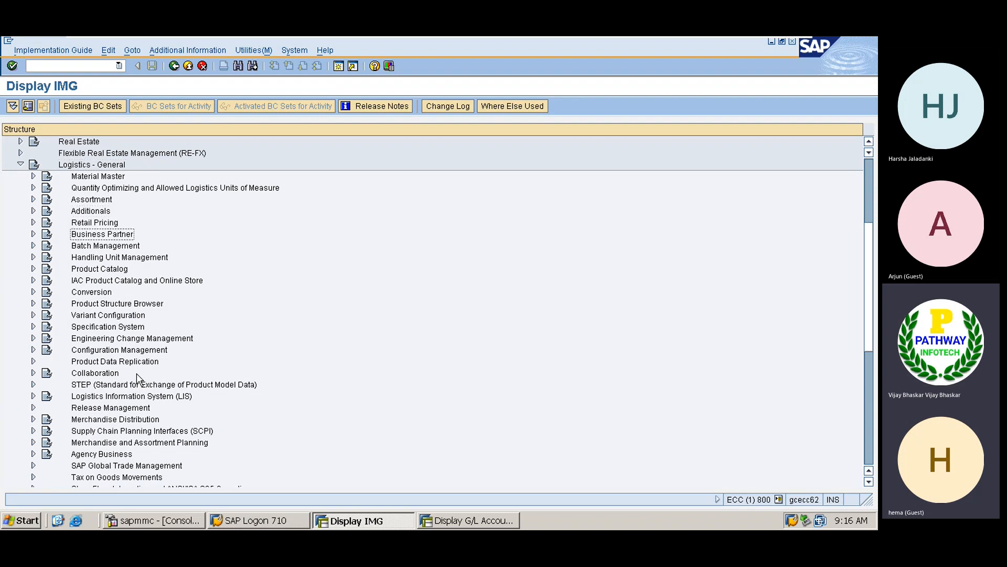
{"action": "key", "text": "Down"}
{"action": "key", "text": "Down"}
{"action": "key", "text": "Down"}
{"action": "key", "text": "Down"}
{"action": "key", "text": "Down"}
{"action": "key", "text": "Down"}
{"action": "key", "text": "Down"}
{"action": "key", "text": "Down"}
{"action": "key", "text": "Down"}
{"action": "key", "text": "Down"}
{"action": "key", "text": "Down"}
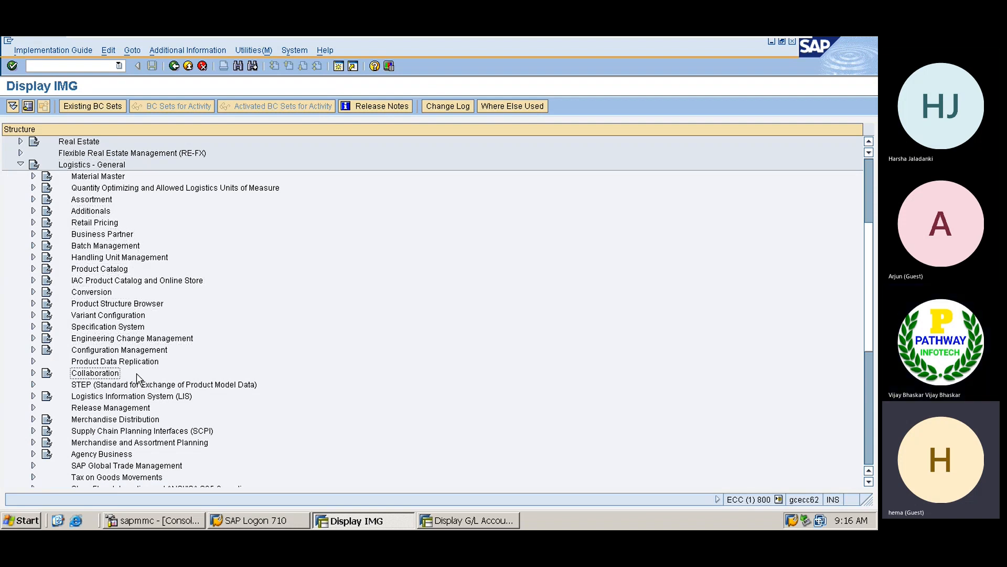
{"action": "key", "text": "Down"}
{"action": "key", "text": "Down"}
{"action": "key", "text": "Down"}
{"action": "key", "text": "Down"}
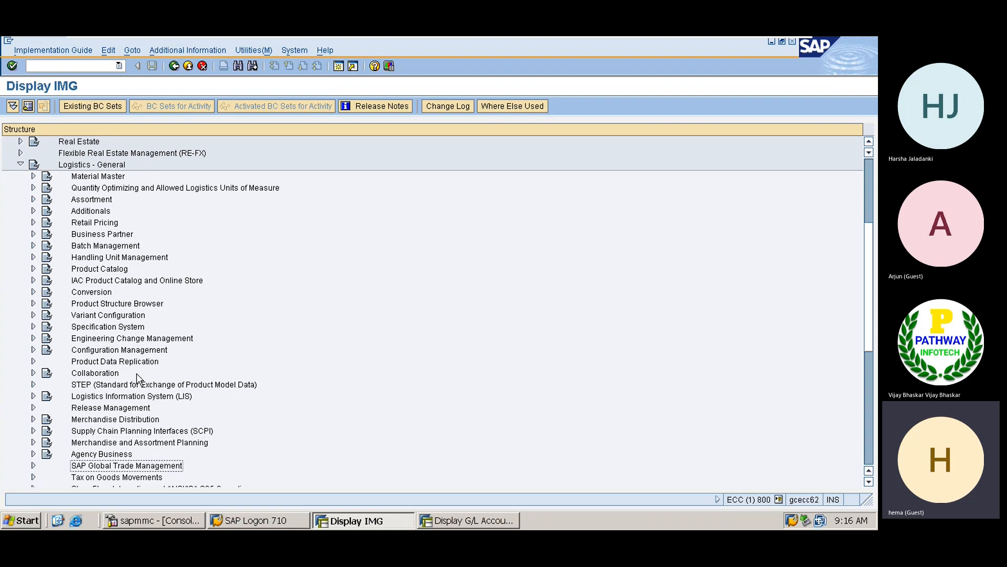
{"action": "key", "text": "Right"}
{"action": "key", "text": "Down"}
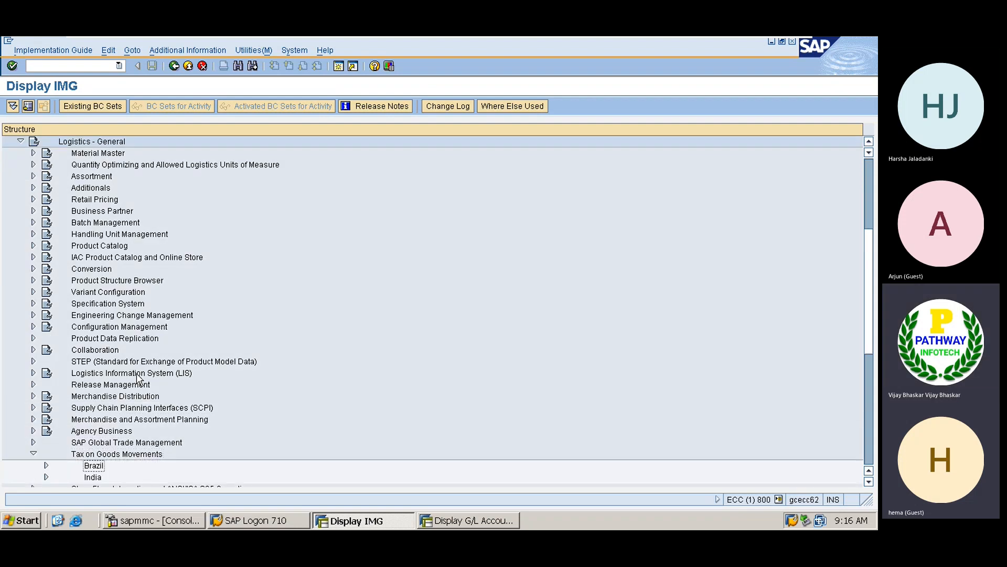
{"action": "key", "text": "Right"}
{"action": "key", "text": "Down"}
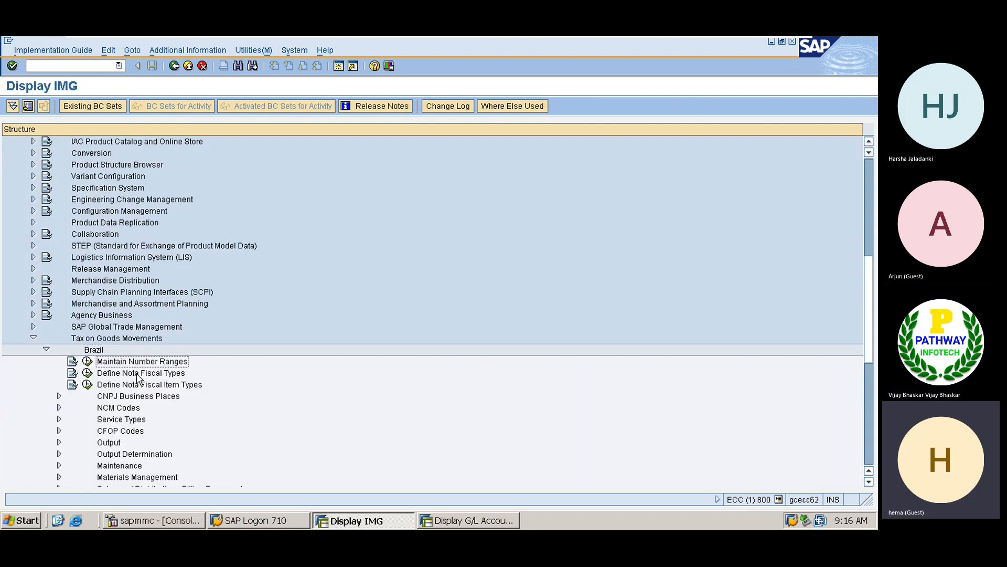
{"action": "key", "text": "Left"}
{"action": "key", "text": "Left"}
- Open Maintain Company Code Settings under India, Basic Settings within Tax on Goods Movements
{"action": "key", "text": "Down"}
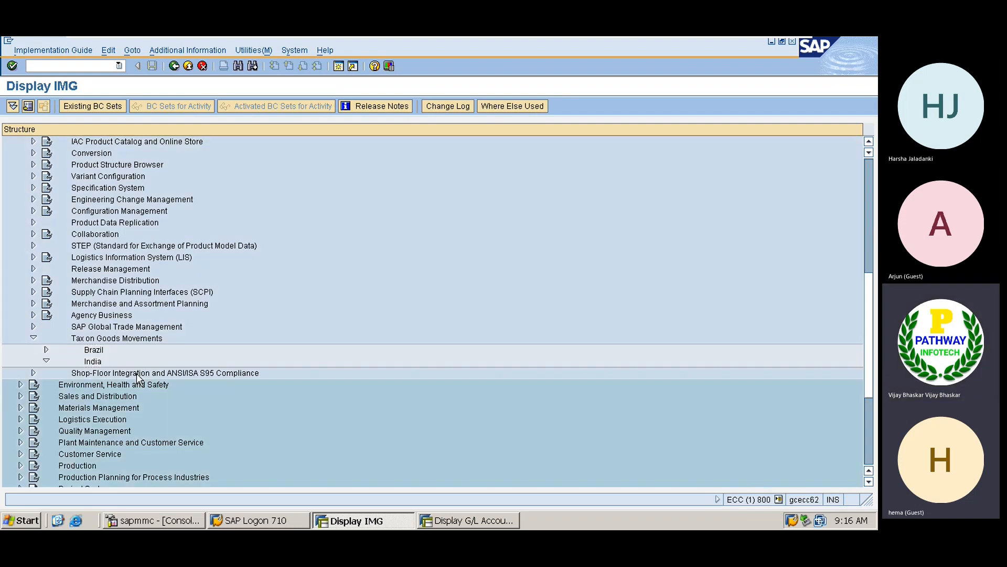
{"action": "key", "text": "Right"}
{"action": "key", "text": "Down"}
{"action": "key", "text": "Right"}
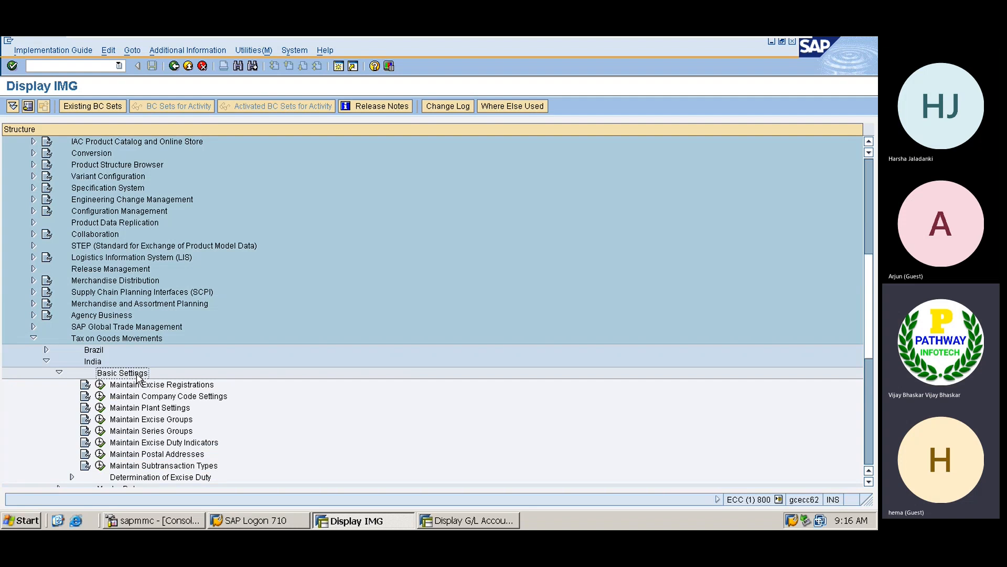
{"action": "left_click", "coordinate": [100, 397]}
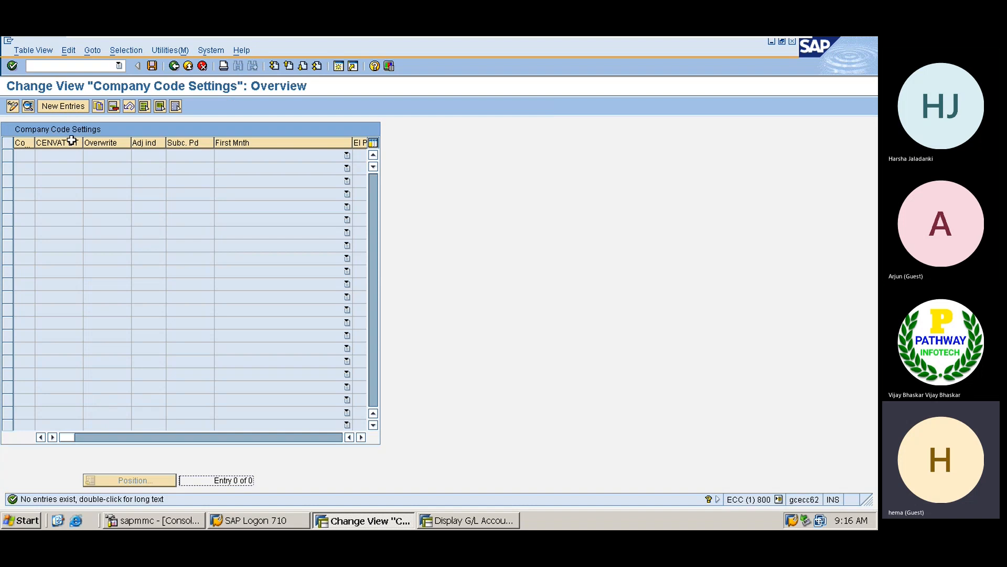
- Create and save a new company code settings entry for company code GE01, and return to the implementation guide
{"action": "left_click", "coordinate": [58, 107]}
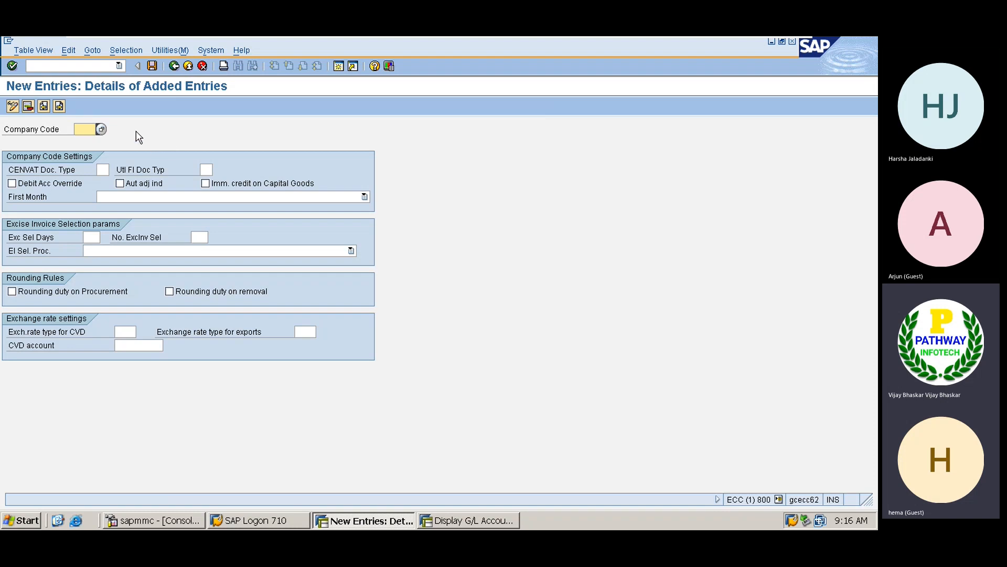
{"action": "type", "text": "GE01"}
{"action": "key", "text": "ctrl+s"}
{"action": "key", "text": "Return"}
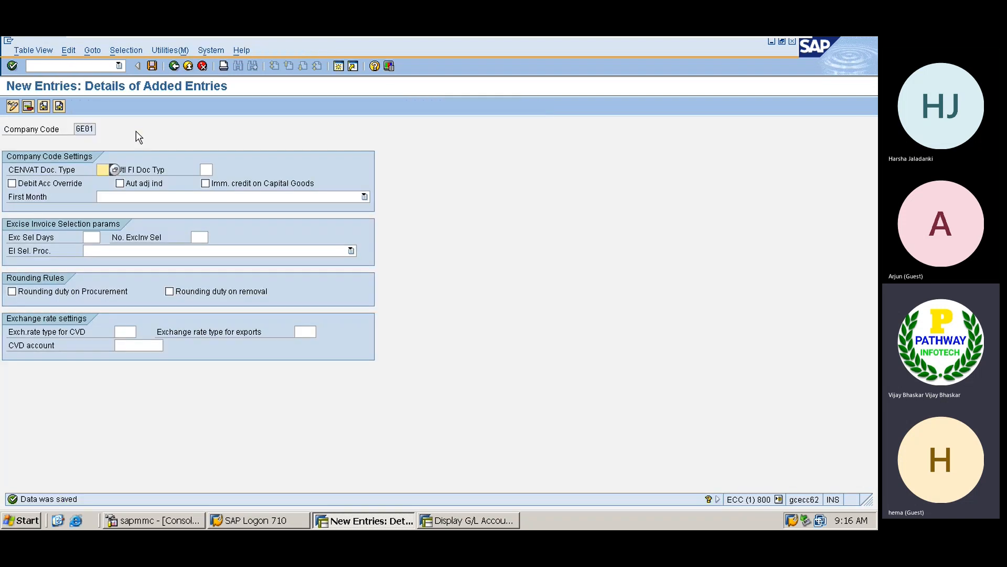
{"action": "left_click", "coordinate": [175, 65]}
{"action": "left_click", "coordinate": [201, 66]}
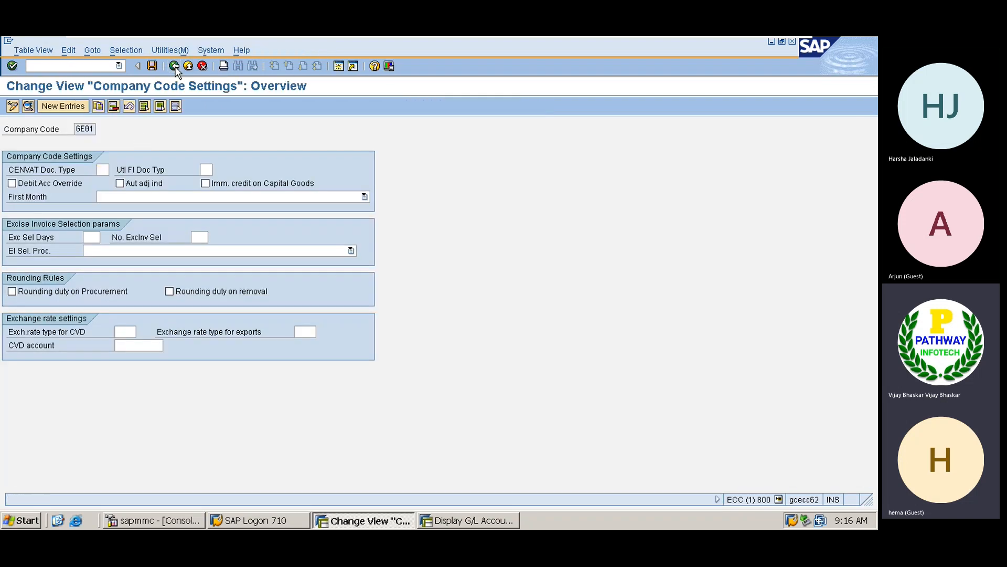
{"action": "left_click", "coordinate": [201, 66]}
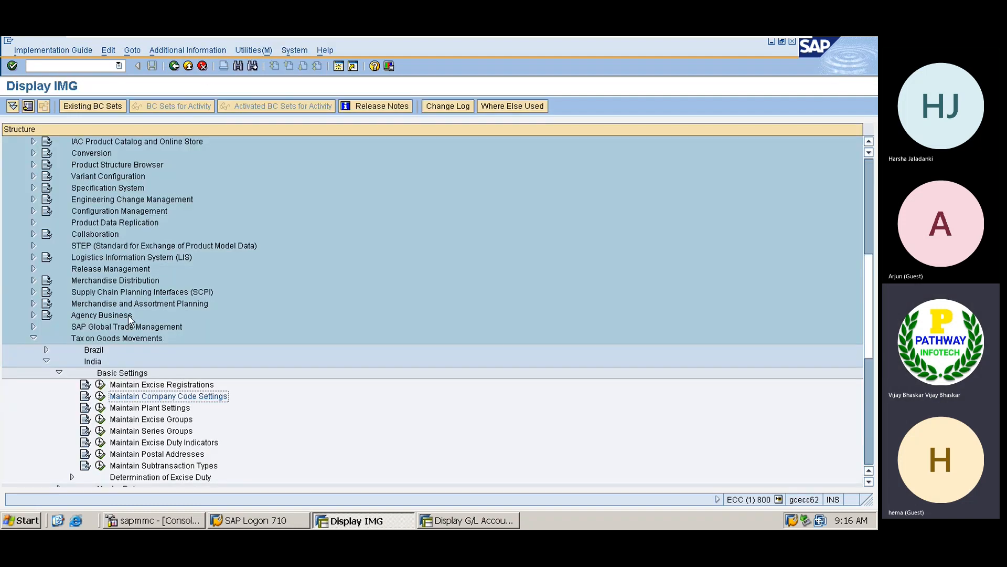
- Collapse the Basic Settings, India and Tax on Goods Movements nodes
{"action": "double_click", "coordinate": [100, 373]}
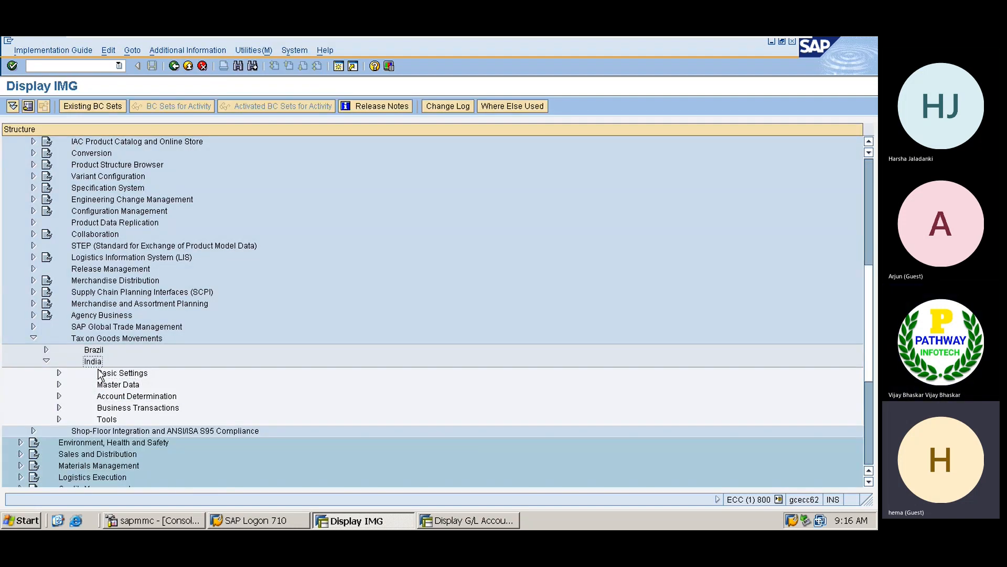
{"action": "key", "text": "Left"}
{"action": "key", "text": "Left"}
{"action": "key", "text": "Left"}
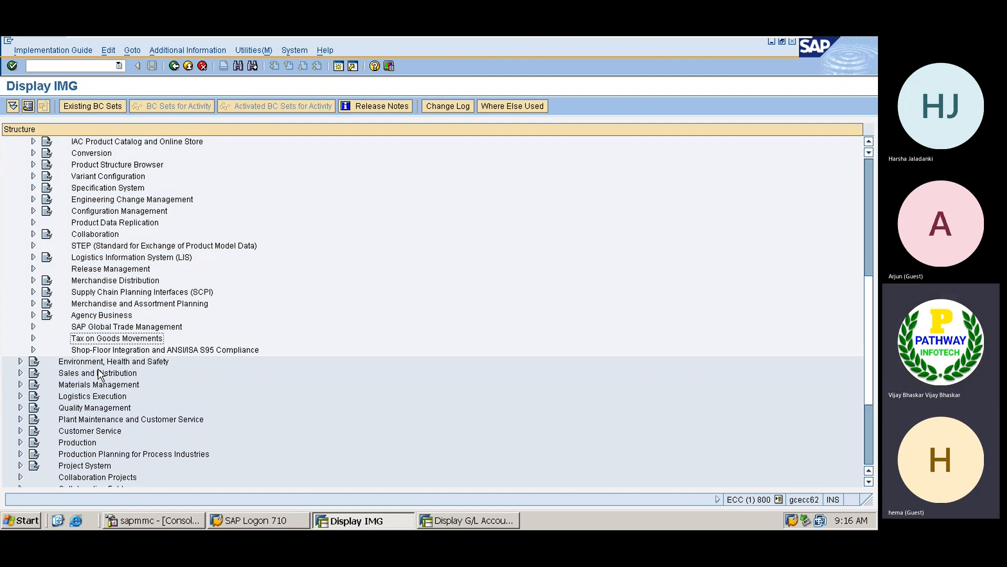
- Collapse the Logistics - General node of the implementation guide
{"action": "key", "text": "Up"}
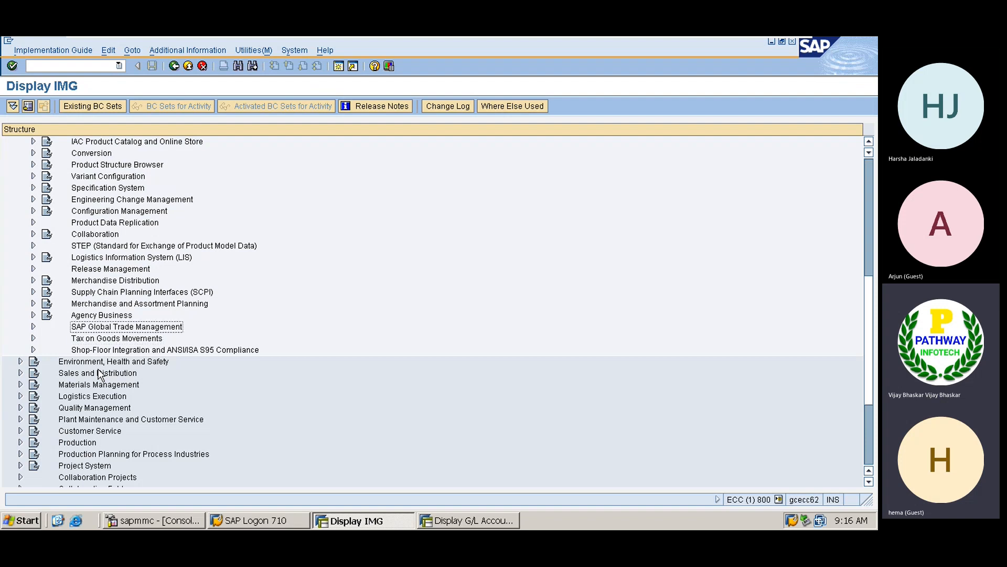
{"action": "key", "text": "Up"}
{"action": "key", "text": "Up"}
{"action": "key", "text": "Up"}
{"action": "key", "text": "Up"}
{"action": "key", "text": "Up"}
{"action": "key", "text": "Up"}
{"action": "key", "text": "Up"}
{"action": "key", "text": "Up"}
{"action": "key", "text": "Up"}
{"action": "key", "text": "Up"}
{"action": "key", "text": "Up"}
{"action": "key", "text": "Up"}
{"action": "key", "text": "Up"}
{"action": "key", "text": "Up"}
{"action": "key", "text": "Up"}
{"action": "key", "text": "Up"}
{"action": "key", "text": "Up"}
{"action": "key", "text": "Up"}
{"action": "key", "text": "Up"}
{"action": "key", "text": "Up"}
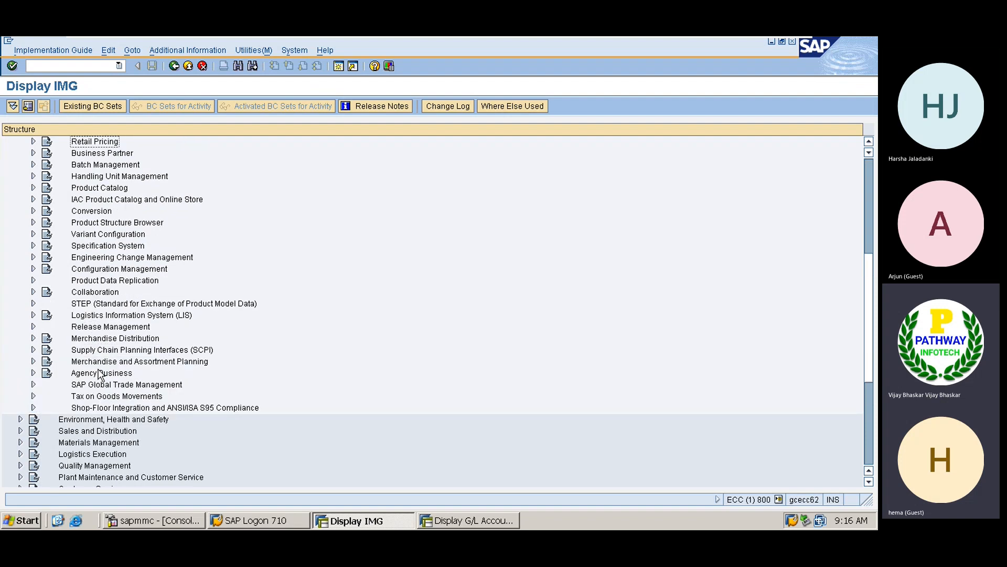
{"action": "key", "text": "Up"}
{"action": "key", "text": "Up"}
{"action": "key", "text": "Up"}
{"action": "key", "text": "Up"}
{"action": "key", "text": "Up"}
{"action": "key", "text": "Up"}
{"action": "key", "text": "Up"}
{"action": "key", "text": "Up"}
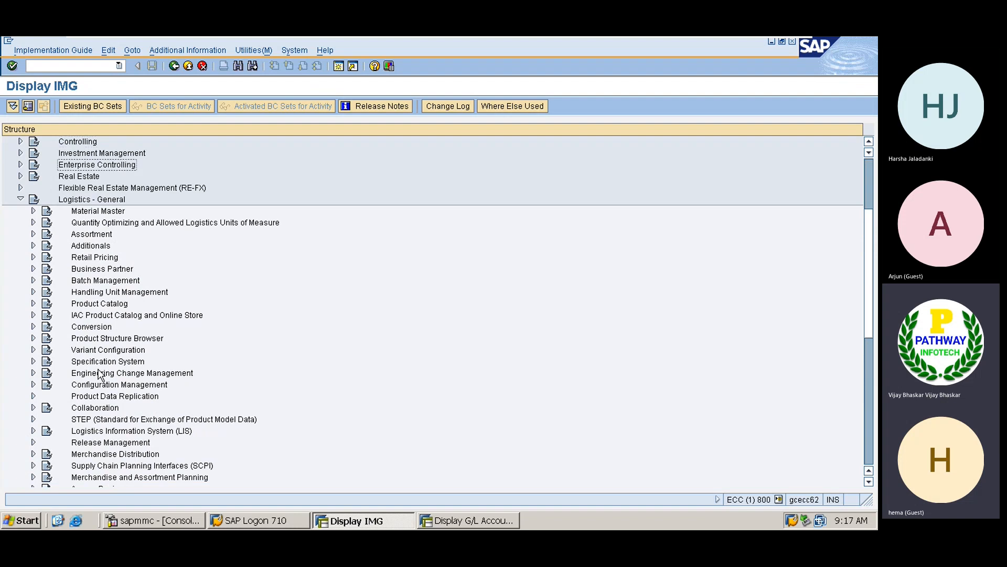
{"action": "key", "text": "Down"}
{"action": "key", "text": "Down"}
{"action": "key", "text": "Down"}
{"action": "key", "text": "Left"}
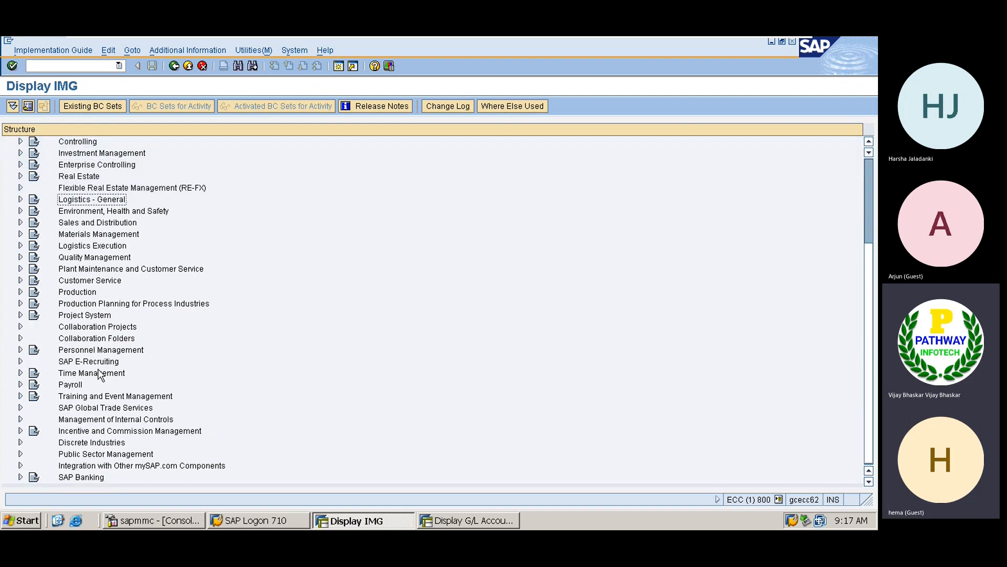
{"action": "key", "text": "Up"}
{"action": "key", "text": "Up"}
{"action": "key", "text": "Up"}
{"action": "key", "text": "Up"}
{"action": "key", "text": "Up"}
{"action": "key", "text": "Up"}
{"action": "key", "text": "Up"}
{"action": "key", "text": "Up"}
{"action": "key", "text": "Up"}
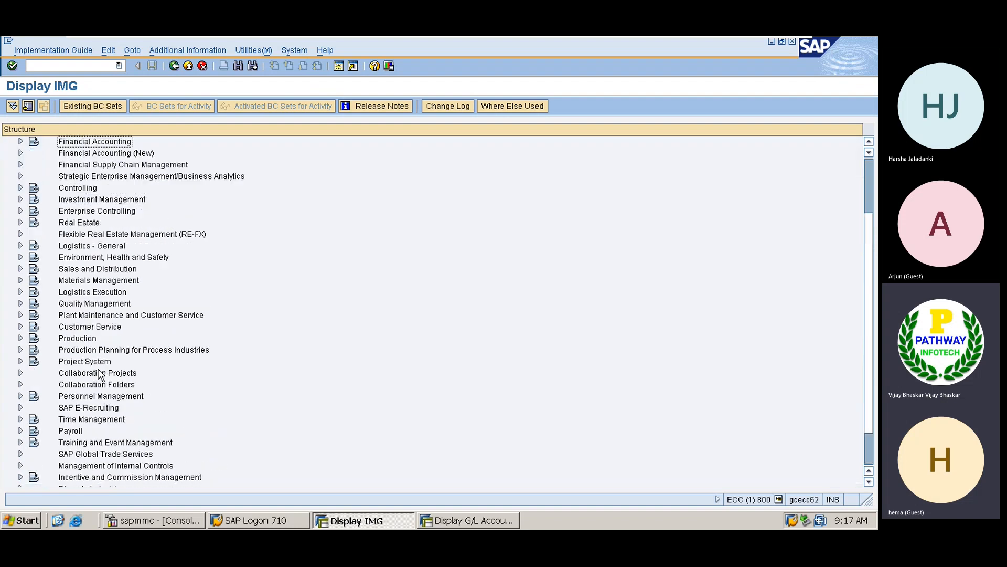
{"action": "key", "text": "Up"}
{"action": "key", "text": "Up"}
{"action": "key", "text": "Up"}
{"action": "key", "text": "Up"}
{"action": "key", "text": "Up"}
{"action": "key", "text": "Up"}
{"action": "key", "text": "Up"}
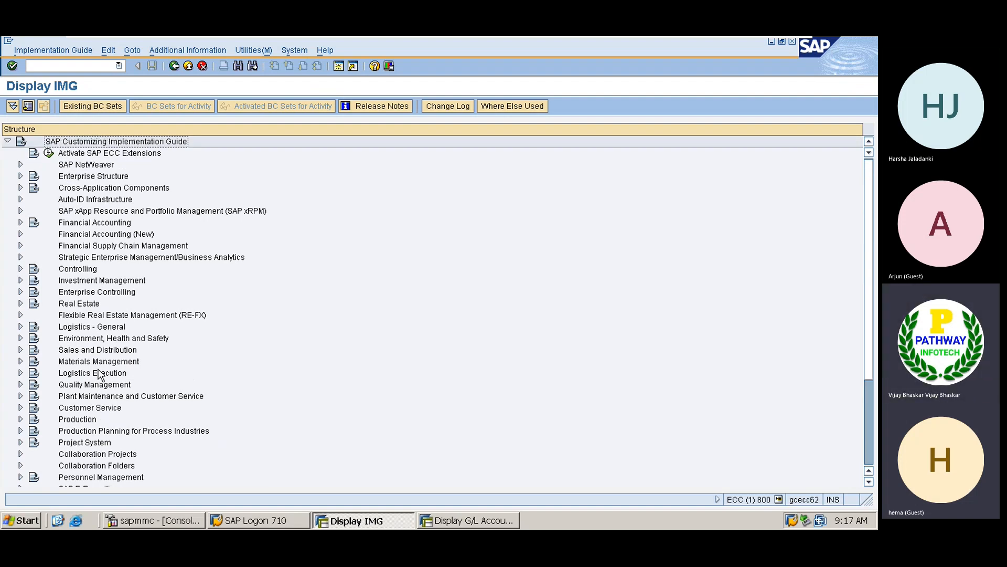
{"action": "key", "text": "Down"}
{"action": "key", "text": "Down"}
{"action": "key", "text": "Down"}
{"action": "key", "text": "Down"}
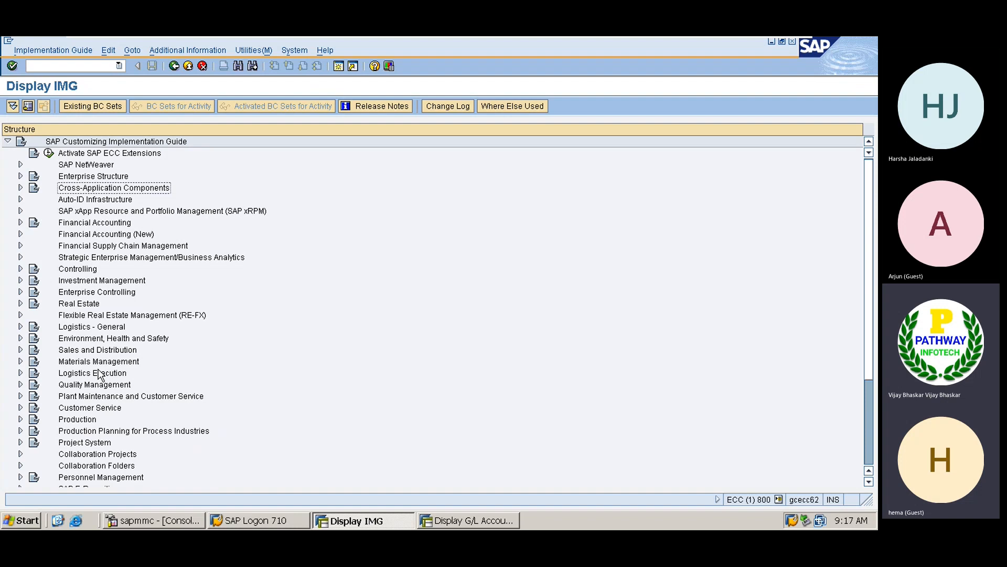
- Expand Financial Accounting, Financial Accounting Global Settings, Withholding Tax and Extended Withholding Tax in the implementation guide
{"action": "left_click", "coordinate": [85, 224]}
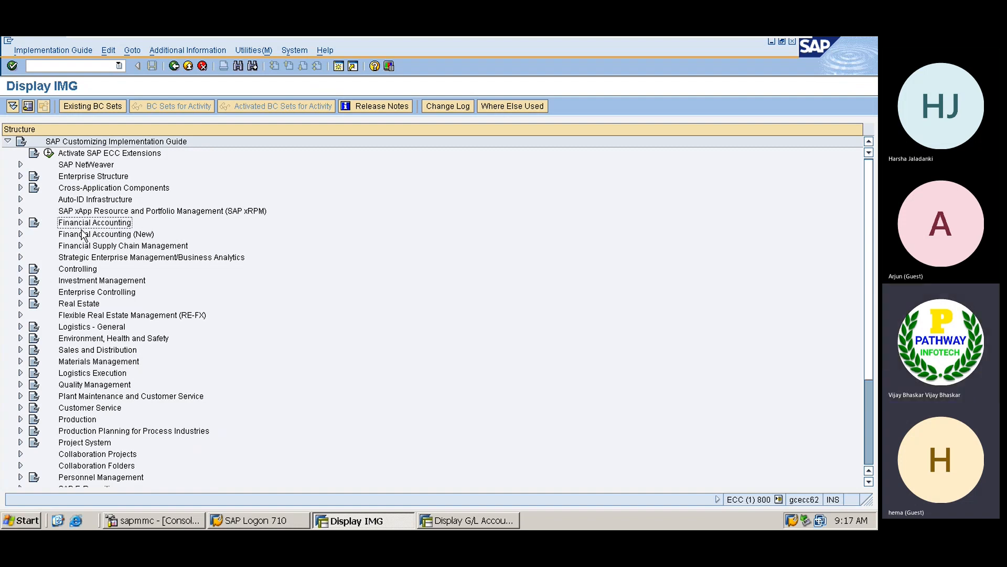
{"action": "double_click", "coordinate": [82, 234]}
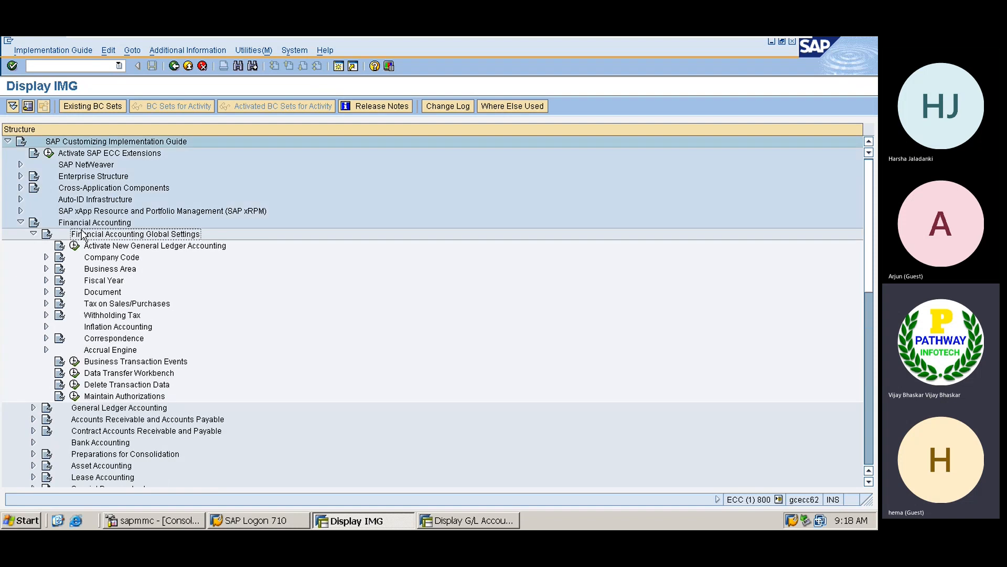
{"action": "key", "text": "Down"}
{"action": "key", "text": "Down"}
{"action": "key", "text": "Down"}
{"action": "key", "text": "Down"}
{"action": "key", "text": "Down"}
{"action": "key", "text": "Down"}
{"action": "key", "text": "Down"}
{"action": "key", "text": "Right"}
{"action": "key", "text": "Down"}
{"action": "key", "text": "Down"}
{"action": "key", "text": "Right"}
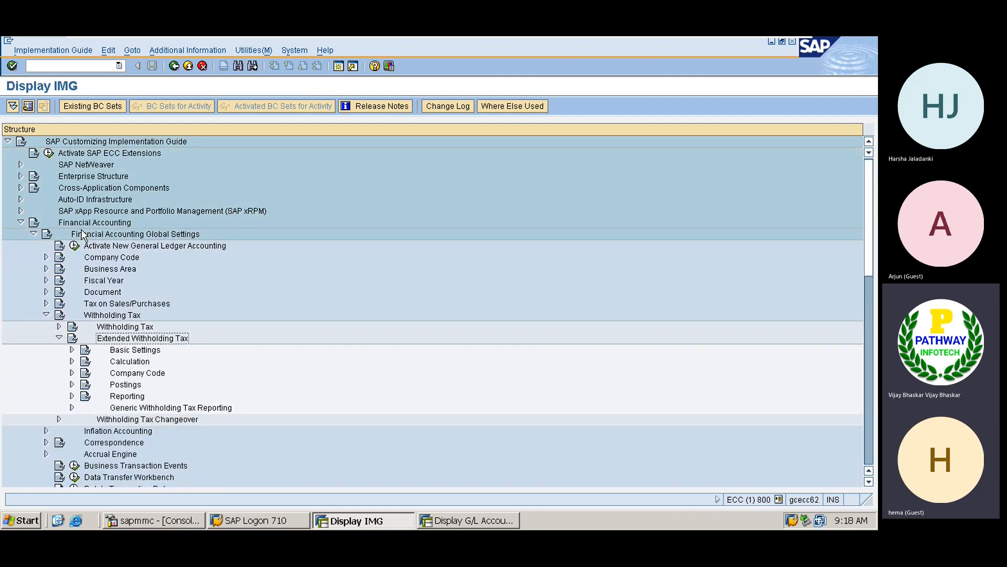
- Expand Postings, India, Remittance Challans and Document Types under Extended Withholding Tax
{"action": "key", "text": "Down"}
{"action": "key", "text": "Down"}
{"action": "key", "text": "Down"}
{"action": "key", "text": "Down"}
{"action": "key", "text": "Right"}
{"action": "key", "text": "Down"}
{"action": "key", "text": "Down"}
{"action": "key", "text": "Down"}
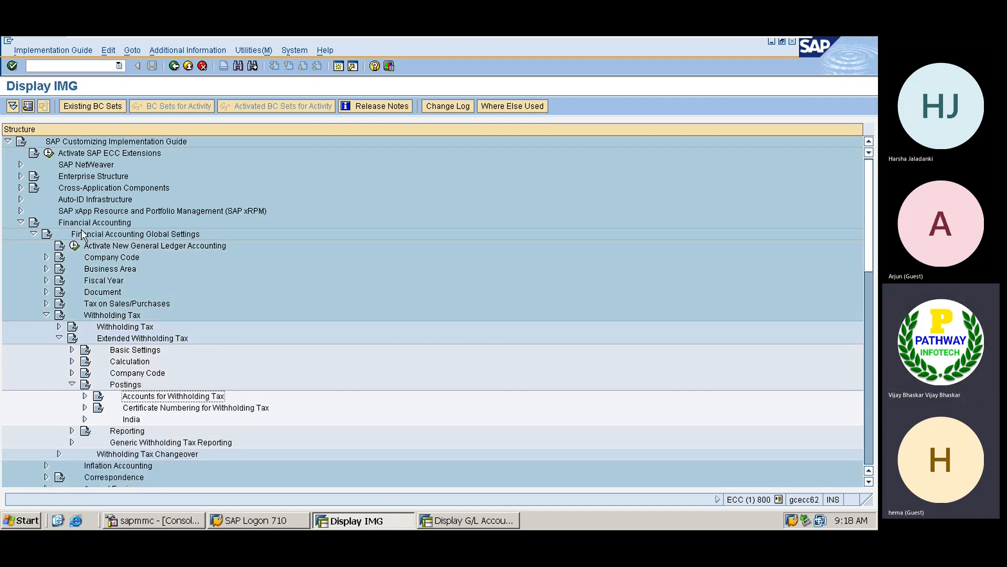
{"action": "key", "text": "Right"}
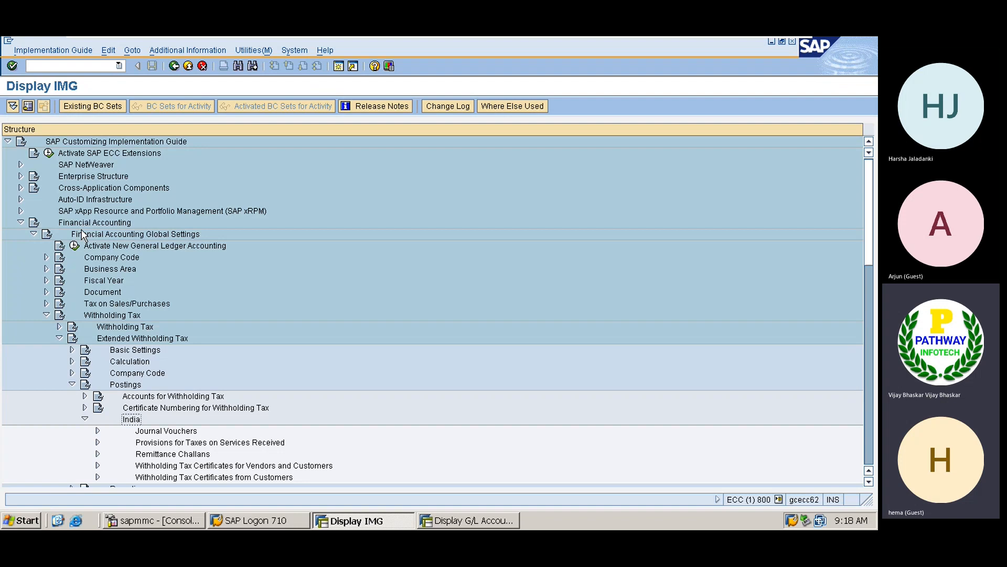
{"action": "key", "text": "Down"}
{"action": "key", "text": "Down"}
{"action": "key", "text": "Right"}
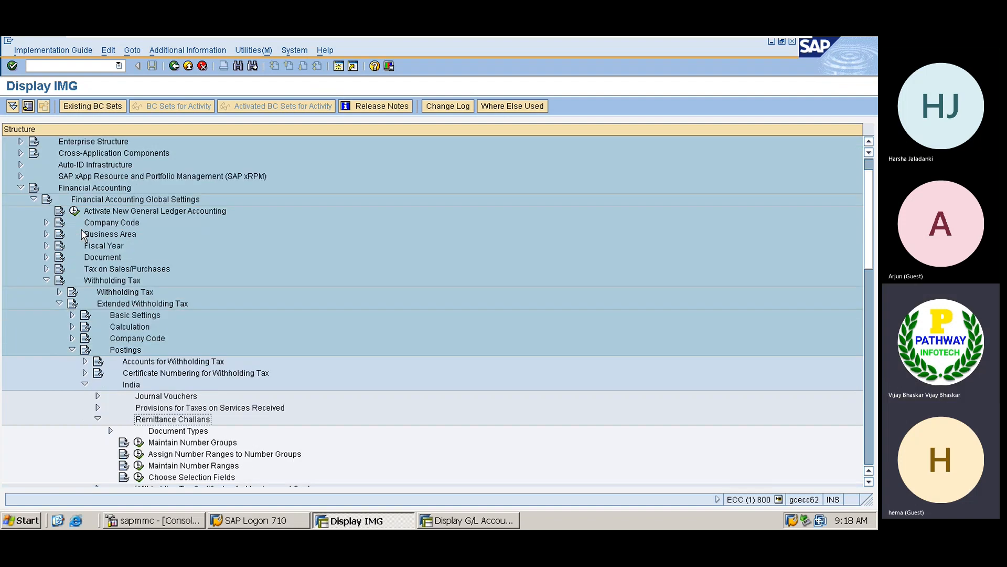
{"action": "key", "text": "Down"}
{"action": "key", "text": "Right"}
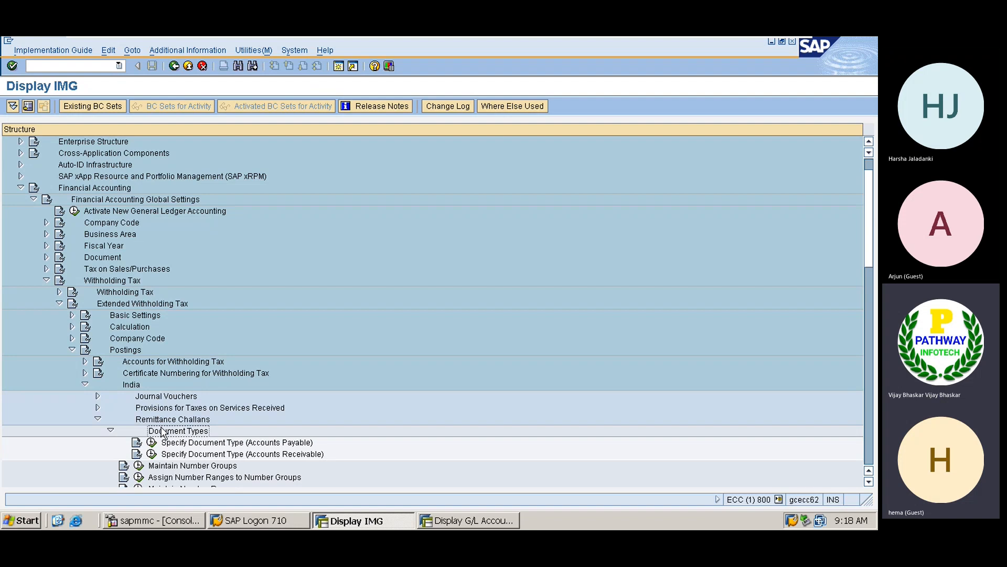
- Specify Accounts Payable document type SA for company code GE01, save the entry to the customizing request, and return to the implementation guide
{"action": "left_click", "coordinate": [152, 443]}
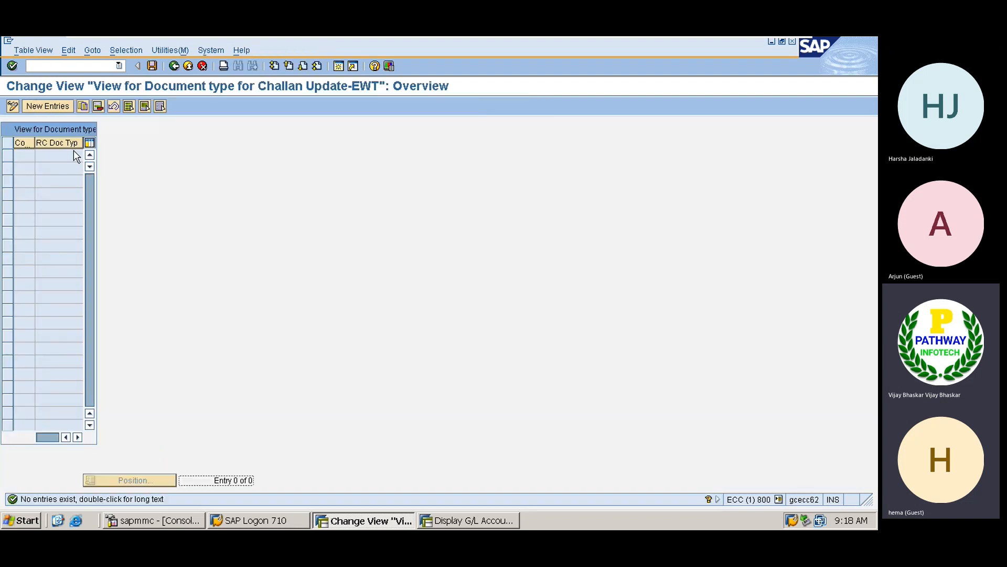
{"action": "left_click", "coordinate": [40, 107]}
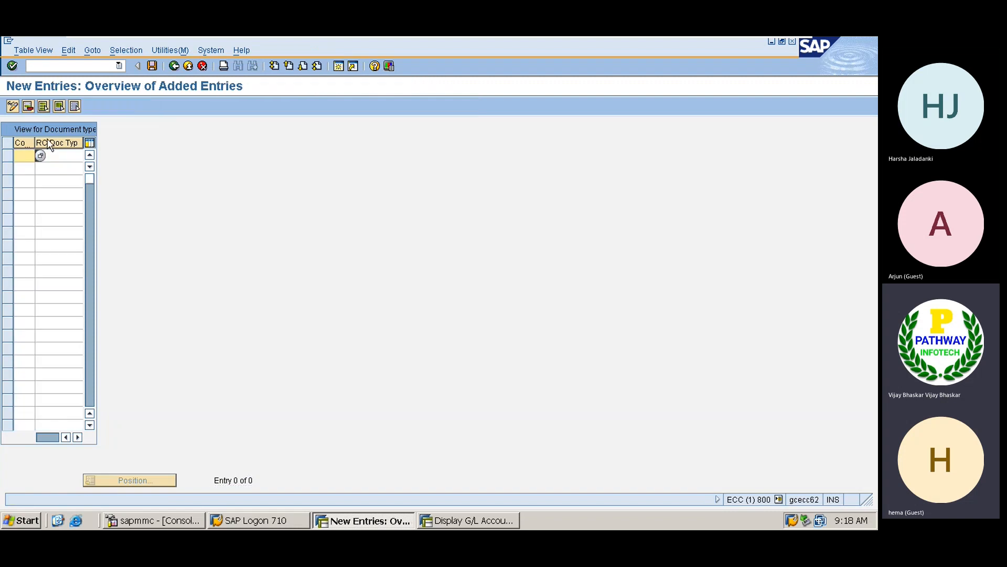
{"action": "type", "text": "GE01"}
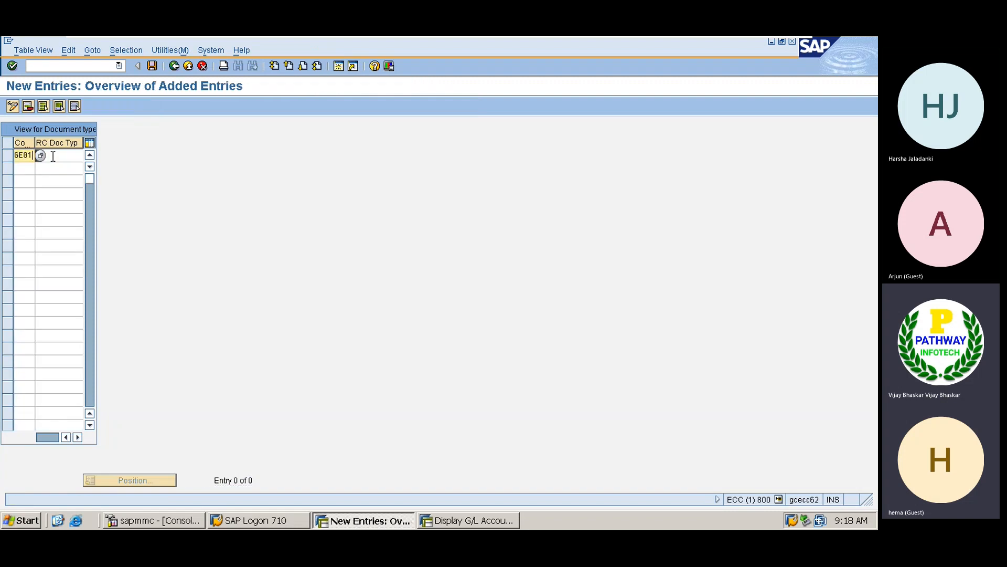
{"action": "key", "text": "Tab"}
{"action": "type", "text": "SA"}
{"action": "key", "text": "Return"}
{"action": "key", "text": "ctrl+s"}
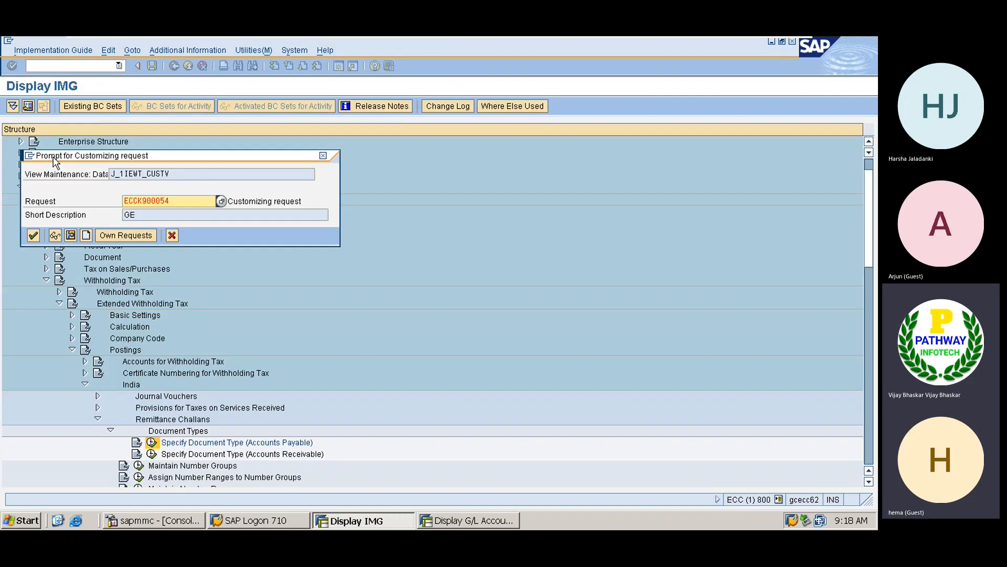
{"action": "left_click", "coordinate": [34, 236]}
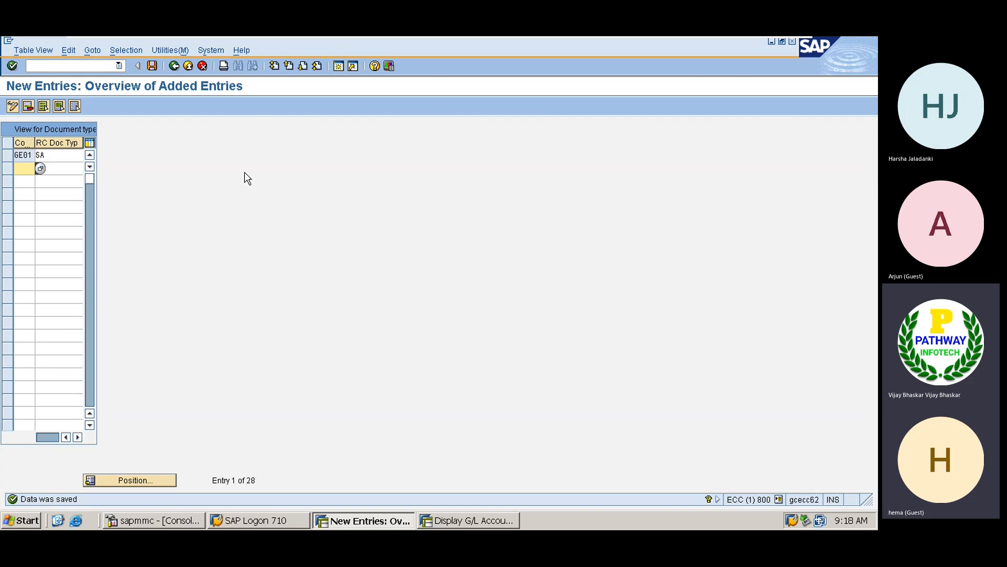
{"action": "left_click", "coordinate": [173, 65]}
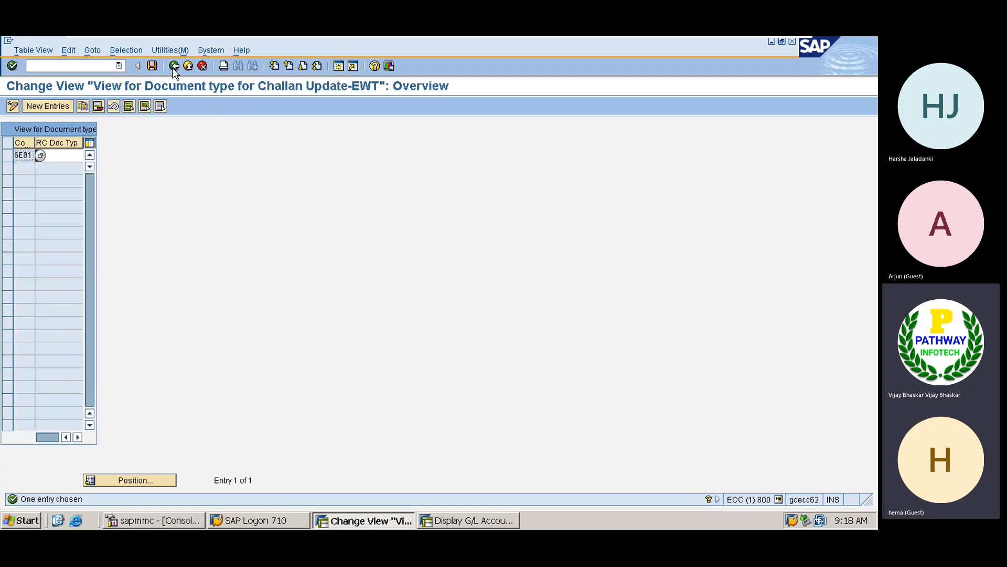
{"action": "left_click", "coordinate": [173, 66]}
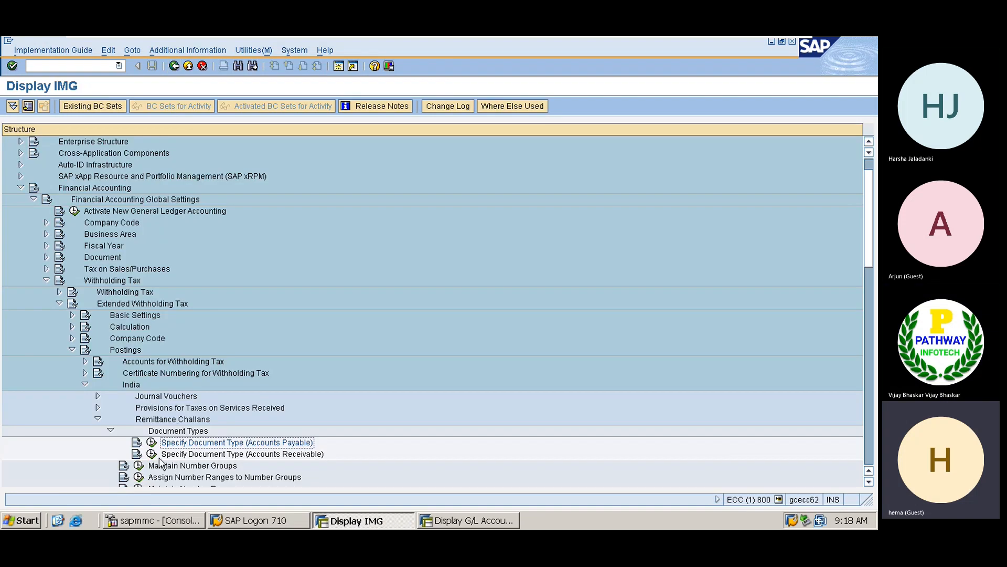
- Start a new entry in Maintain Number Groups with company code GE01, section code GE01 and official withholding tax key 194C
{"action": "left_click", "coordinate": [138, 465]}
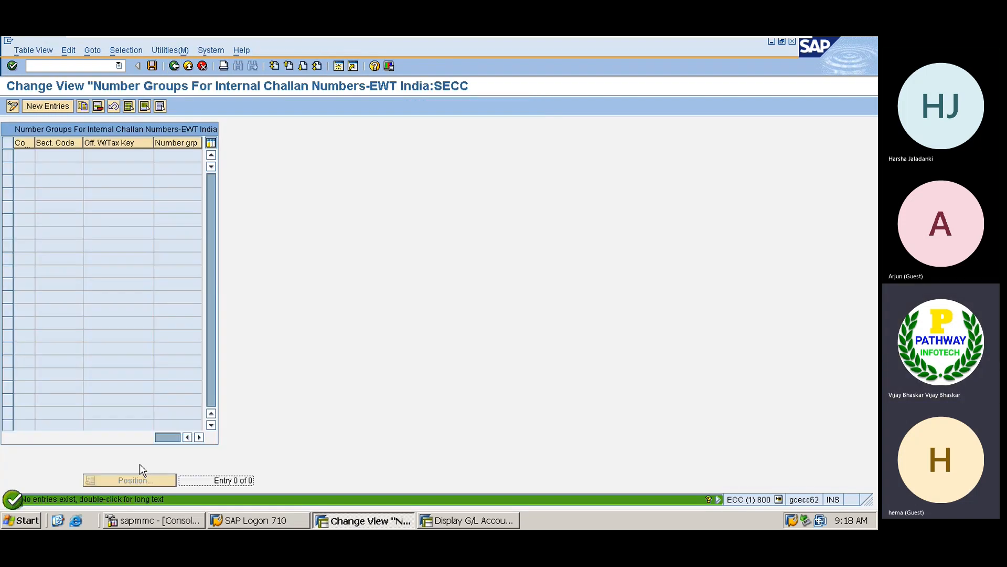
{"action": "left_click", "coordinate": [49, 106]}
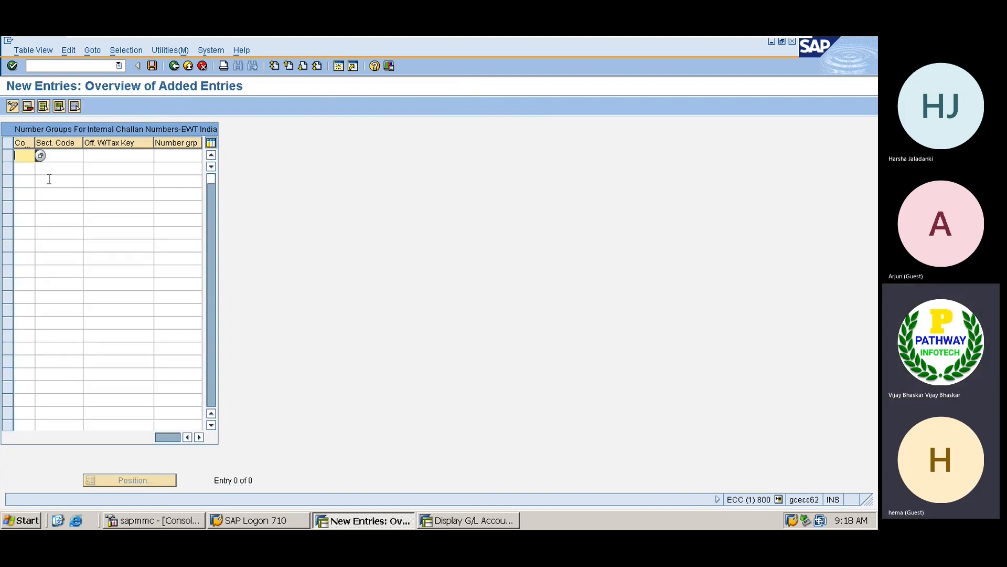
{"action": "type", "text": "6E01"}
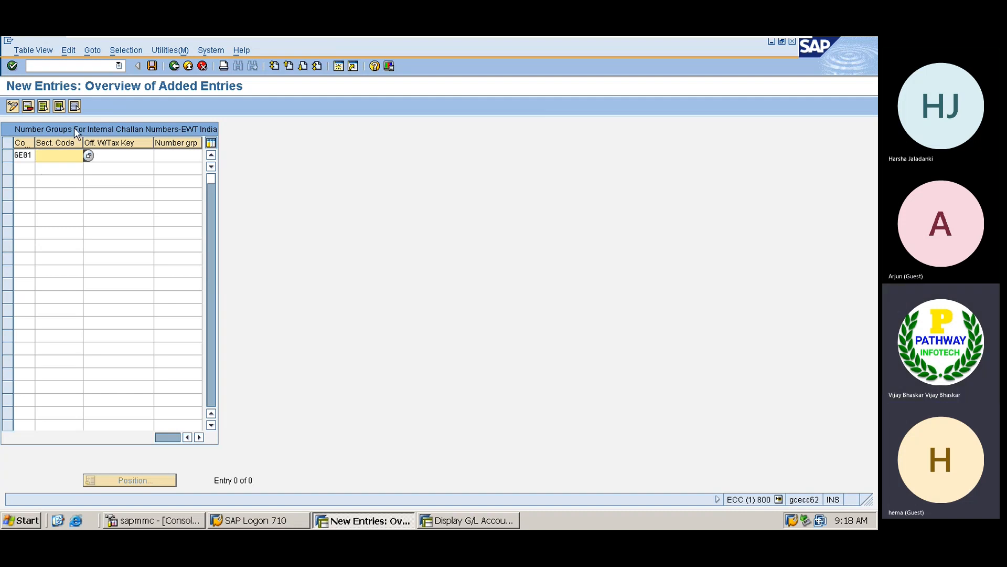
{"action": "left_click", "coordinate": [88, 156]}
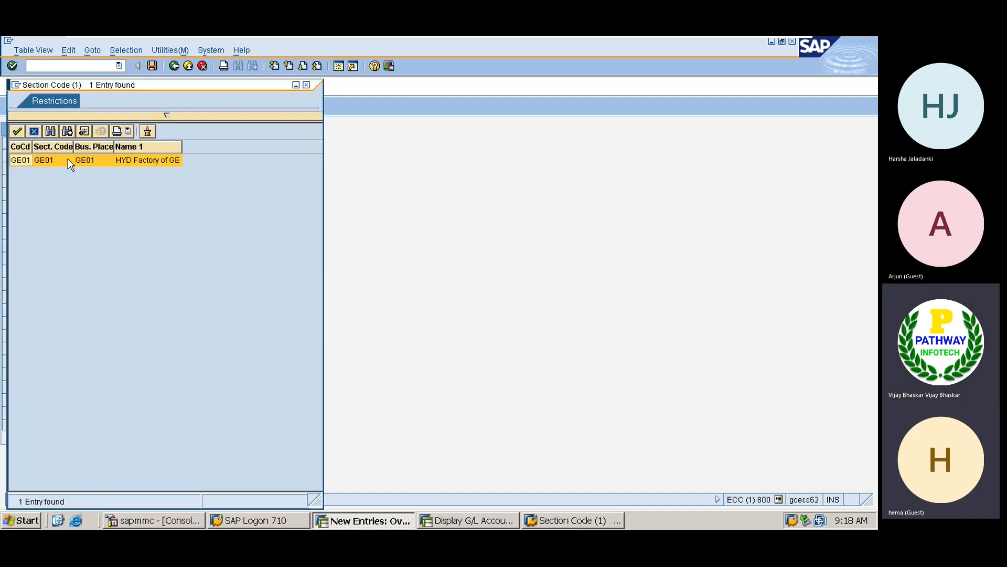
{"action": "double_click", "coordinate": [68, 159]}
{"action": "left_click", "coordinate": [115, 157]}
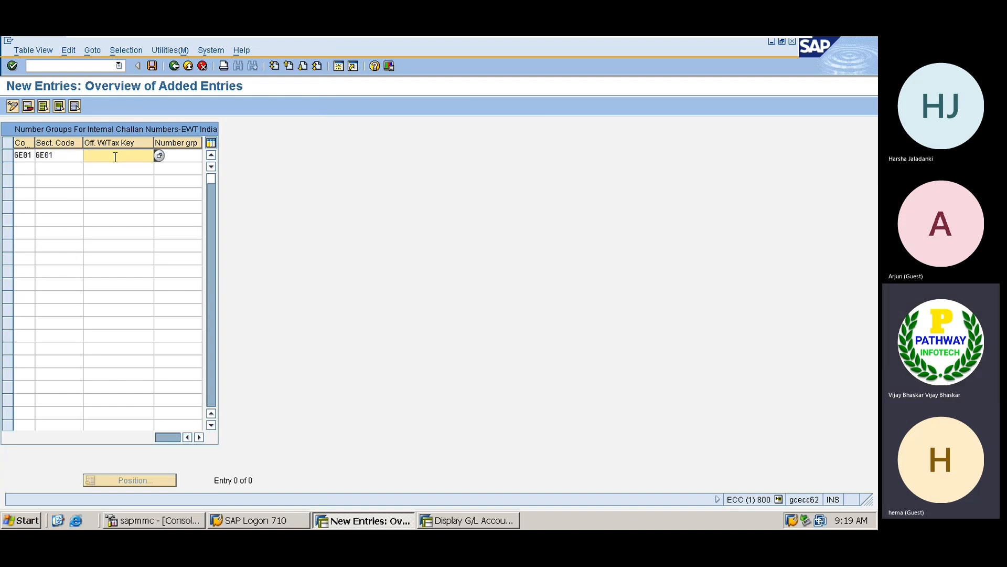
{"action": "left_click", "coordinate": [159, 155]}
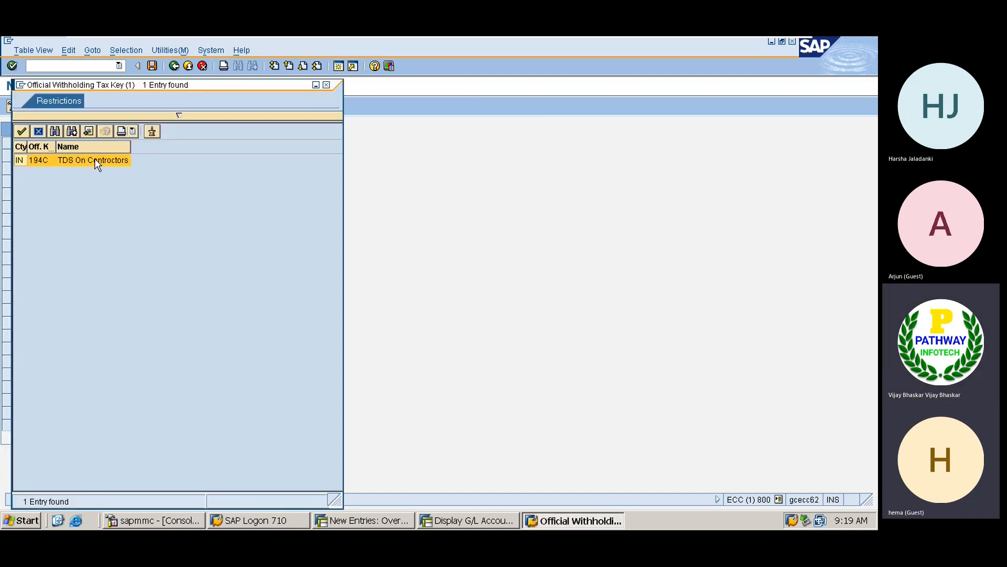
{"action": "double_click", "coordinate": [97, 158]}
- Set the entry's number group to 08, save it to the customizing request, and return to the implementation guide
{"action": "left_click", "coordinate": [186, 156]}
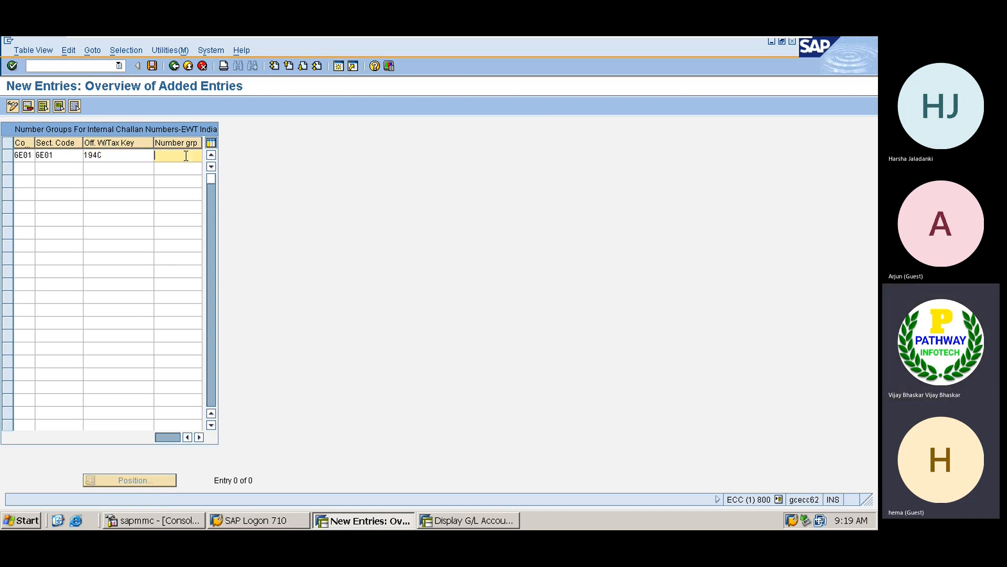
{"action": "type", "text": "08"}
{"action": "key", "text": "Return"}
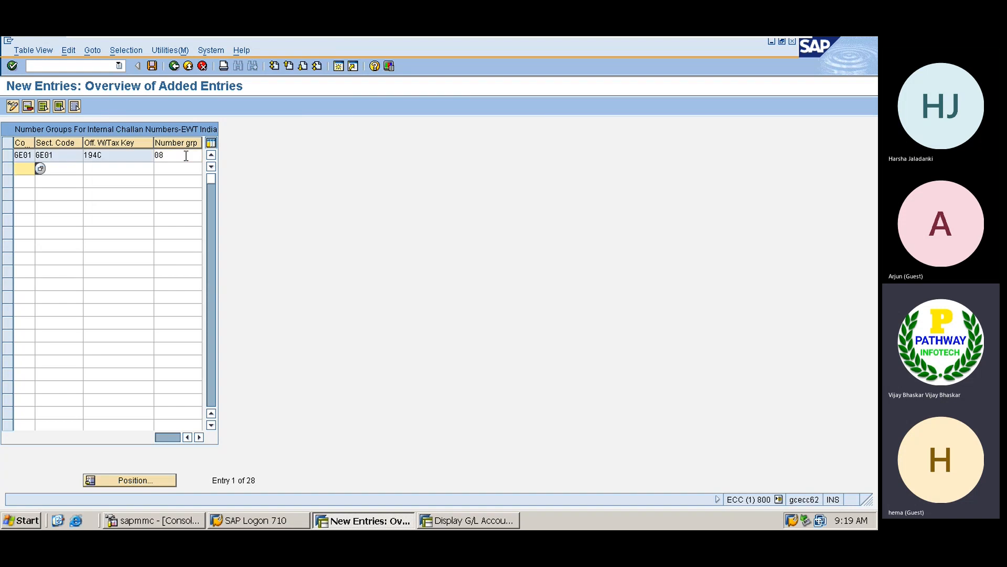
{"action": "left_click", "coordinate": [156, 65]}
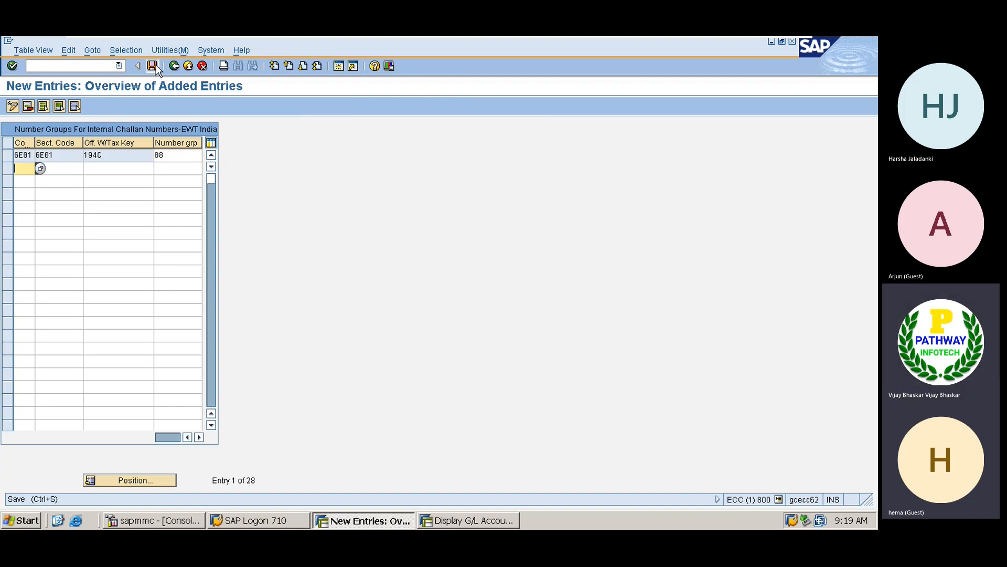
{"action": "left_click", "coordinate": [33, 235]}
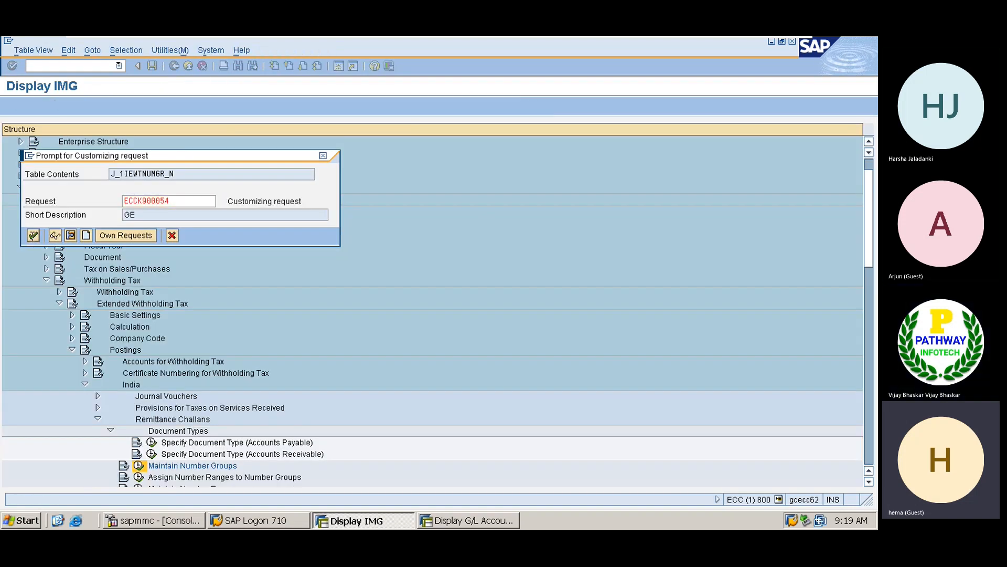
{"action": "left_click_drag", "start_coordinate": [178, 156], "coordinate": [158, 161]}
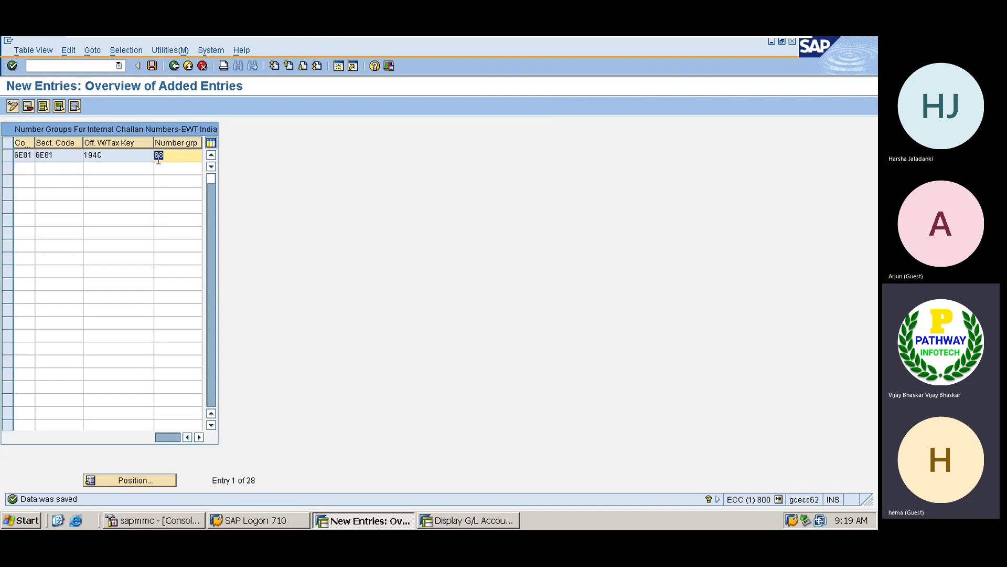
{"action": "left_click", "coordinate": [158, 161]}
{"action": "left_click", "coordinate": [173, 66]}
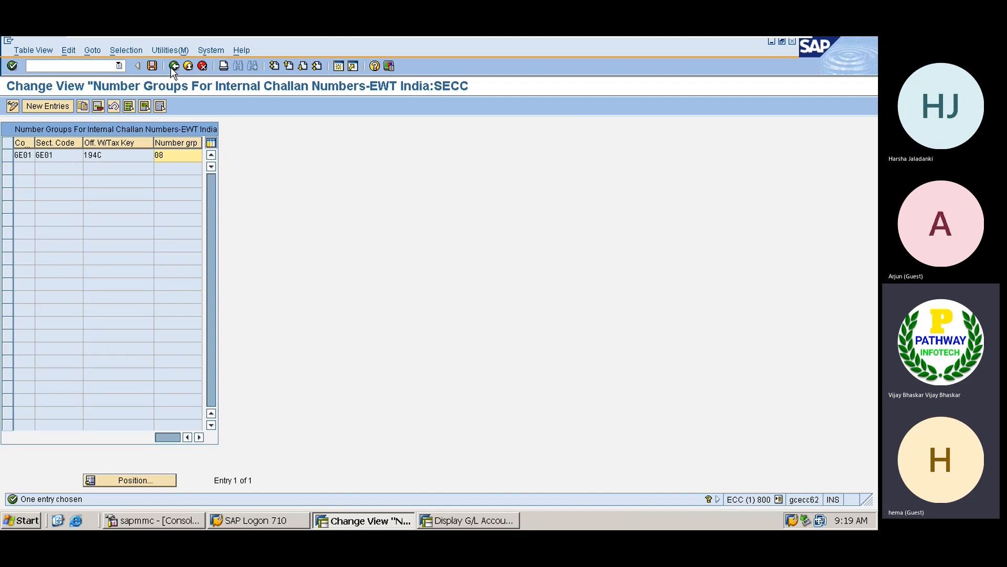
{"action": "left_click", "coordinate": [171, 67]}
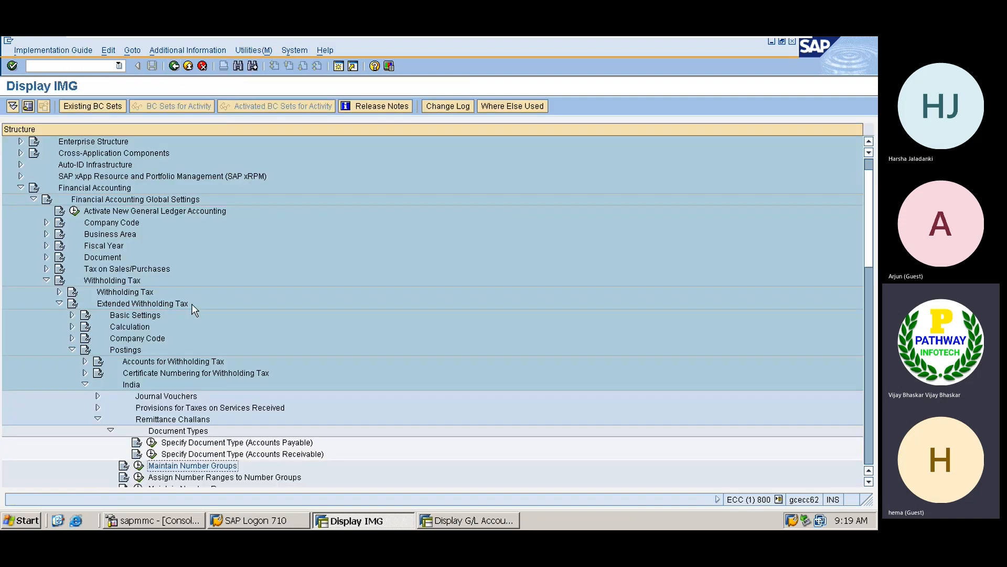
- Assign number range 08 to number group 08 for internal challans, save the entry, and return to the implementation guide
{"action": "left_click", "coordinate": [139, 478]}
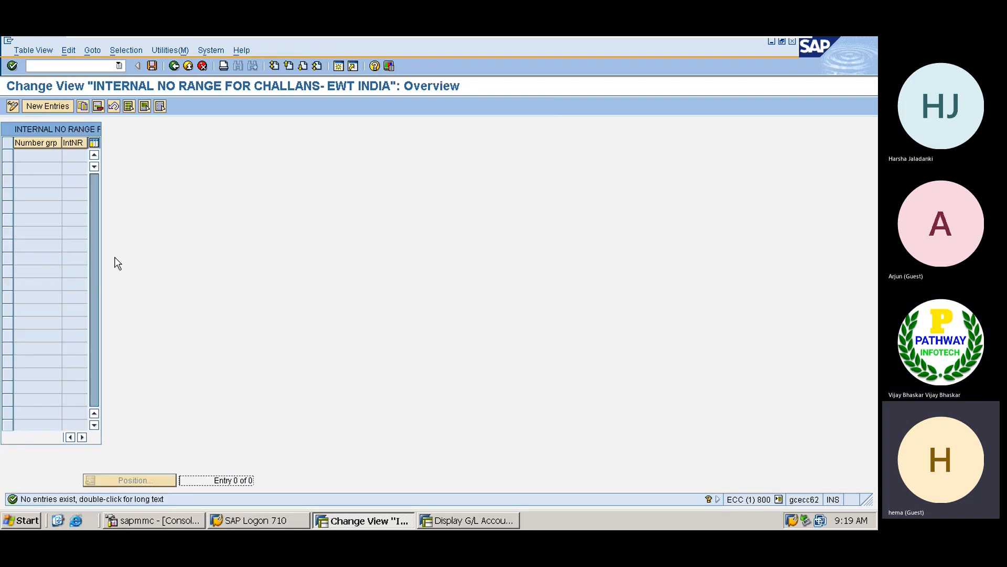
{"action": "left_click", "coordinate": [43, 106]}
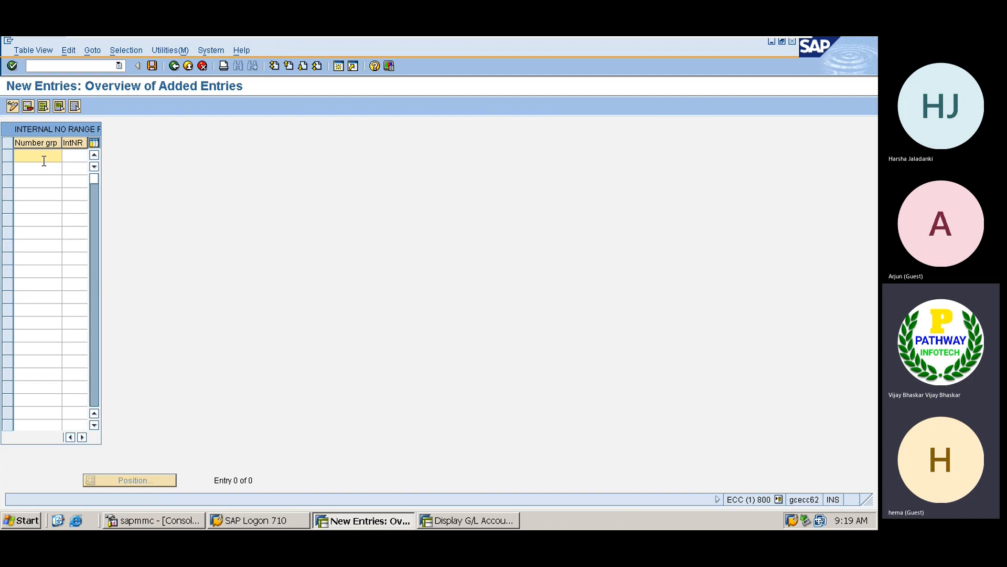
{"action": "type", "text": "08"}
{"action": "key", "text": "Tab"}
{"action": "type", "text": "08"}
{"action": "key", "text": "Return"}
{"action": "key", "text": "ctrl+s"}
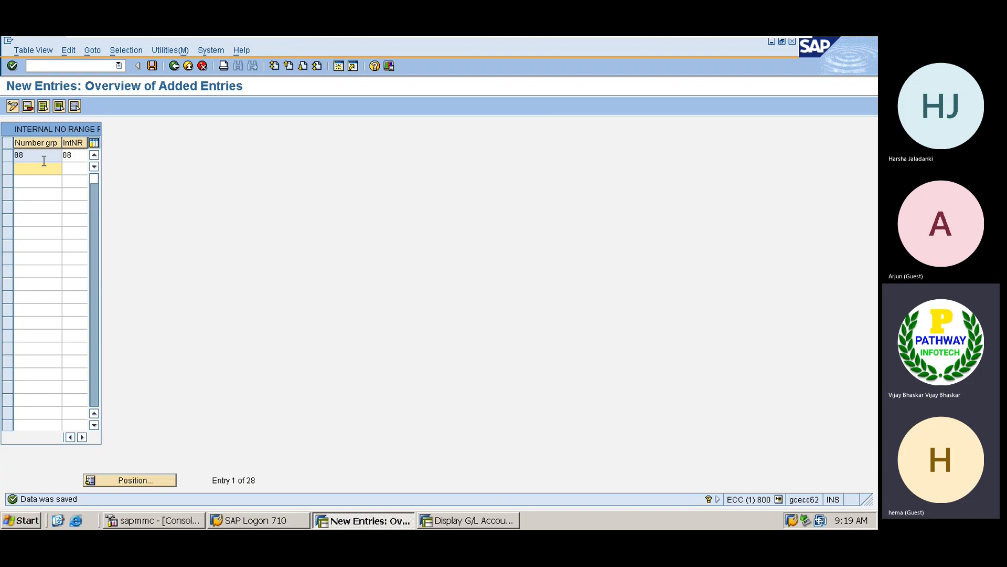
{"action": "key", "text": "F3"}
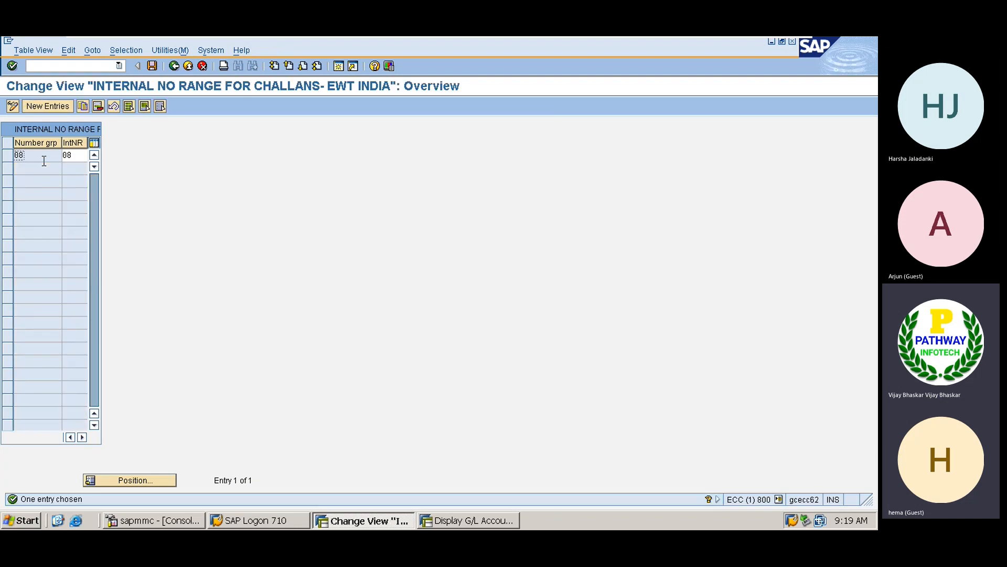
{"action": "key", "text": "F3"}
- Switch to the Display G/L Account session and start transaction J1INUMBER to open internal number ranges for challans
{"action": "key", "text": "alt+Tab"}
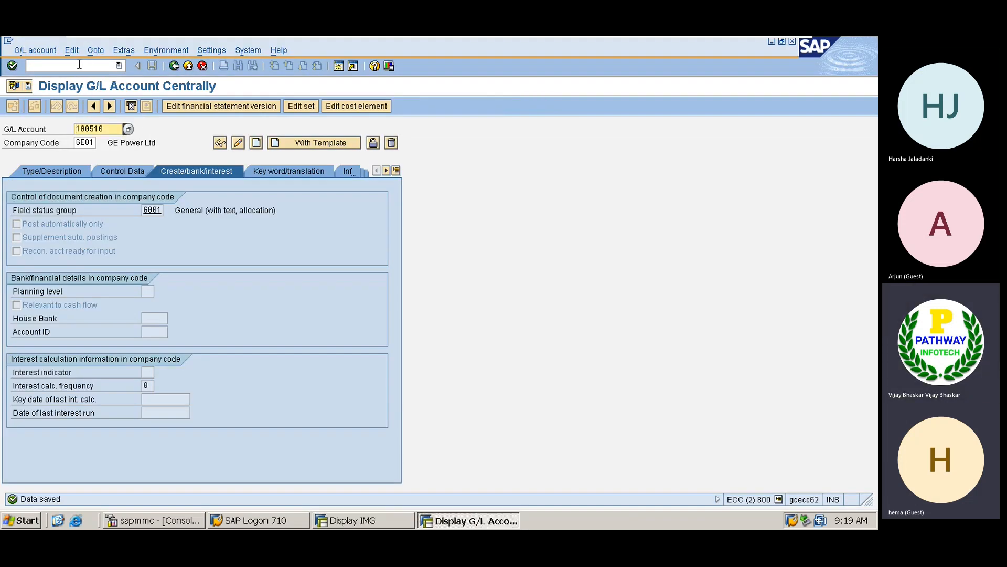
{"action": "left_click", "coordinate": [79, 64]}
{"action": "type", "text": "/n"}
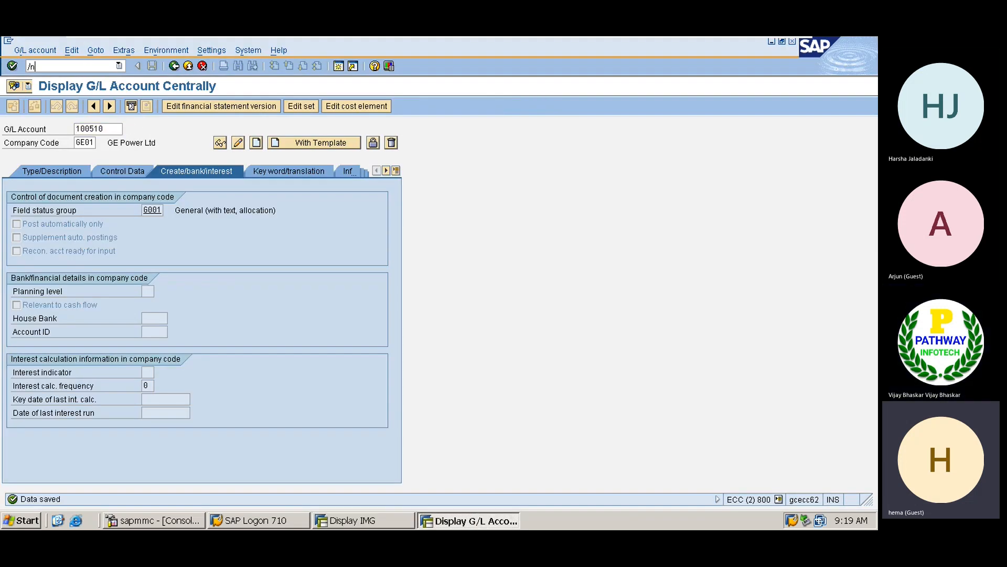
{"action": "type", "text": "J1"}
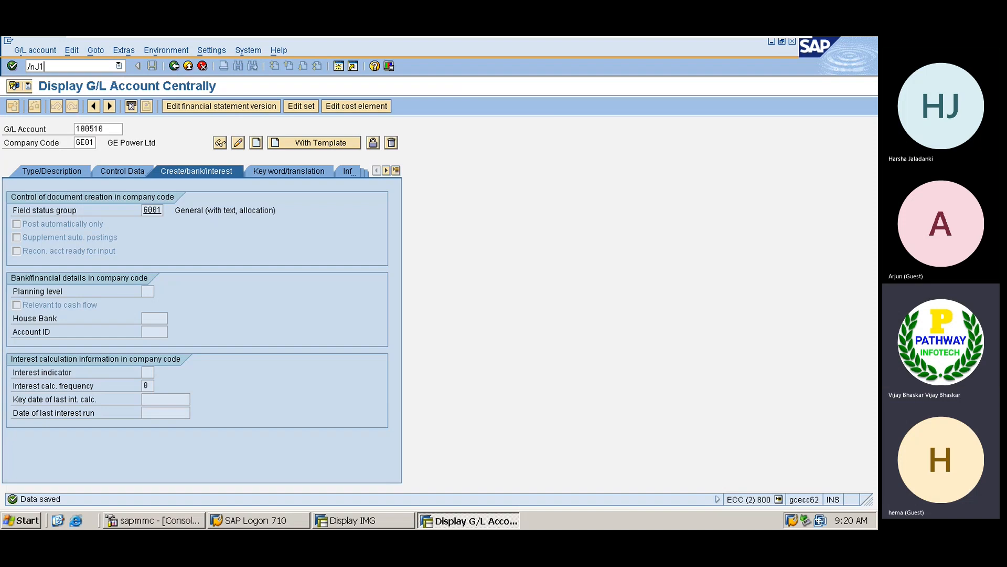
{"action": "type", "text": "INUMBER"}
{"action": "key", "text": "Return"}
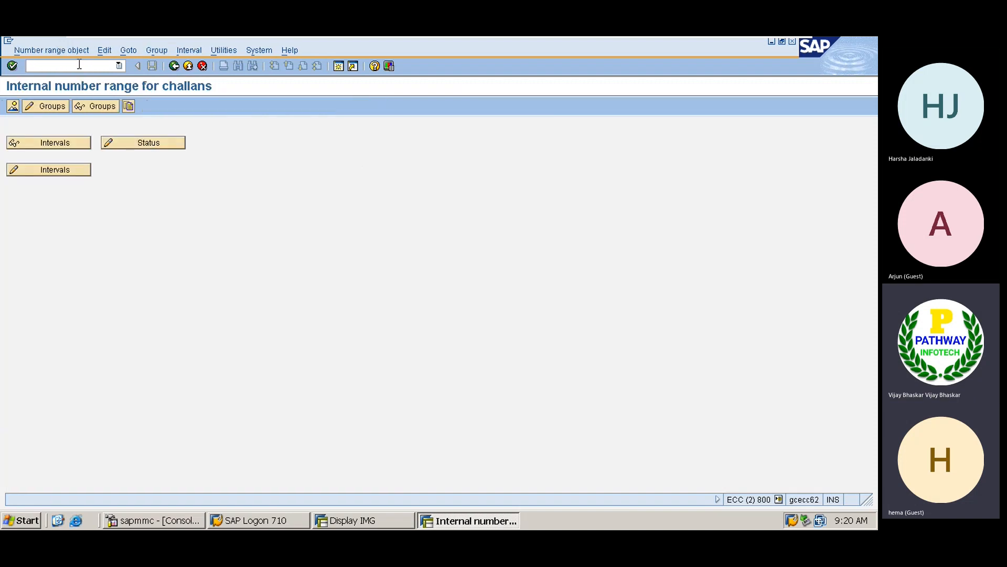
- Open interval maintenance for challan number range group 08 with company code GE01 as the subobject
{"action": "left_click", "coordinate": [53, 105]}
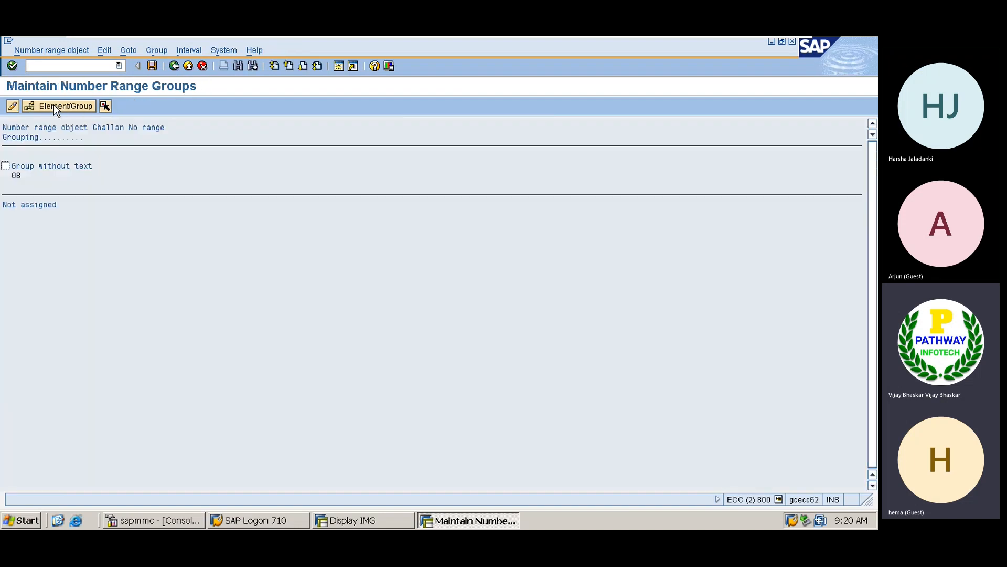
{"action": "left_click", "coordinate": [6, 166]}
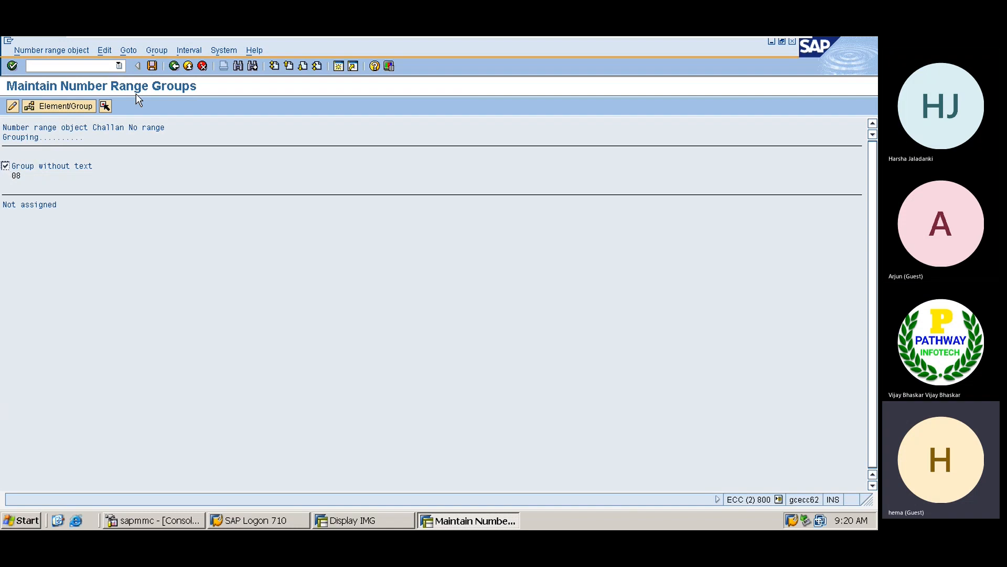
{"action": "left_click", "coordinate": [188, 51]}
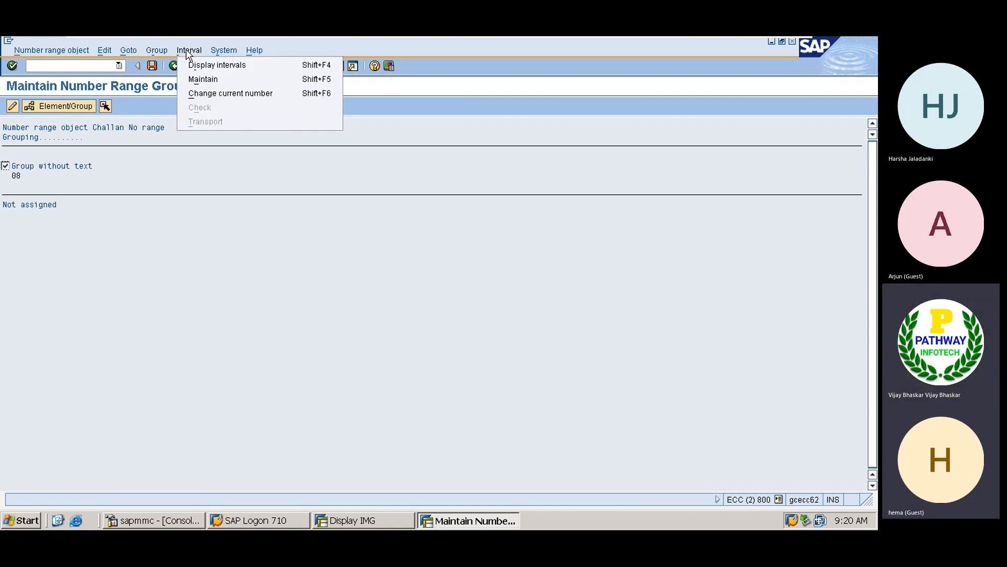
{"action": "left_click", "coordinate": [203, 79]}
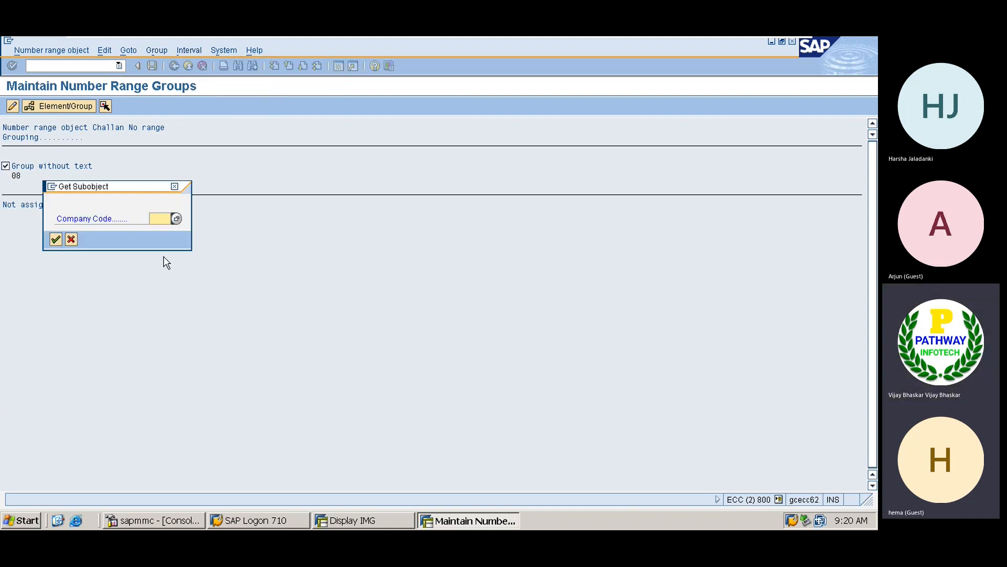
{"action": "type", "text": "GE01"}
{"action": "key", "text": "Return"}
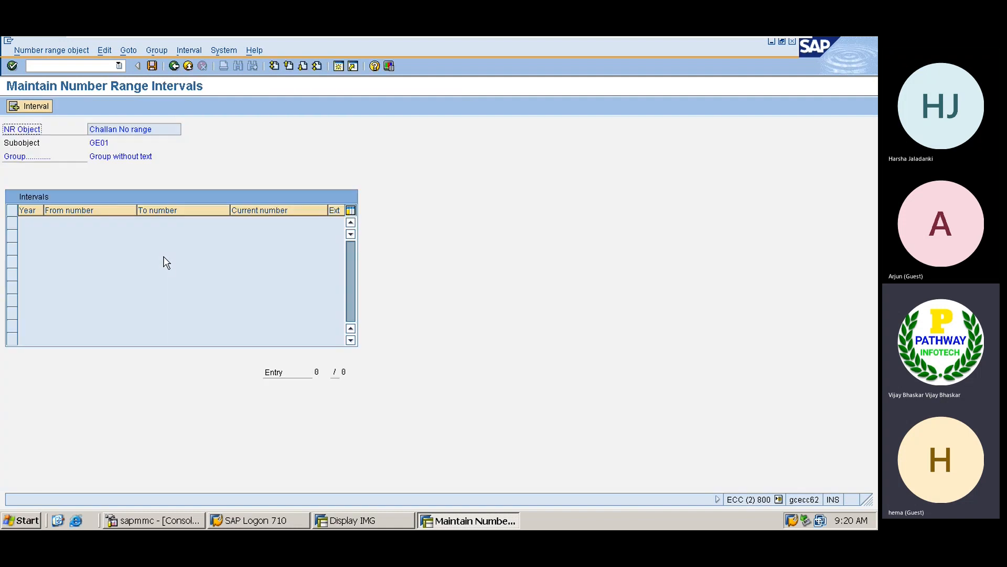
- Insert a number range interval for year 2022 running from 1 to 100000
{"action": "left_click", "coordinate": [37, 106]}
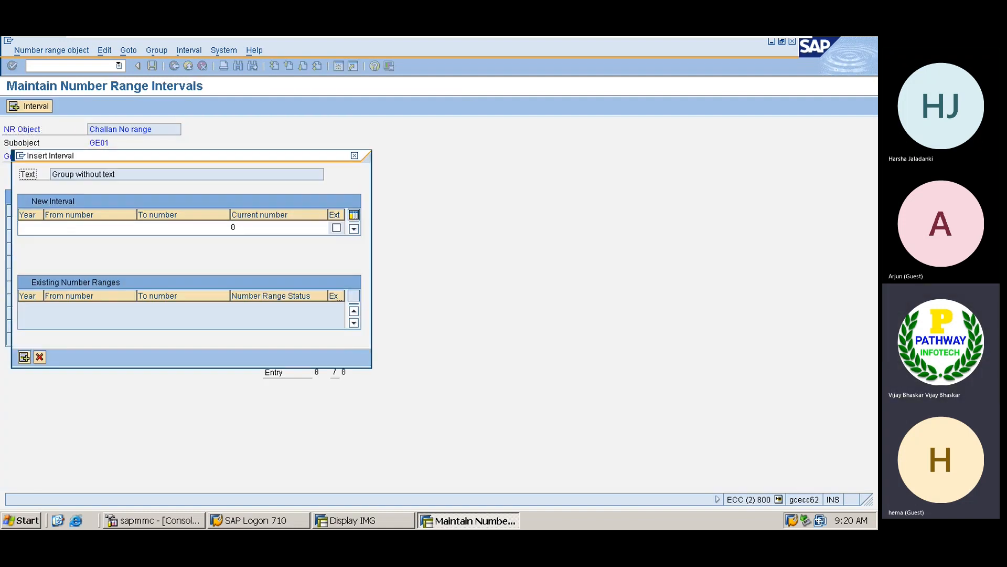
{"action": "type", "text": "2022"}
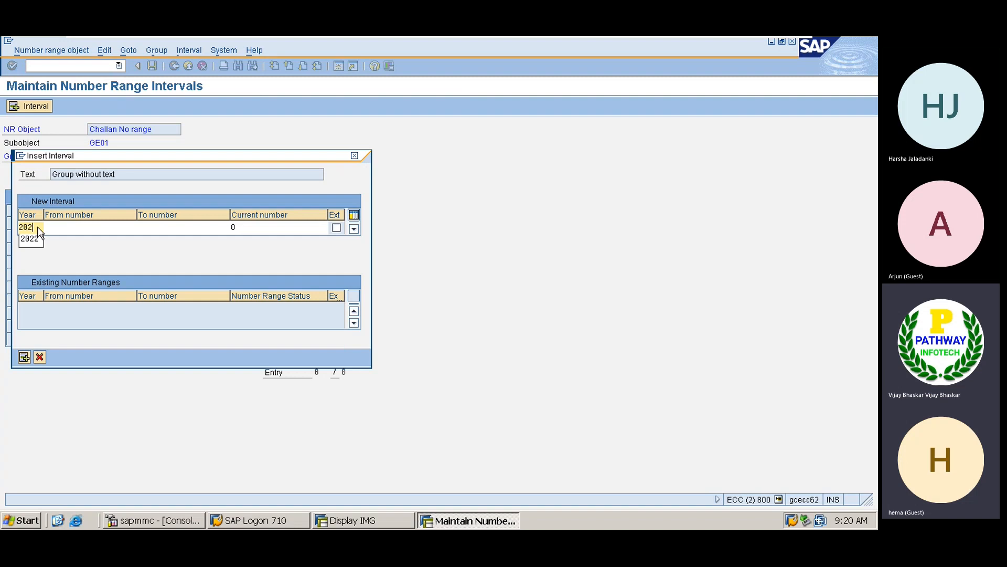
{"action": "key", "text": "Tab"}
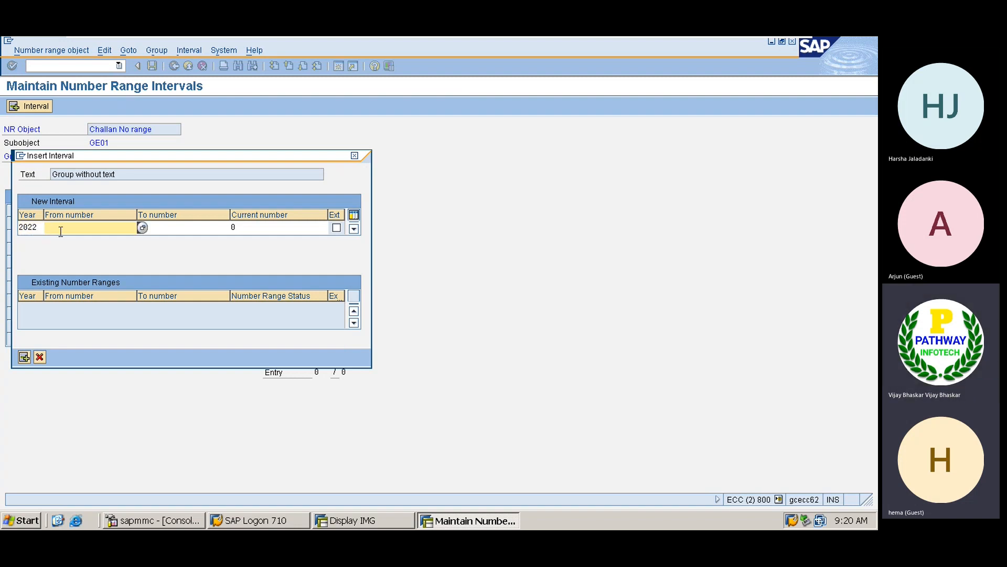
{"action": "type", "text": "1"}
{"action": "key", "text": "Tab"}
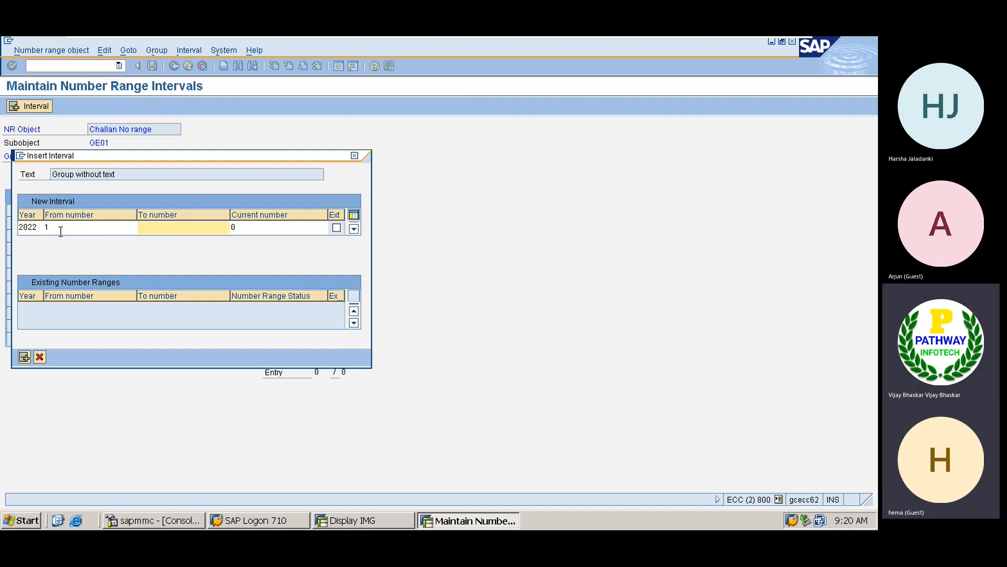
{"action": "type", "text": "100000"}
{"action": "key", "text": "Return"}
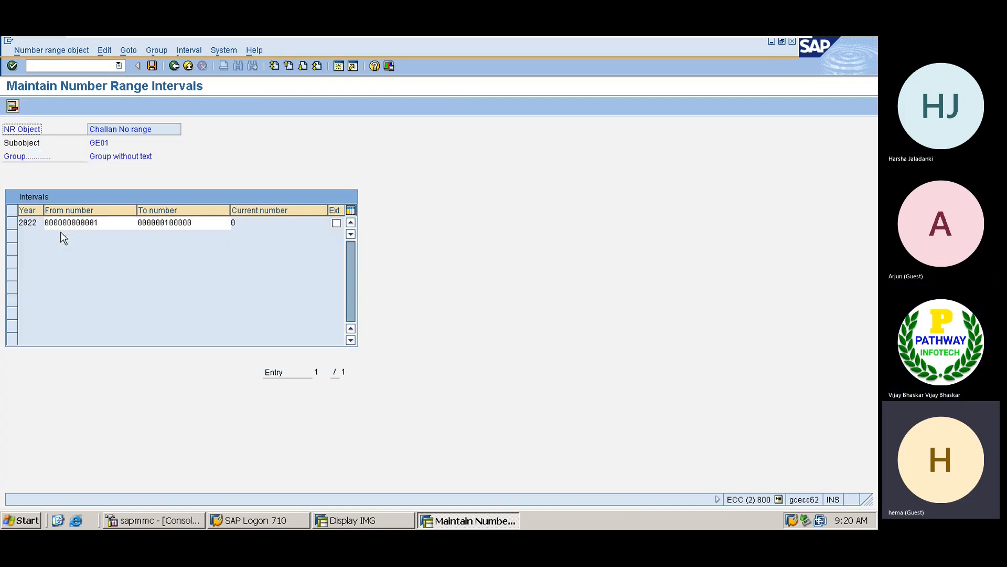
- Save the challan interval, acknowledge the transport notice, and return to the initial screen for internal challan number ranges
{"action": "left_click", "coordinate": [153, 66]}
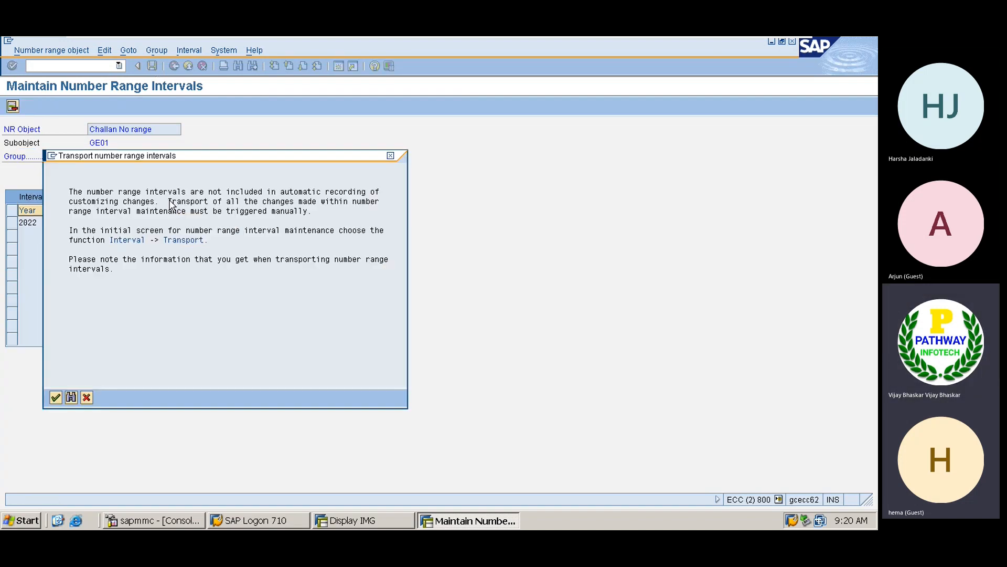
{"action": "key", "text": "Return"}
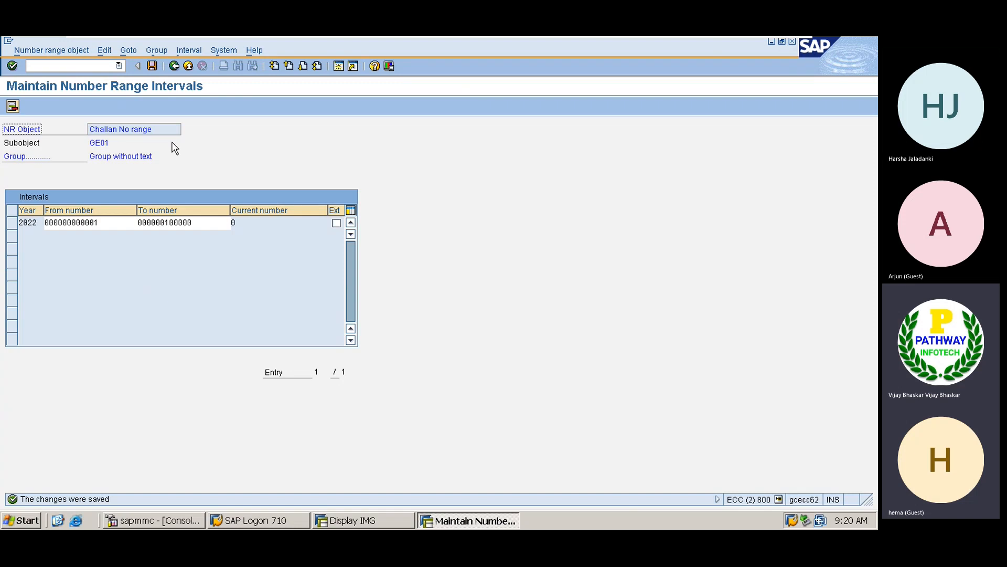
{"action": "left_click", "coordinate": [174, 66]}
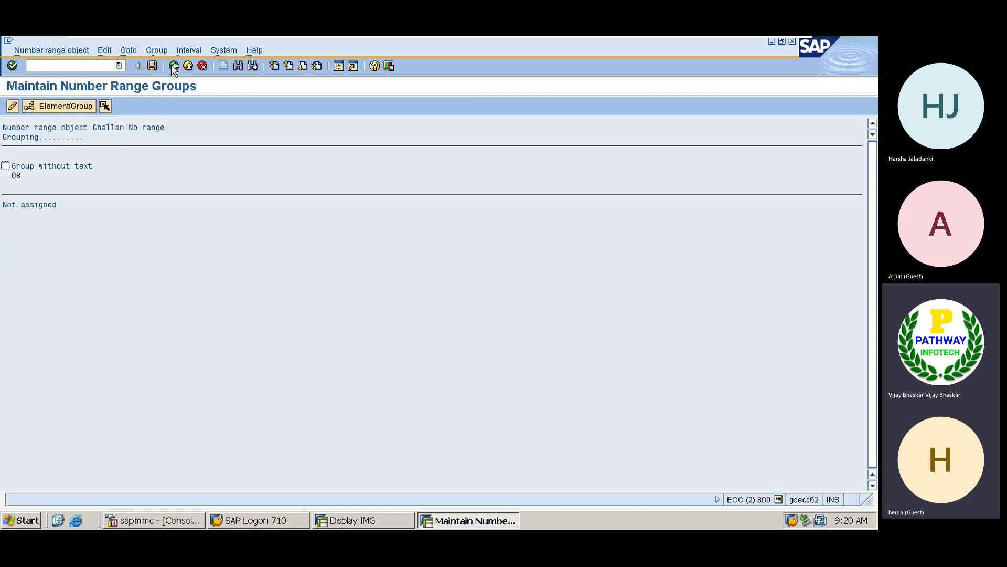
{"action": "left_click", "coordinate": [174, 66]}
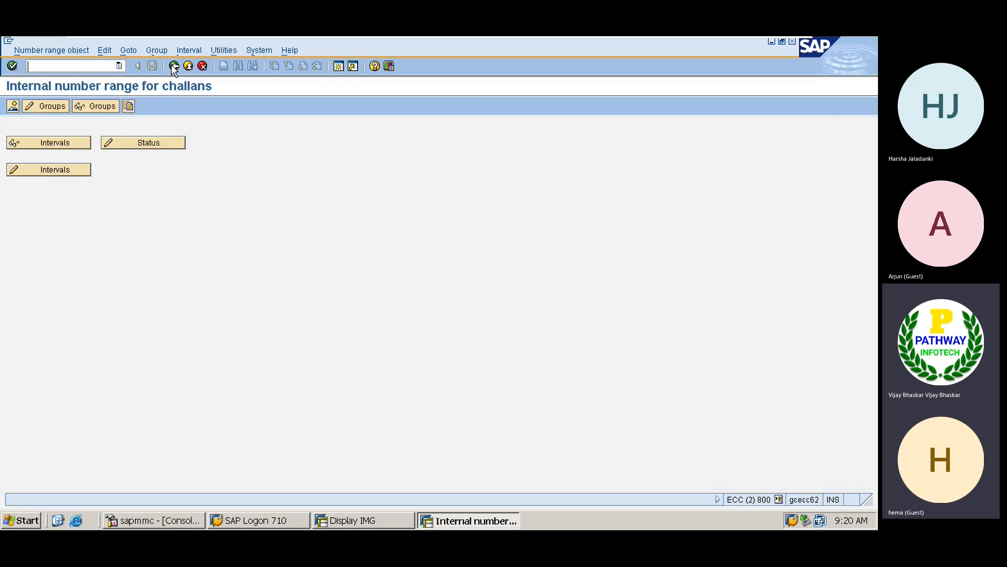
- Start transaction SM30 to open table view maintenance
{"action": "left_click", "coordinate": [65, 67]}
{"action": "type", "text": "/nsm30"}
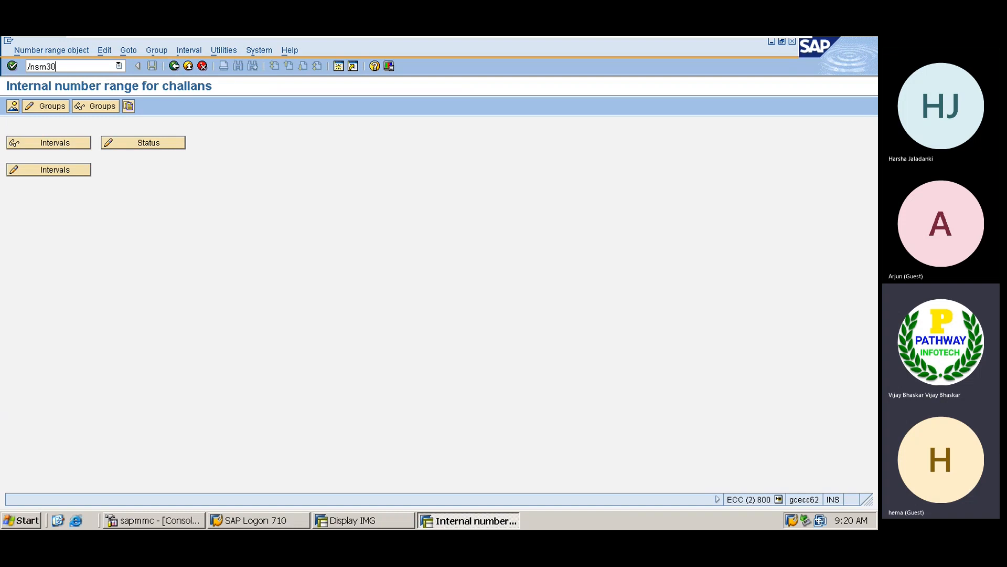
{"action": "key", "text": "Return"}
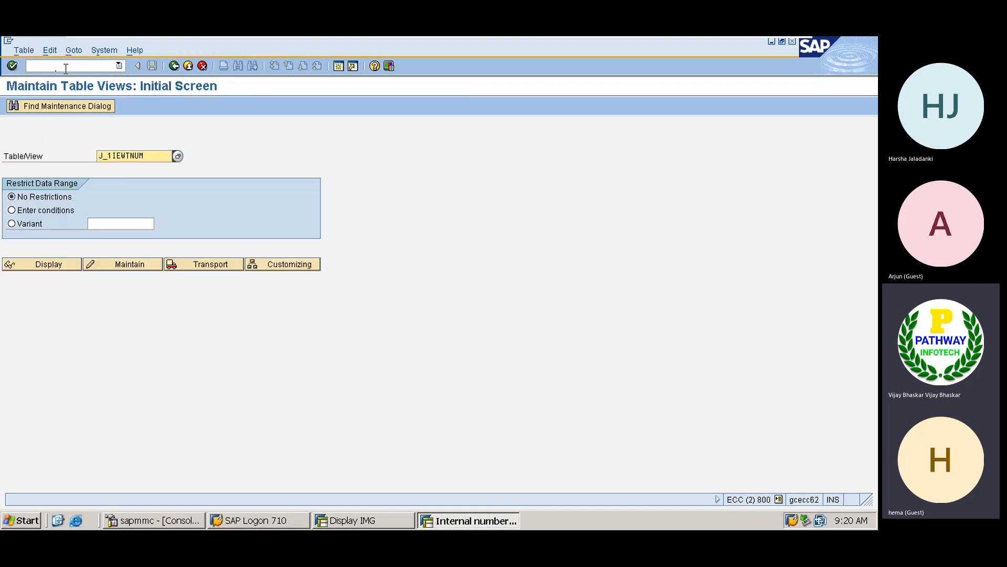
- Try to open table view J_1IEWTNUMBER for maintenance
{"action": "double_click", "coordinate": [152, 153]}
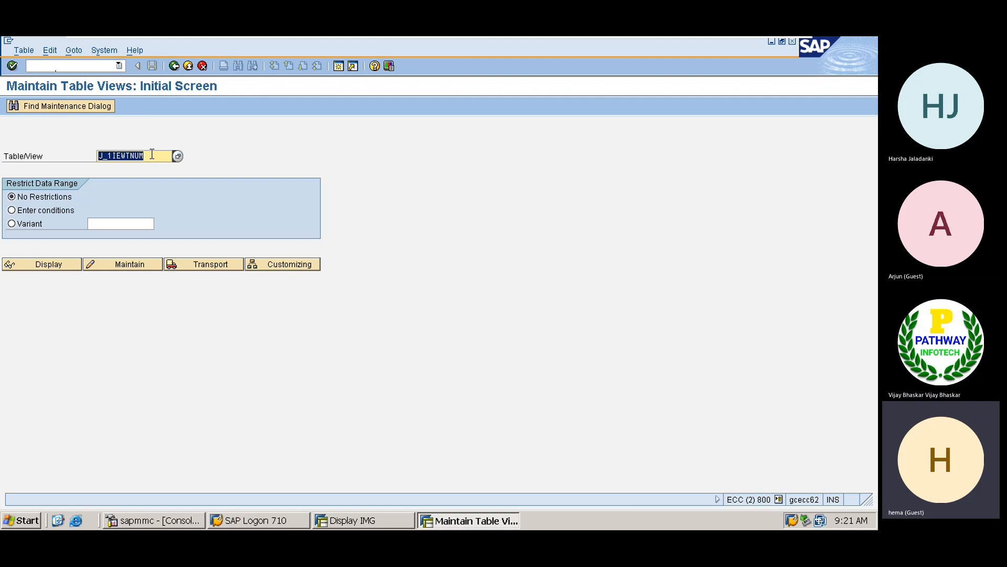
{"action": "type", "text": "J_"}
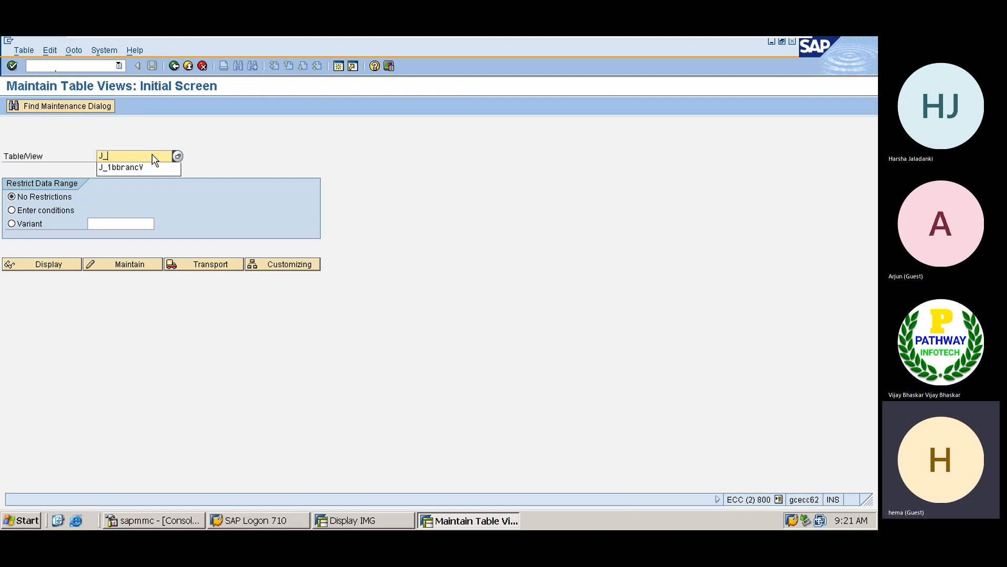
{"action": "type", "text": "1IE"}
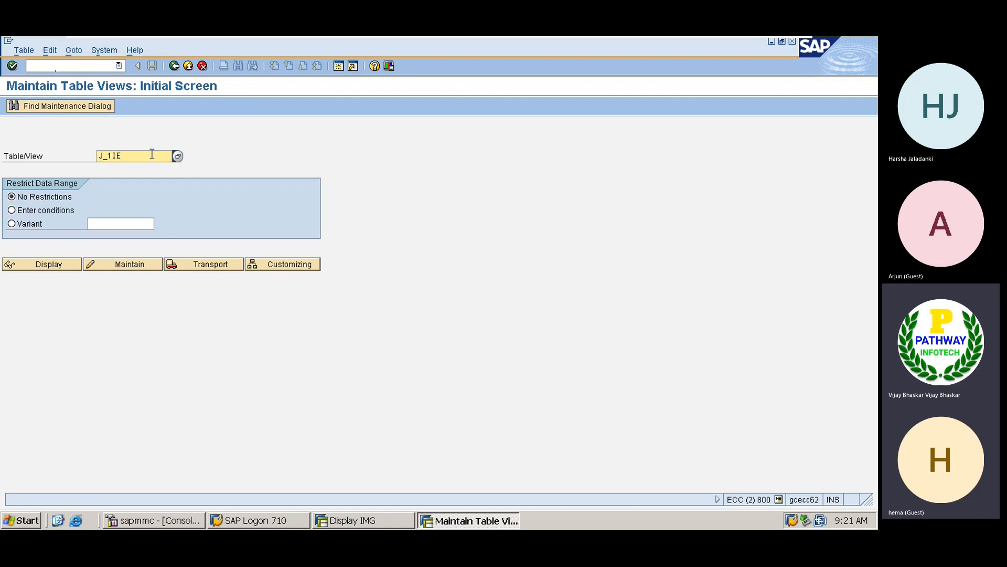
{"action": "type", "text": "WT"}
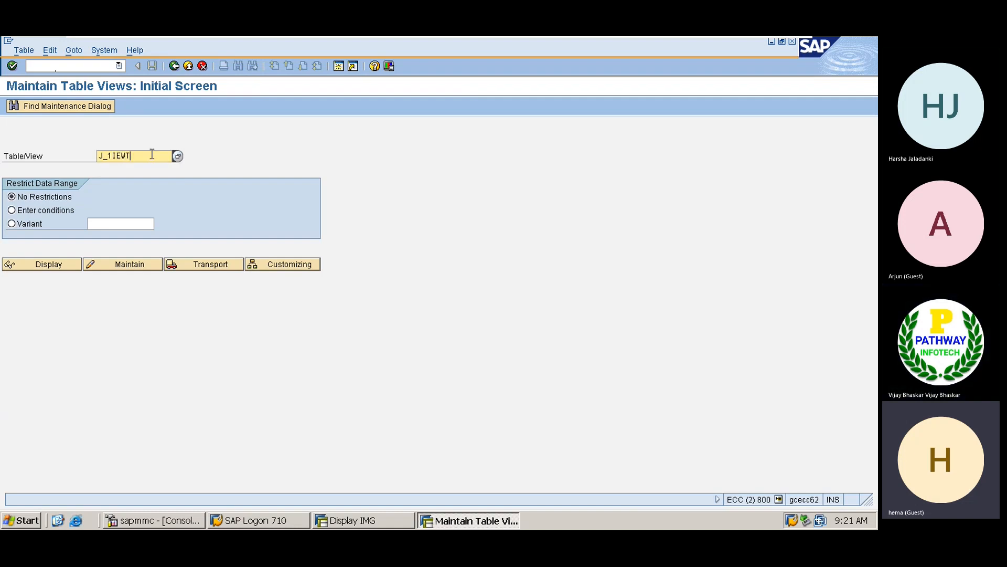
{"action": "type", "text": "NU"}
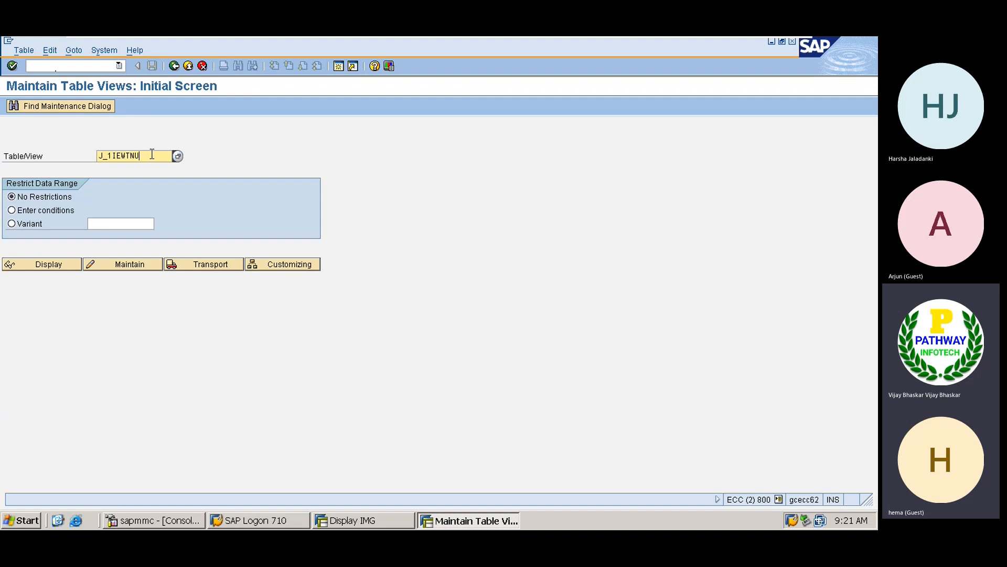
{"action": "type", "text": "MBER"}
{"action": "left_click", "coordinate": [130, 265]}
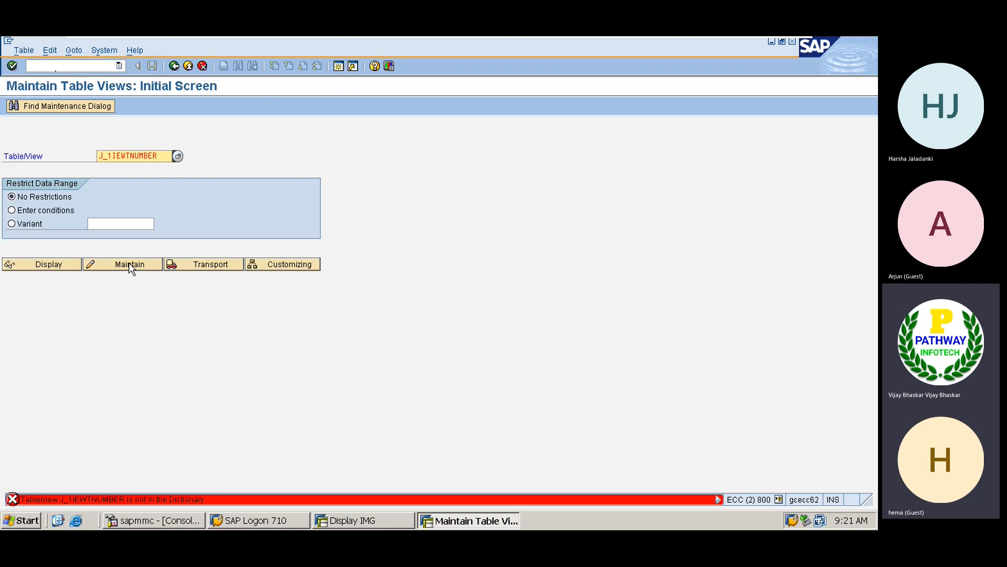
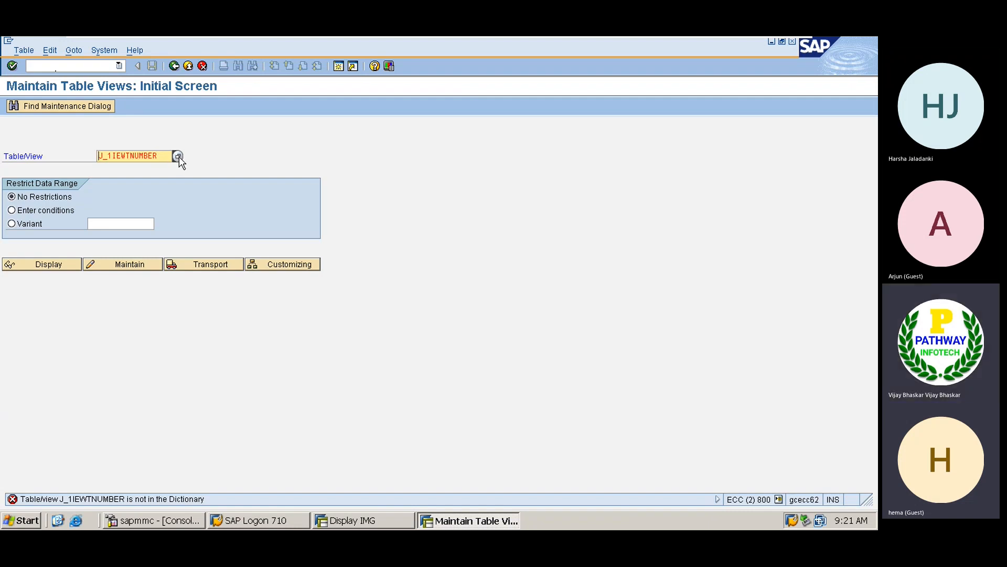
- Replace the table view name with J_1IEWTNUMGR and open it for maintenance
{"action": "left_click", "coordinate": [170, 156]}
{"action": "key", "text": "BackSpace"}
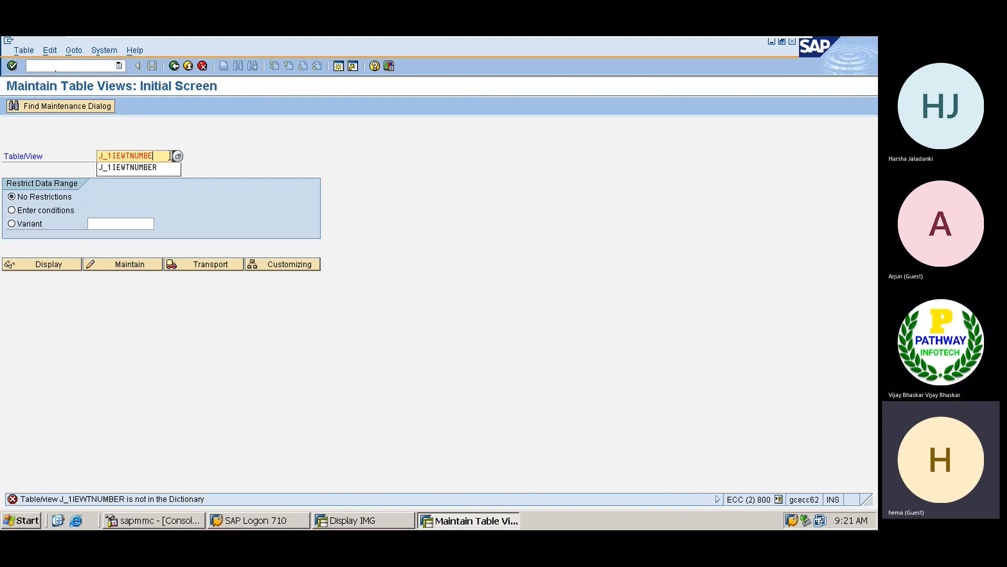
{"action": "key", "text": "BackSpace"}
{"action": "key", "text": "BackSpace"}
{"action": "key", "text": "BackSpace"}
{"action": "key", "text": "BackSpace"}
{"action": "key", "text": "BackSpace"}
{"action": "key", "text": "BackSpace"}
{"action": "key", "text": "BackSpace"}
{"action": "key", "text": "BackSpace"}
{"action": "key", "text": "BackSpace"}
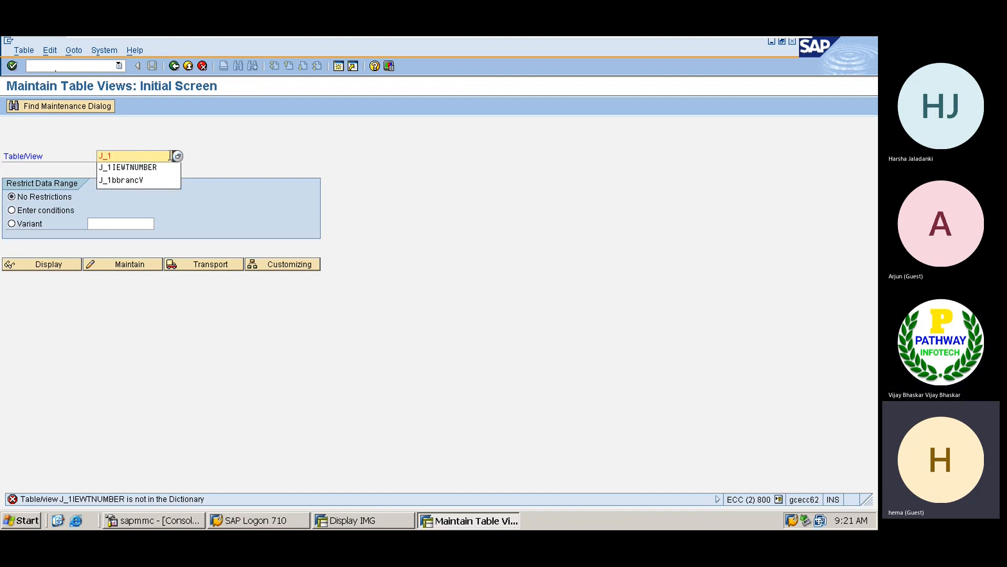
{"action": "type", "text": "ie"}
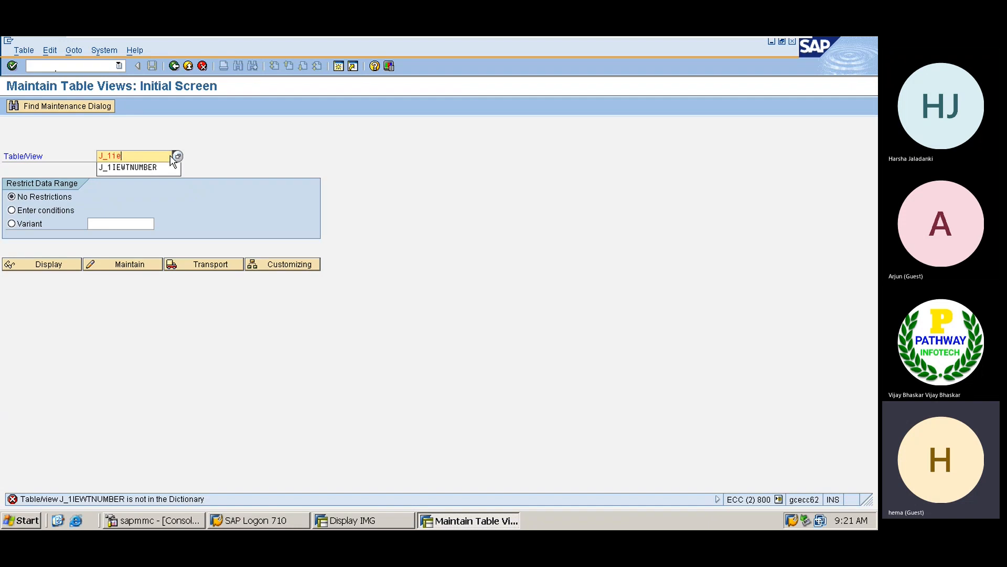
{"action": "type", "text": "wtnumg"}
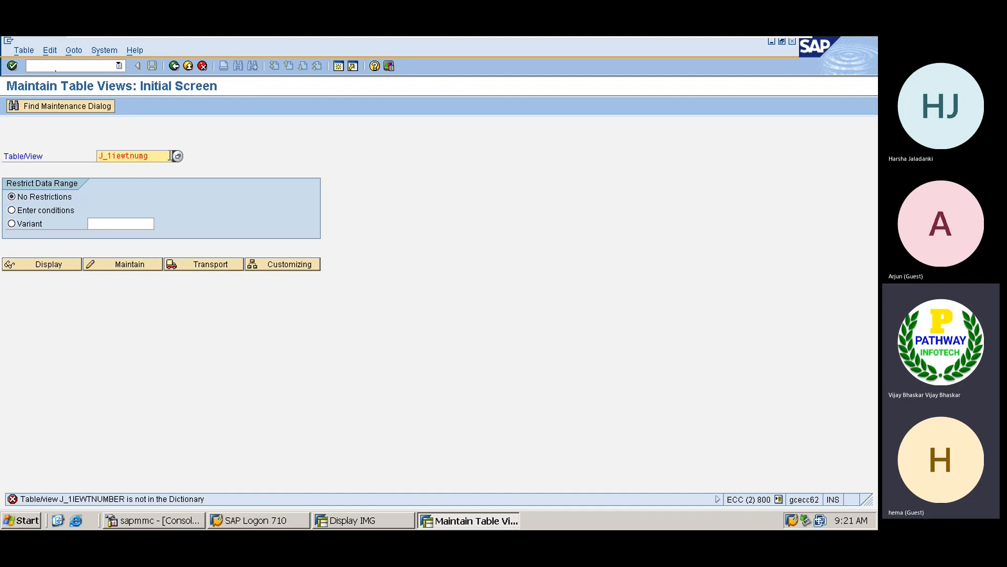
{"action": "type", "text": "r"}
{"action": "key", "text": "Return"}
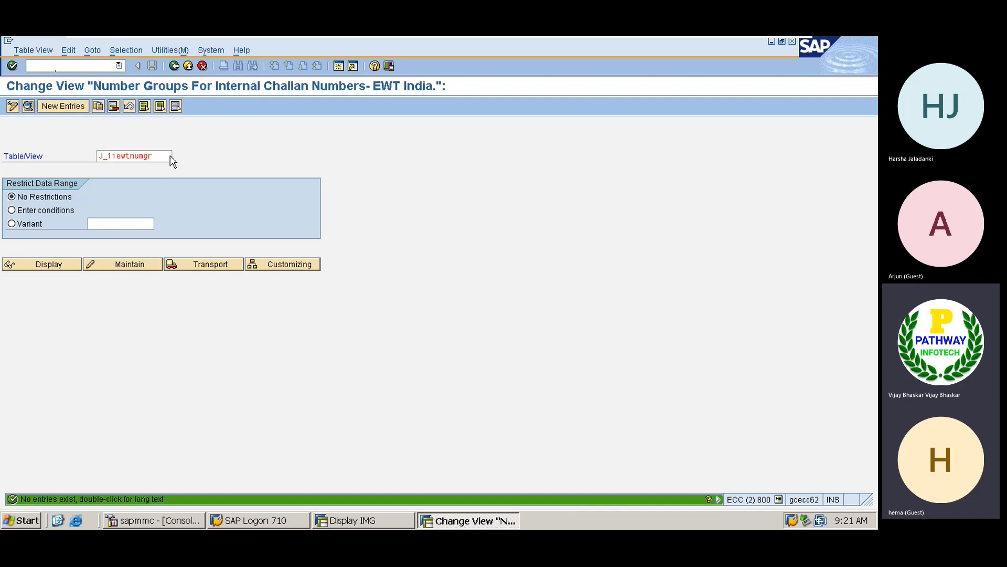
- Start a new entry with company code GE01, business place GE01 and official withholding tax key 194C
{"action": "left_click", "coordinate": [72, 106]}
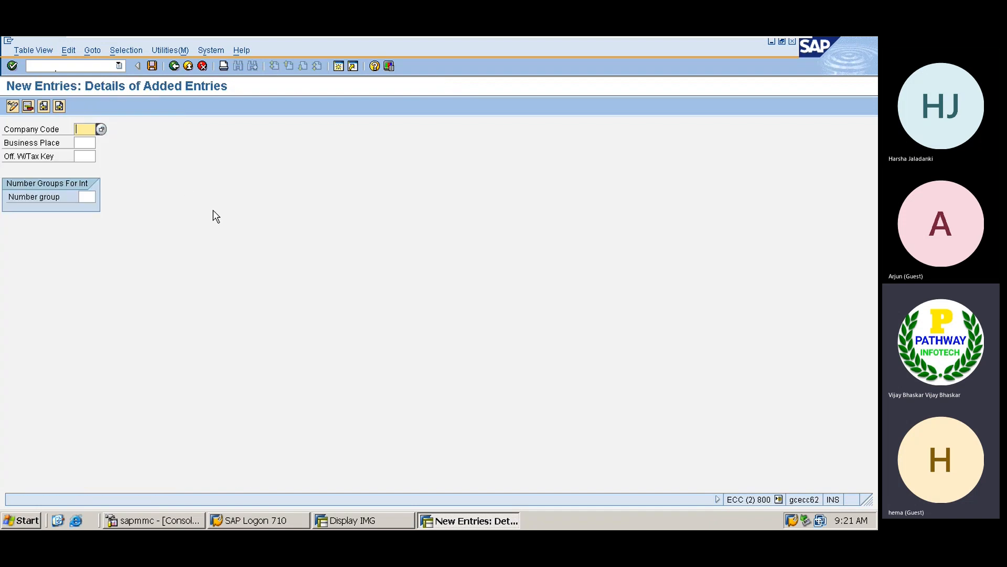
{"action": "type", "text": "GE01"}
{"action": "key", "text": "Tab"}
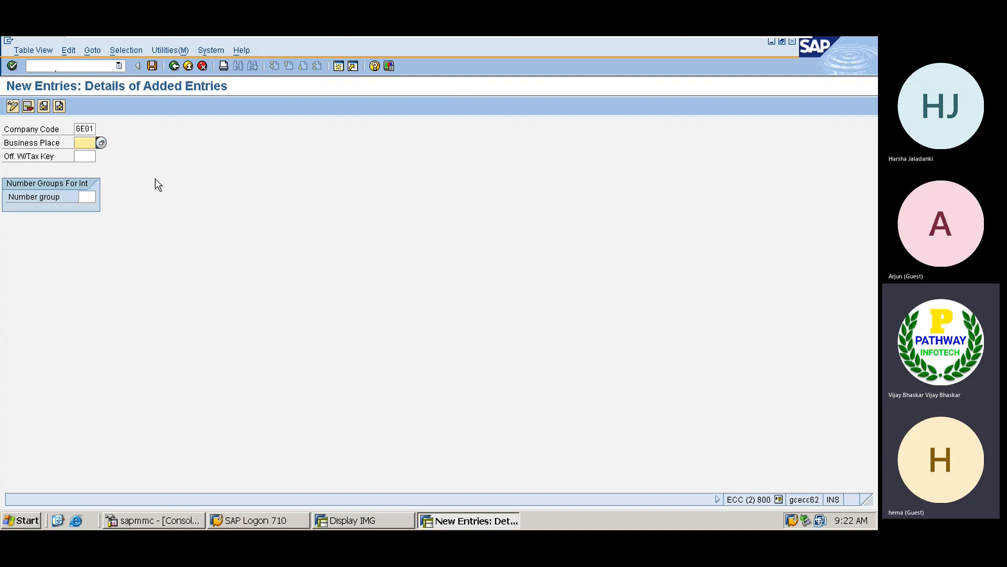
{"action": "left_click", "coordinate": [99, 144]}
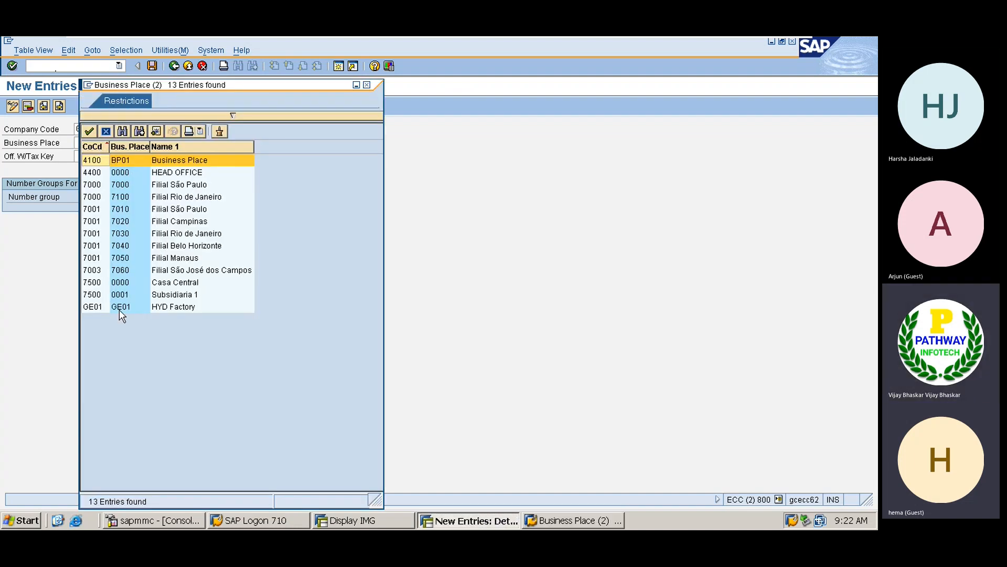
{"action": "double_click", "coordinate": [120, 309]}
{"action": "key", "text": "Tab"}
{"action": "left_click", "coordinate": [101, 157]}
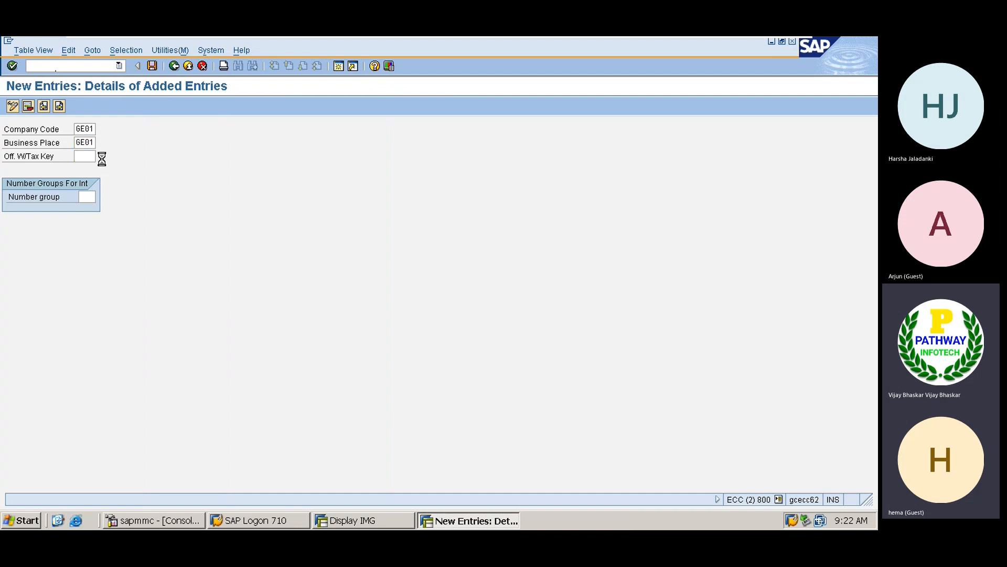
{"action": "double_click", "coordinate": [107, 160]}
- Set the internal challan entry's number group to 08, save it, and leave the new entry screen
{"action": "left_click", "coordinate": [88, 198]}
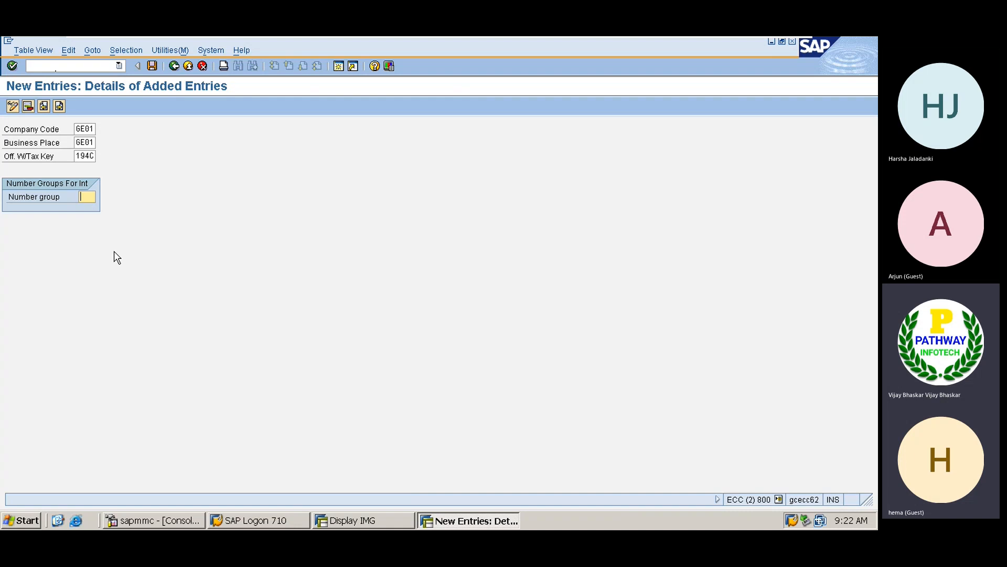
{"action": "type", "text": "08"}
{"action": "key", "text": "ctrl+s"}
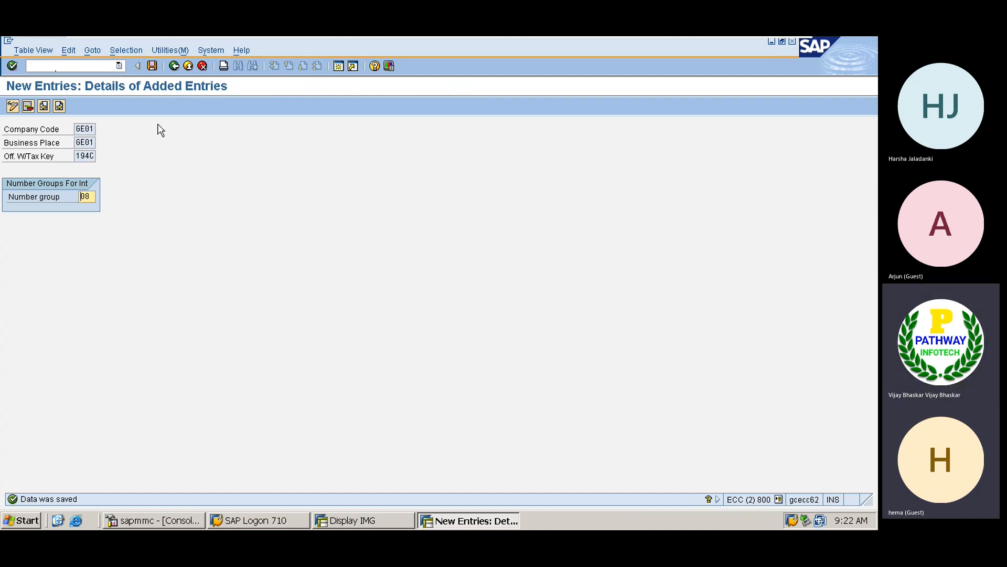
{"action": "left_click", "coordinate": [175, 66]}
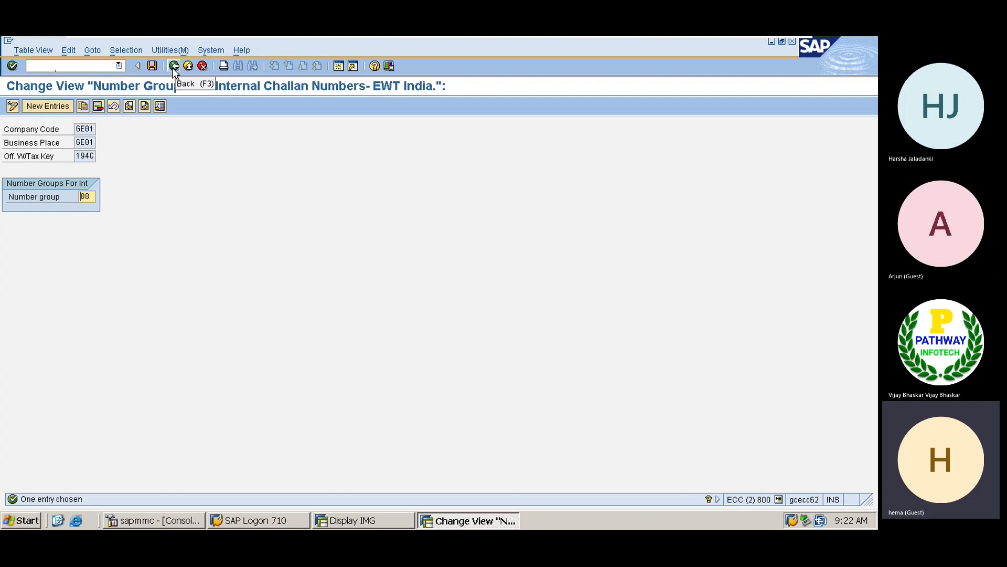
- Return to the table view maintenance initial screen, replace the table view name with J_1IEWTNUMGR_1 and open it for maintenance
{"action": "left_click", "coordinate": [173, 66]}
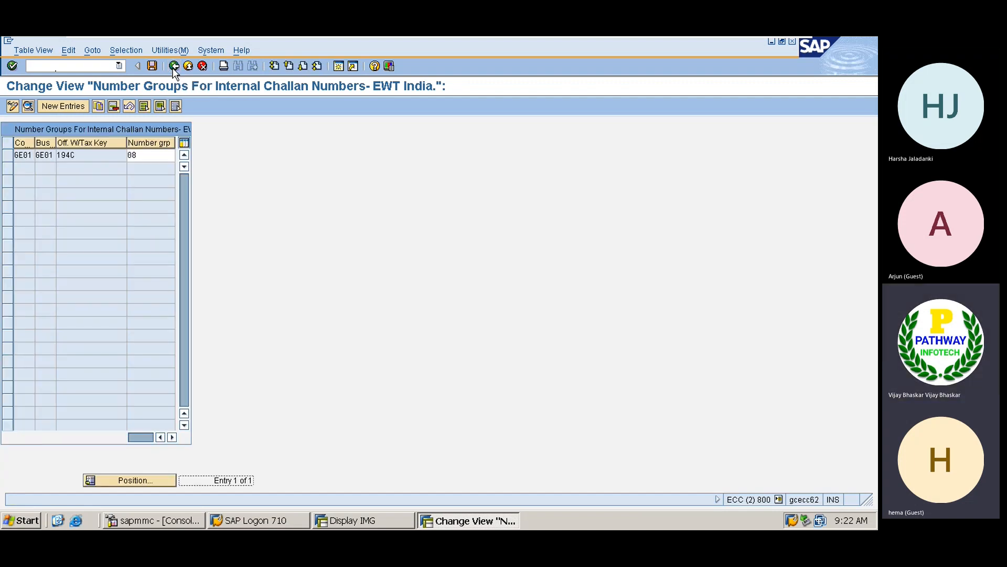
{"action": "left_click", "coordinate": [174, 66]}
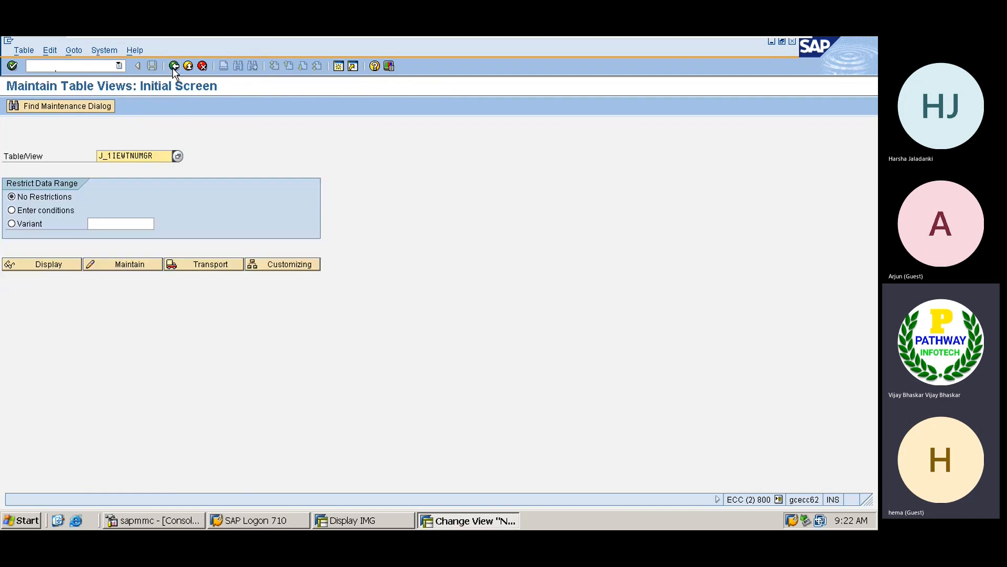
{"action": "left_click", "coordinate": [165, 160]}
{"action": "key", "text": "BackSpace"}
{"action": "key", "text": "BackSpace"}
{"action": "key", "text": "BackSpace"}
{"action": "key", "text": "BackSpace"}
{"action": "key", "text": "BackSpace"}
{"action": "key", "text": "BackSpace"}
{"action": "key", "text": "BackSpace"}
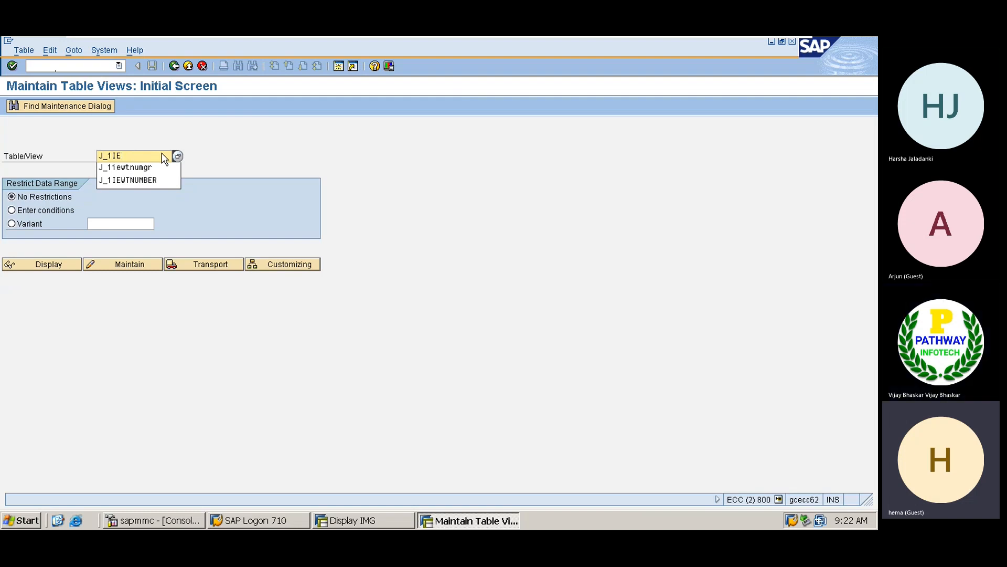
{"action": "key", "text": "Down"}
{"action": "key", "text": "Return"}
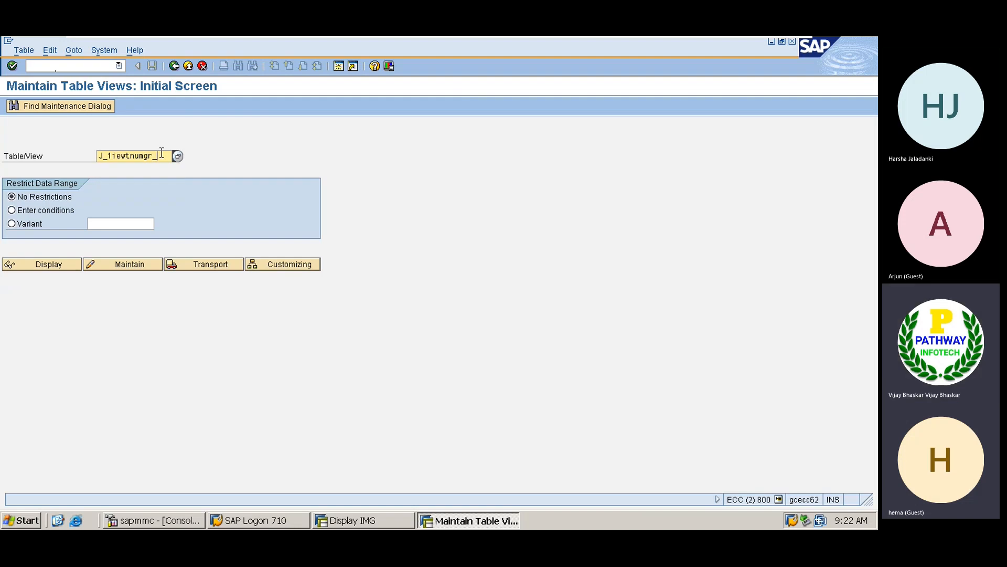
{"action": "key", "text": "F6"}
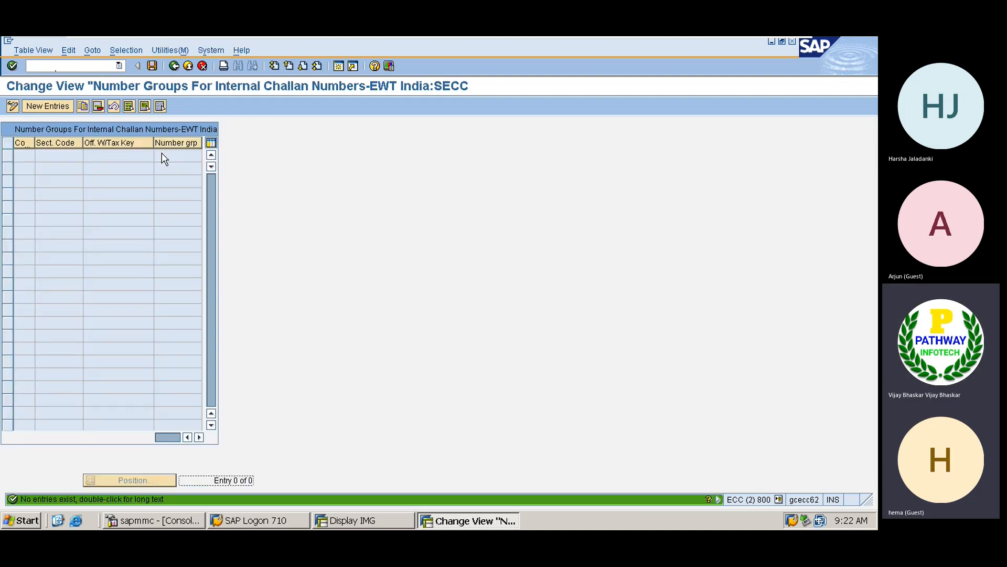
- Start a new internal challan number group entry with company code GE01, section code GE01 and official withholding tax key 194C
{"action": "left_click", "coordinate": [33, 106]}
{"action": "key", "text": "F4"}
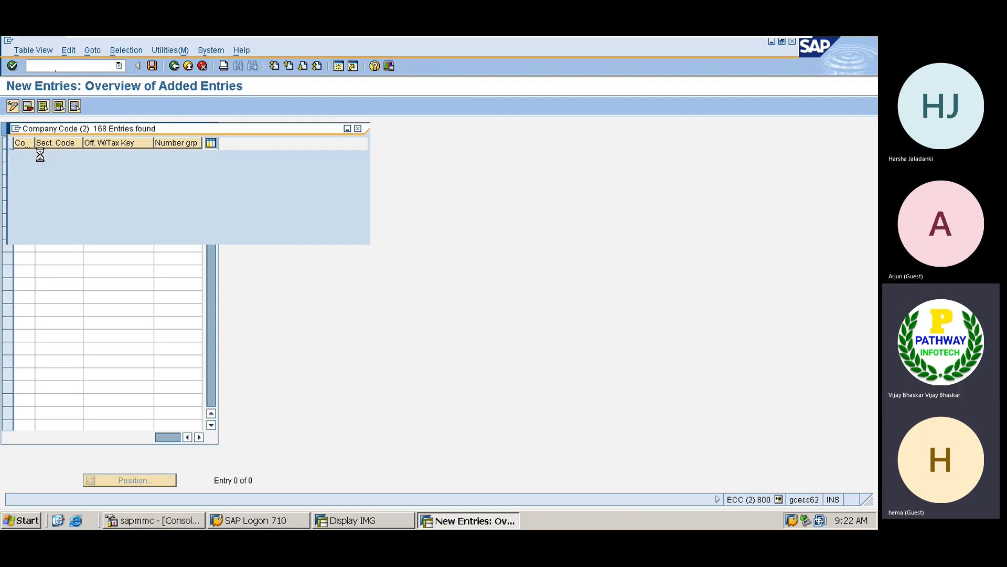
{"action": "key", "text": "Escape"}
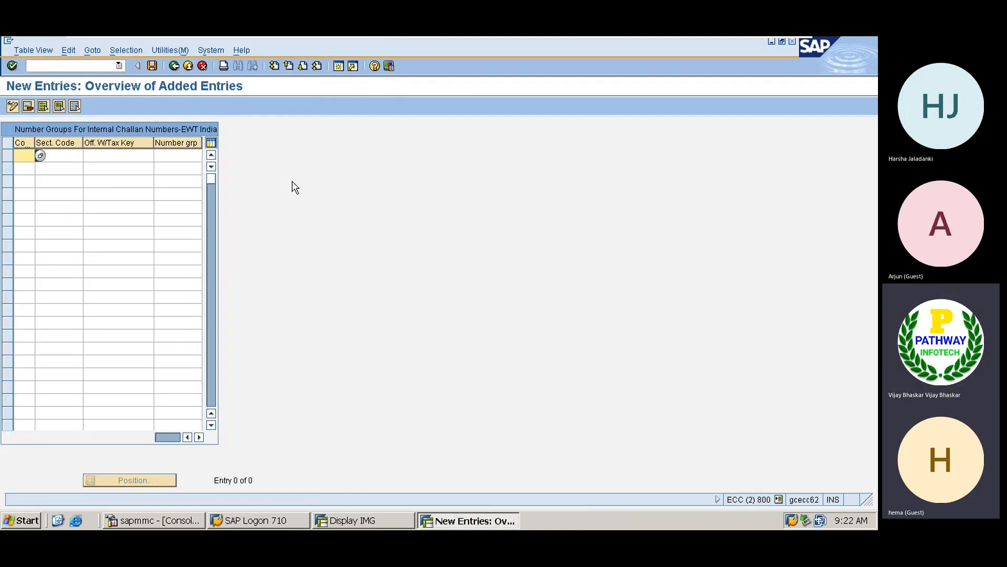
{"action": "type", "text": "GE01"}
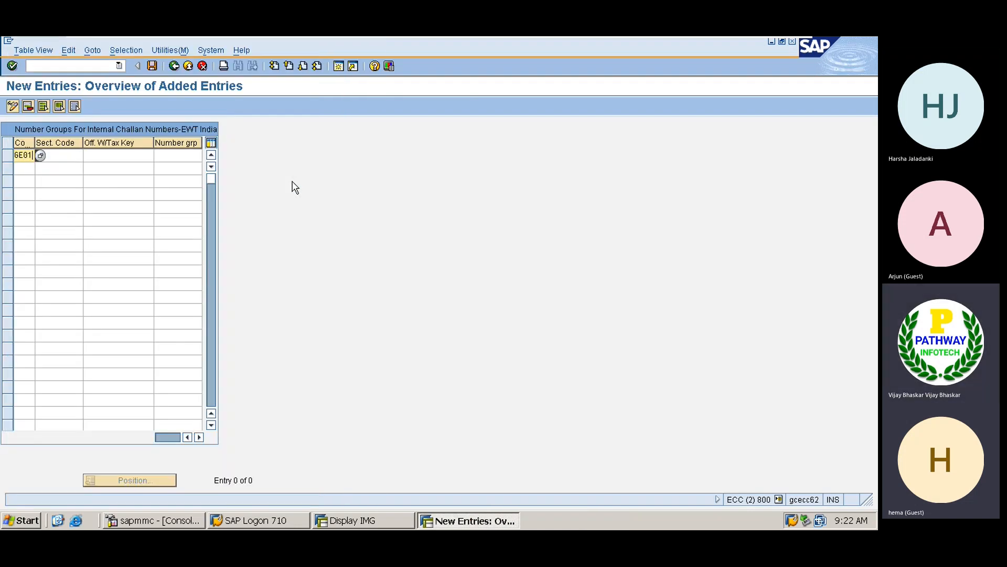
{"action": "key", "text": "Tab"}
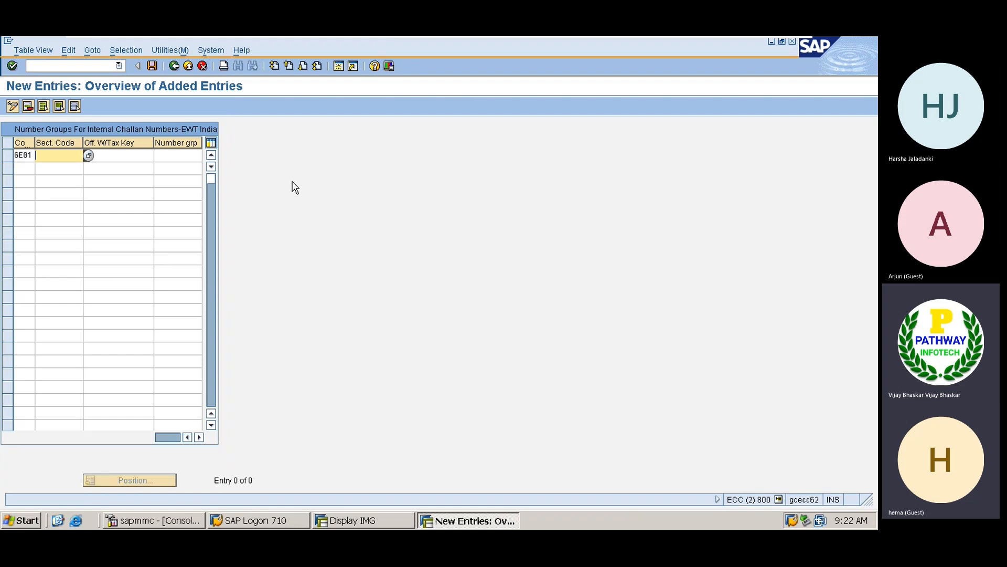
{"action": "left_click", "coordinate": [88, 156]}
{"action": "double_click", "coordinate": [76, 159]}
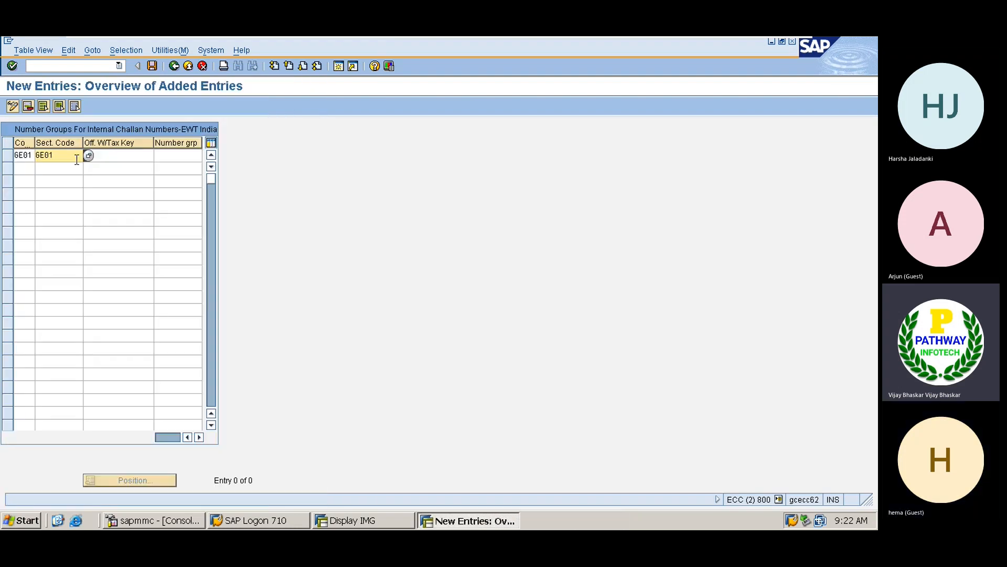
{"action": "left_click", "coordinate": [109, 156]}
{"action": "left_click", "coordinate": [159, 156]}
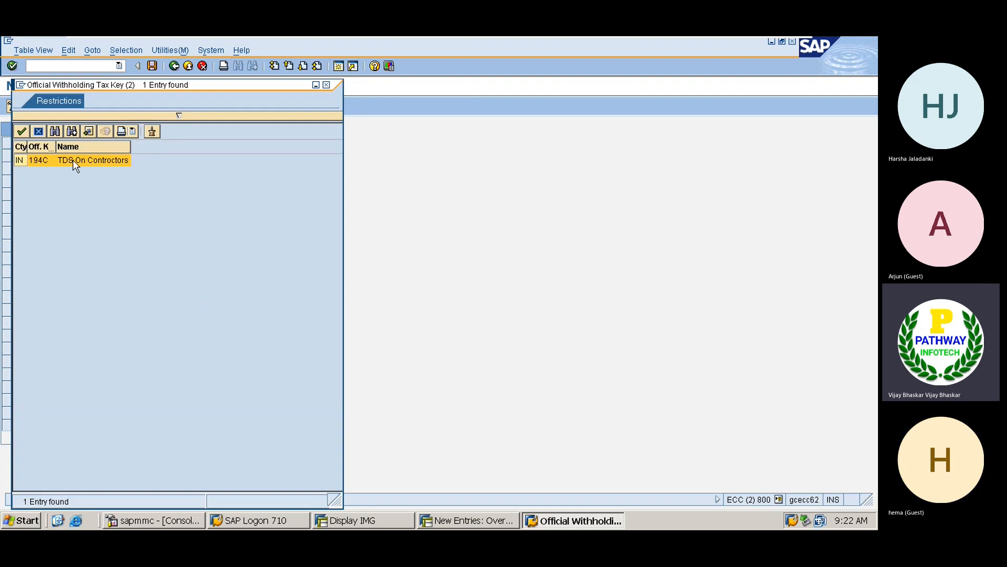
{"action": "double_click", "coordinate": [74, 158]}
- Set the section code entry's number group to 08 and save it with the proposed customizing request
{"action": "left_click", "coordinate": [180, 155]}
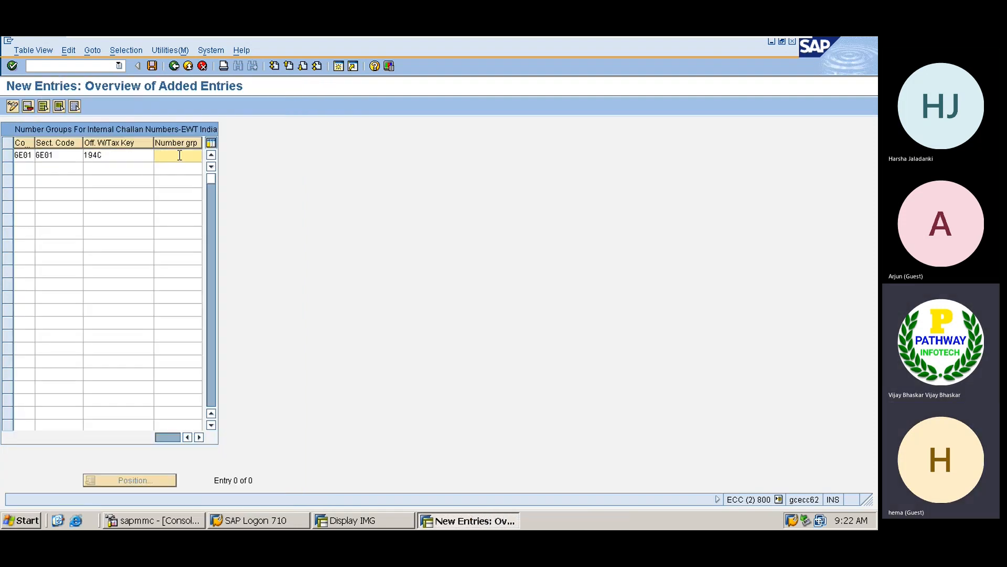
{"action": "type", "text": "08"}
{"action": "key", "text": "Return"}
{"action": "key", "text": "ctrl+s"}
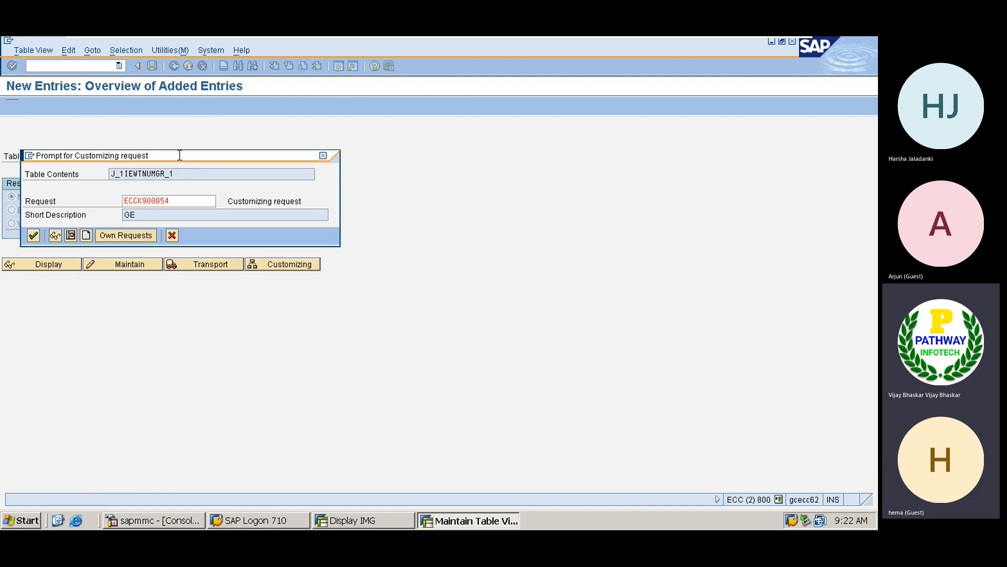
{"action": "key", "text": "Return"}
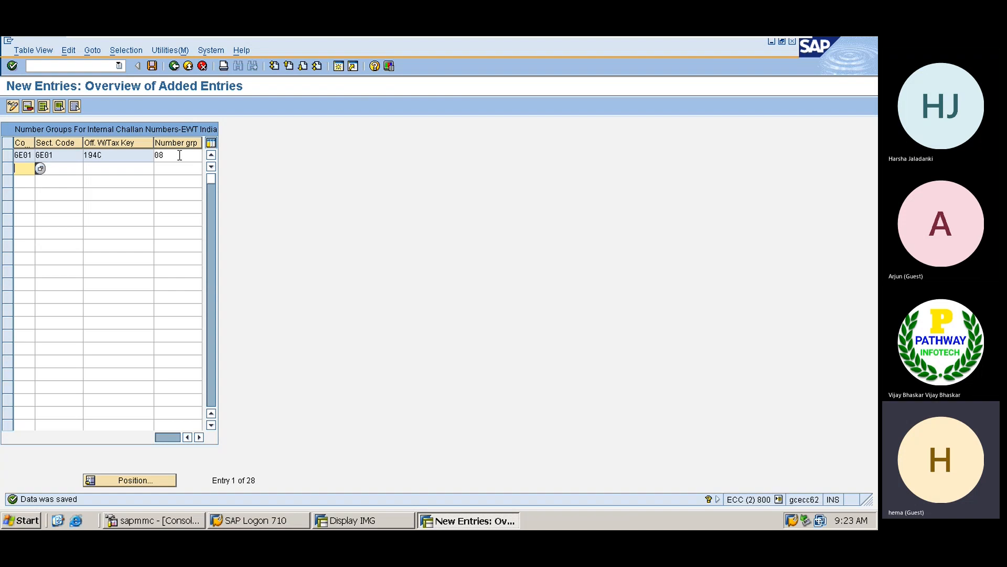
- Leave table view maintenance back to the SAP Easy Access screen and switch to the Display IMG session
{"action": "left_click", "coordinate": [174, 66]}
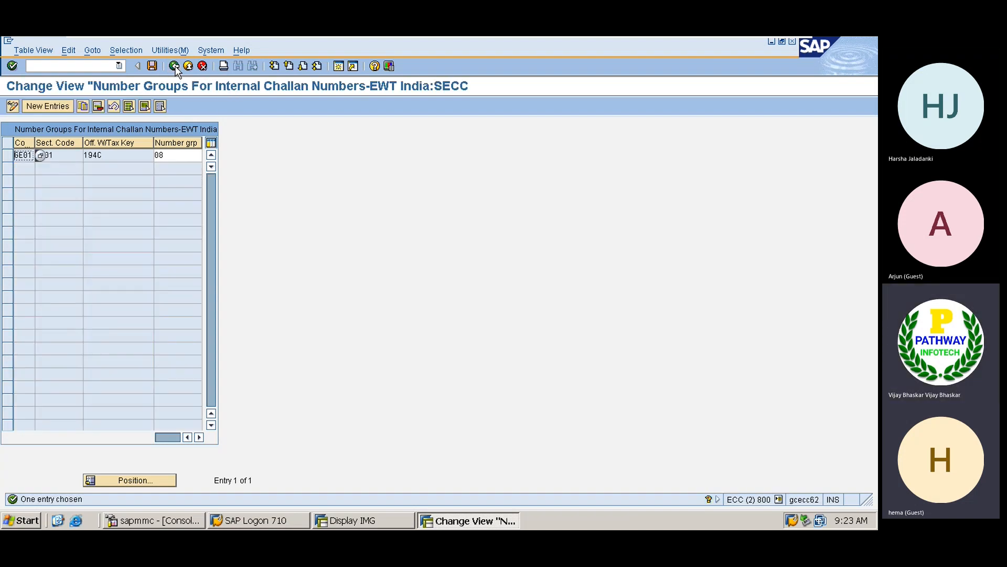
{"action": "left_click", "coordinate": [174, 67]}
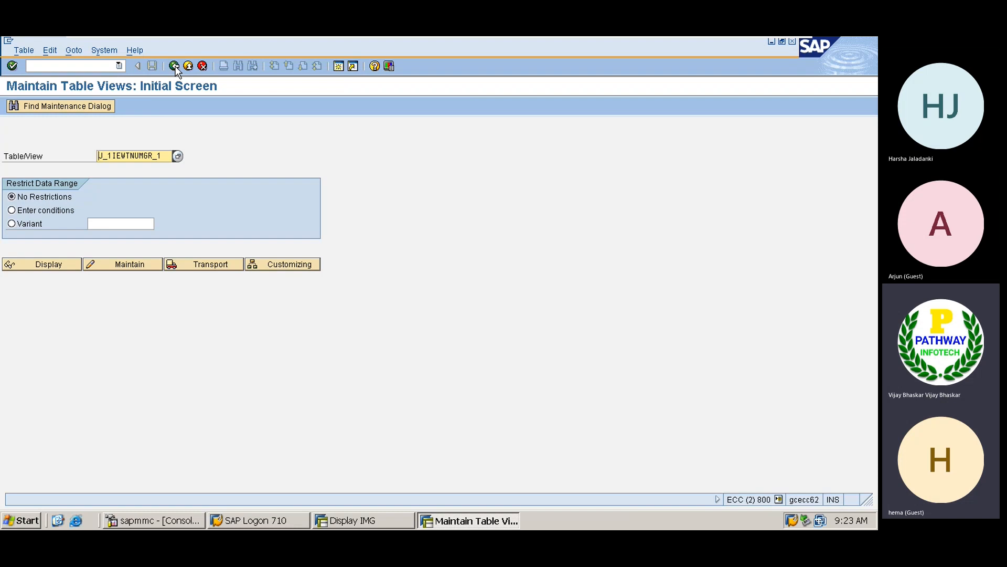
{"action": "left_click", "coordinate": [173, 66]}
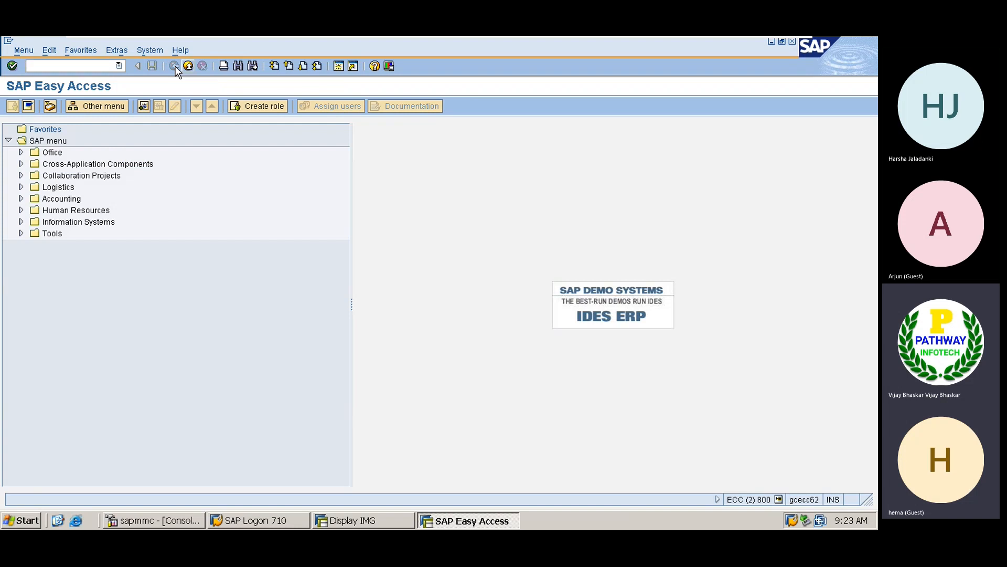
{"action": "key", "text": "alt+Tab"}
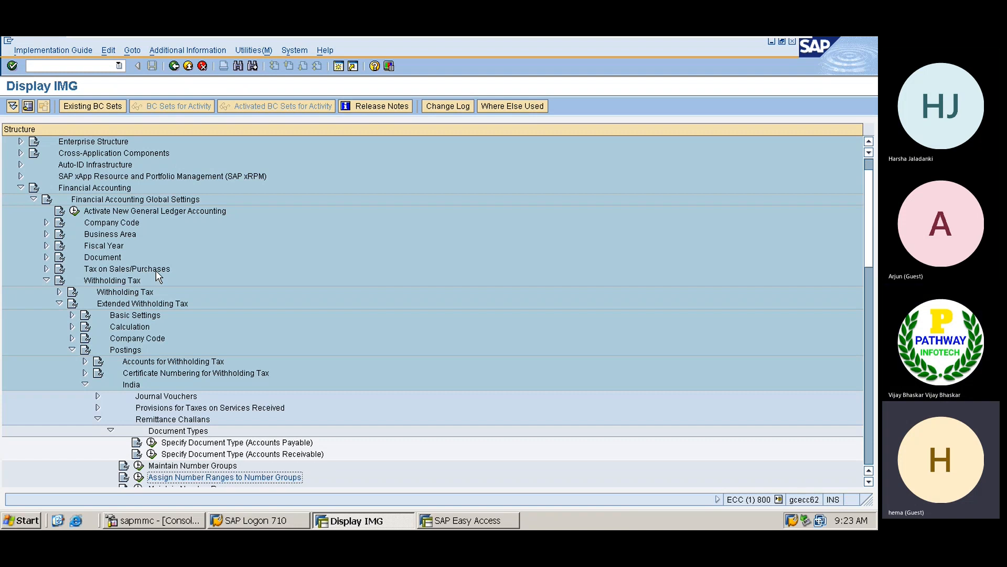
- Collapse the Document Types, Remittance Challans, India and Postings nodes under Extended Withholding Tax
{"action": "left_click", "coordinate": [111, 430]}
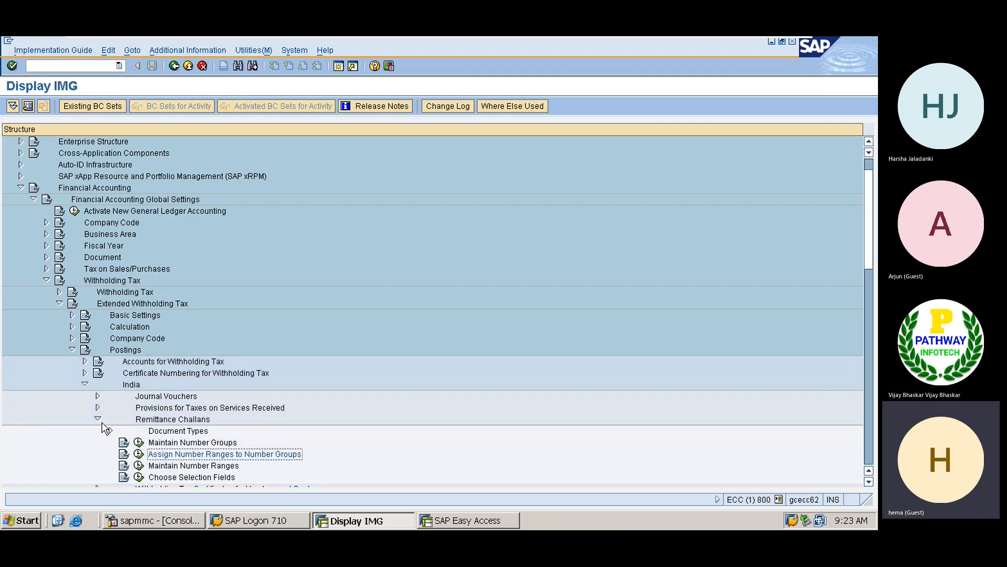
{"action": "left_click", "coordinate": [98, 419]}
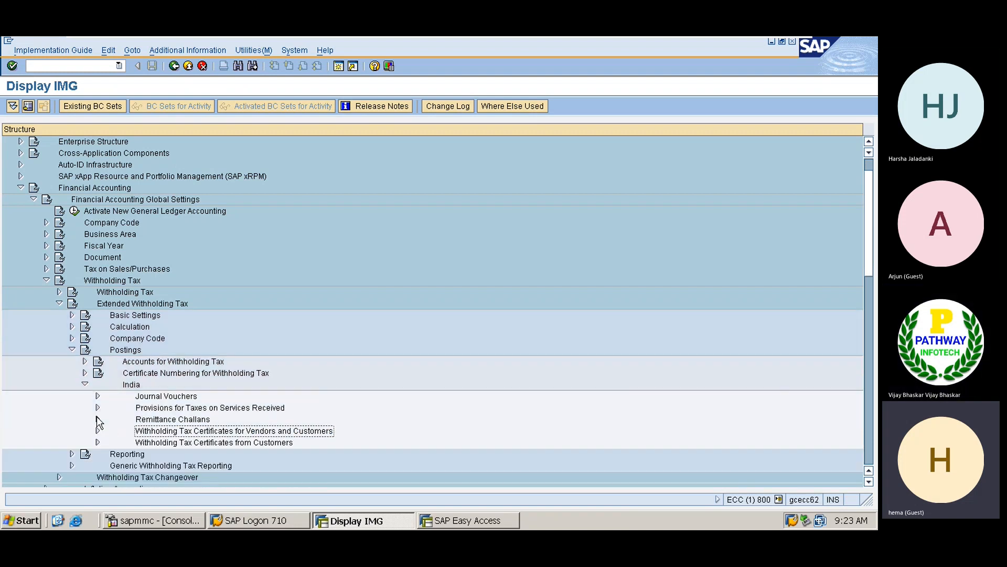
{"action": "left_click", "coordinate": [85, 384]}
{"action": "left_click", "coordinate": [72, 350]}
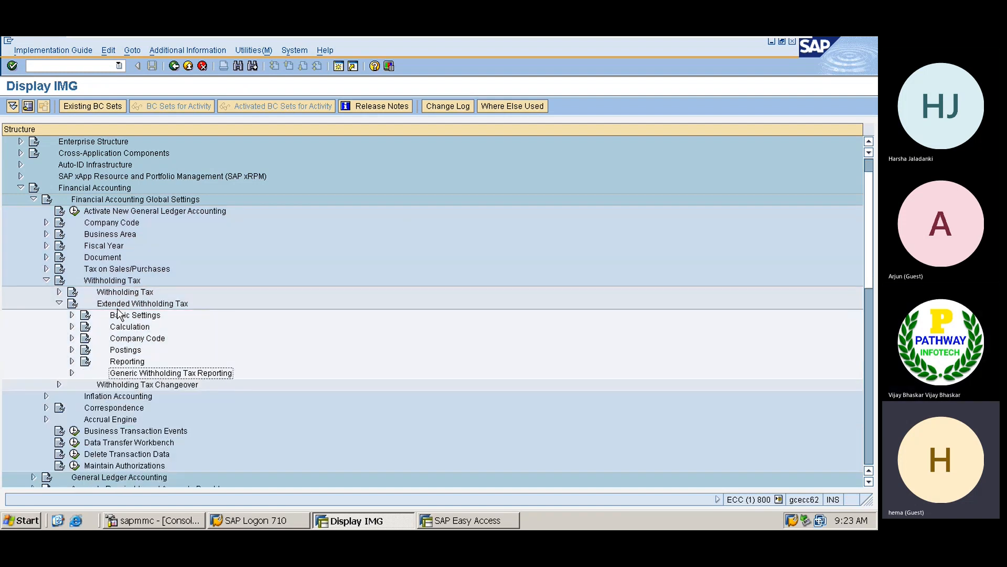
- Expand Postings under Extended Withholding Tax and its India node
{"action": "left_click", "coordinate": [126, 350]}
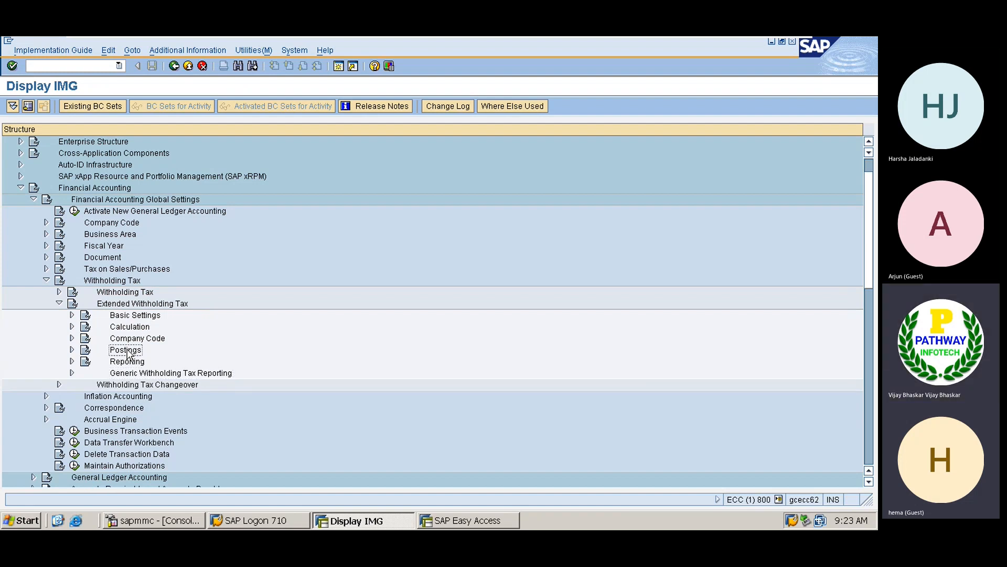
{"action": "double_click", "coordinate": [127, 352]}
{"action": "key", "text": "Down"}
{"action": "key", "text": "Down"}
{"action": "key", "text": "Down"}
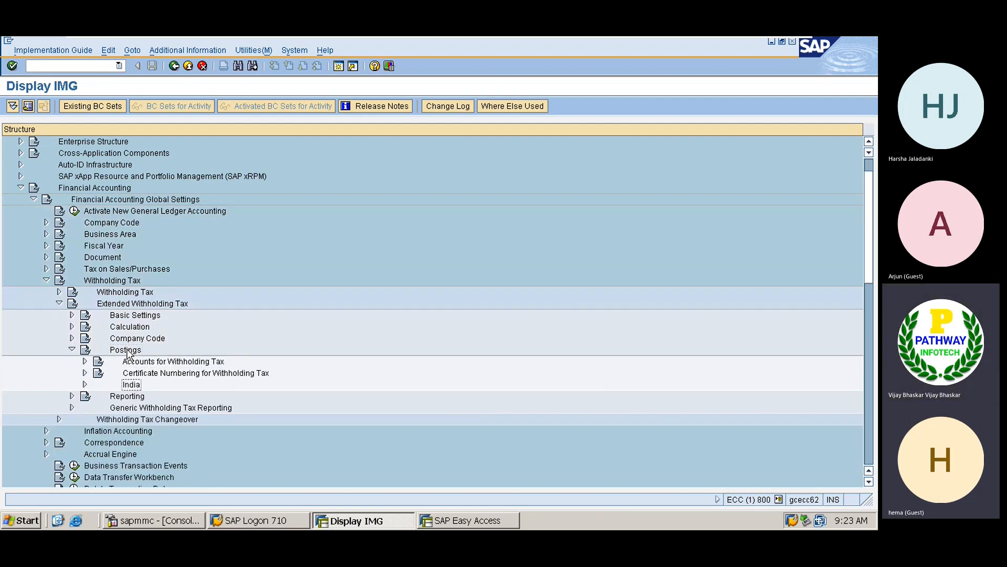
{"action": "key", "text": "Right"}
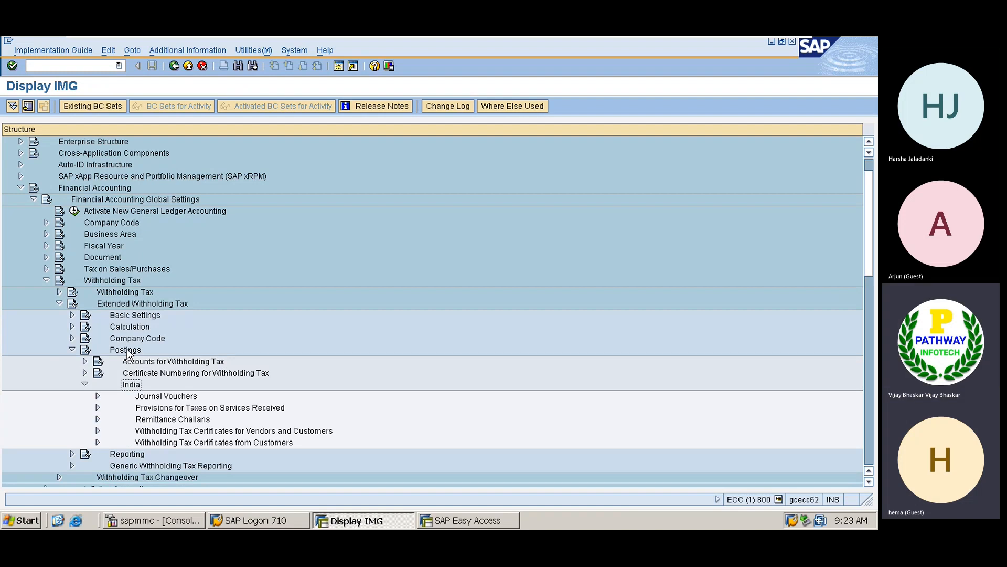
- Expand Withholding Tax Certificates for Vendors and Customers and open the activity Maintain Number Groups and SAPscript Forms
{"action": "key", "text": "Down"}
{"action": "key", "text": "Down"}
{"action": "key", "text": "Down"}
{"action": "key", "text": "Down"}
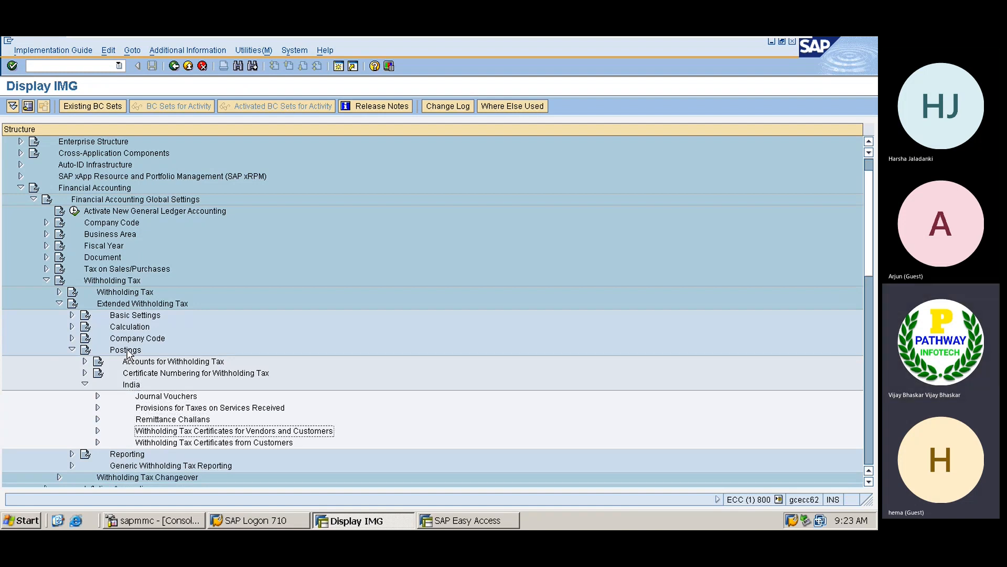
{"action": "key", "text": "Right"}
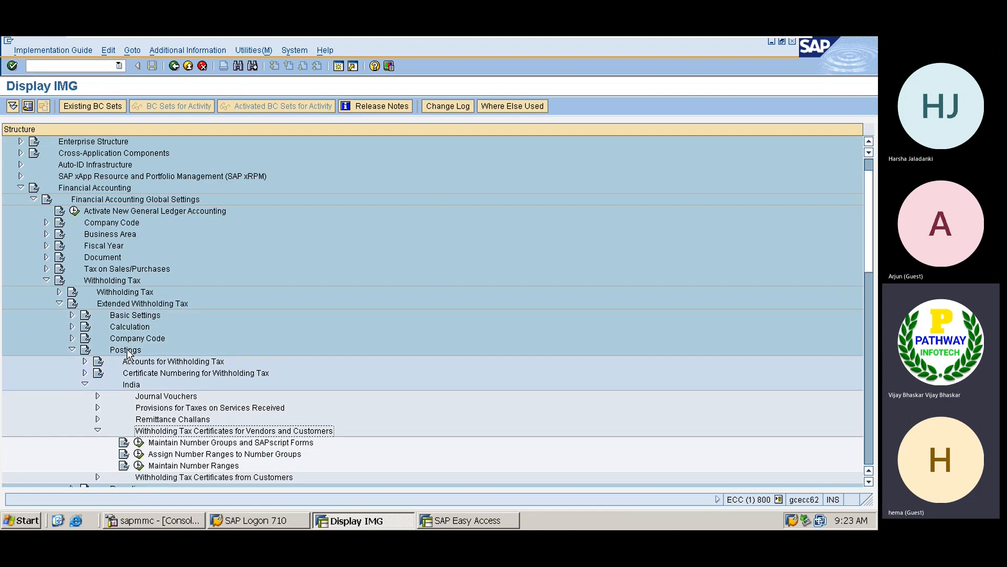
{"action": "left_click", "coordinate": [137, 443]}
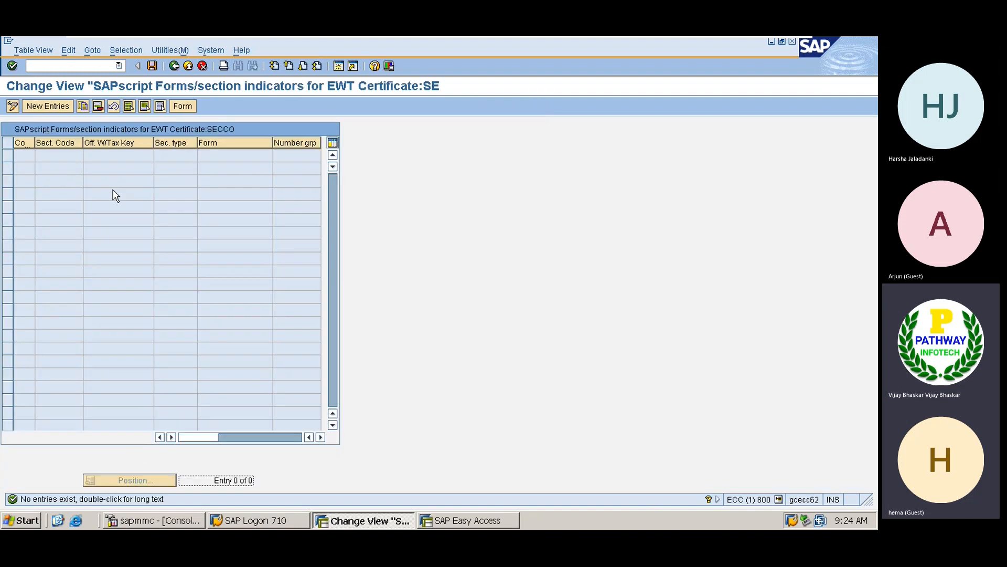
- Start a new withholding tax certificate form entry with company code GE01, section code GE01 and official withholding tax key 194C
{"action": "left_click", "coordinate": [52, 107]}
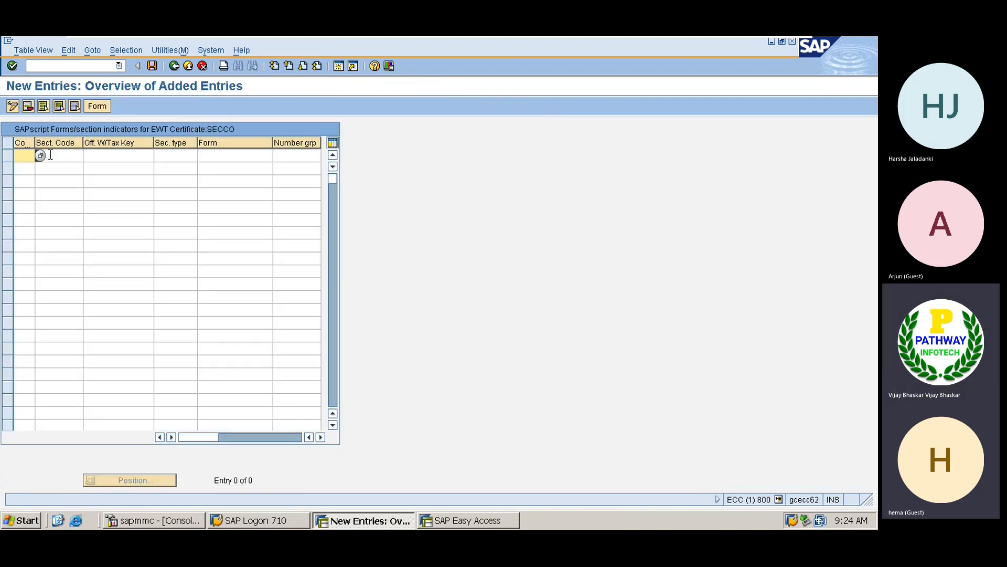
{"action": "type", "text": "GE01"}
{"action": "key", "text": "Tab"}
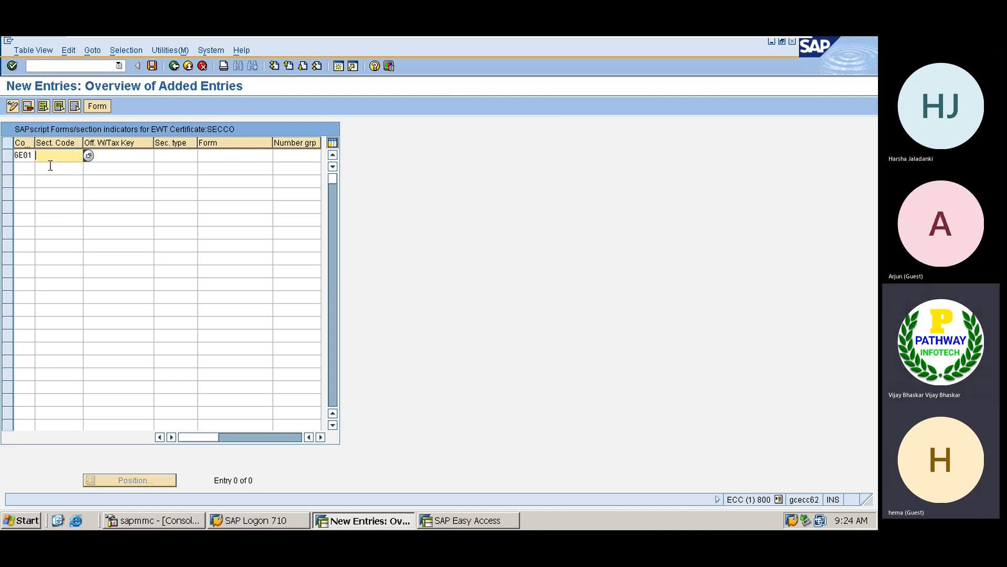
{"action": "left_click", "coordinate": [88, 155]}
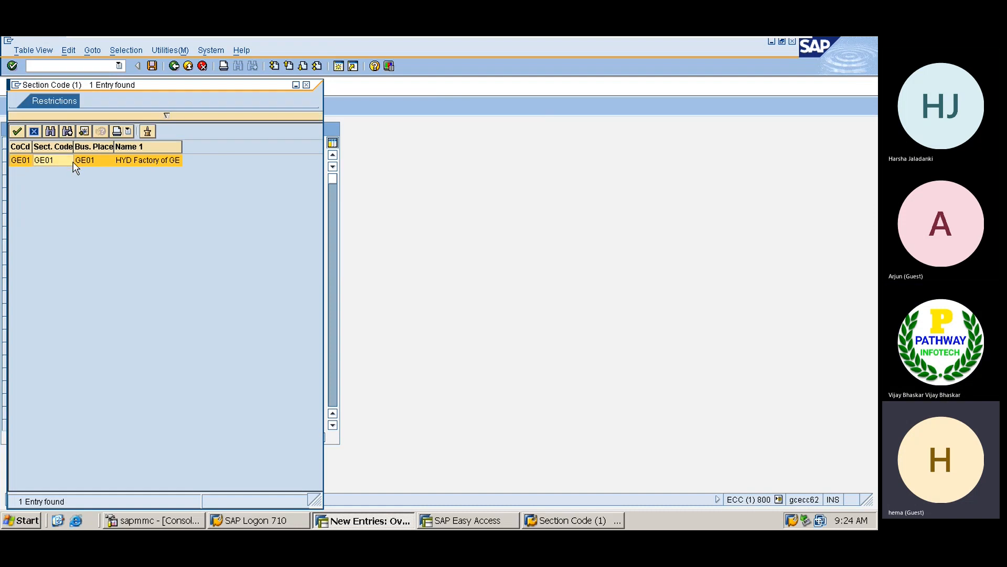
{"action": "double_click", "coordinate": [74, 160]}
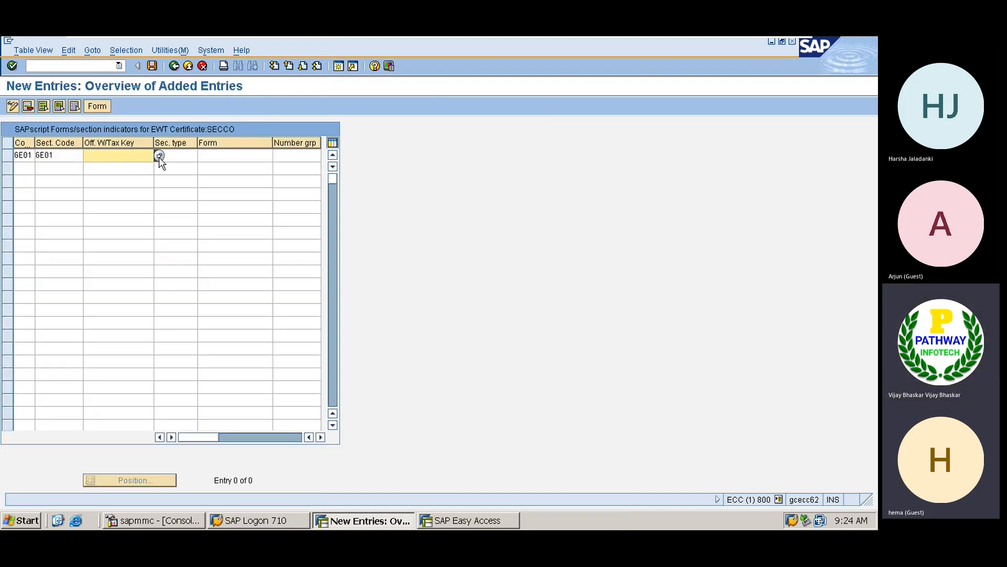
{"action": "left_click", "coordinate": [159, 155]}
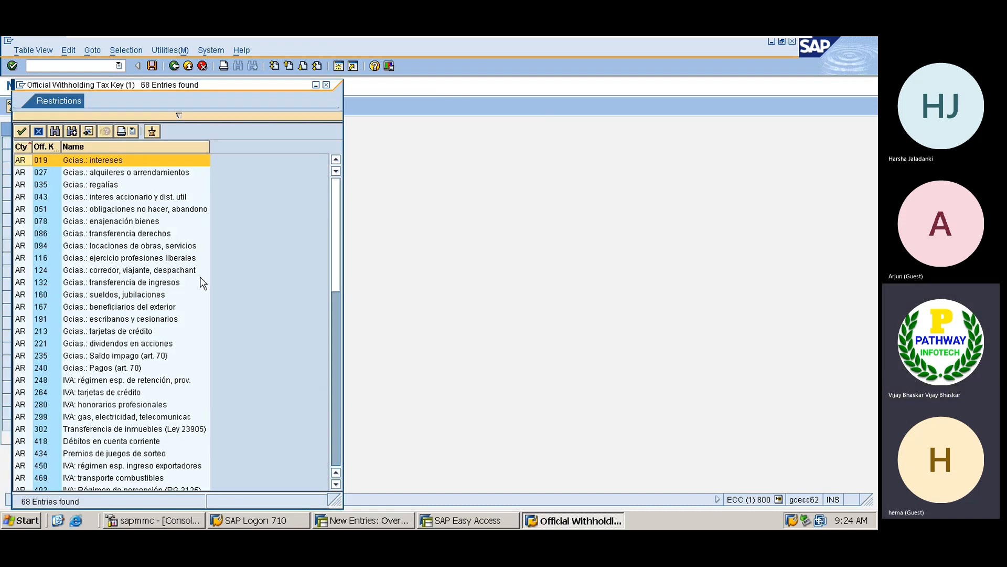
{"action": "left_click", "coordinate": [337, 433]}
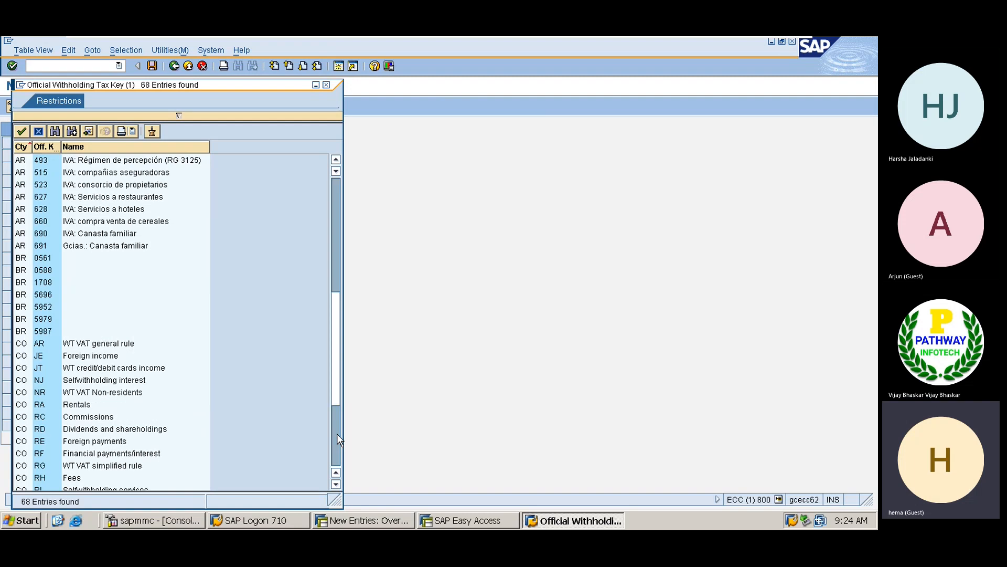
{"action": "left_click", "coordinate": [337, 433]}
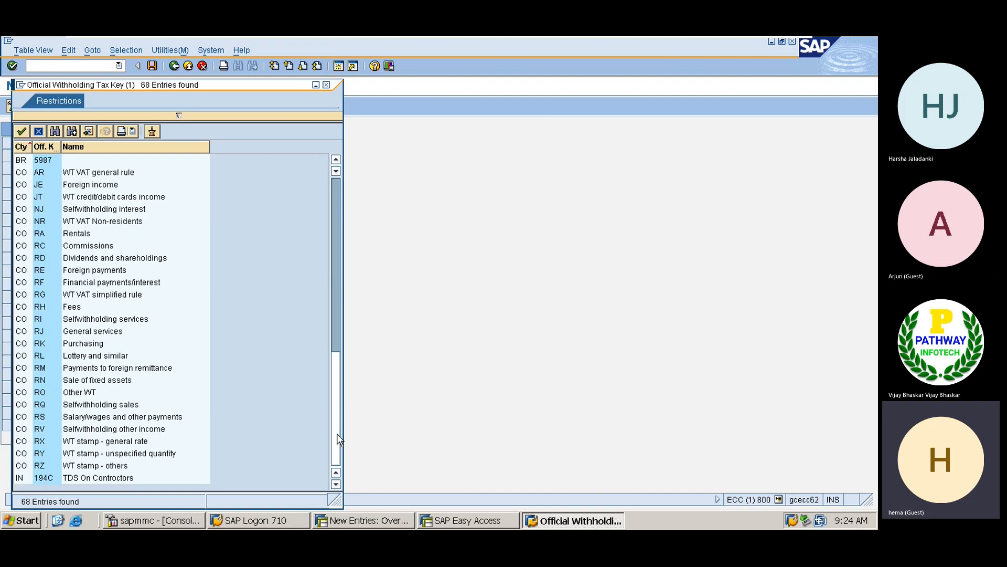
{"action": "double_click", "coordinate": [87, 477]}
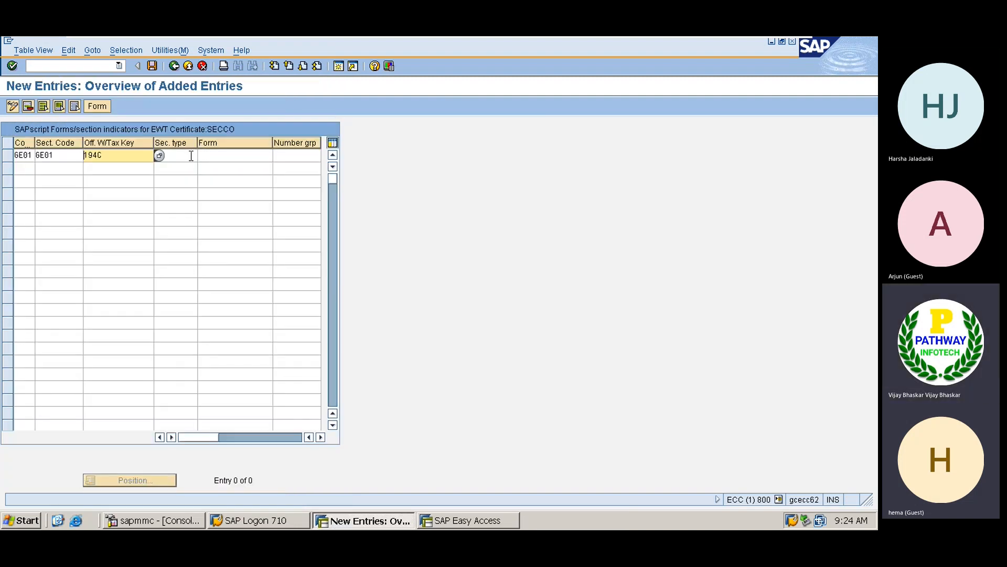
- Complete the 194C certificate entry with form J_1IEWT_CERT and number group 09, leaving the section type blank
{"action": "left_click", "coordinate": [188, 156]}
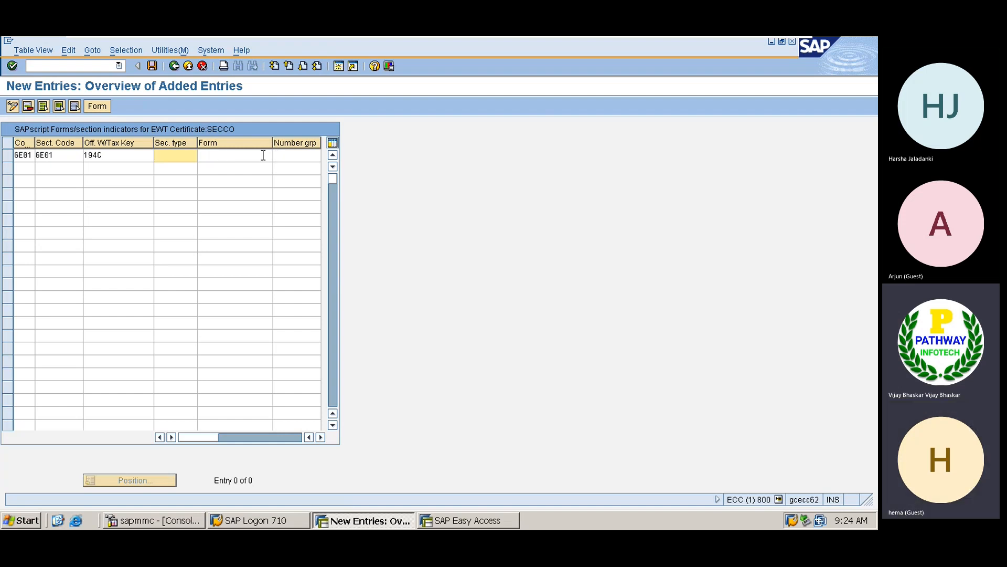
{"action": "left_click", "coordinate": [220, 156]}
{"action": "type", "text": "J_"}
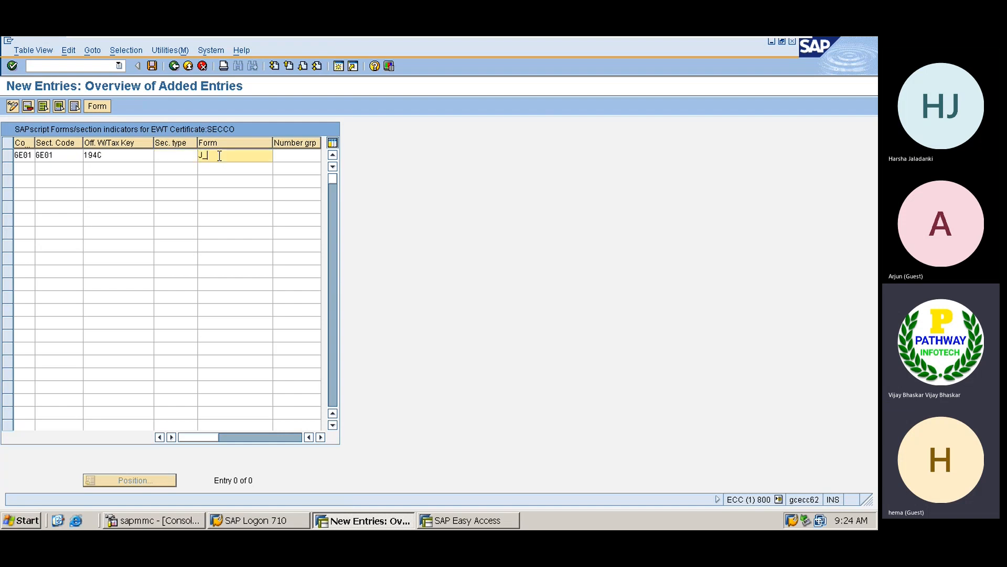
{"action": "type", "text": "11"}
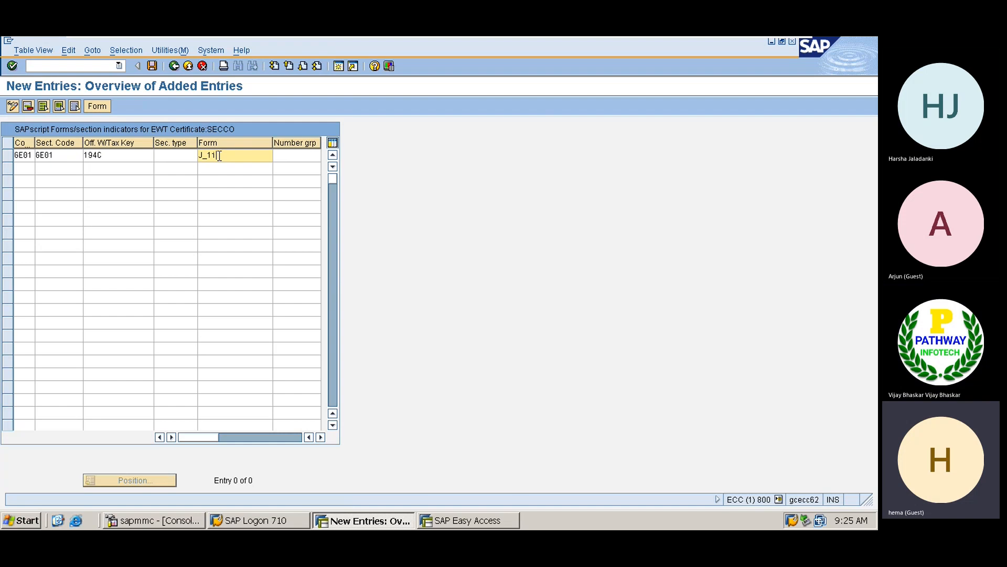
{"action": "type", "text": "EWt"}
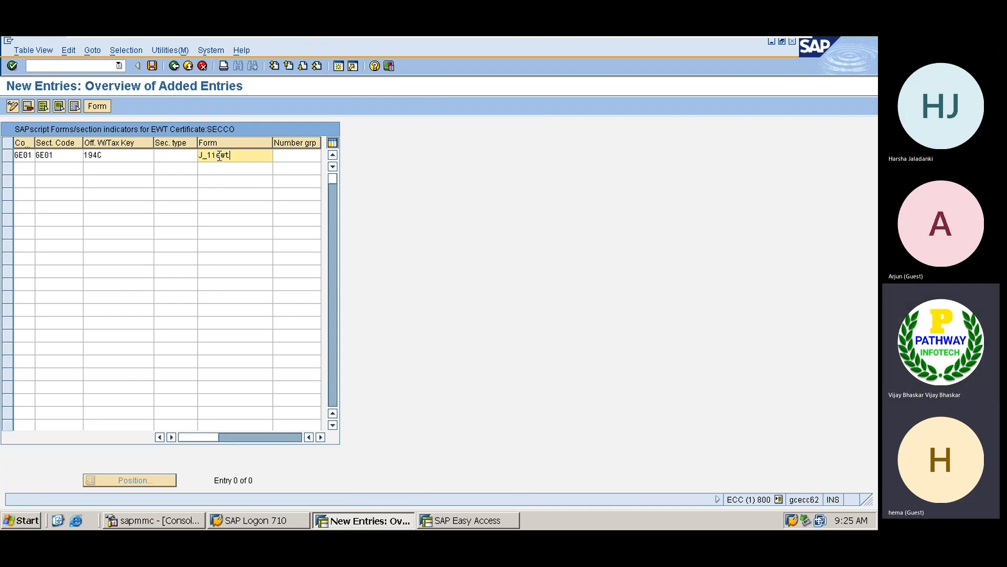
{"action": "type", "text": "_CERT"}
{"action": "key", "text": "Tab"}
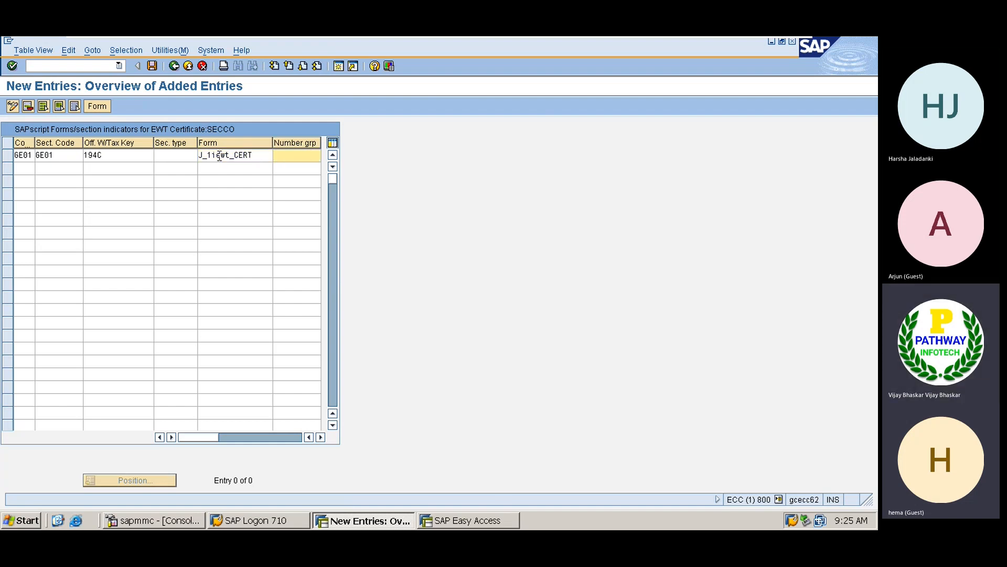
{"action": "type", "text": "09"}
{"action": "key", "text": "Return"}
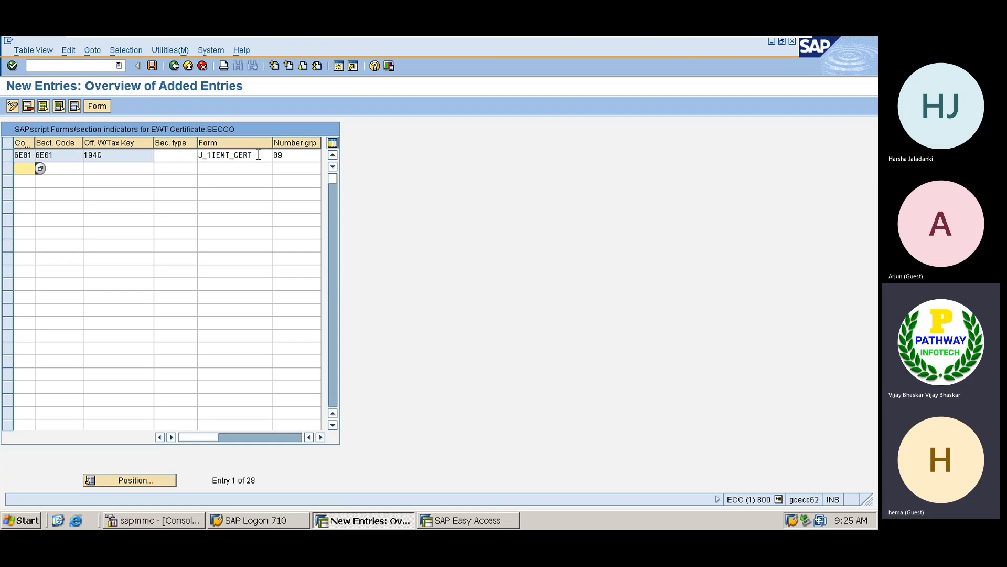
- Save the certificate form entry to the proposed customizing request and return to the IMG structure
{"action": "left_click_drag", "start_coordinate": [253, 155], "coordinate": [200, 155]}
{"action": "left_click", "coordinate": [201, 155]}
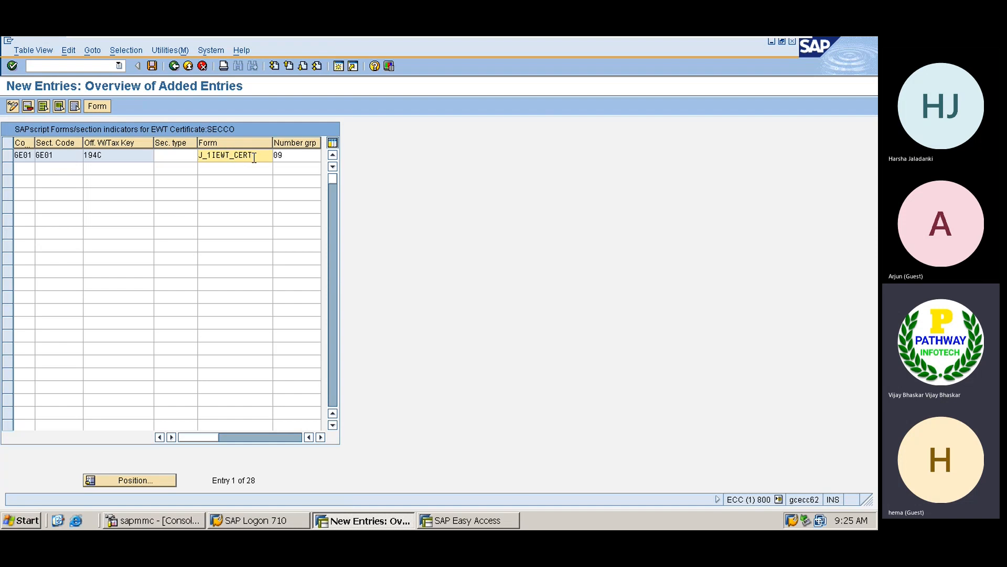
{"action": "left_click", "coordinate": [152, 66]}
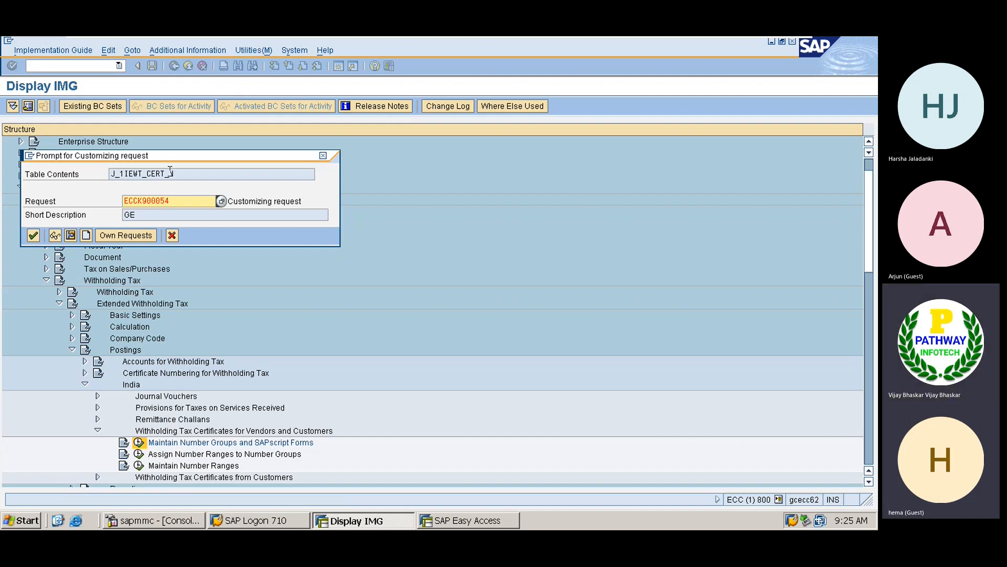
{"action": "key", "text": "Return"}
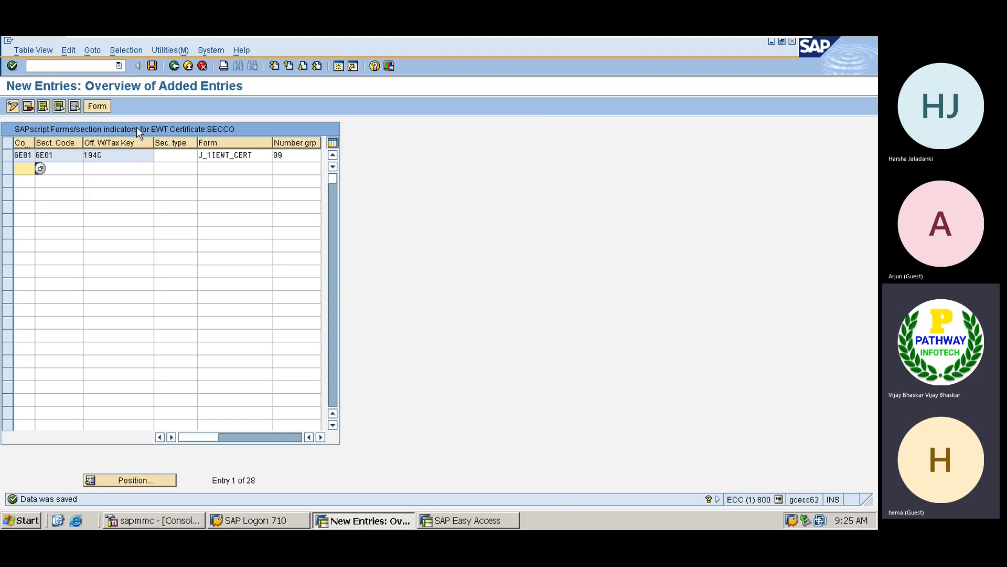
{"action": "key", "text": "F3"}
{"action": "key", "text": "F3"}
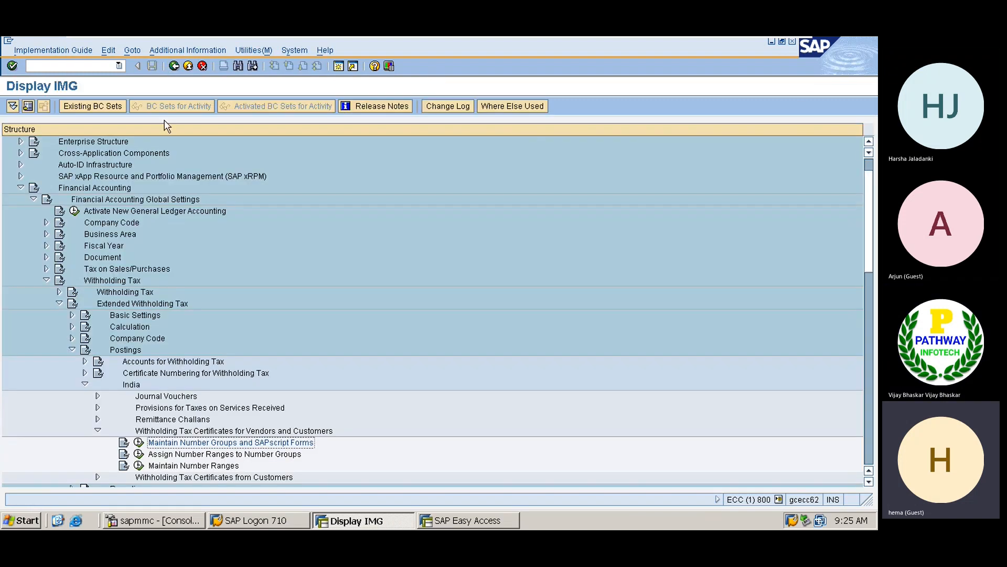
- Open Assign Number Ranges to Number Groups and add an entry assigning internal number range 09 to number group 09
{"action": "left_click", "coordinate": [139, 454]}
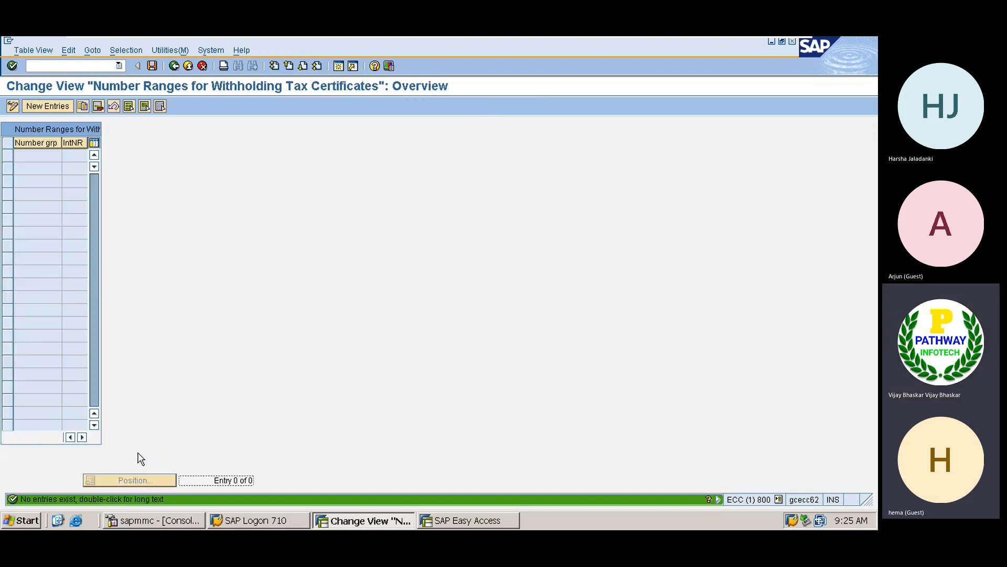
{"action": "left_click", "coordinate": [48, 106]}
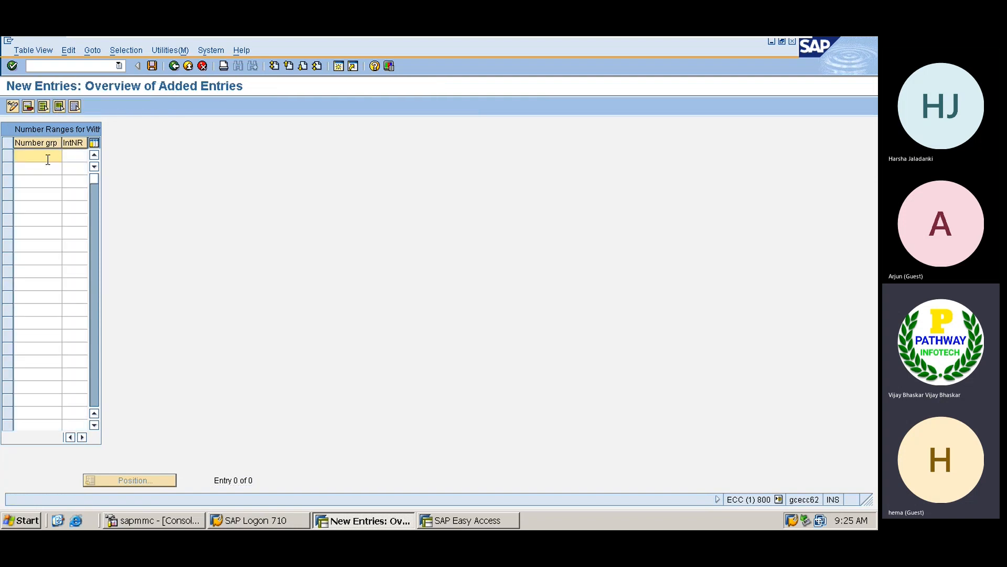
{"action": "type", "text": "09"}
{"action": "key", "text": "Tab"}
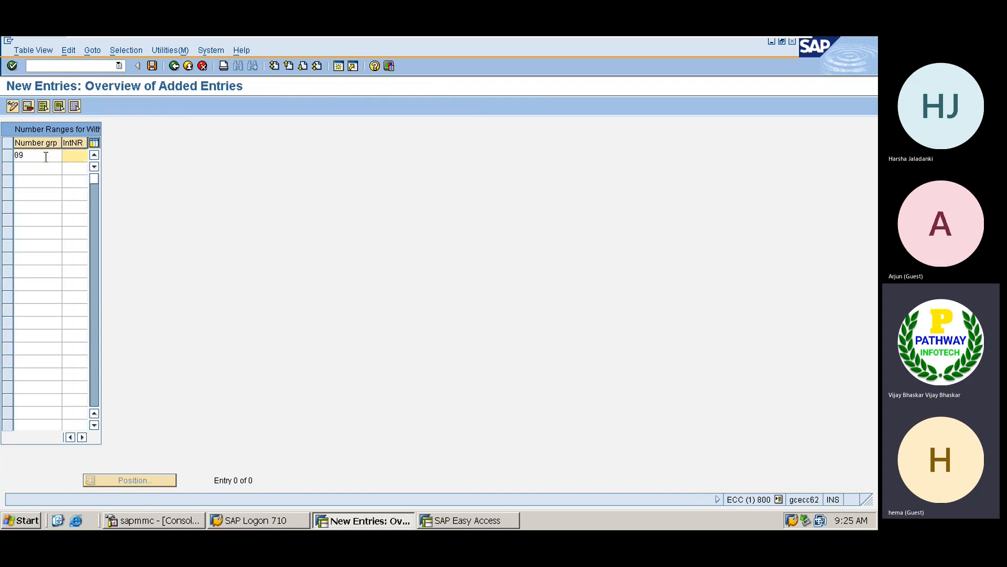
{"action": "type", "text": "01"}
{"action": "key", "text": "Return"}
- Save the number range assignment to the proposed customizing request and go back to the IMG structure
{"action": "key", "text": "ctrl+s"}
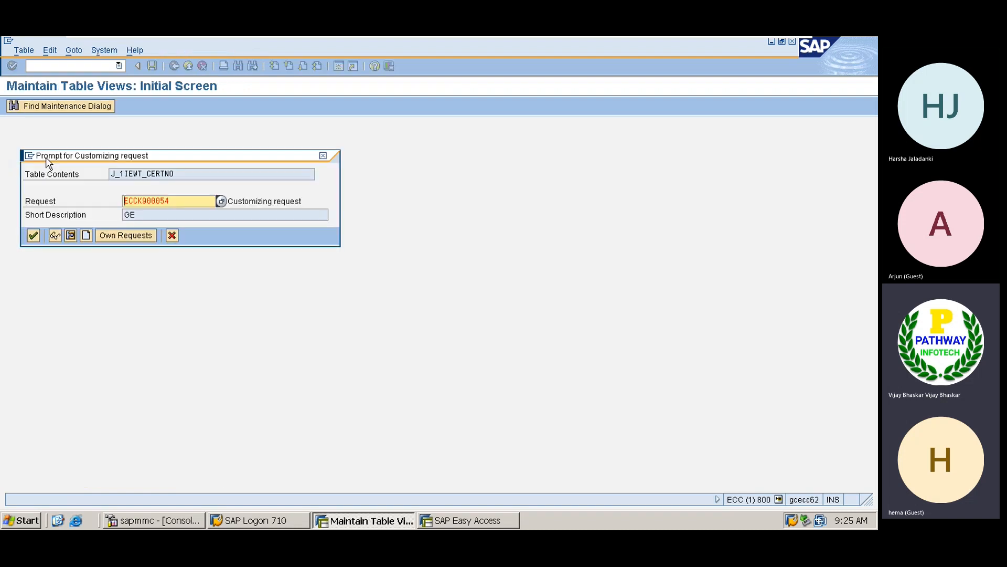
{"action": "key", "text": "Return"}
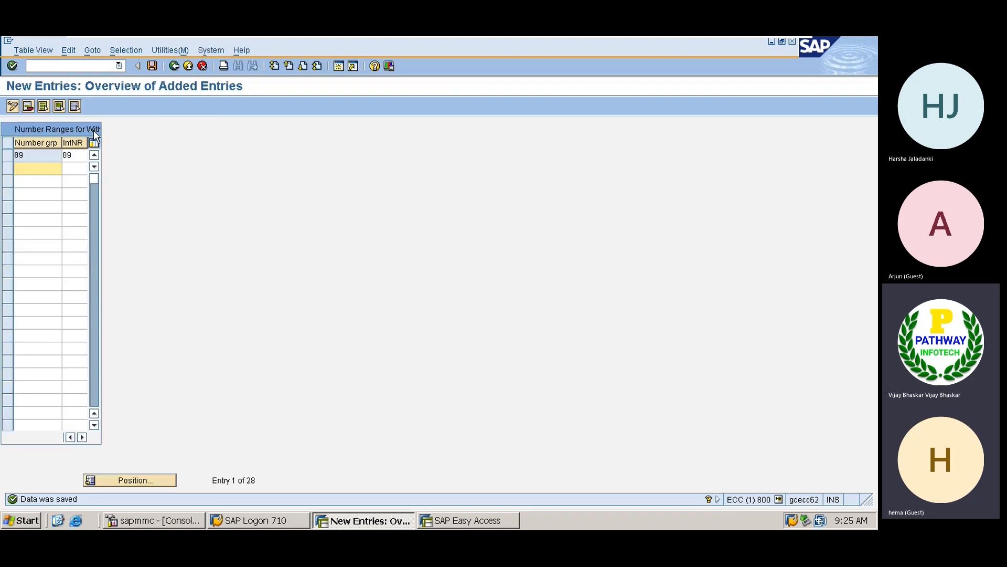
{"action": "left_click", "coordinate": [175, 66]}
{"action": "left_click", "coordinate": [175, 66]}
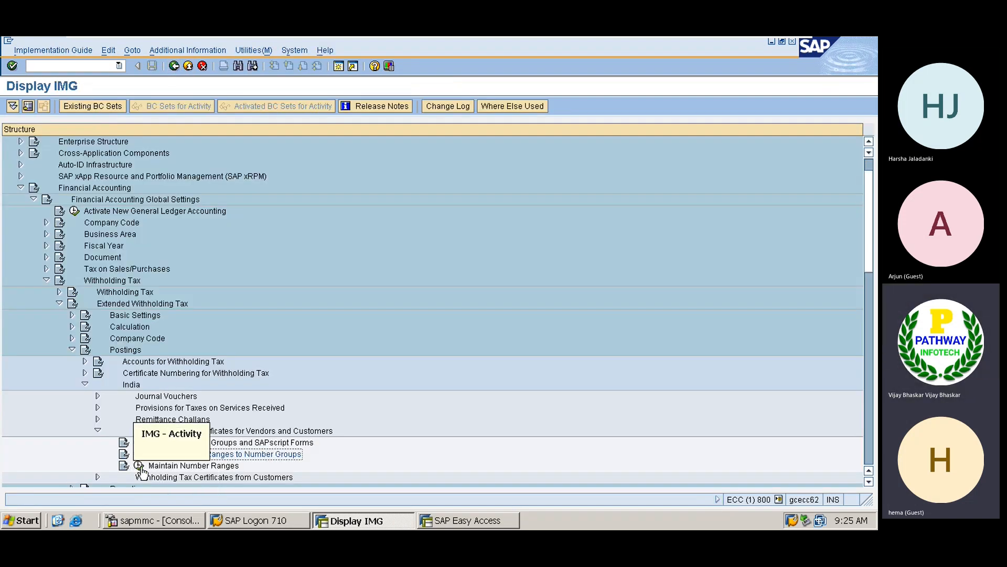
- Open Maintain Number Ranges for withholding tax certificates and maintain the intervals of the group containing 09 for company code GE01
{"action": "left_click", "coordinate": [138, 455]}
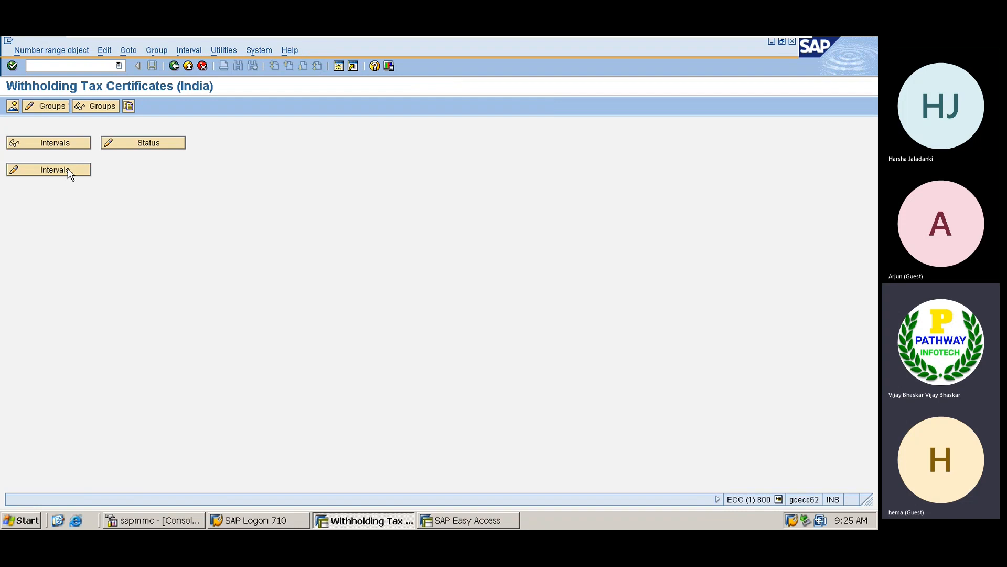
{"action": "left_click", "coordinate": [44, 106]}
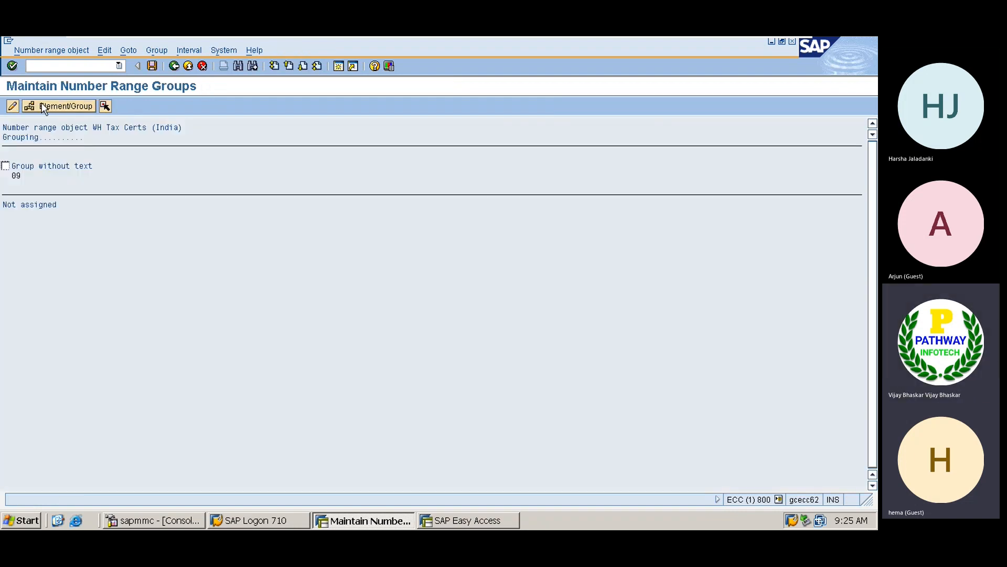
{"action": "left_click", "coordinate": [6, 166]}
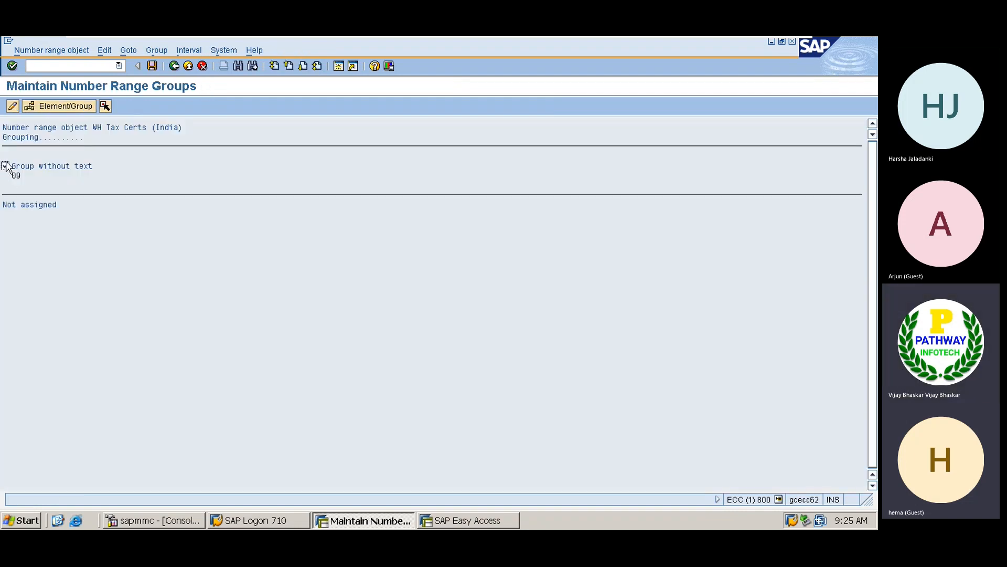
{"action": "left_click", "coordinate": [190, 50]}
{"action": "left_click", "coordinate": [197, 79]}
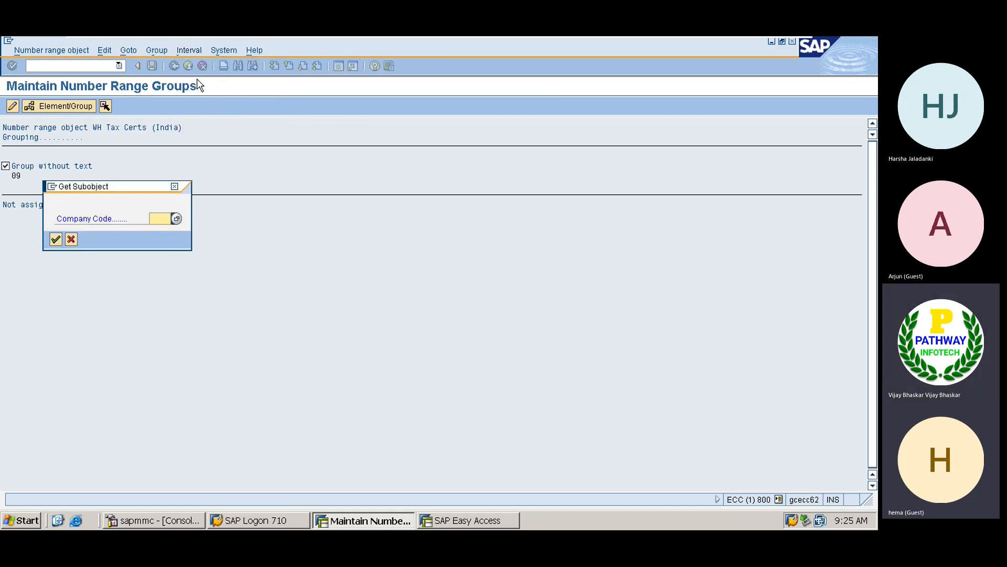
{"action": "left_click", "coordinate": [154, 218]}
{"action": "type", "text": "GE"}
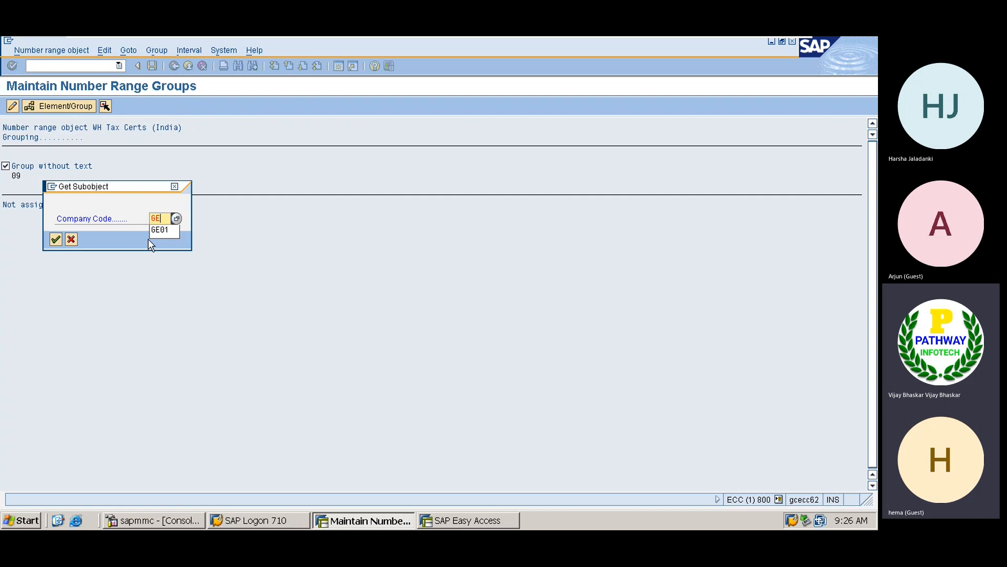
{"action": "type", "text": "01"}
{"action": "key", "text": "Return"}
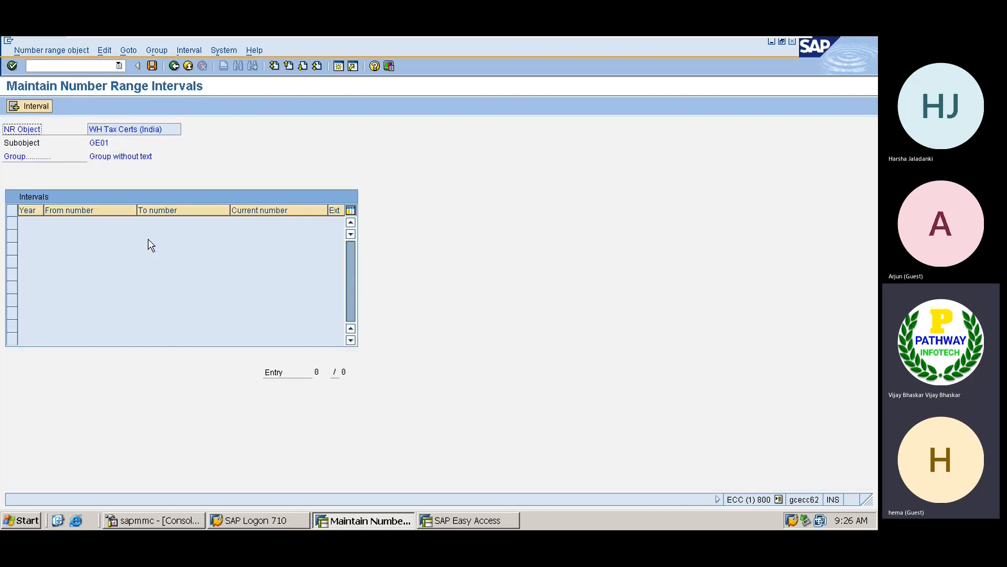
- Start a new certificate number interval for year 2022 with from-number 1000
{"action": "left_click", "coordinate": [33, 108]}
{"action": "left_click", "coordinate": [31, 226]}
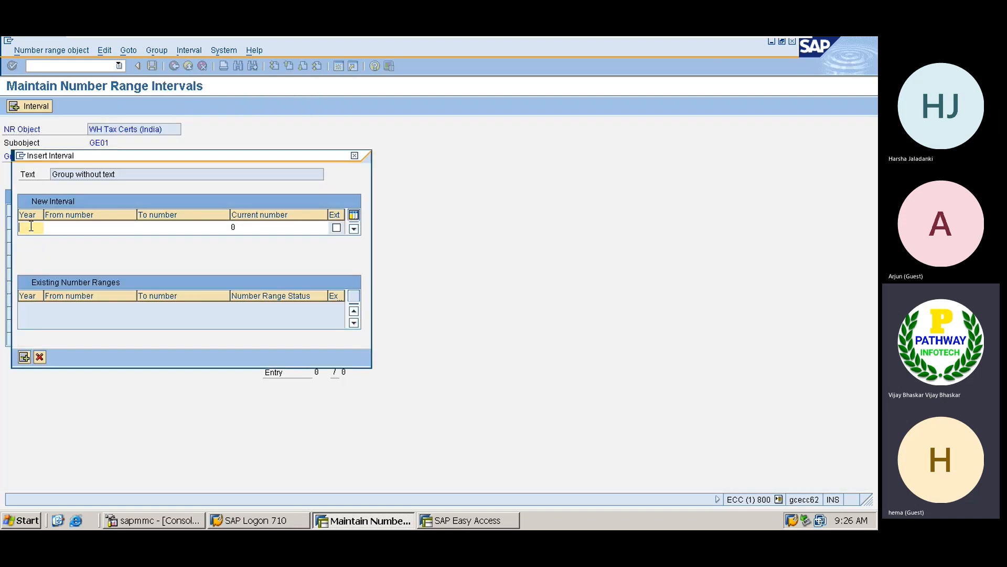
{"action": "type", "text": "2022"}
{"action": "key", "text": "Tab"}
{"action": "type", "text": "1000"}
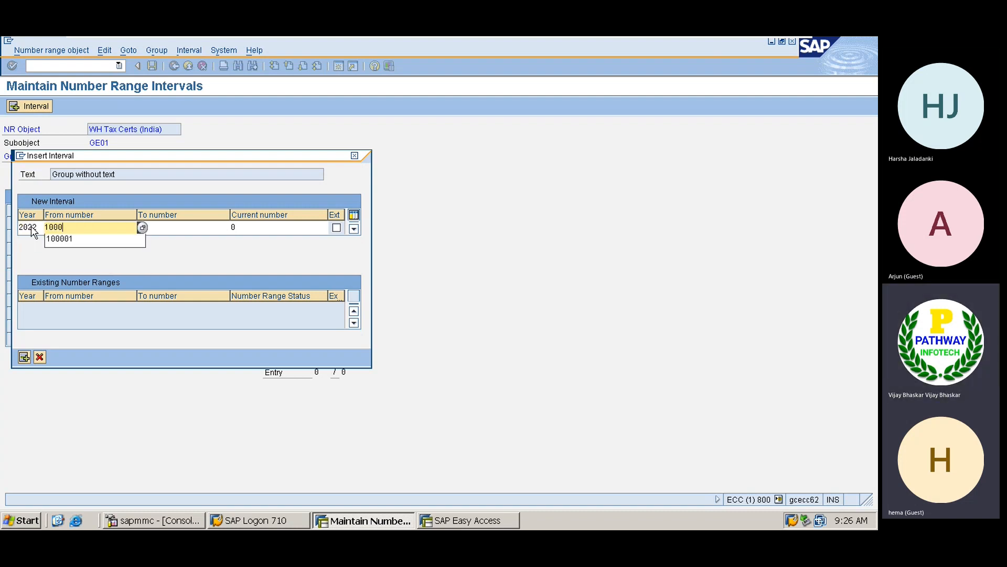
{"action": "key", "text": "Return"}
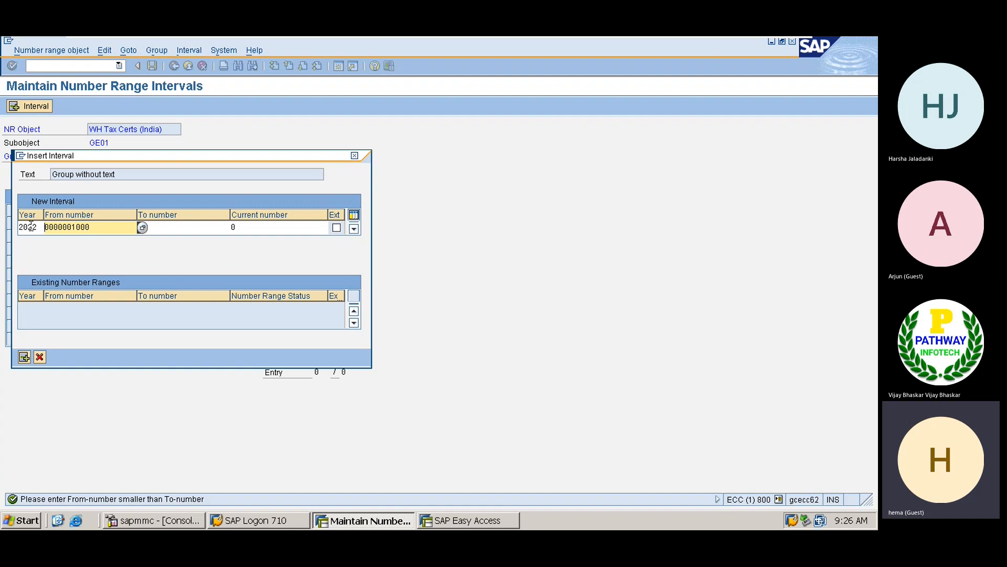
- Set the 2022 interval to run from 100001 to 200000, insert it and save the number range
{"action": "left_click", "coordinate": [104, 227]}
{"action": "double_click", "coordinate": [104, 227]}
{"action": "type", "text": "1"}
{"action": "key", "text": "Down"}
{"action": "key", "text": "Down"}
{"action": "key", "text": "Down"}
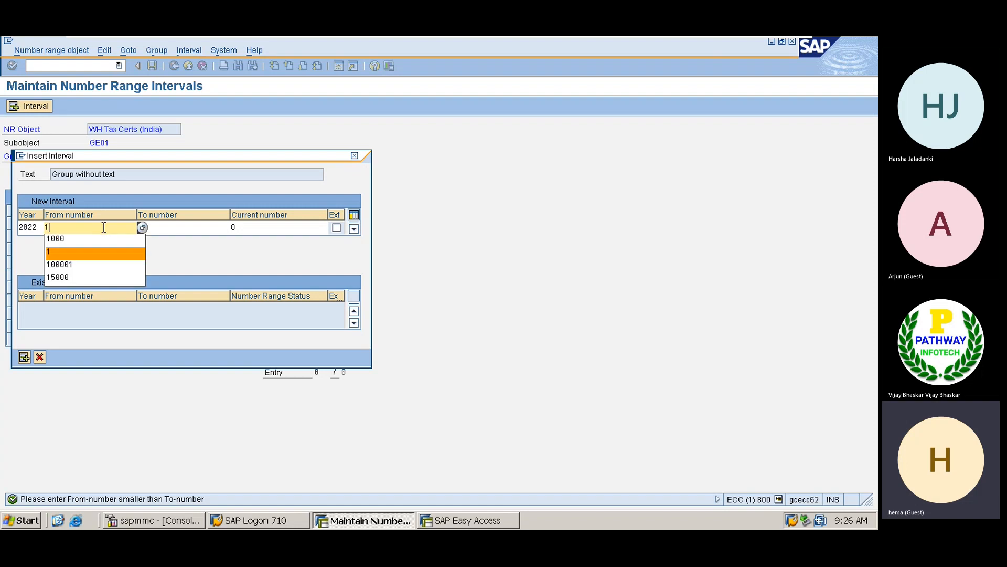
{"action": "key", "text": "Return"}
{"action": "type", "text": "2"}
{"action": "key", "text": "Down"}
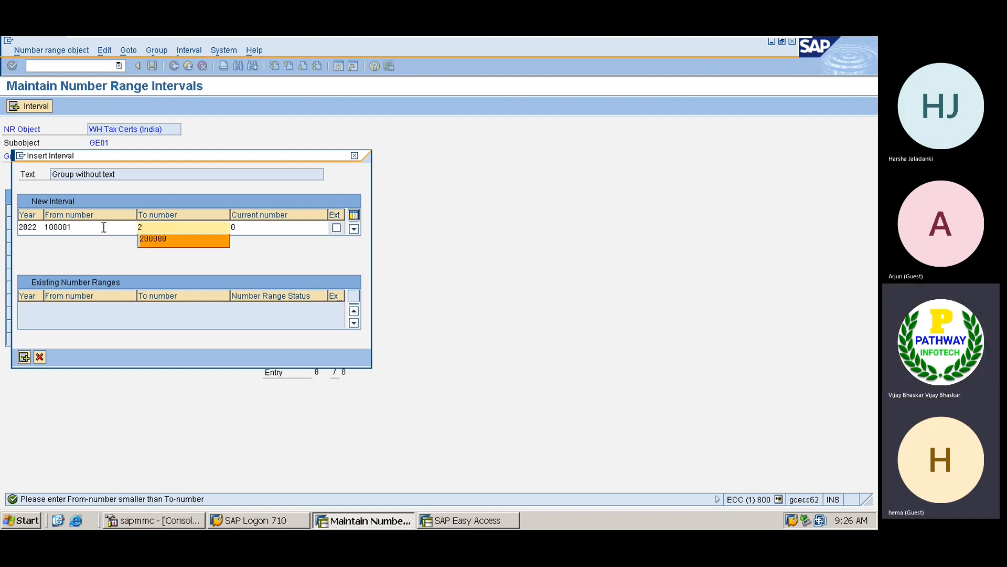
{"action": "key", "text": "Return"}
{"action": "key", "text": "Return"}
{"action": "key", "text": "ctrl+s"}
{"action": "key", "text": "Return"}
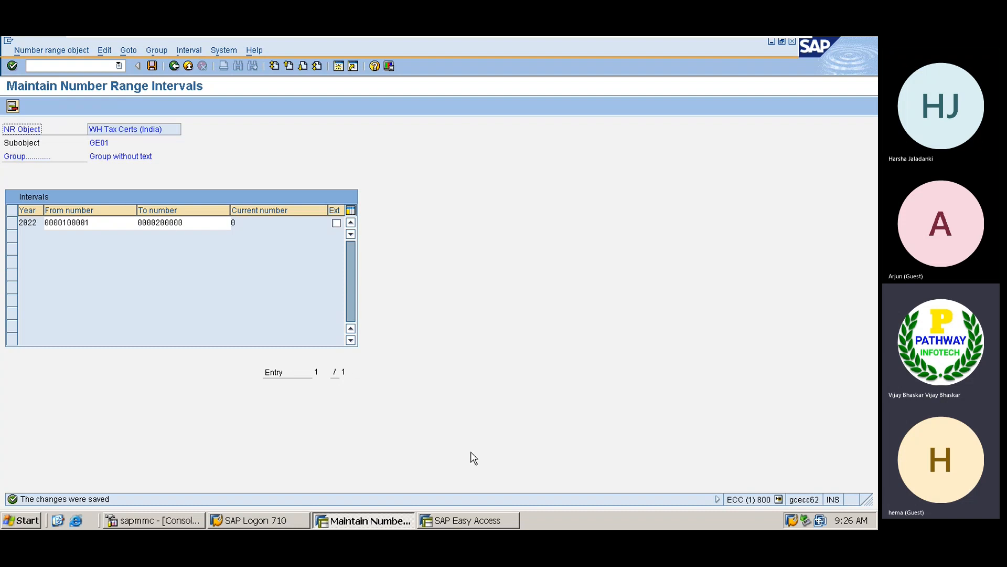
- Switch to the SAP Easy Access session and start transaction FK02 to change a vendor
{"action": "left_click", "coordinate": [463, 522]}
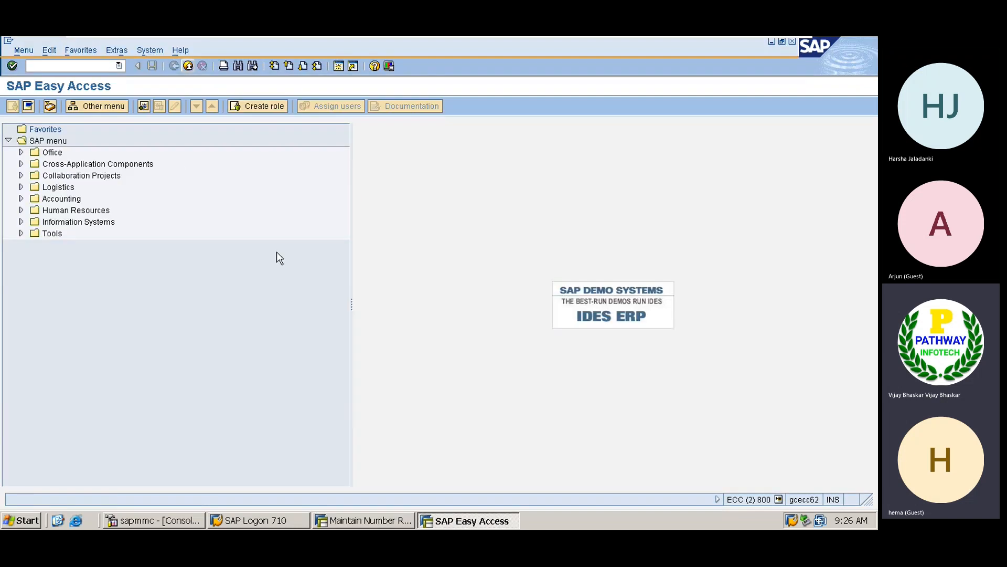
{"action": "left_click", "coordinate": [53, 66]}
{"action": "type", "text": "/n"}
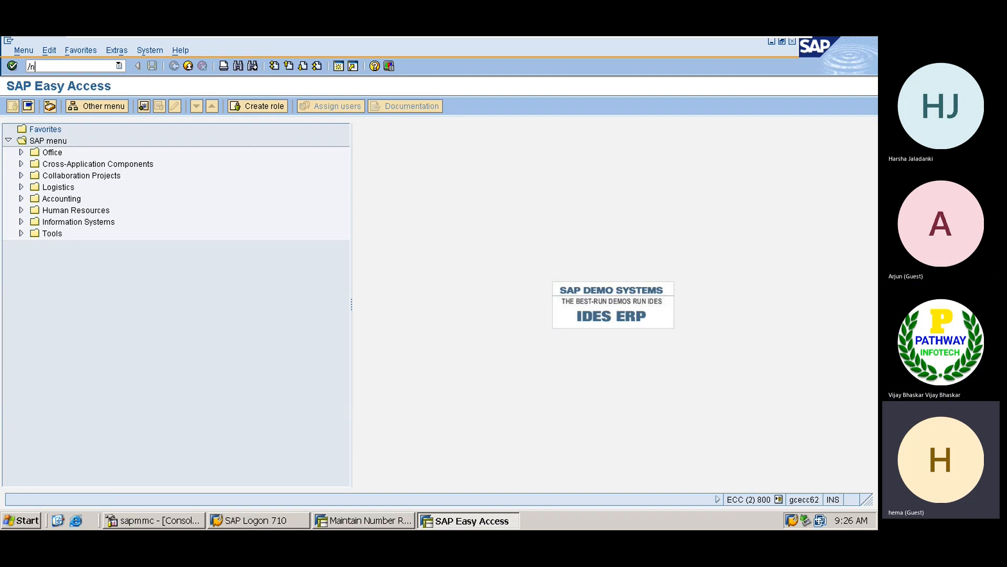
{"action": "type", "text": "fk02"}
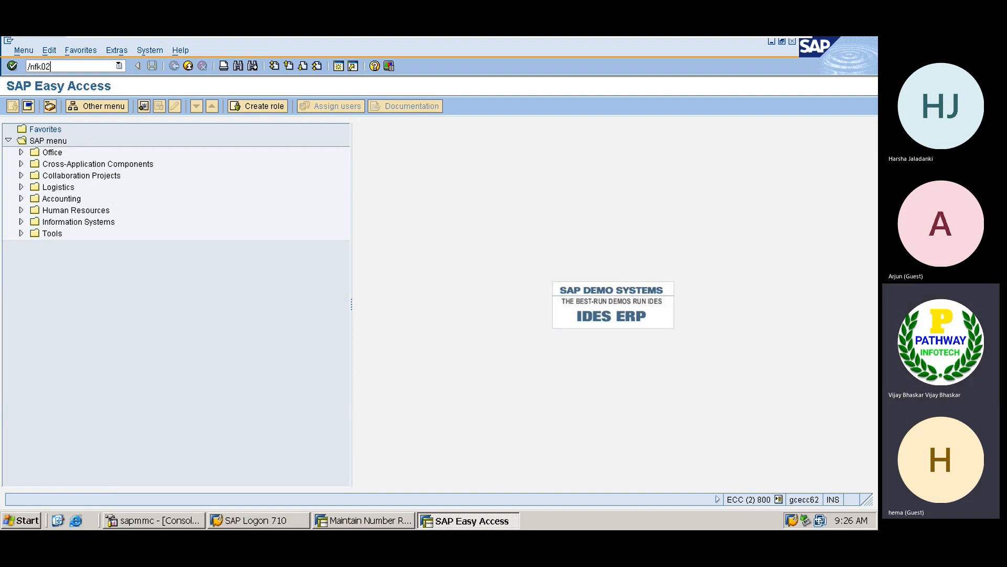
{"action": "key", "text": "Return"}
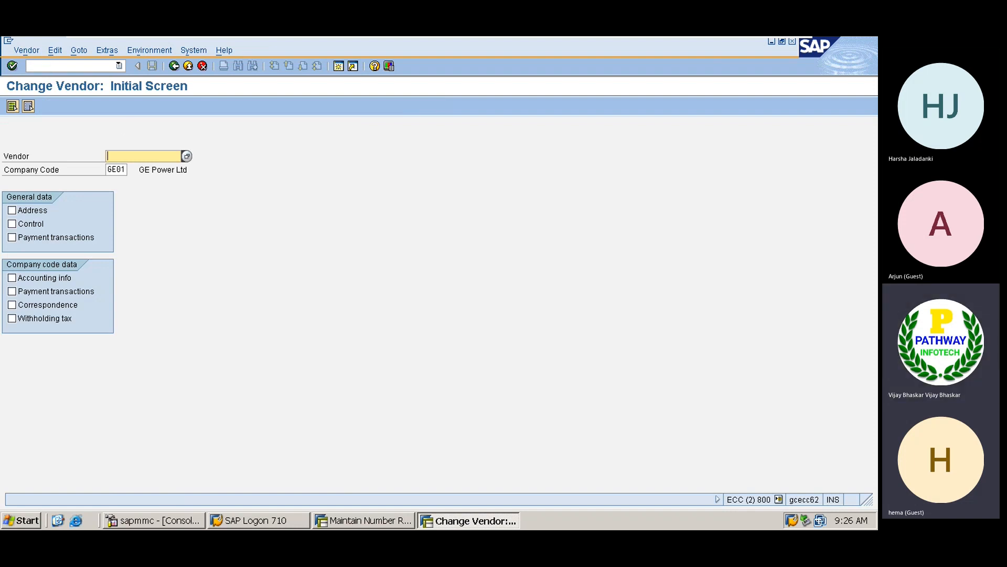
- Look up vendors in company code GE01, select the first vendor account and mark its Withholding tax data for maintenance
{"action": "left_click", "coordinate": [187, 156]}
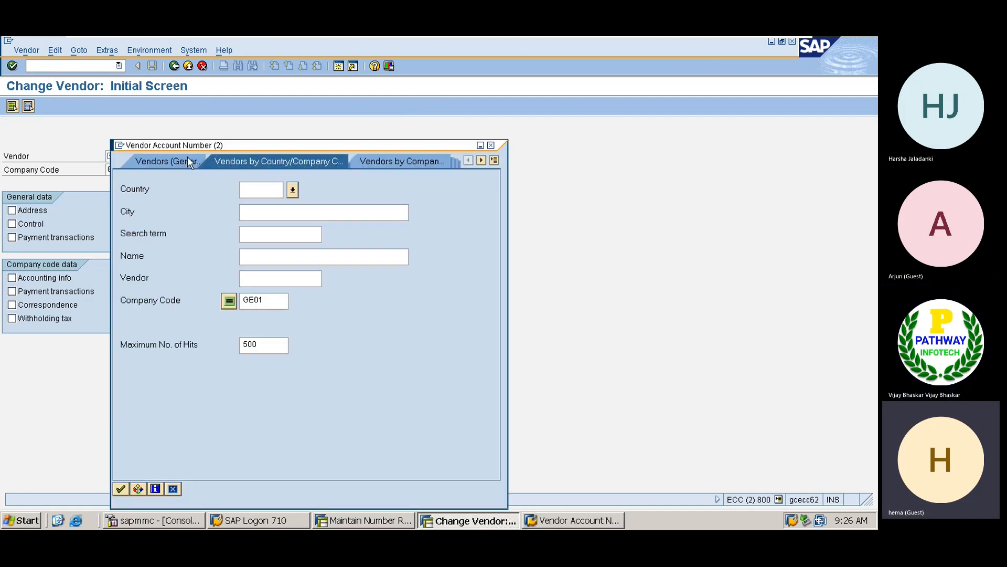
{"action": "key", "text": "Return"}
{"action": "key", "text": "Return"}
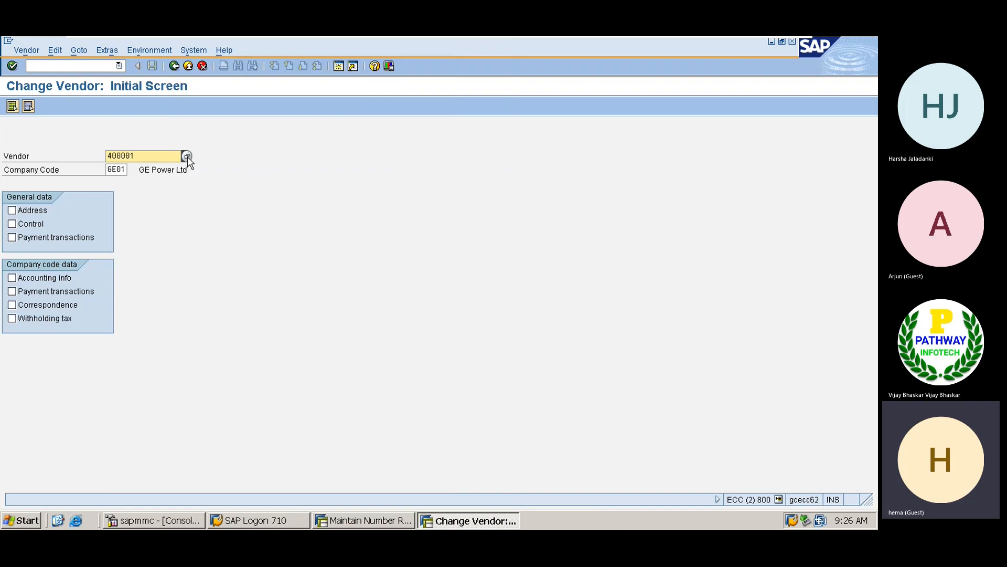
{"action": "left_click", "coordinate": [24, 318]}
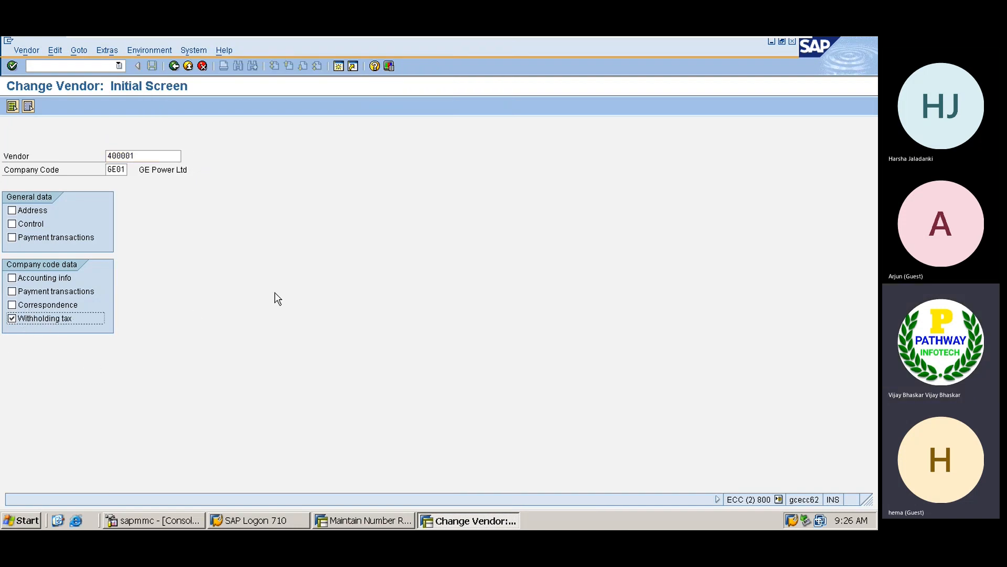
- Open the vendor's withholding tax data, set the tax country to IN, and enter type GA with tax code GA and recipient type CO
{"action": "key", "text": "Return"}
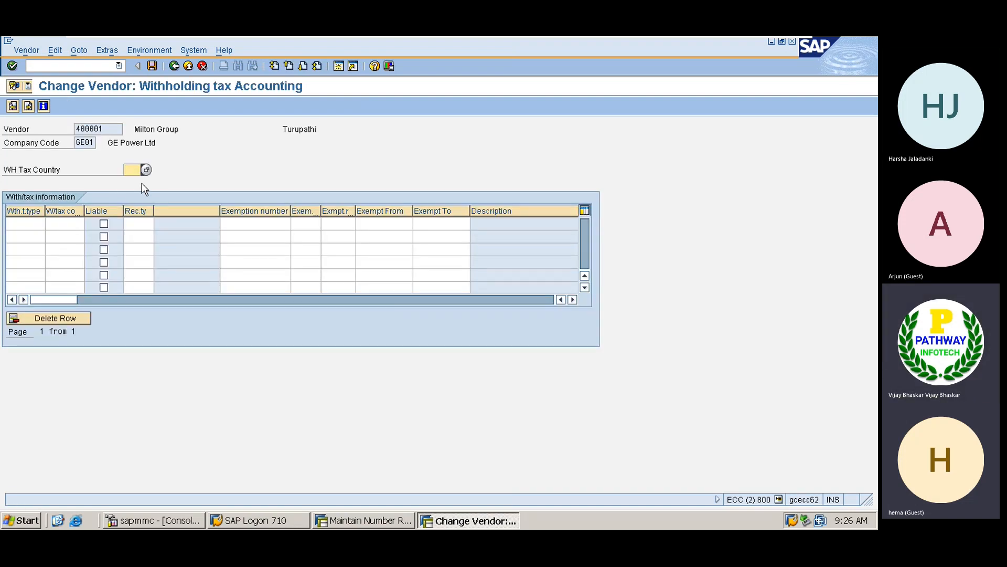
{"action": "type", "text": "In"}
{"action": "left_click", "coordinate": [29, 223]}
{"action": "left_click", "coordinate": [50, 224]}
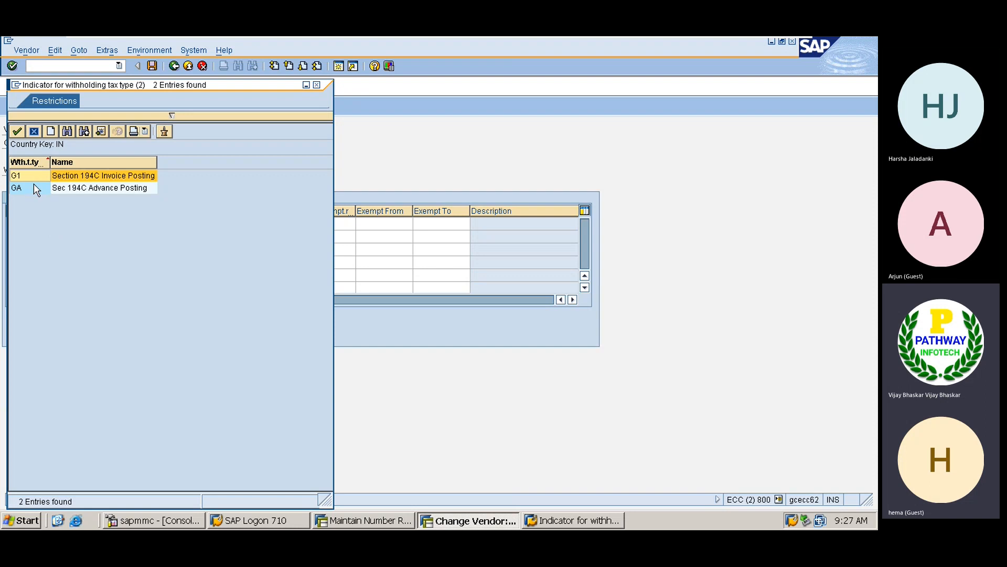
{"action": "double_click", "coordinate": [33, 188]}
{"action": "left_click", "coordinate": [59, 224]}
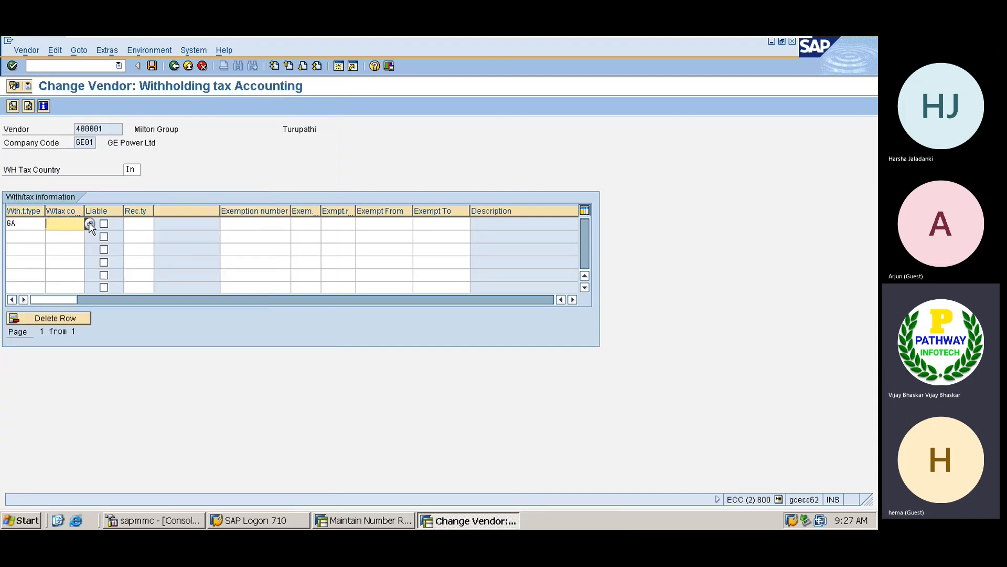
{"action": "left_click", "coordinate": [90, 224]}
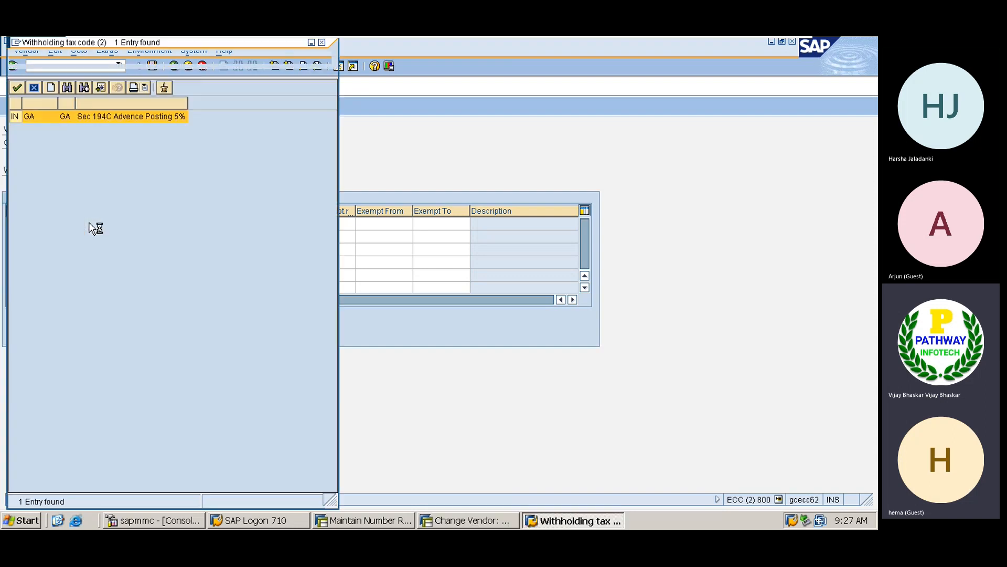
{"action": "double_click", "coordinate": [63, 117]}
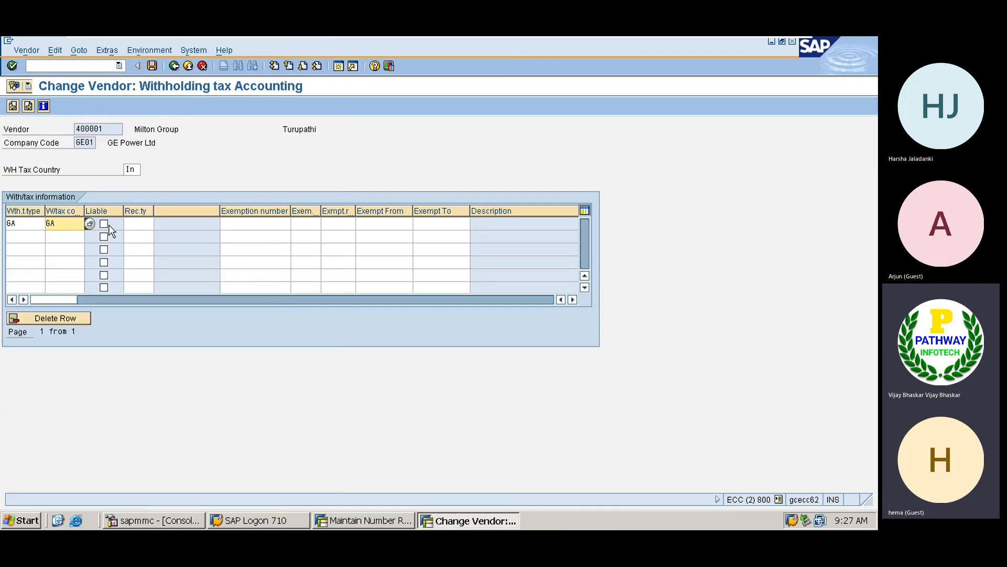
{"action": "left_click", "coordinate": [140, 223]}
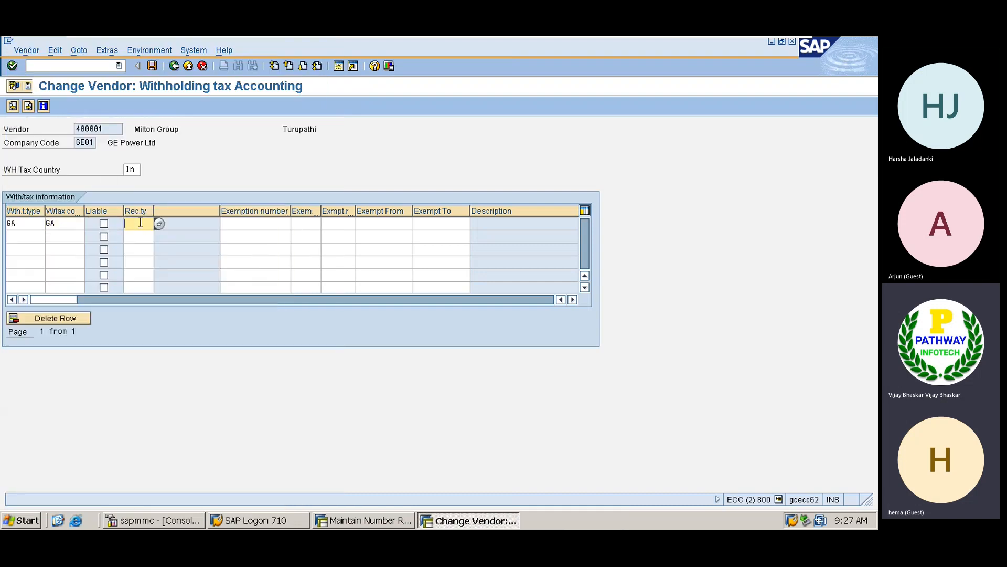
{"action": "type", "text": "CO"}
- Add a second withholding tax row with type G1, tax code G1 and recipient type CO, and confirm the entries
{"action": "left_click", "coordinate": [23, 238]}
{"action": "left_click", "coordinate": [51, 238]}
{"action": "double_click", "coordinate": [50, 175]}
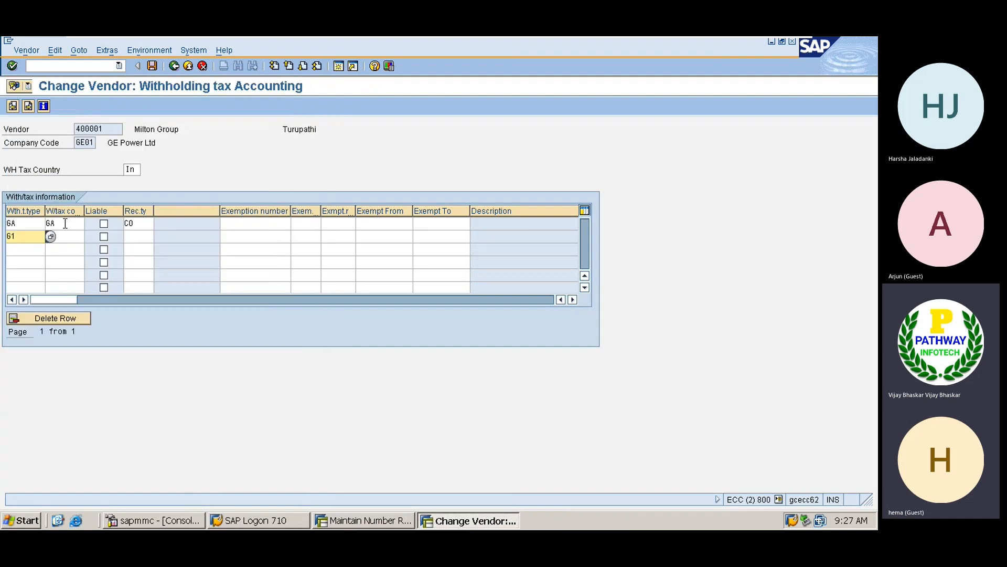
{"action": "left_click", "coordinate": [64, 236]}
{"action": "left_click", "coordinate": [77, 237]}
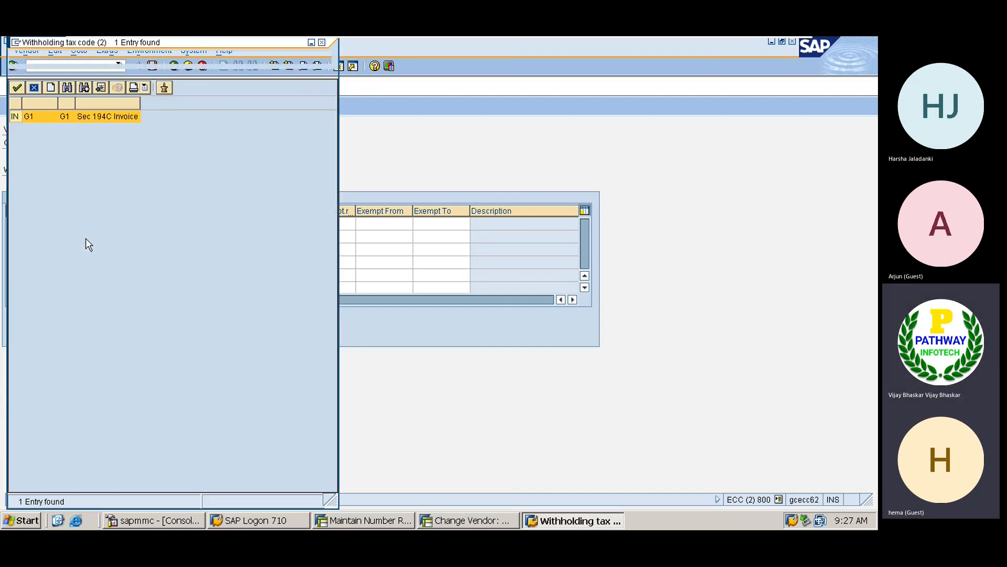
{"action": "double_click", "coordinate": [48, 116]}
{"action": "left_click", "coordinate": [129, 236]}
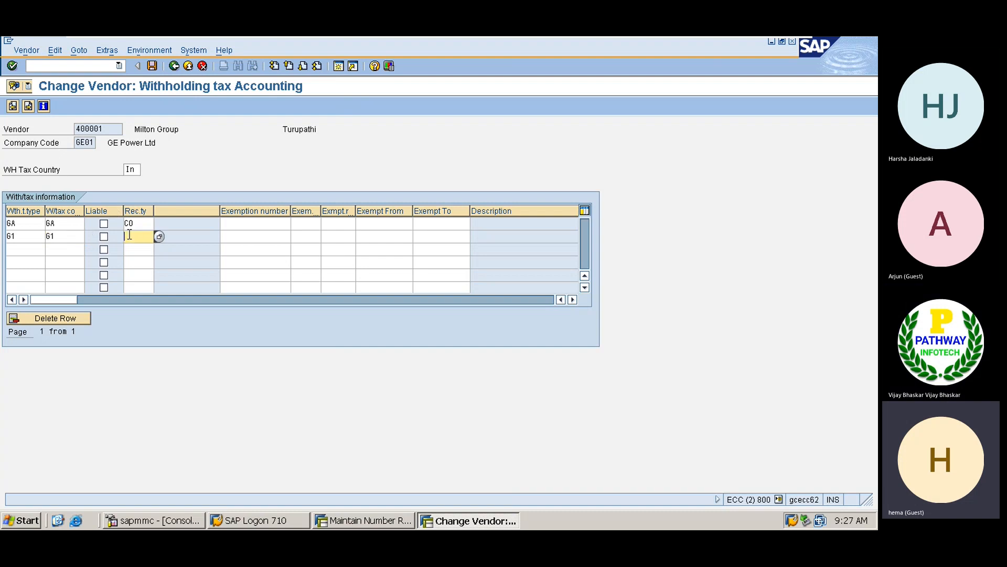
{"action": "type", "text": "CO"}
{"action": "key", "text": "Return"}
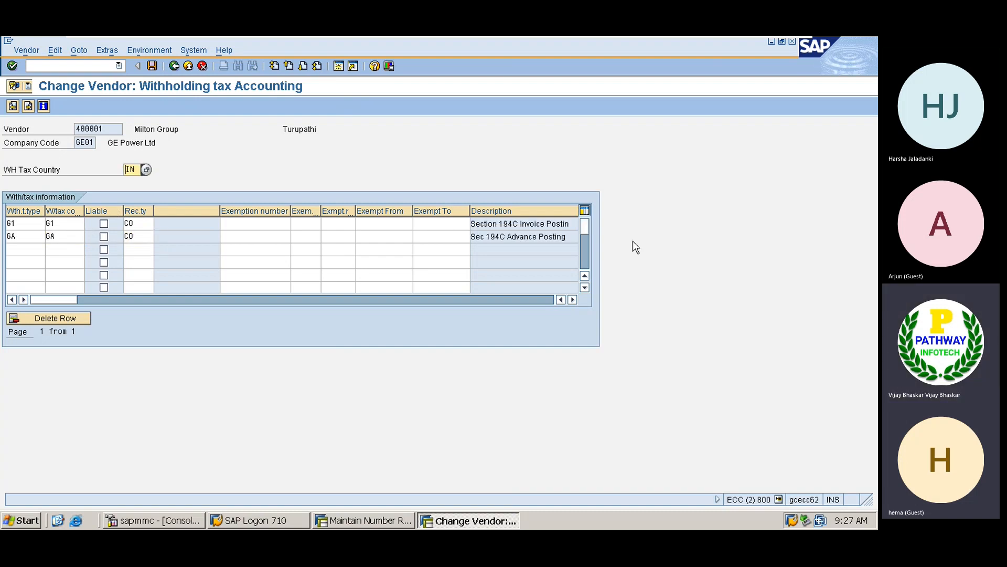
- Mark the vendor as liable for both withholding tax types G1 and GA and save the vendor changes
{"action": "left_click", "coordinate": [571, 223]}
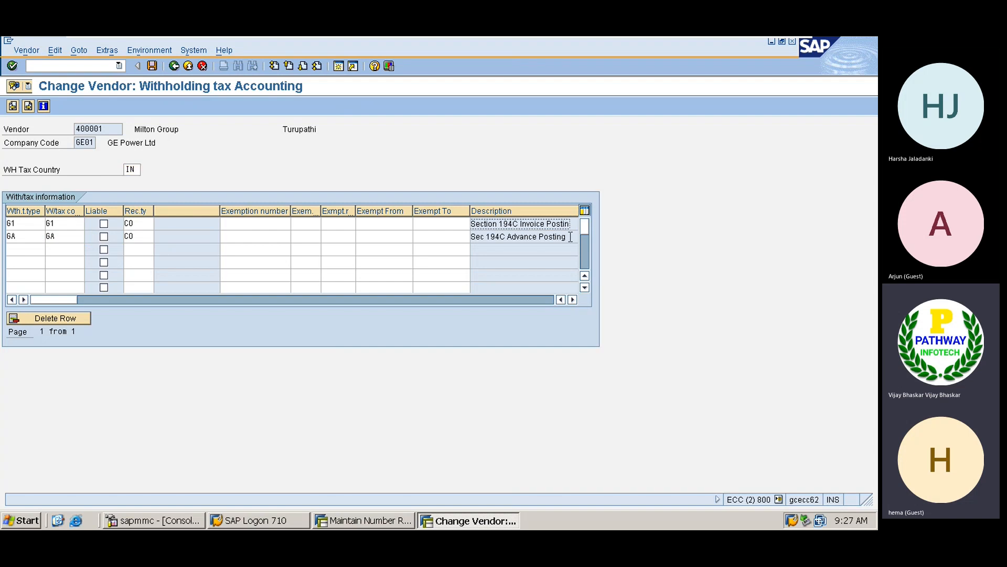
{"action": "left_click", "coordinate": [570, 237]}
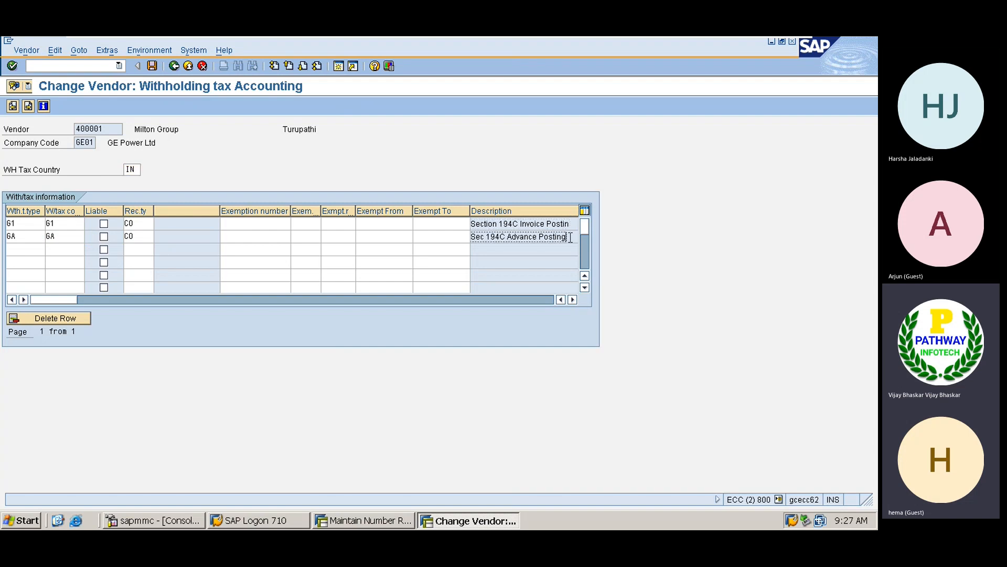
{"action": "left_click", "coordinate": [104, 224]}
{"action": "left_click", "coordinate": [103, 237]}
{"action": "key", "text": "Return"}
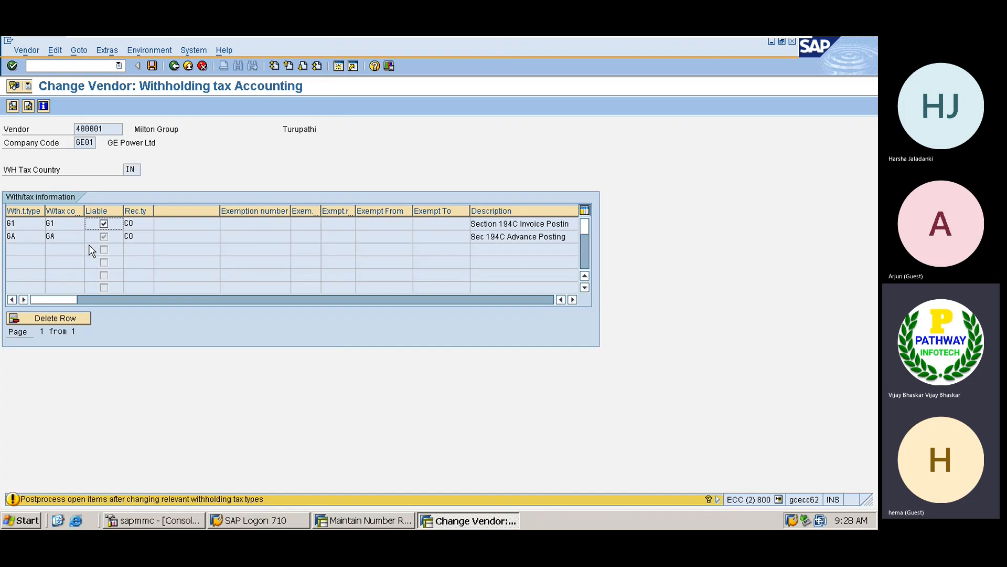
{"action": "key", "text": "Return"}
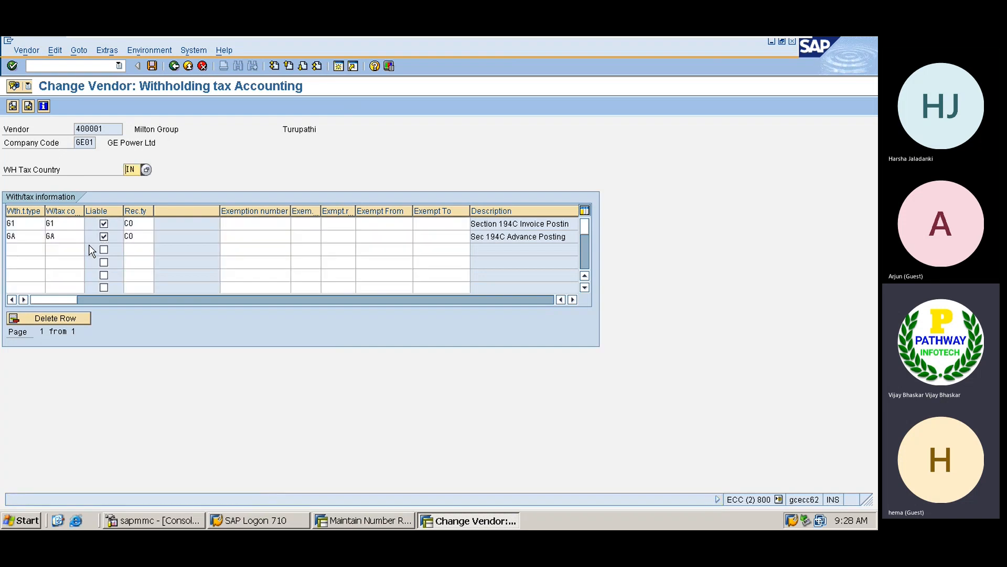
{"action": "left_click", "coordinate": [153, 66]}
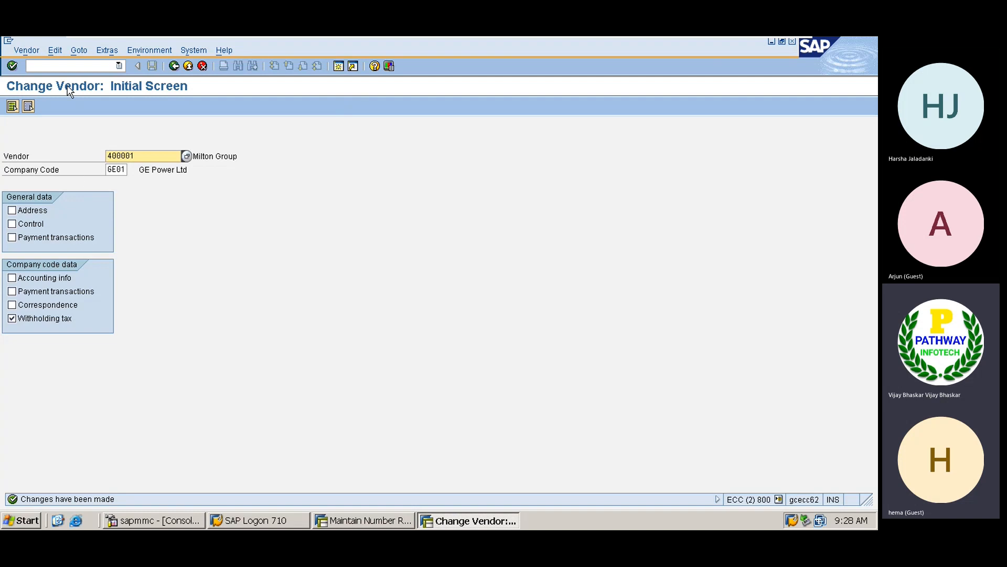
- Start transaction F-43 to enter a vendor invoice and set the document date to 19.10.2022
{"action": "left_click", "coordinate": [53, 65]}
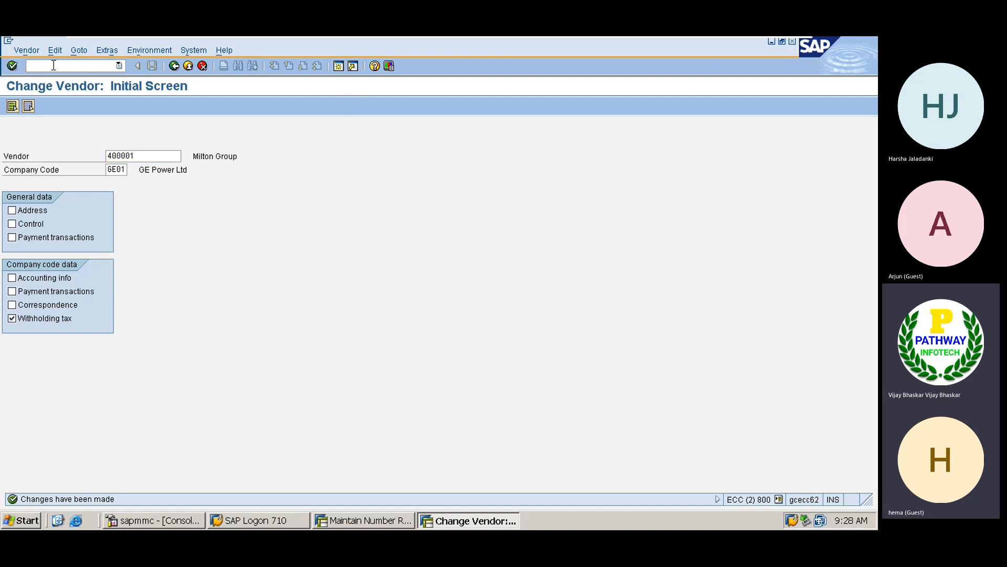
{"action": "type", "text": "/nf-43"}
{"action": "key", "text": "Return"}
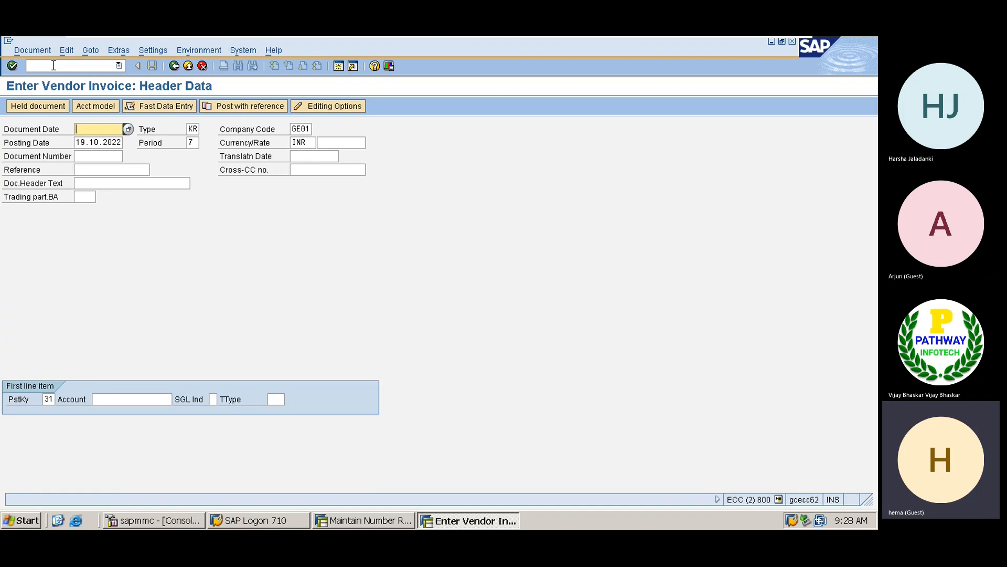
{"action": "left_click", "coordinate": [86, 141]}
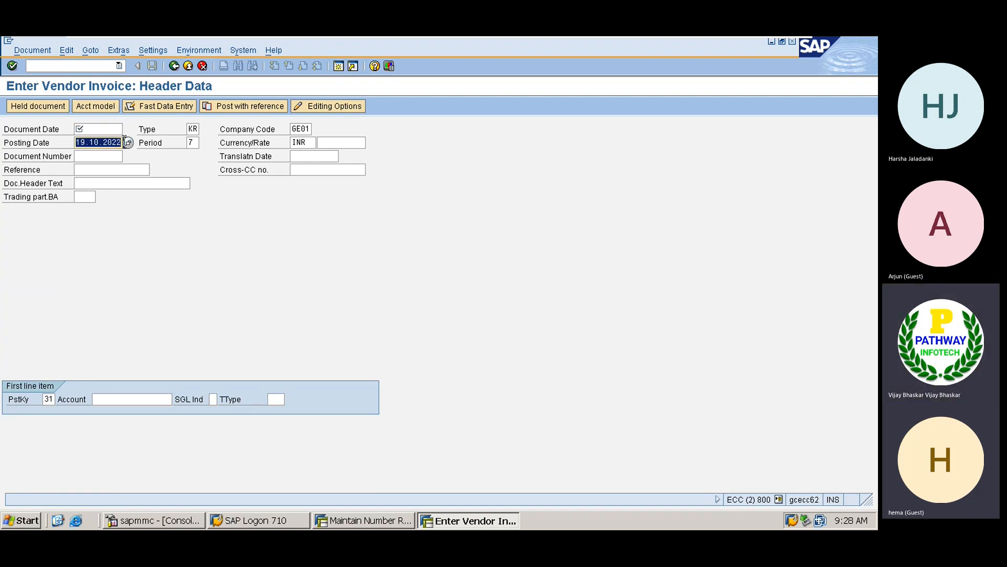
{"action": "left_click", "coordinate": [100, 129]}
{"action": "type", "text": "19.10.2022"}
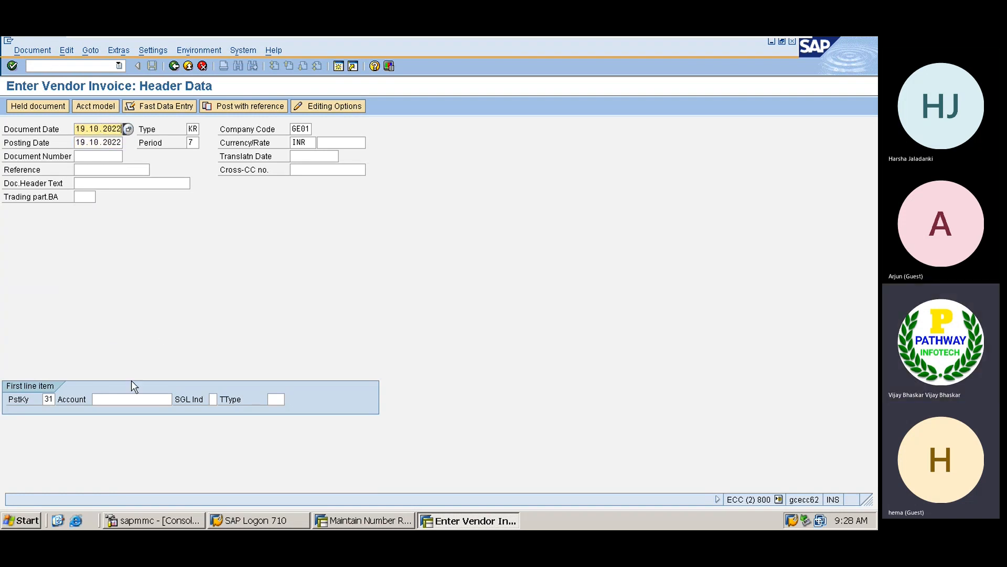
- Look up vendors in company code GE01, choose Milton Group as the first line item's account and proceed to the vendor item
{"action": "left_click", "coordinate": [122, 399]}
{"action": "left_click", "coordinate": [179, 401]}
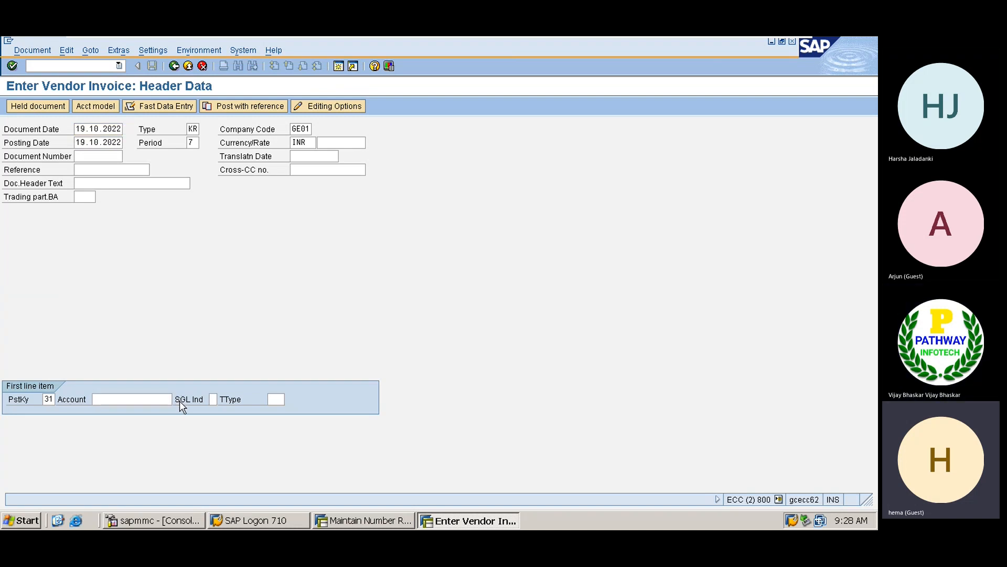
{"action": "key", "text": "Return"}
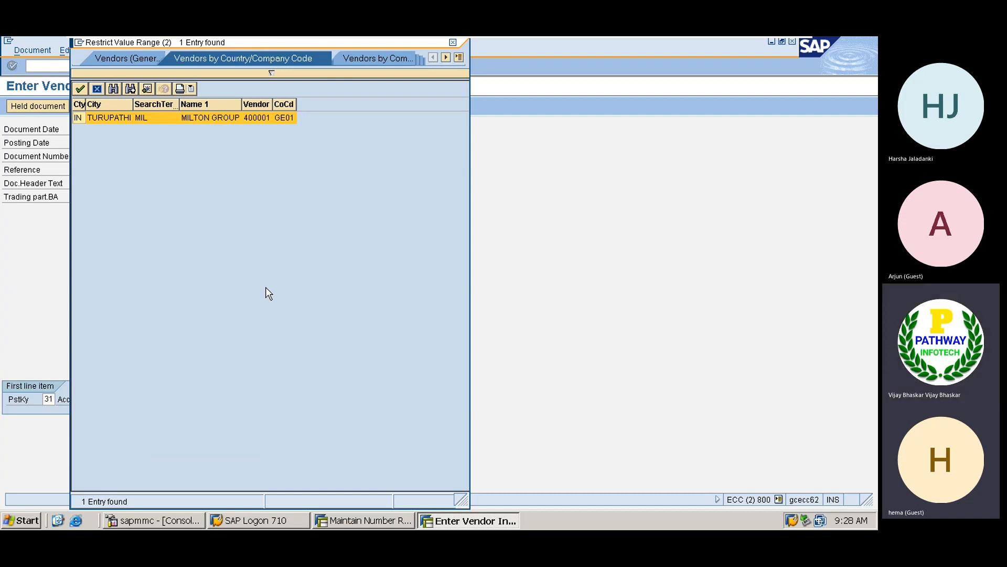
{"action": "key", "text": "Return"}
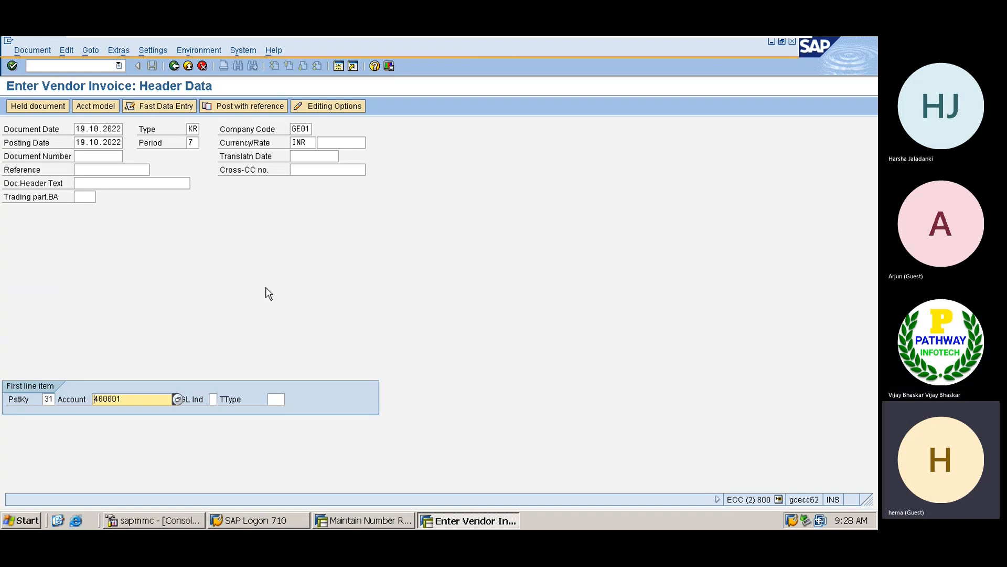
{"action": "key", "text": "Return"}
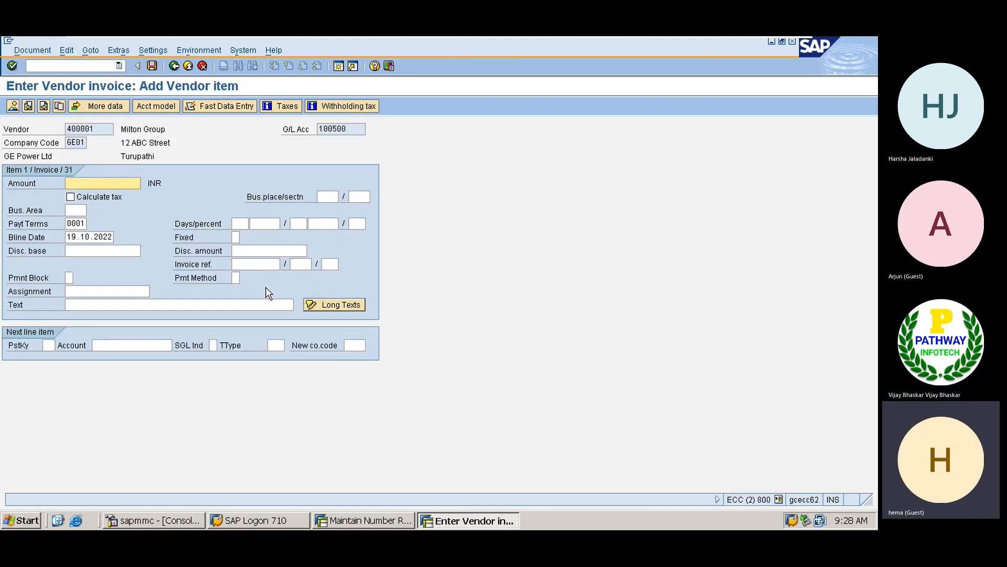
- Set the vendor item's amount to 100000 INR and its text to "Vendor Invoice Posting"
{"action": "type", "text": "100"}
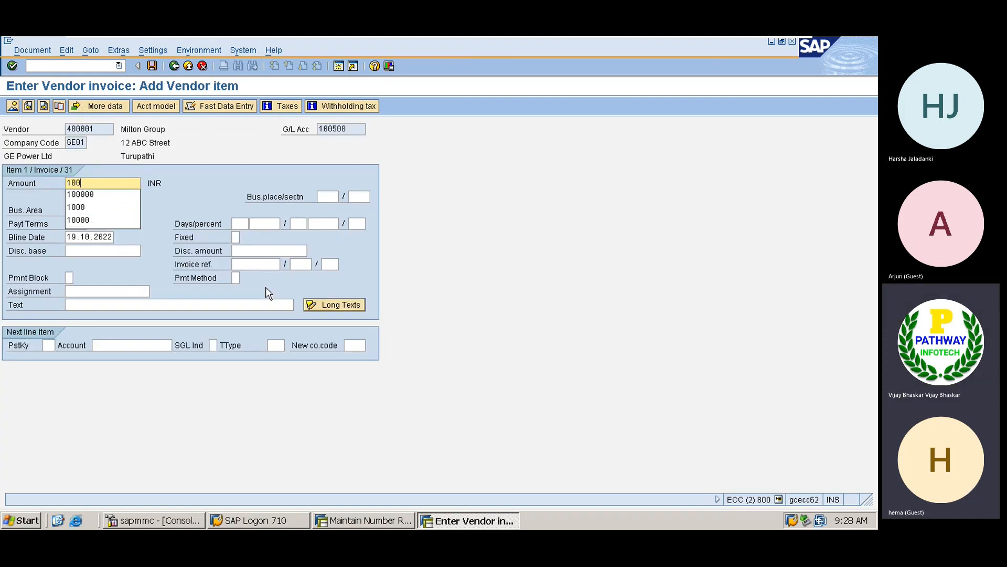
{"action": "type", "text": "000"}
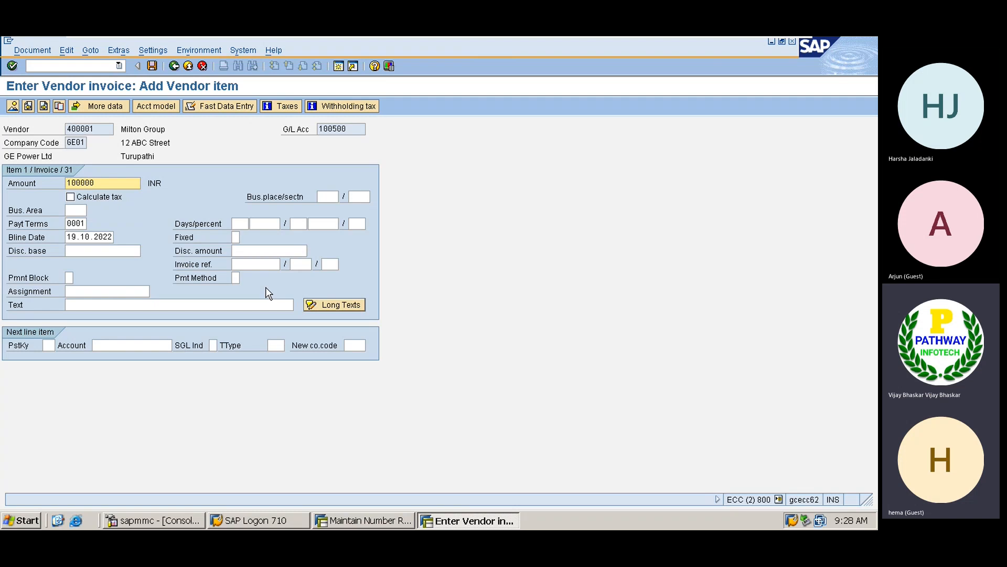
{"action": "left_click", "coordinate": [102, 306]}
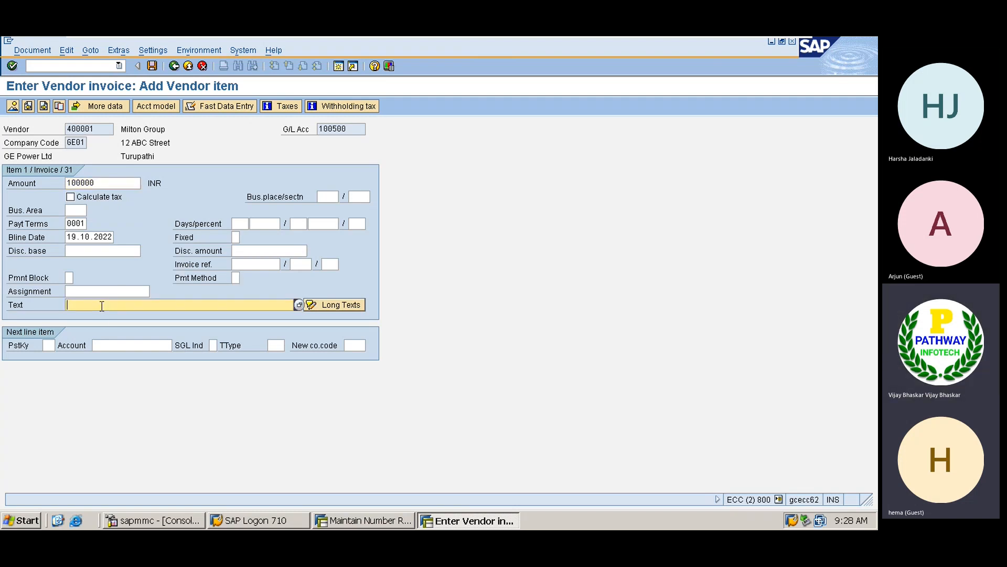
{"action": "type", "text": "Vendo"}
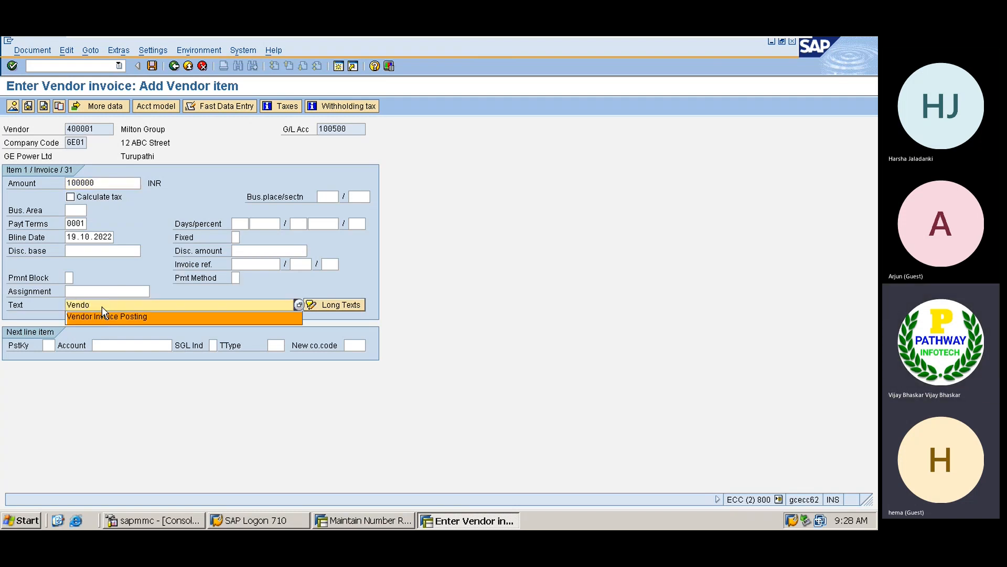
{"action": "key", "text": "Return"}
{"action": "key", "text": "Return"}
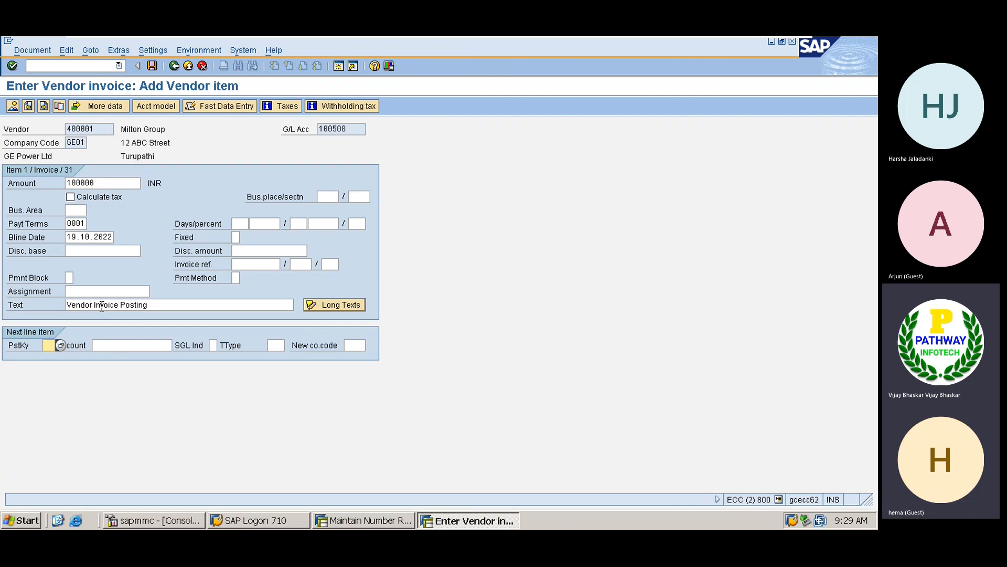
- Set the next line item to posting key 40 with the Office Painting G/L account of company code GE01 and confirm it
{"action": "type", "text": "40"}
{"action": "key", "text": "Tab"}
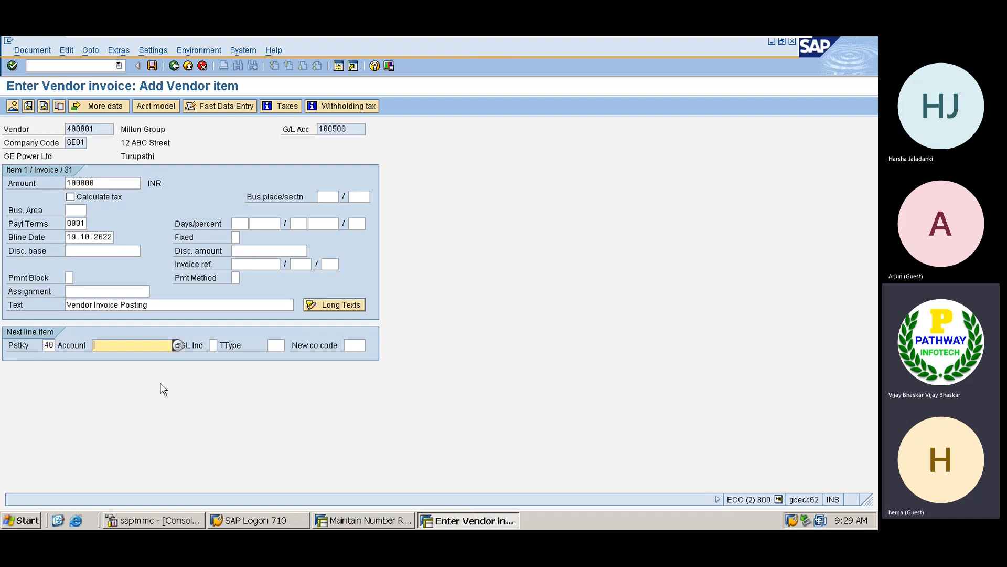
{"action": "left_click", "coordinate": [178, 347]}
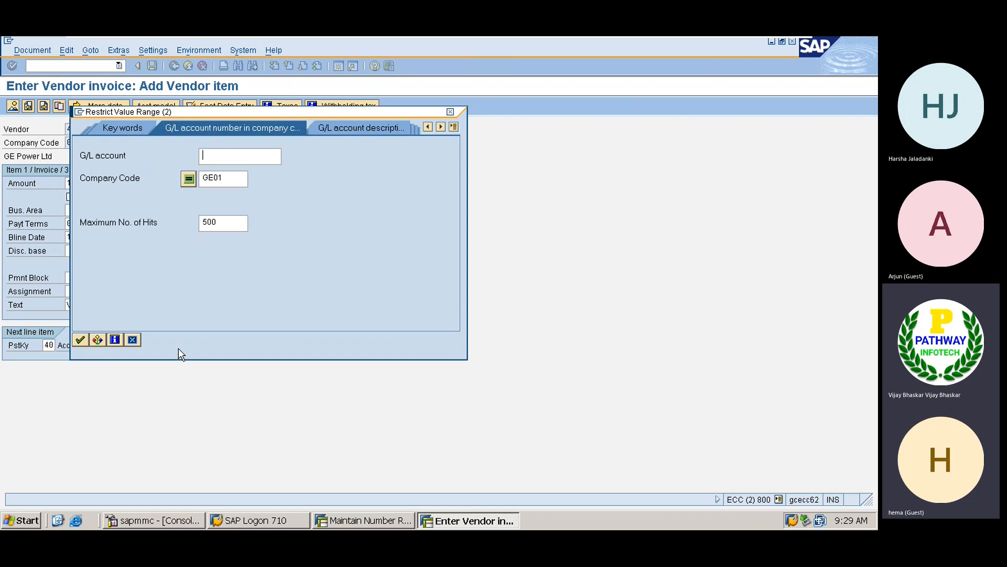
{"action": "key", "text": "Return"}
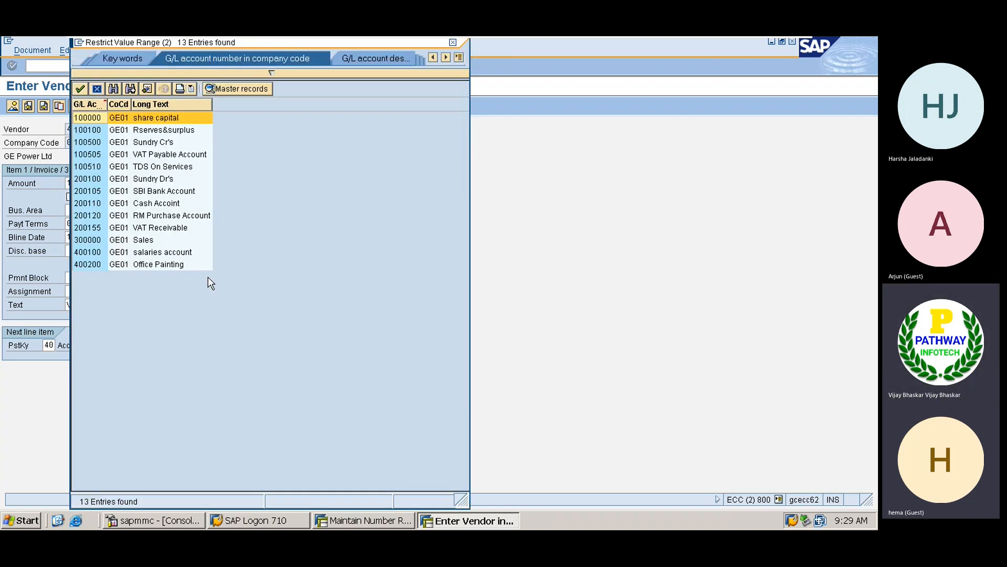
{"action": "double_click", "coordinate": [118, 266]}
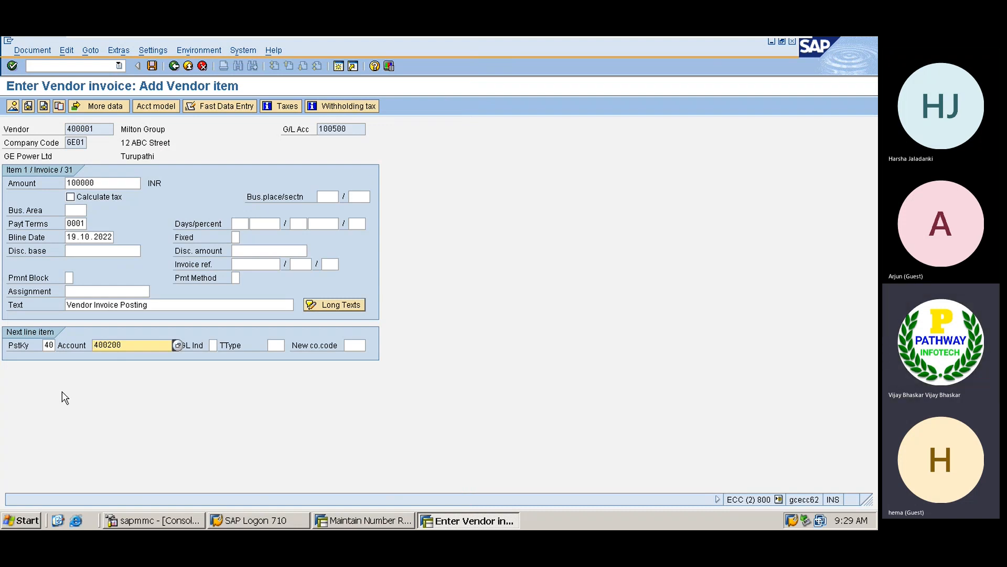
{"action": "key", "text": "Return"}
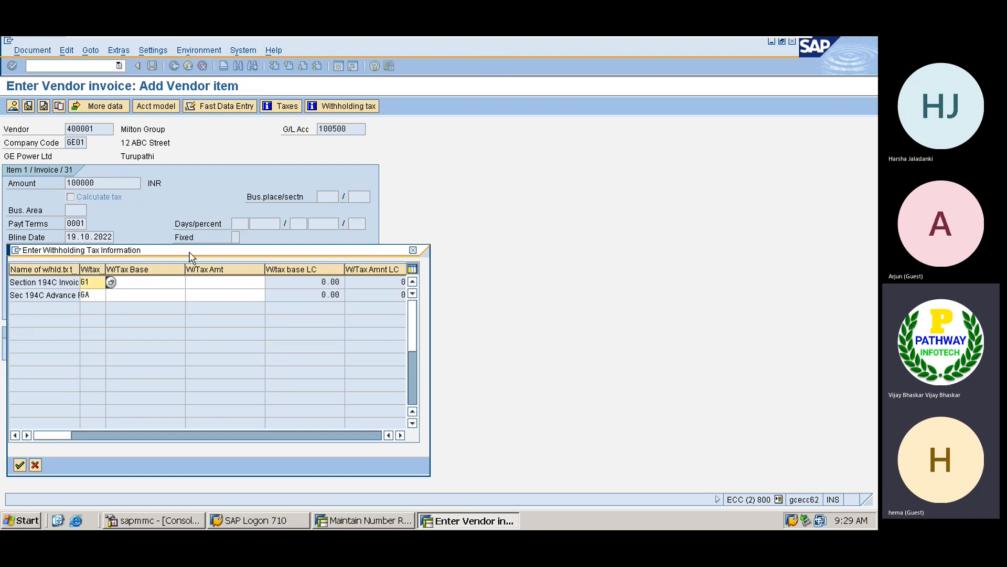
- Examine the columns of the Section 194C invoice and advance payment rows in the vendor item's withholding tax information
{"action": "left_click_drag", "start_coordinate": [185, 248], "coordinate": [361, 208]}
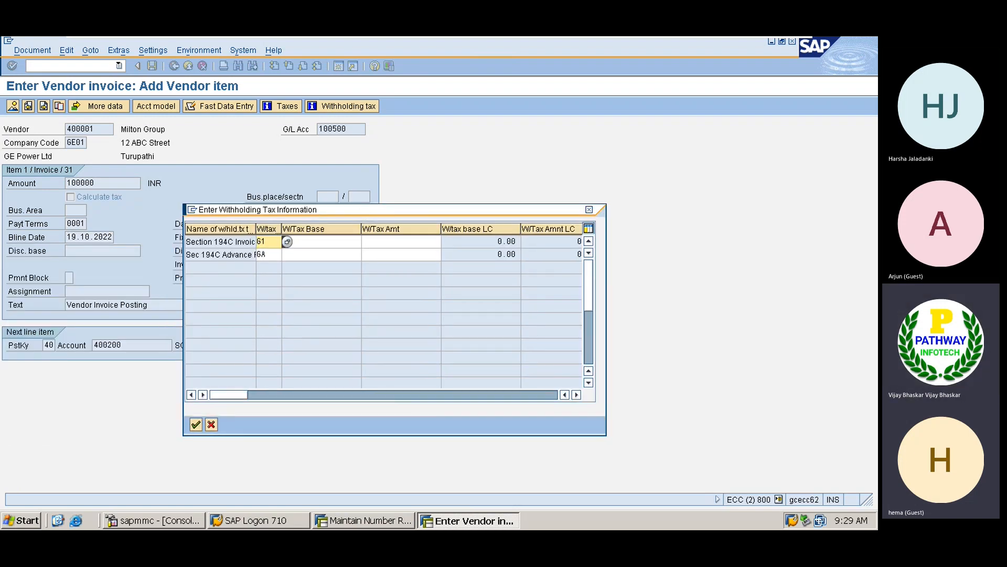
{"action": "left_click", "coordinate": [316, 240]}
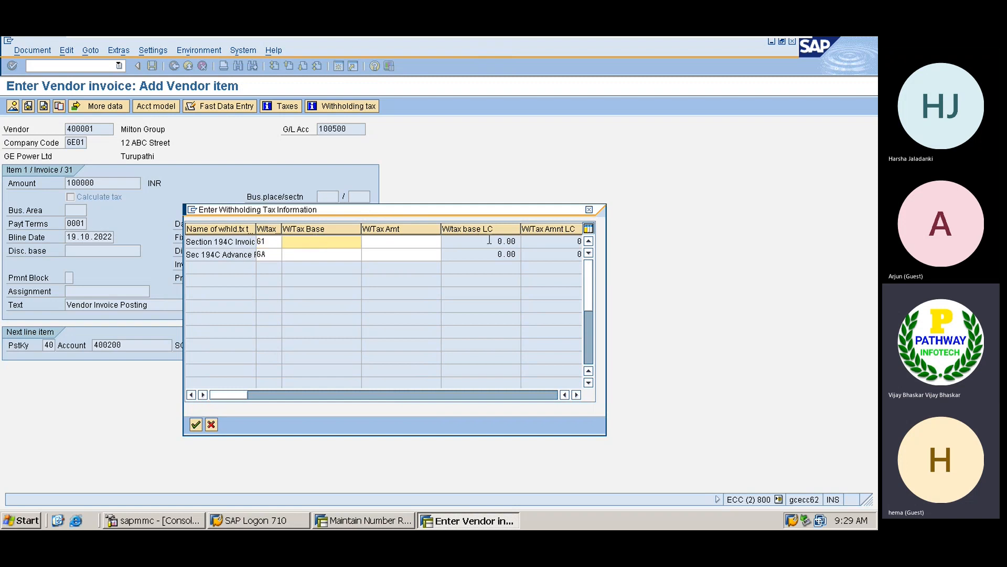
{"action": "left_click_drag", "start_coordinate": [521, 229], "coordinate": [462, 229]}
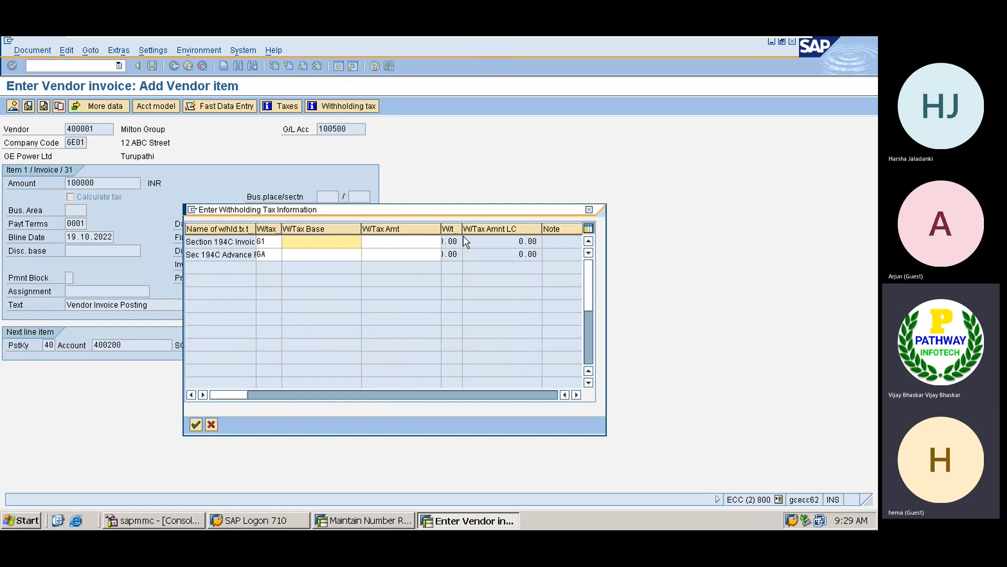
{"action": "left_click", "coordinate": [536, 393]}
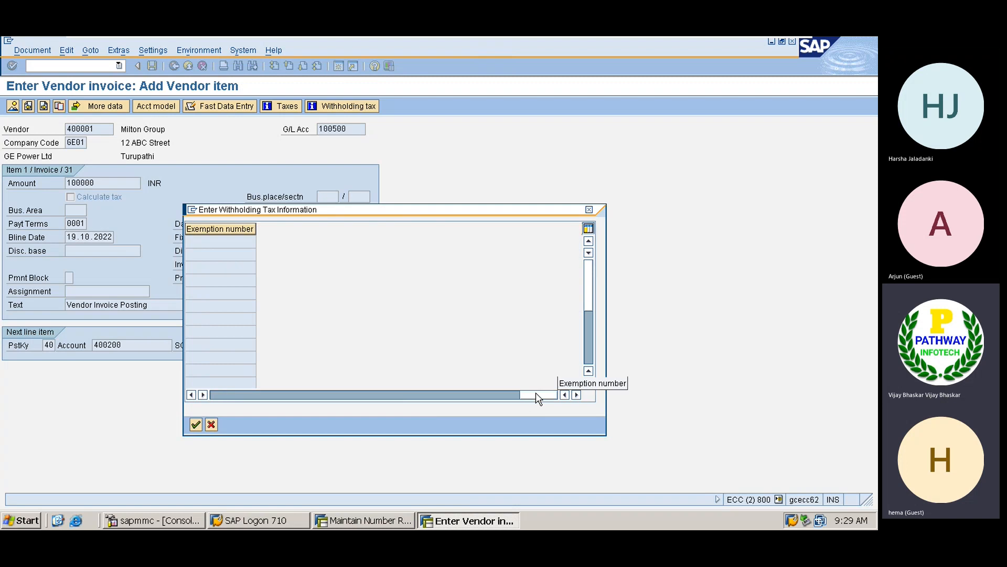
{"action": "left_click", "coordinate": [191, 394]}
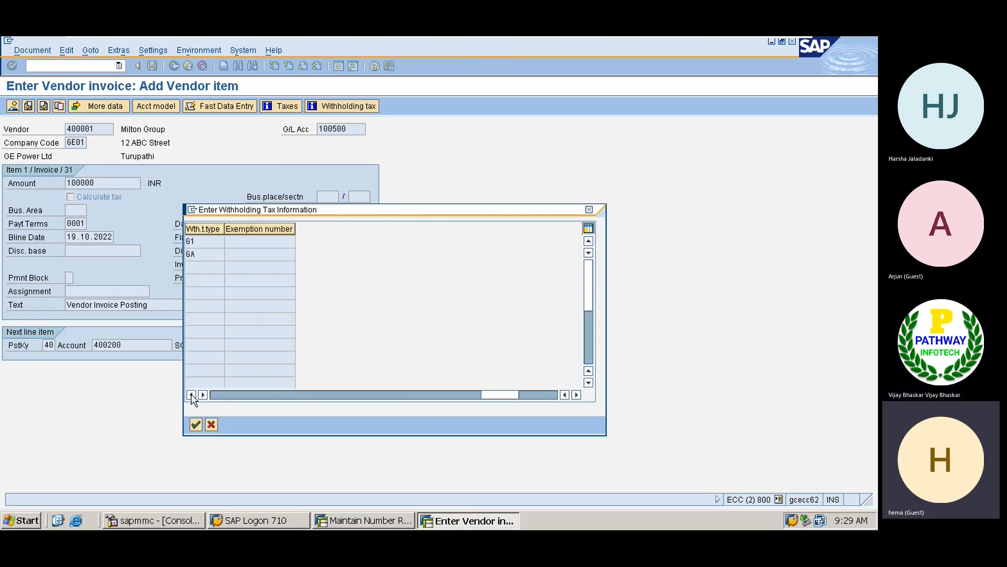
{"action": "left_click", "coordinate": [191, 394]}
{"action": "left_click", "coordinate": [191, 394]}
{"action": "left_click", "coordinate": [191, 394]}
{"action": "left_click", "coordinate": [191, 394]}
{"action": "left_click", "coordinate": [191, 394]}
{"action": "left_click", "coordinate": [191, 394]}
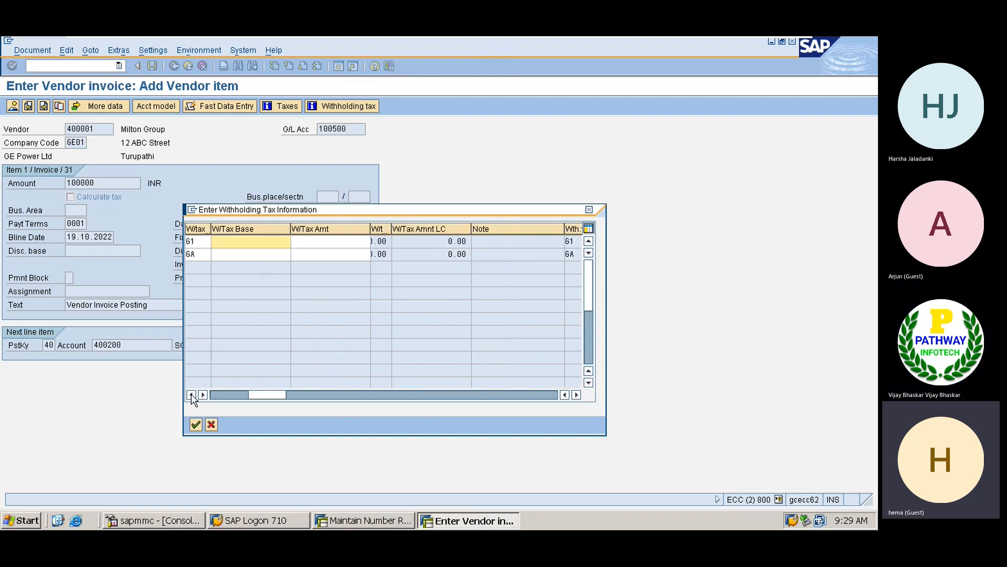
{"action": "left_click", "coordinate": [191, 394]}
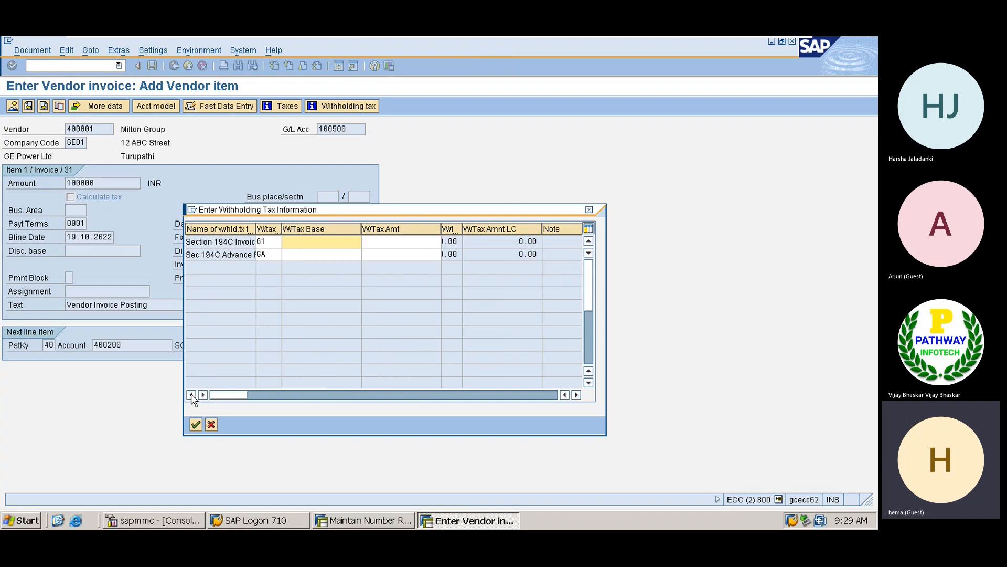
{"action": "left_click", "coordinate": [234, 241]}
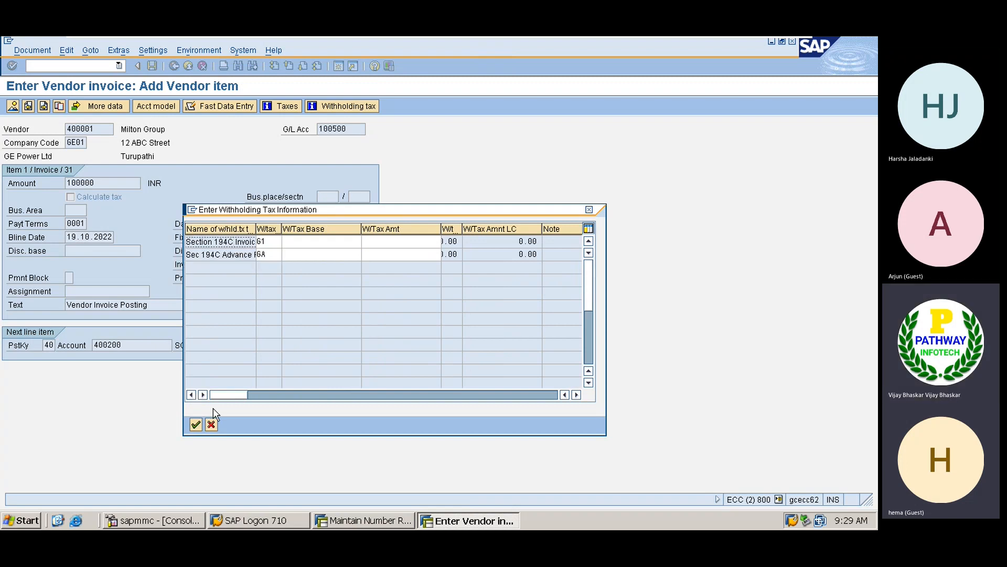
- Set the withholding tax base of the Section 194C invoice row (G1) to 100000 and accept the withholding tax information
{"action": "left_click", "coordinate": [304, 240]}
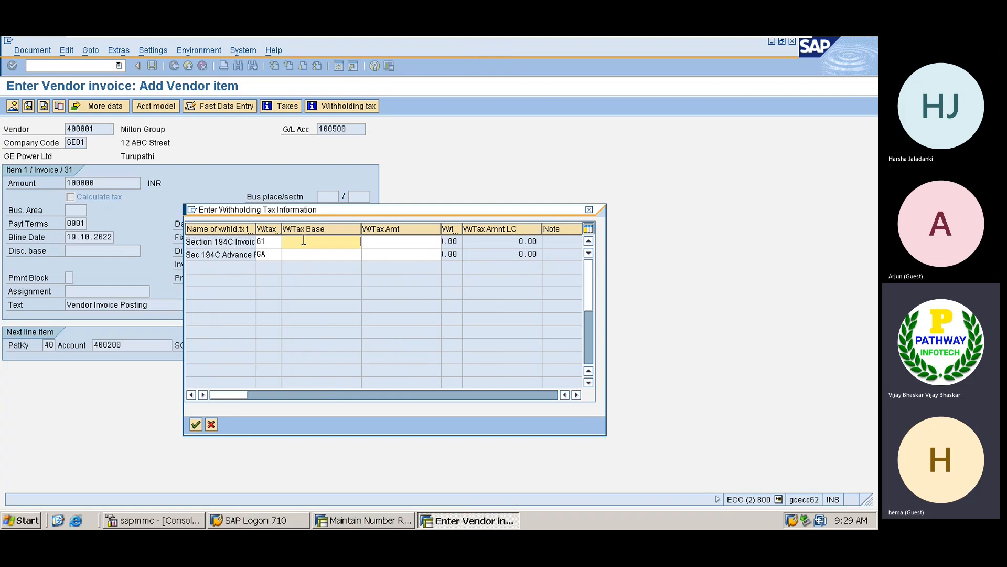
{"action": "type", "text": "100000"}
{"action": "left_click", "coordinate": [196, 424]}
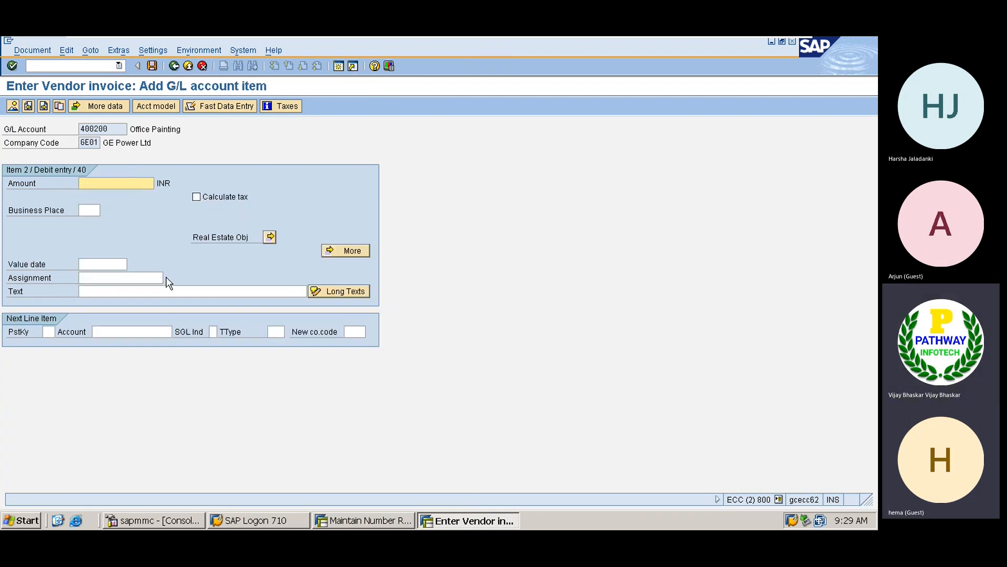
- Fill the Office Painting item with the balancing amount using * and the previous item's text using +, and confirm the entries
{"action": "type", "text": "*"}
{"action": "key", "text": "Tab"}
{"action": "key", "text": "Tab"}
{"action": "key", "text": "Tab"}
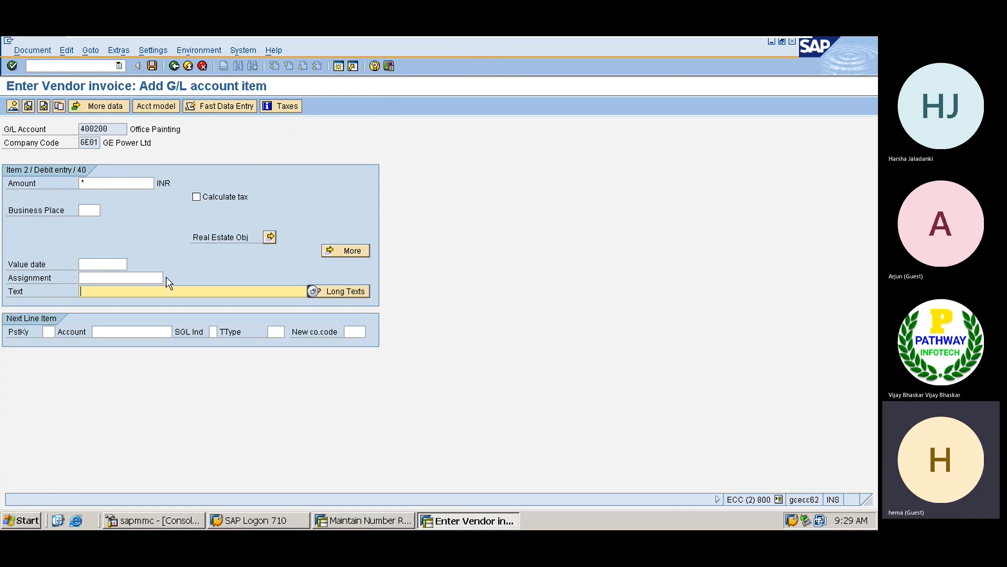
{"action": "type", "text": "+"}
{"action": "key", "text": "Return"}
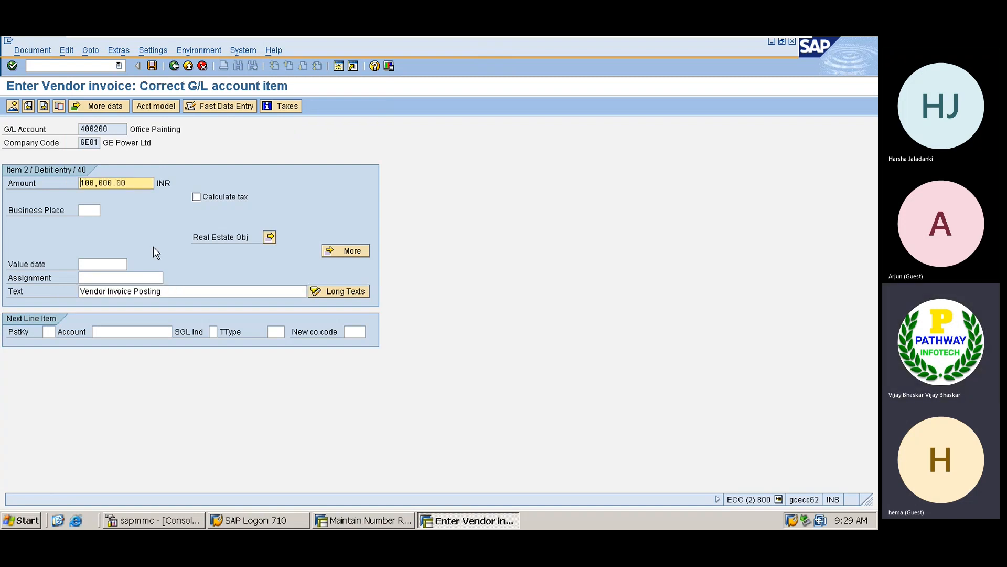
- Simulate the vendor invoice, check the generated TDS On Services line and post the document
{"action": "left_click", "coordinate": [42, 51]}
{"action": "left_click", "coordinate": [42, 107]}
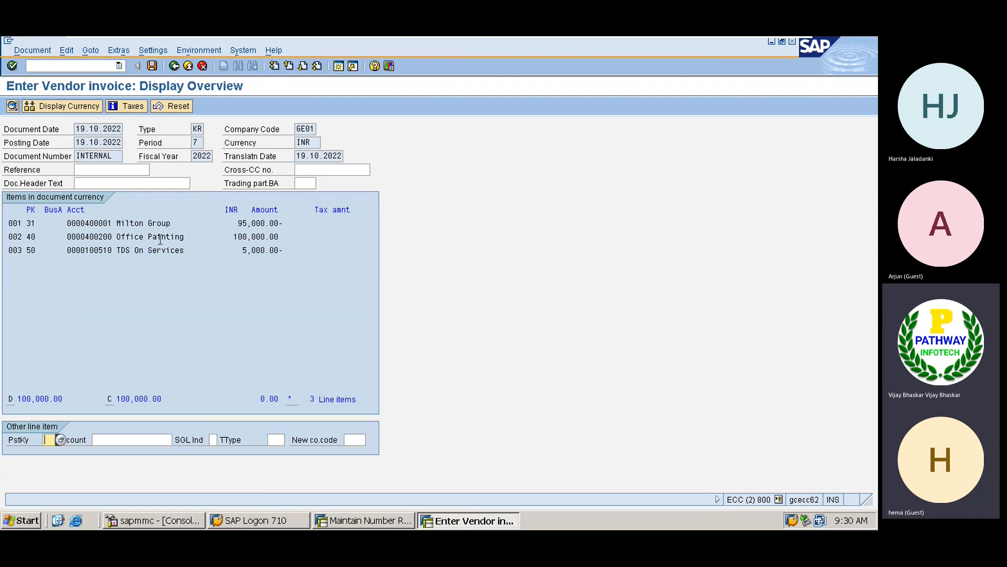
{"action": "left_click", "coordinate": [241, 251]}
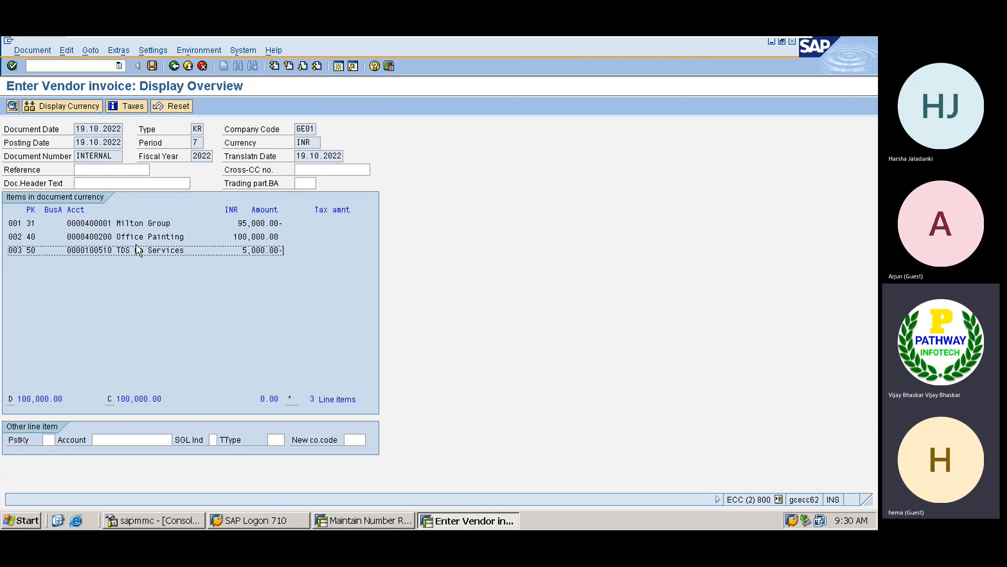
{"action": "left_click", "coordinate": [153, 65]}
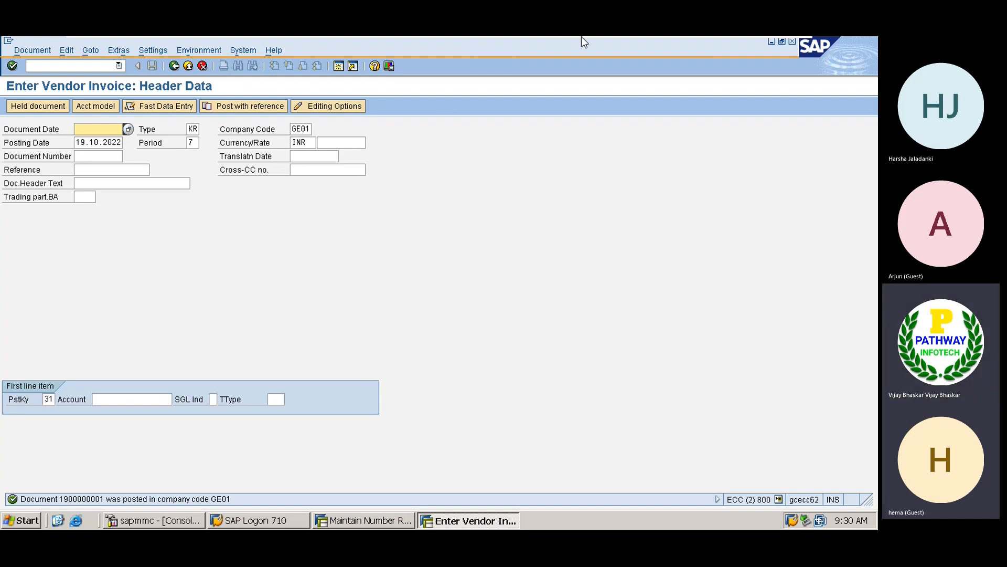
{"action": "mouse_move", "coordinate": [581, 37]}
{"action": "left_click", "coordinate": [763, 49]}
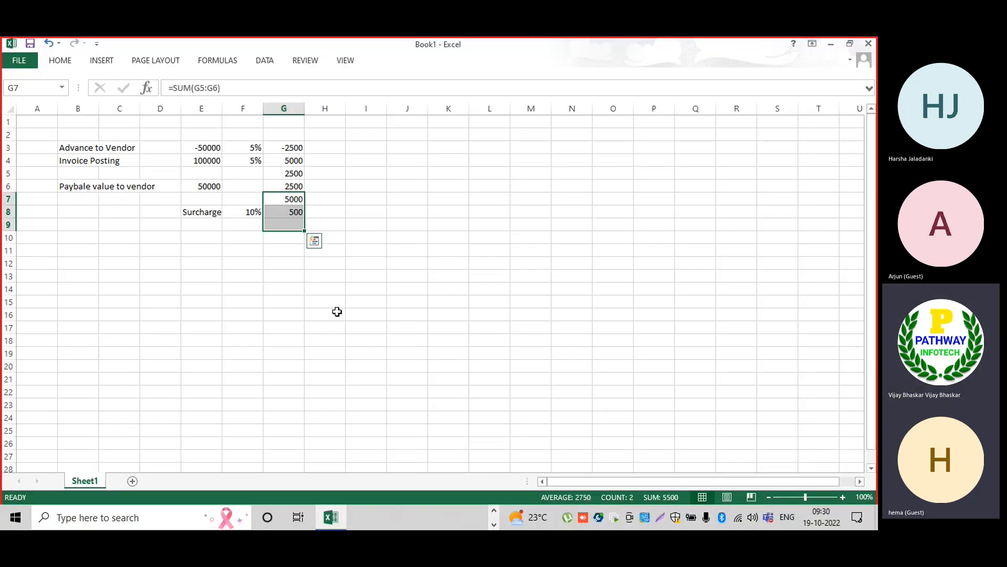
{"action": "left_click", "coordinate": [294, 351]}
{"action": "left_click", "coordinate": [495, 523]}
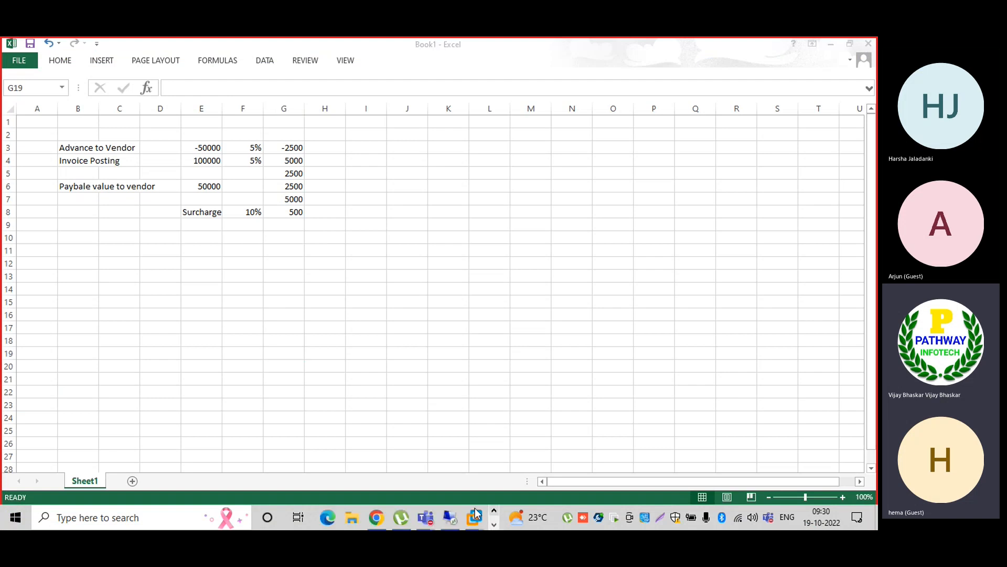
{"action": "mouse_move", "coordinate": [425, 517]}
{"action": "left_click", "coordinate": [477, 451]}
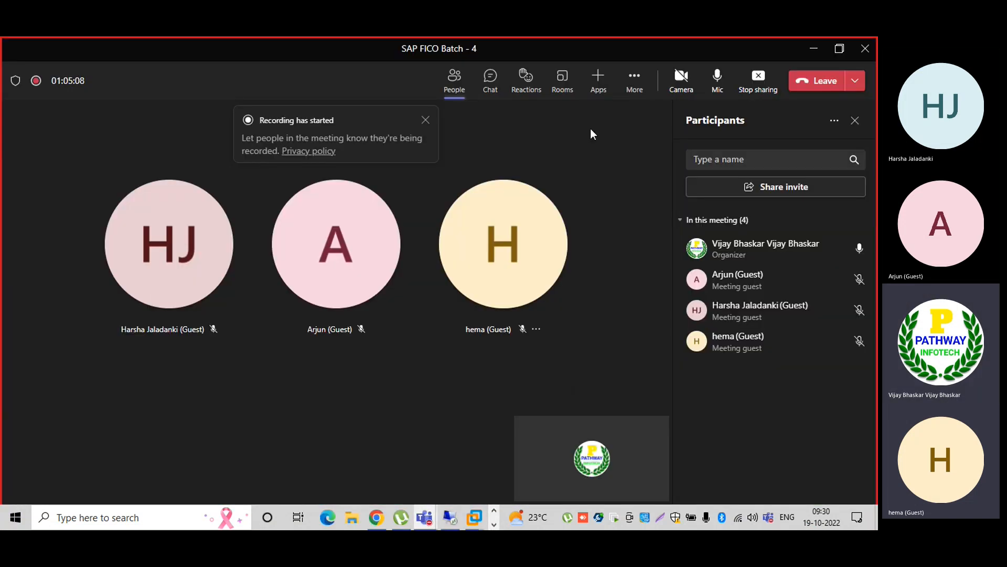
{"action": "left_click", "coordinate": [635, 81]}
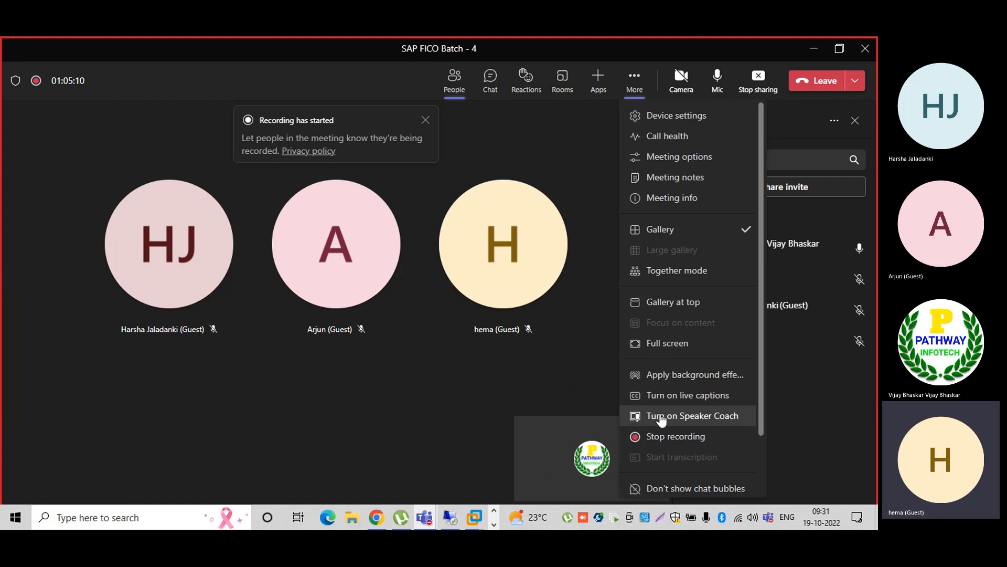